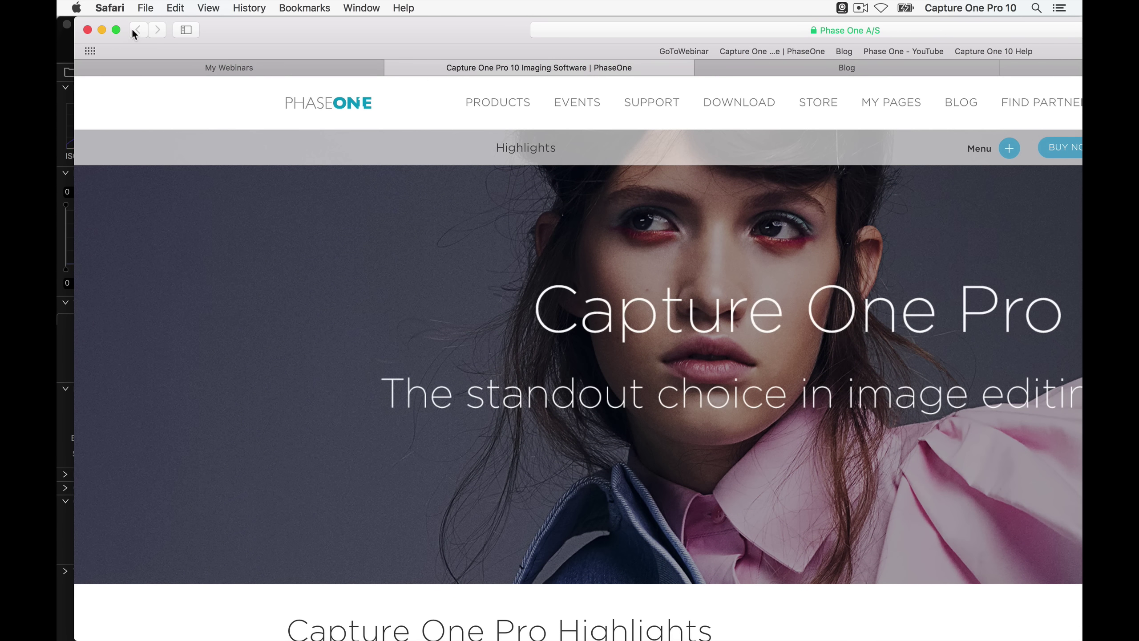
# - Enlarge the browser window and open the My Pages login page on the Phase One website
pyautogui.click(116, 30)
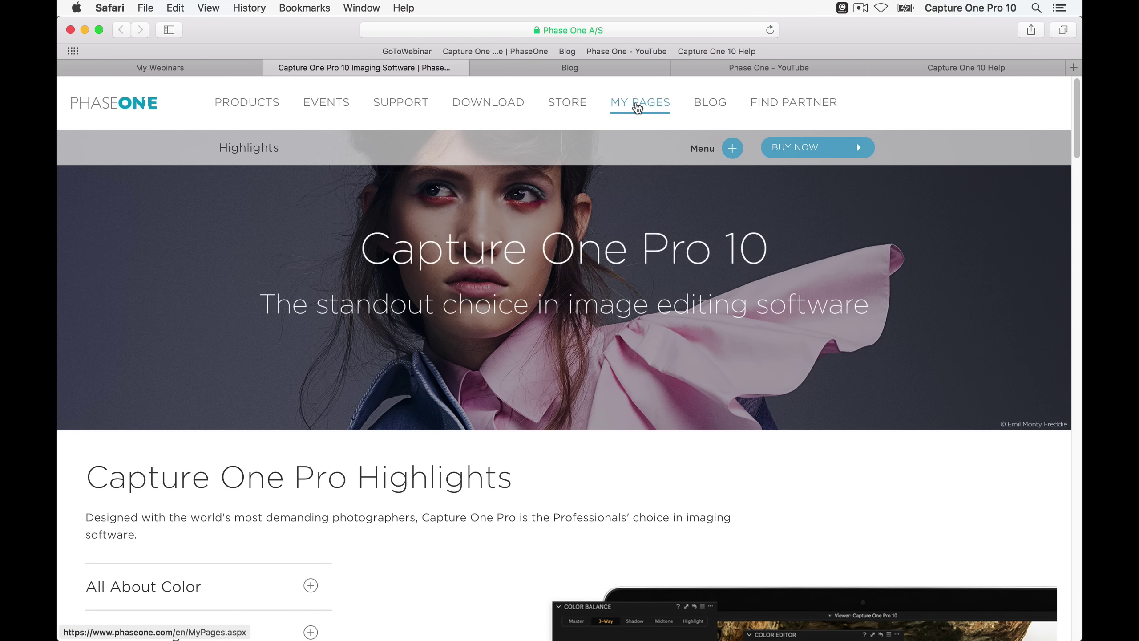
pyautogui.click(640, 103)
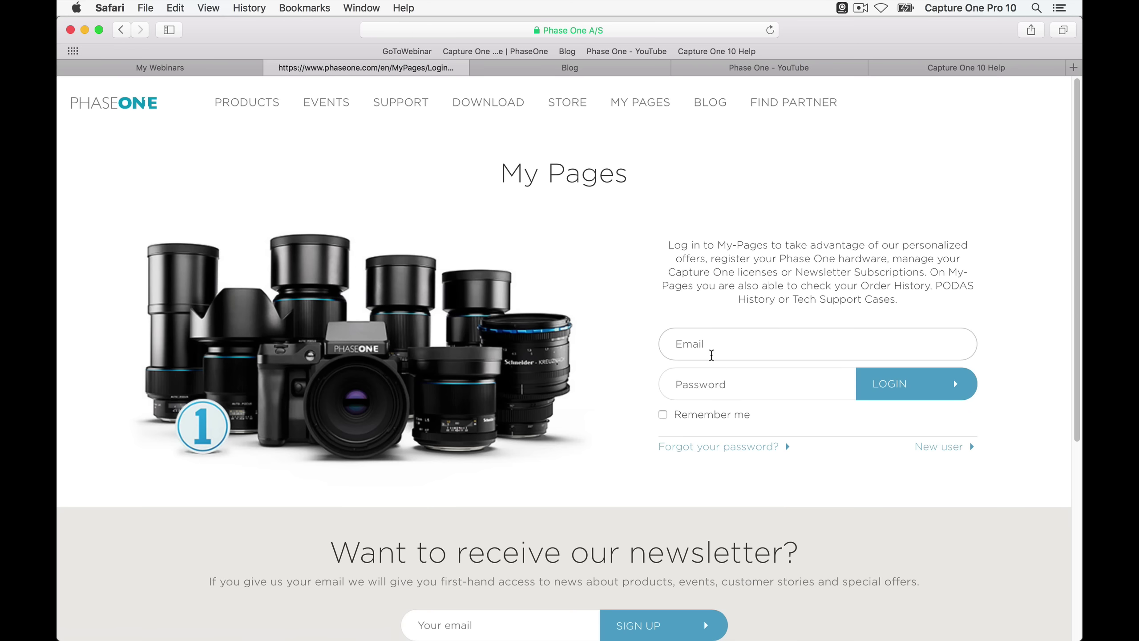
pyautogui.moveTo(250, 28); pyautogui.dragTo(253, 28)
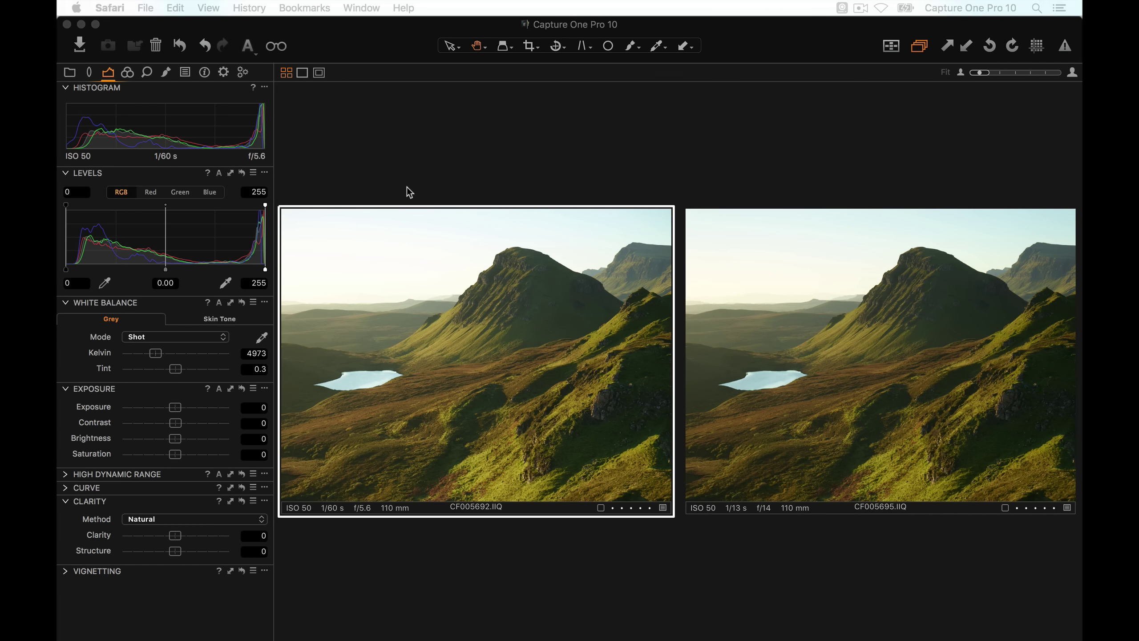
# - Switch to Capture One Pro 10, show the thumbnail browser beside the two compared landscape images, and hide it again
pyautogui.click(380, 141)
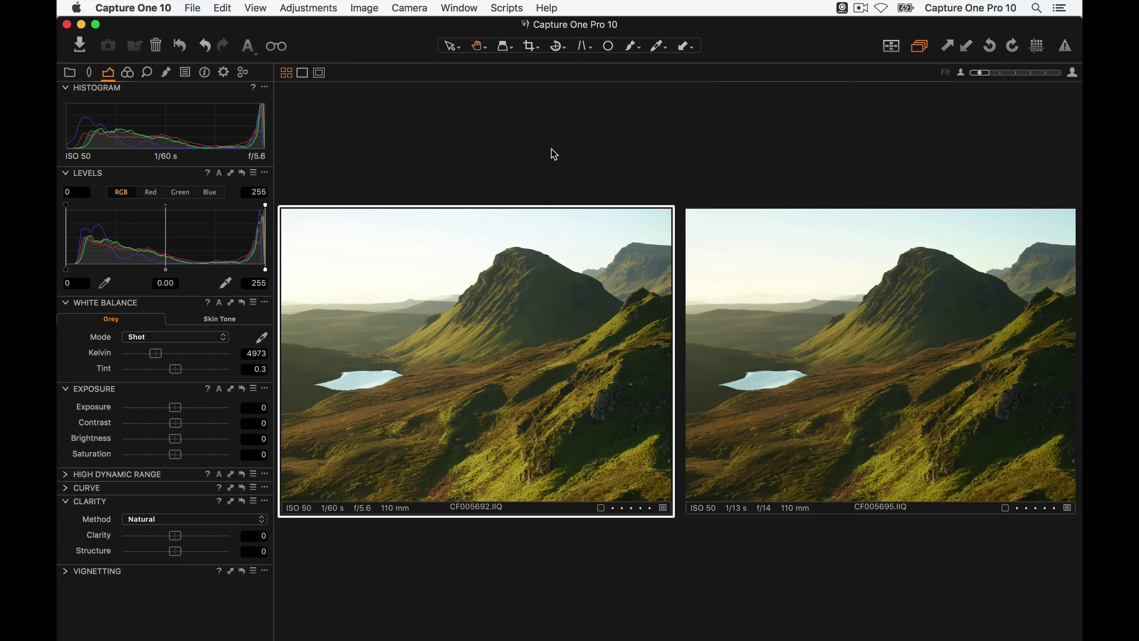
pyautogui.press('super+b')
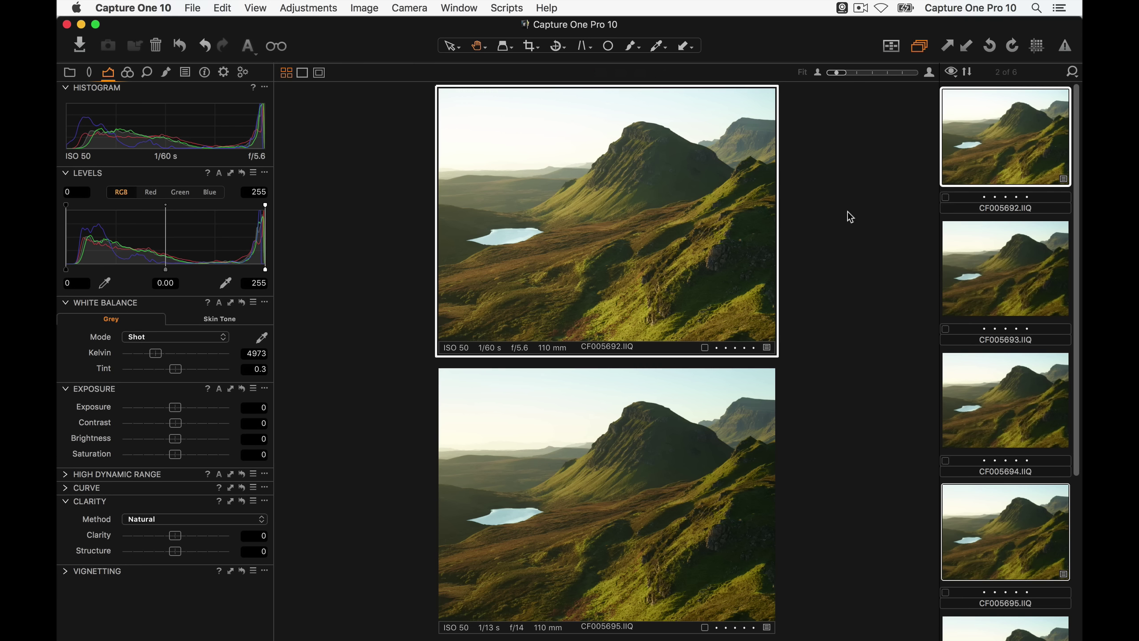
pyautogui.moveTo(520, 343); pyautogui.dragTo(516, 353)
pyautogui.moveTo(531, 555); pyautogui.dragTo(699, 342)
pyautogui.press('super+b')
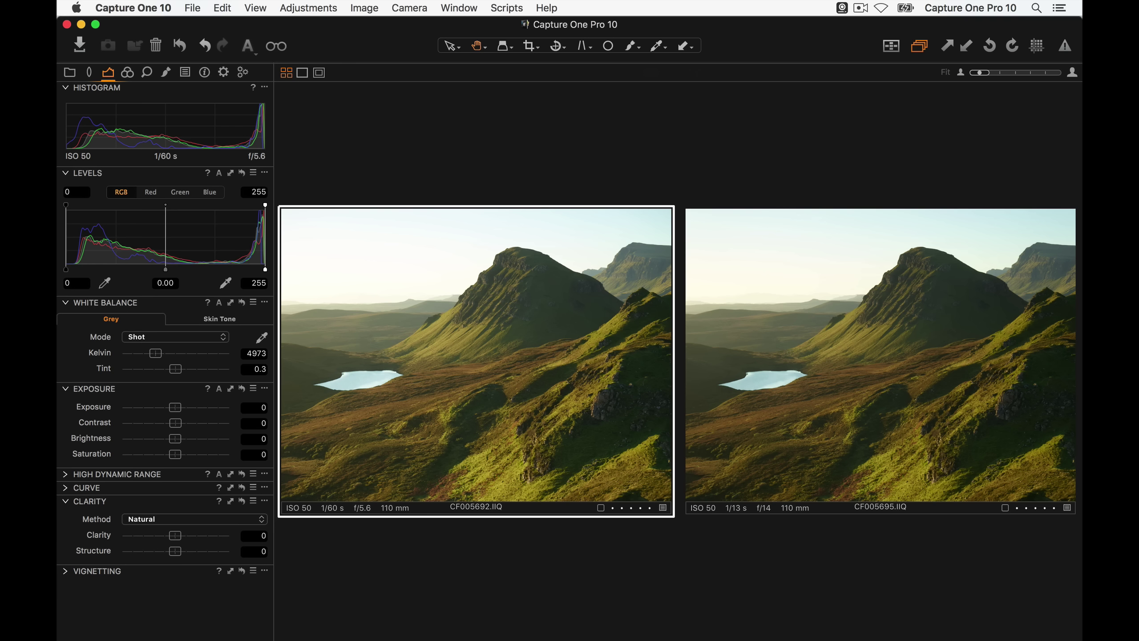
# - Show the lens tools and compare CF005692.IIQ with CF005695.IIQ at 100% along the mountain's rocky slope
pyautogui.click(91, 74)
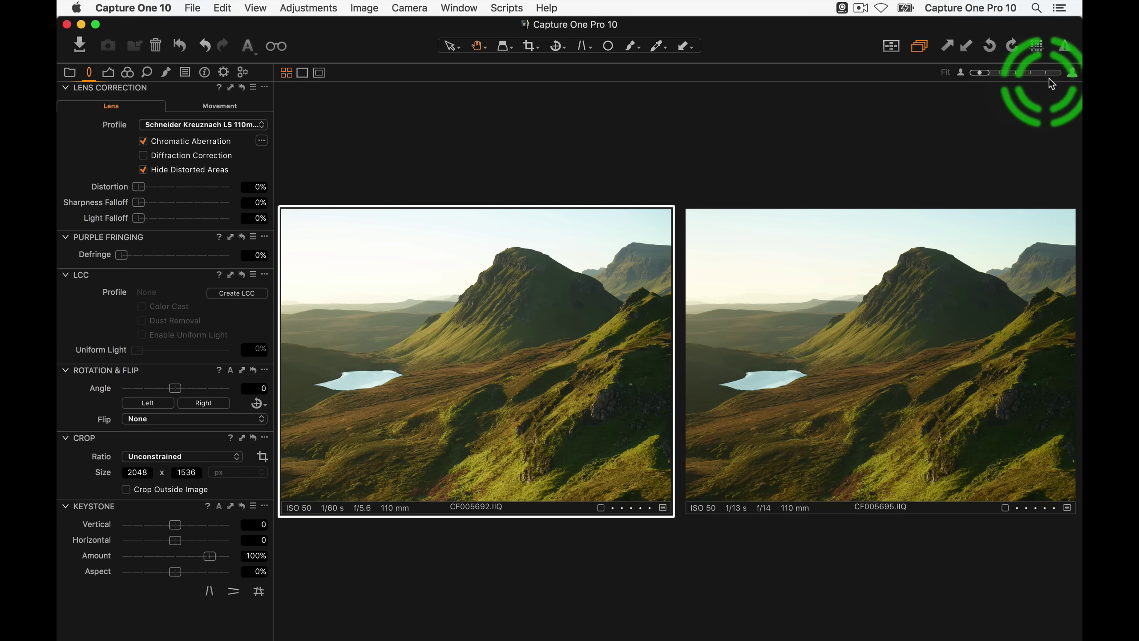
pyautogui.click(1073, 72)
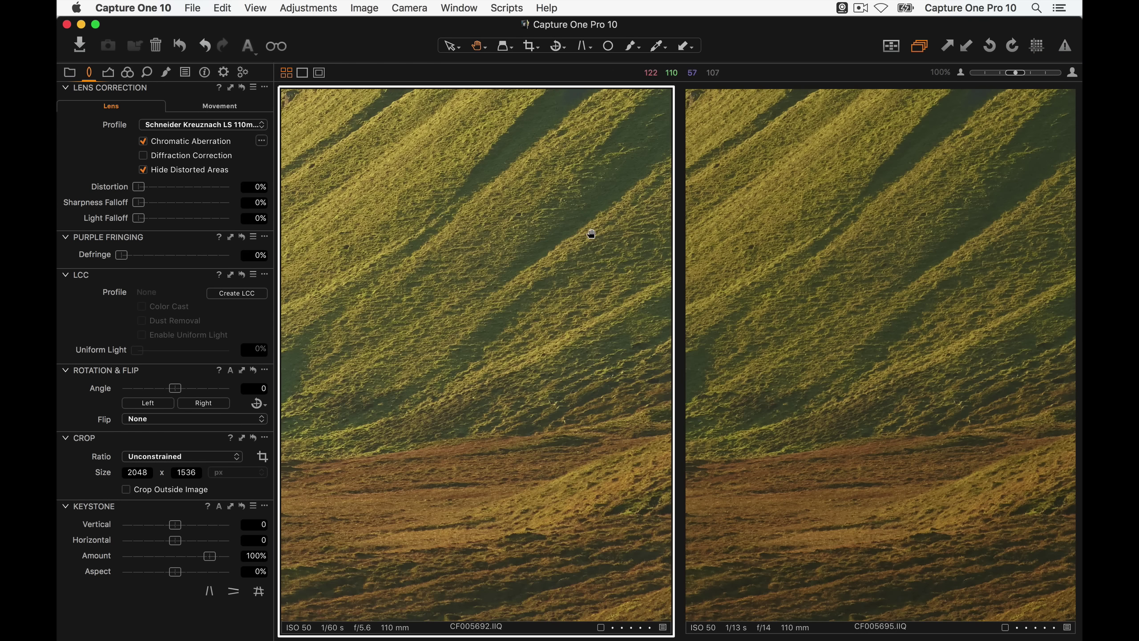
pyautogui.moveTo(495, 196); pyautogui.dragTo(509, 529)
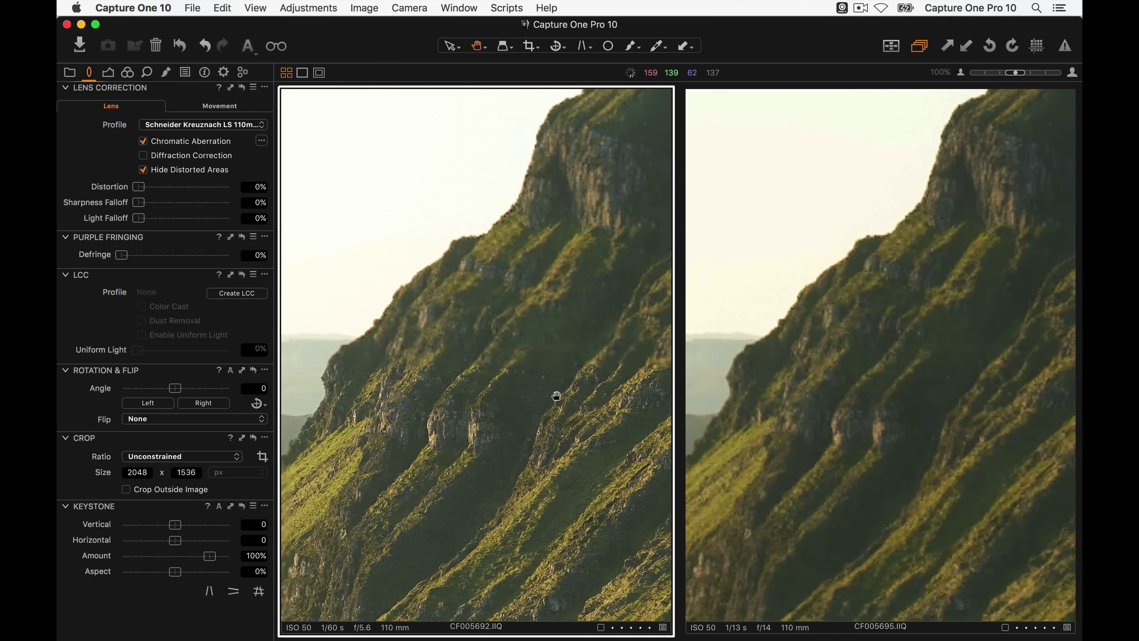
pyautogui.moveTo(556, 396); pyautogui.dragTo(512, 349)
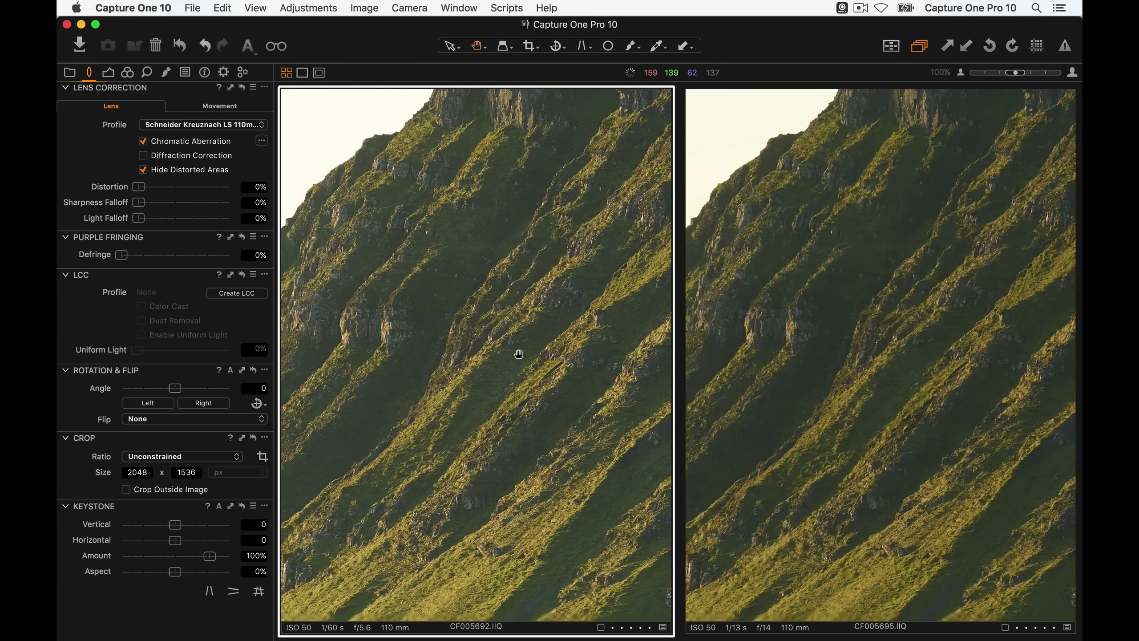
pyautogui.click(814, 264)
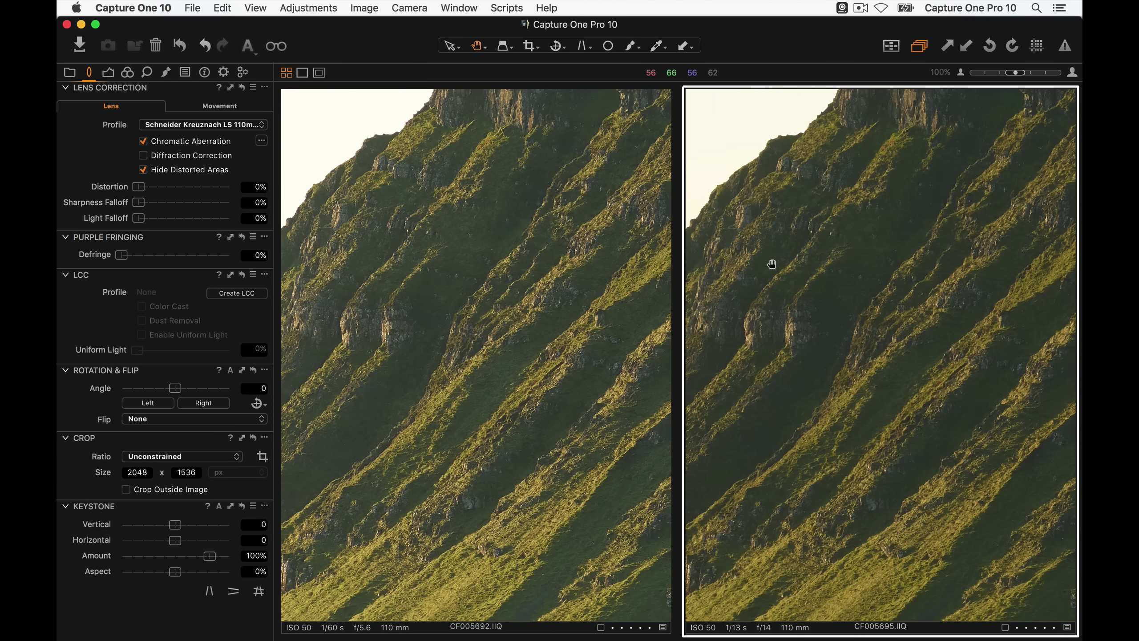
pyautogui.click(501, 324)
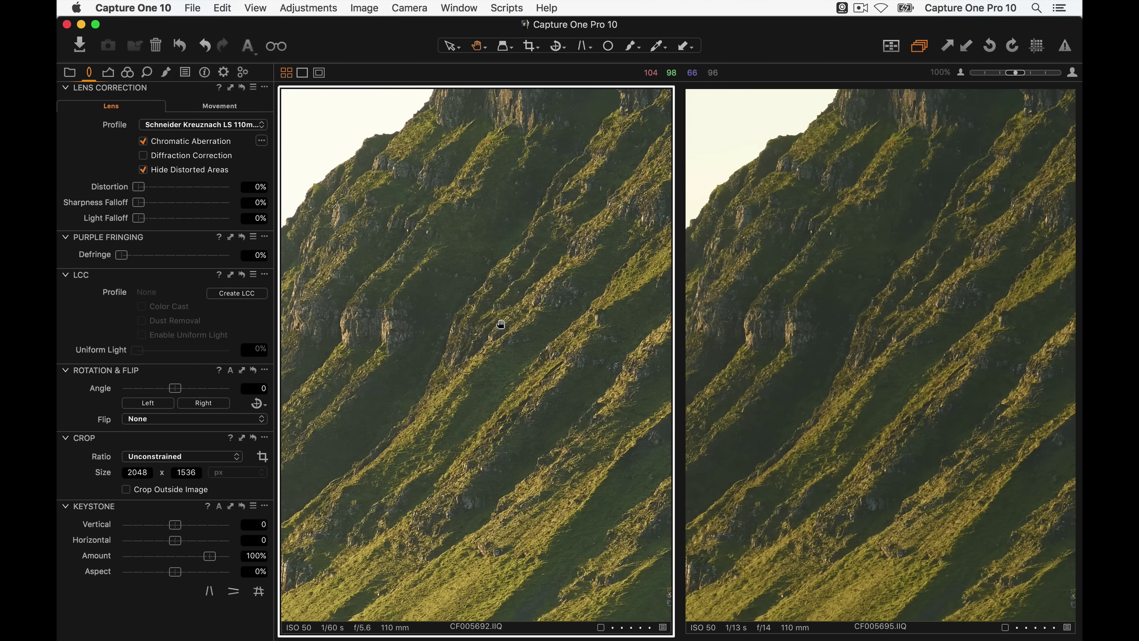
pyautogui.moveTo(501, 324); pyautogui.dragTo(556, 340)
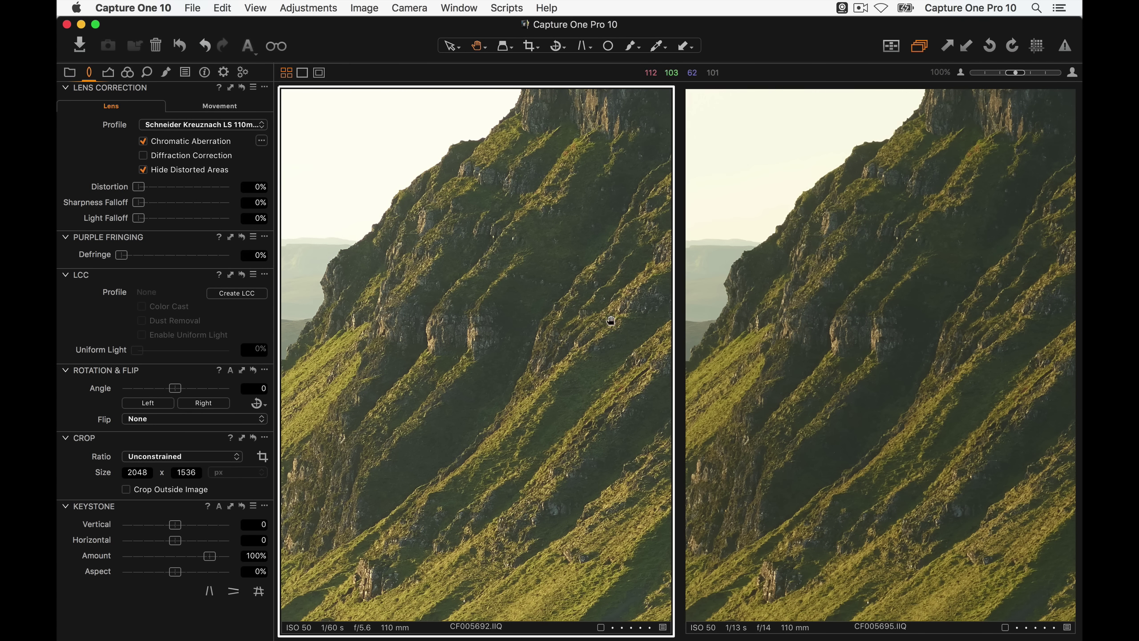
pyautogui.click(836, 326)
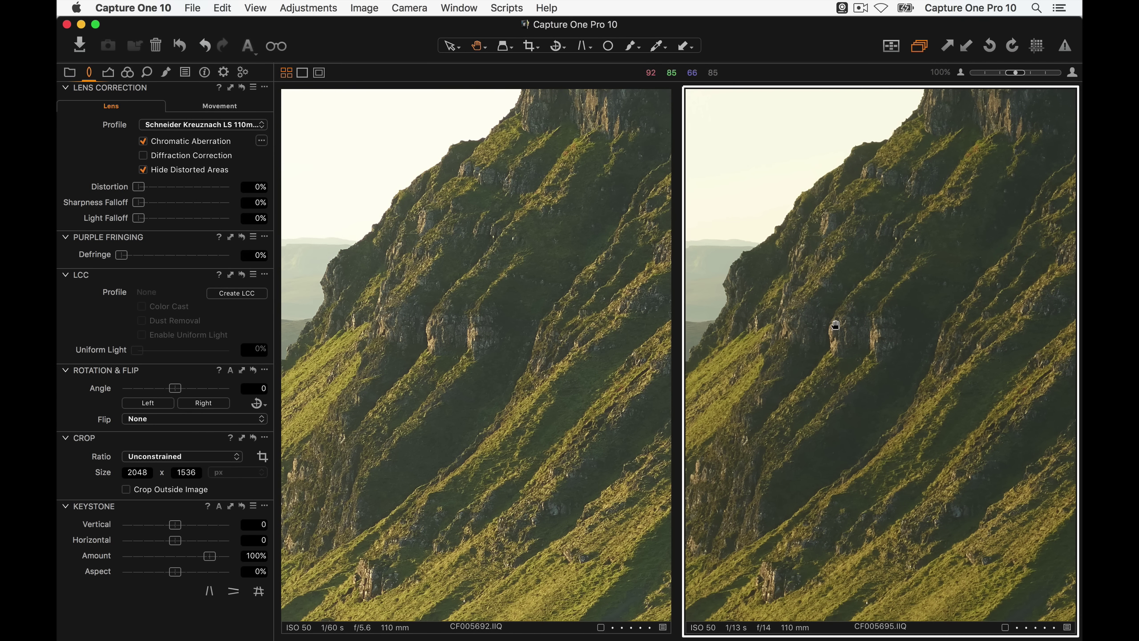
pyautogui.moveTo(880, 359); pyautogui.dragTo(857, 355)
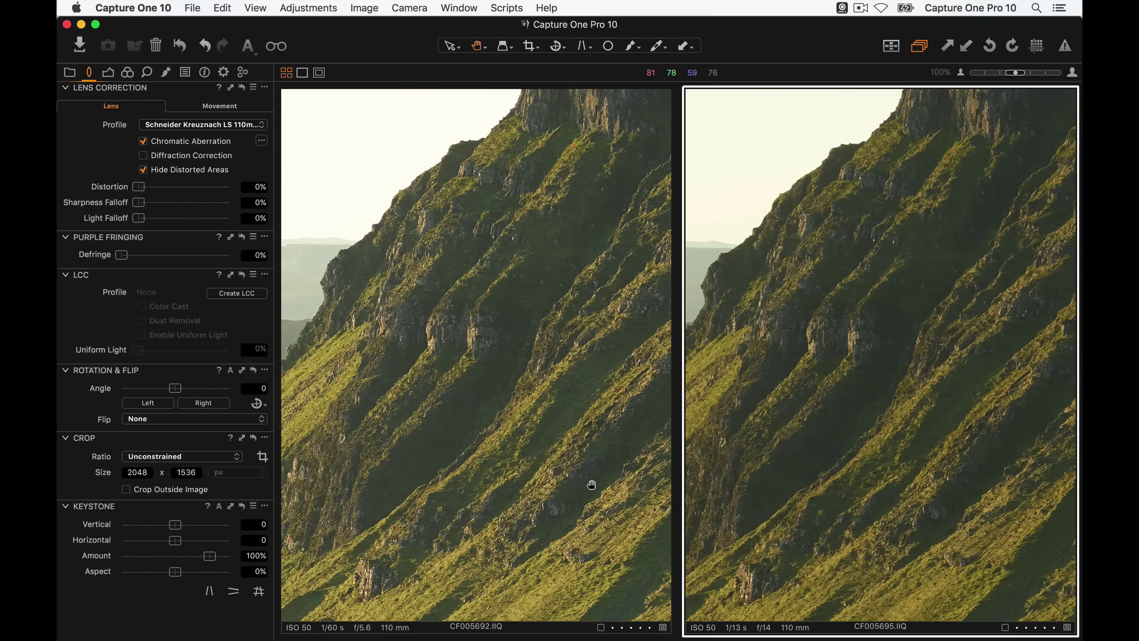
pyautogui.click(516, 357)
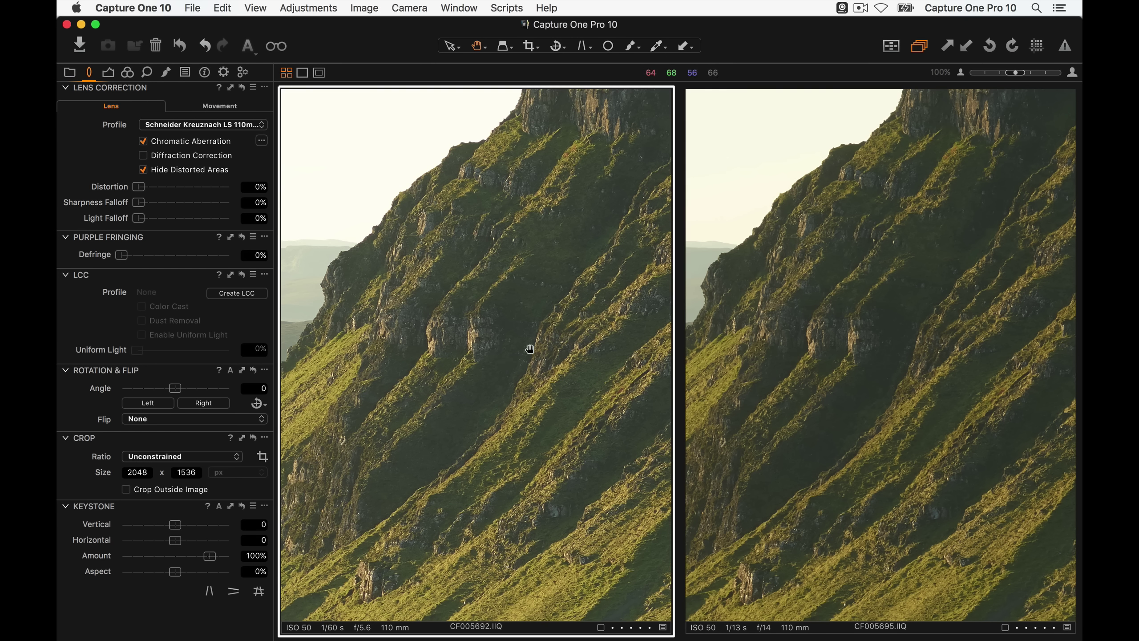
# - Enable Diffraction Correction with CF005695.IIQ as the active image
pyautogui.click(782, 349)
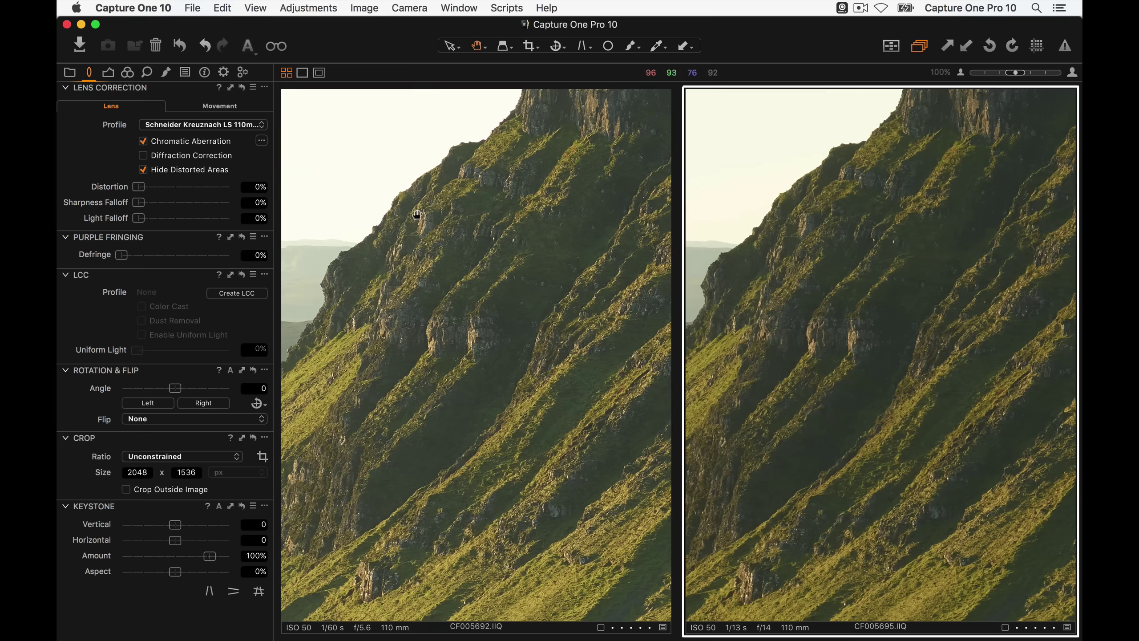
pyautogui.click(155, 162)
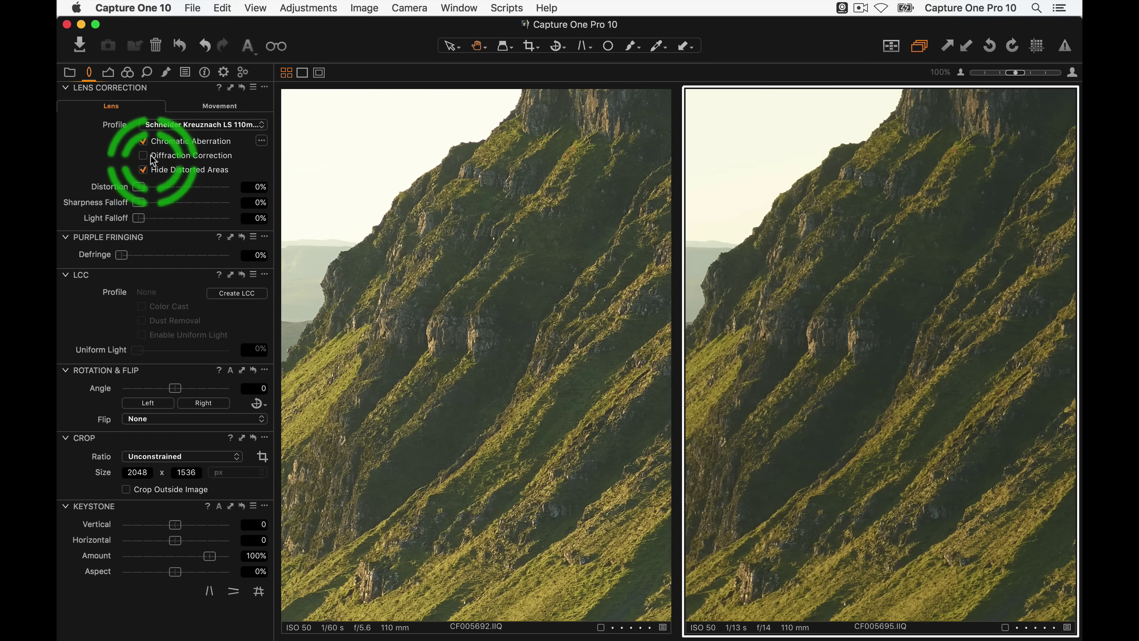
pyautogui.click(143, 157)
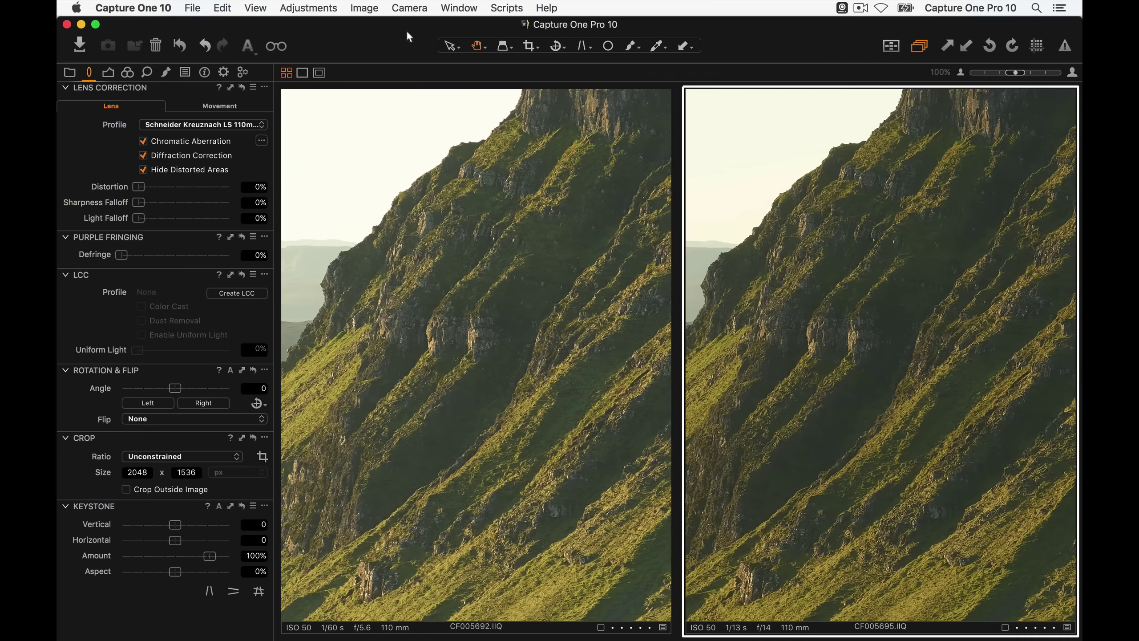
# - Open the first variant of IQ3 80MP_110mm_50_34.IIQ from the last collection under Photographers, and show its lens tools
pyautogui.press('super+alt+v')
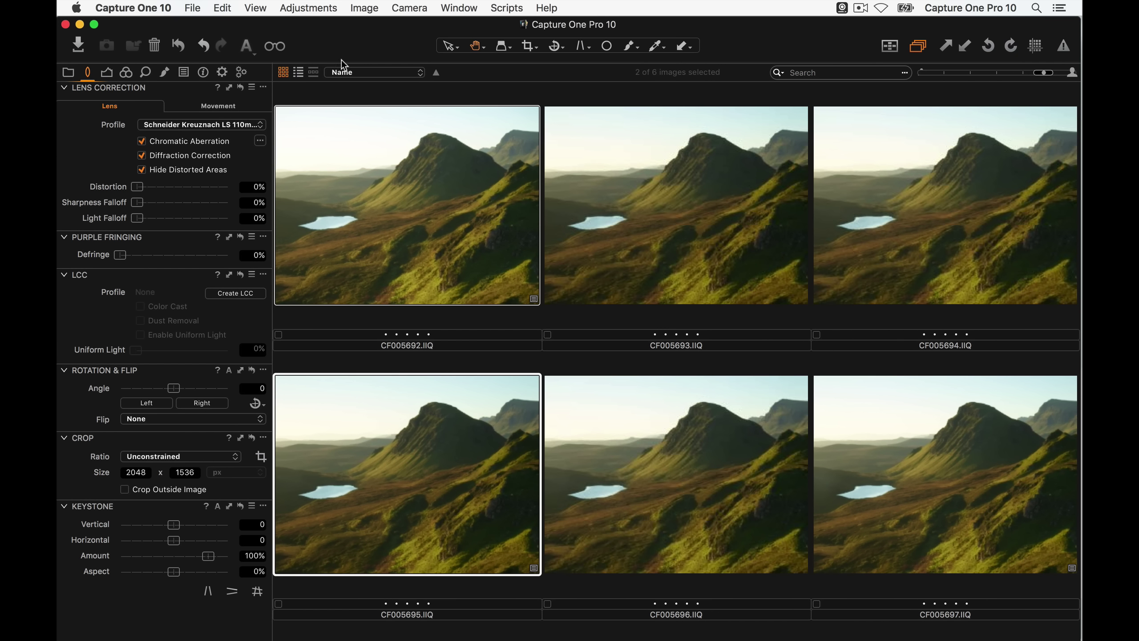
pyautogui.click(68, 74)
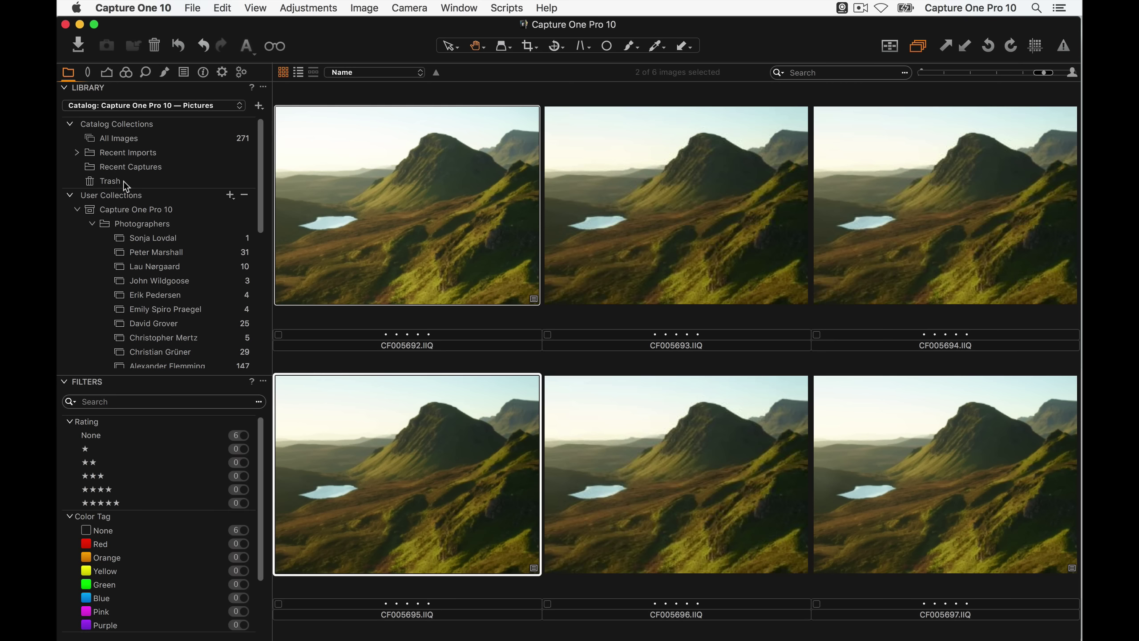
pyautogui.scroll(-3, 177, 310)
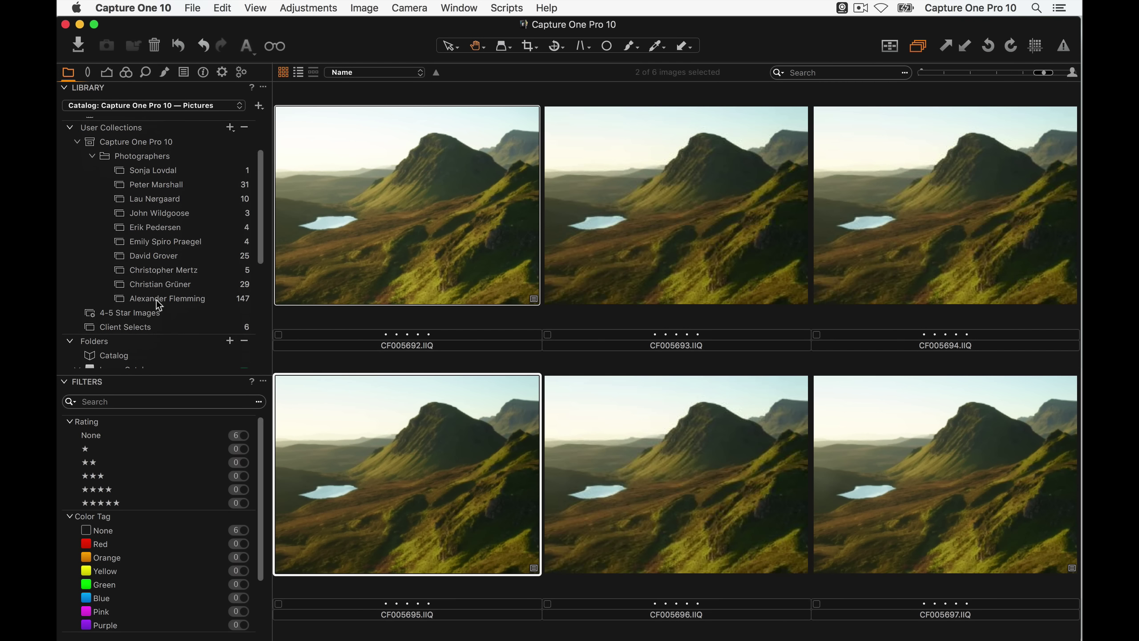
pyautogui.click(164, 299)
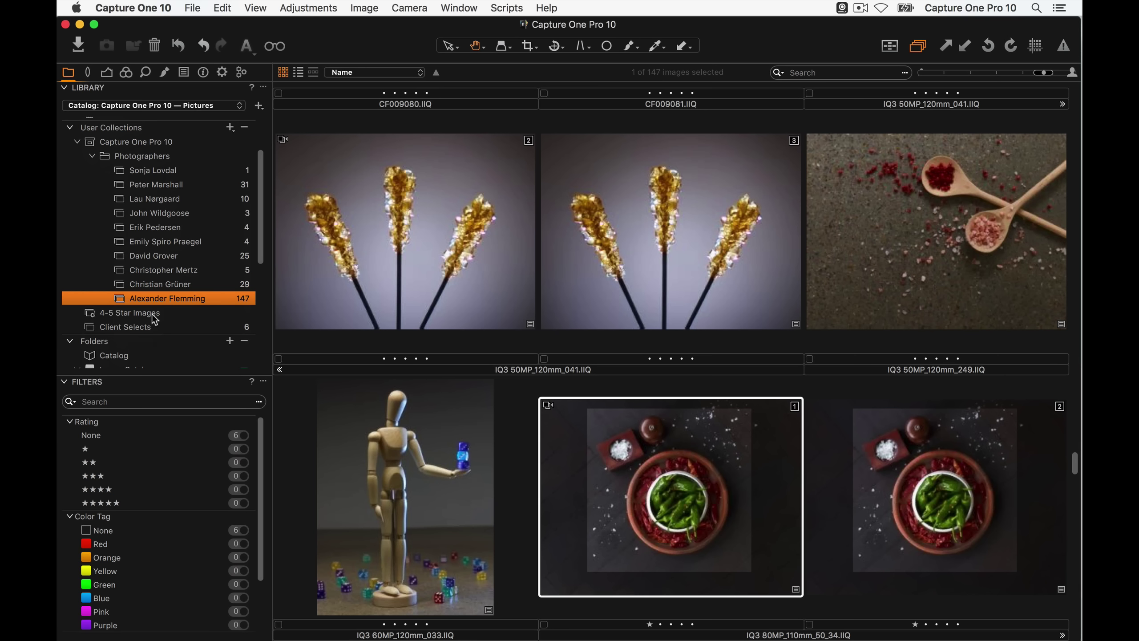
pyautogui.doubleClick(713, 465)
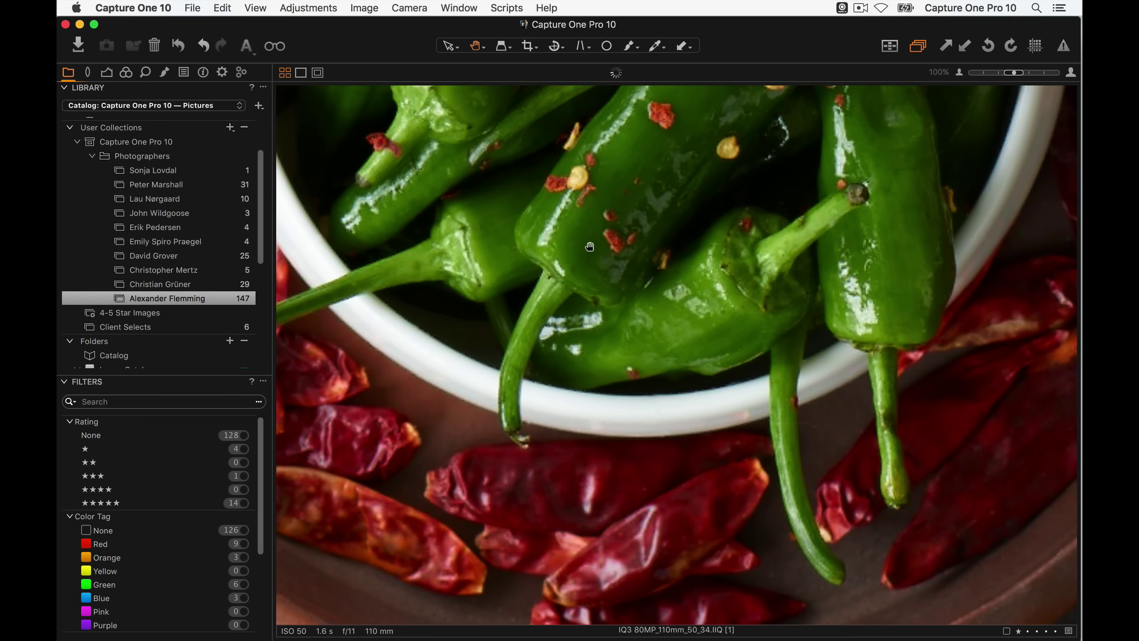
pyautogui.click(88, 73)
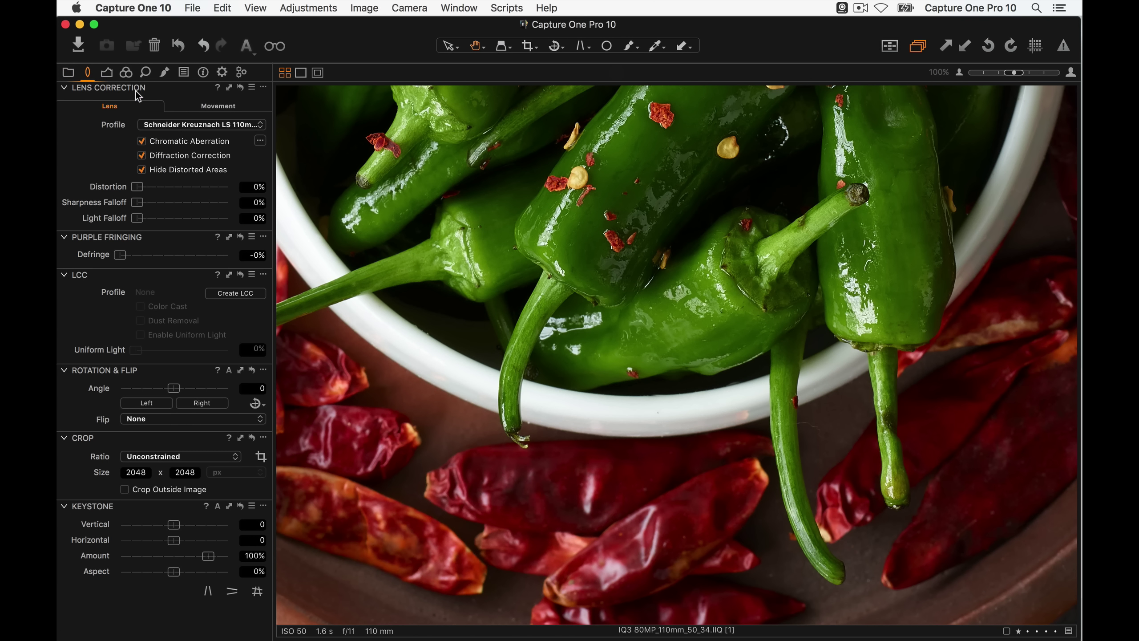
pyautogui.click(93, 76)
# - Switch the workspace to Default
pyautogui.click(463, 6)
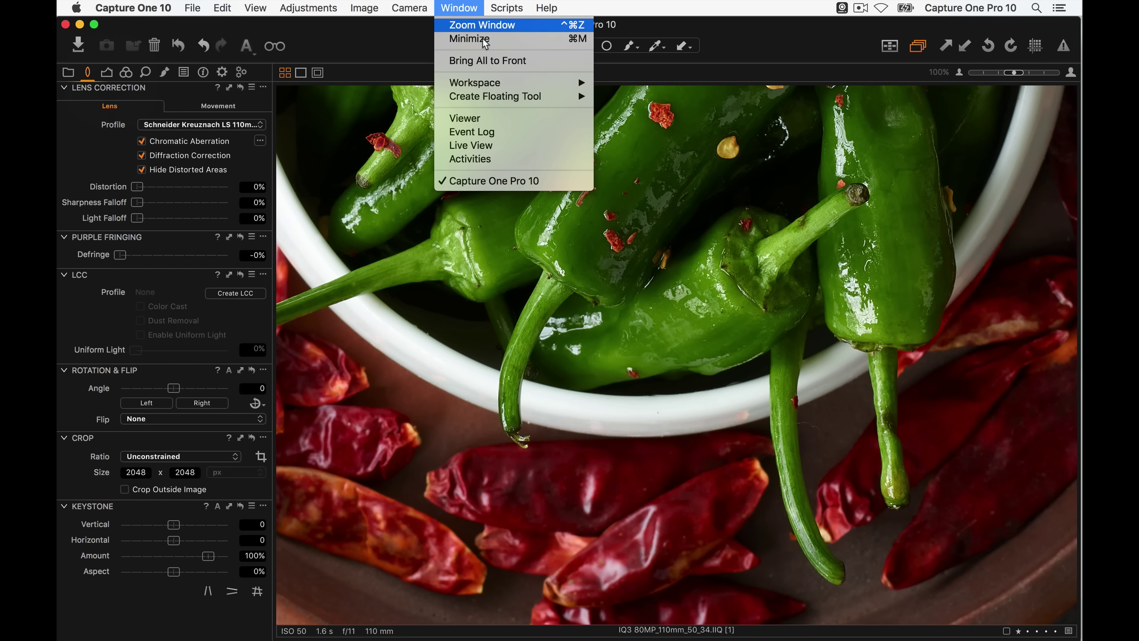
pyautogui.moveTo(496, 86)
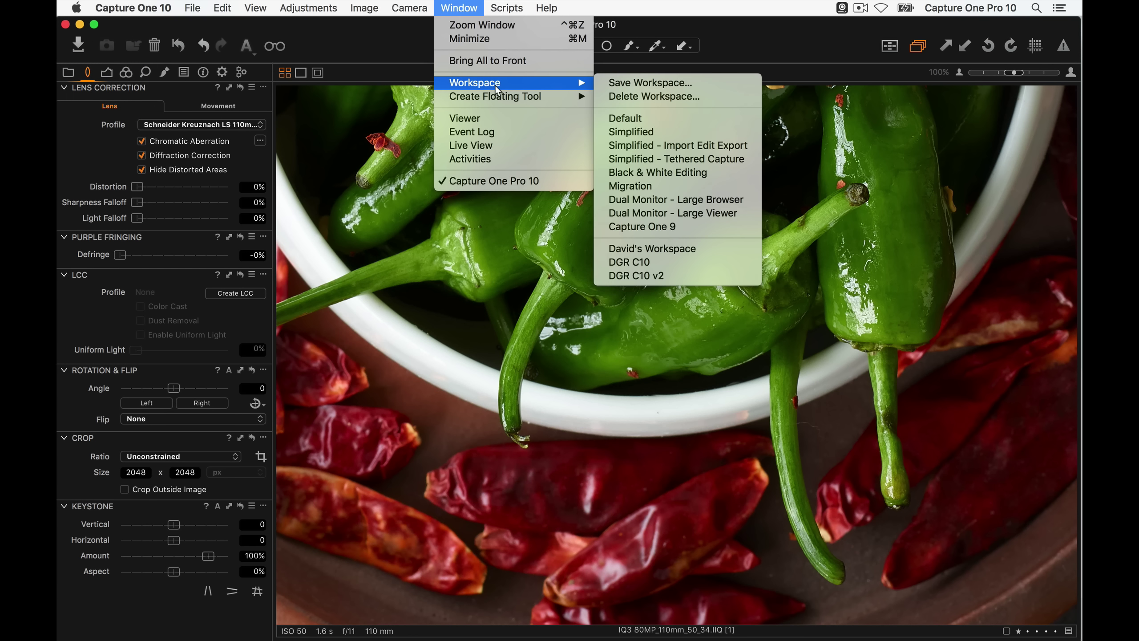
pyautogui.click(661, 118)
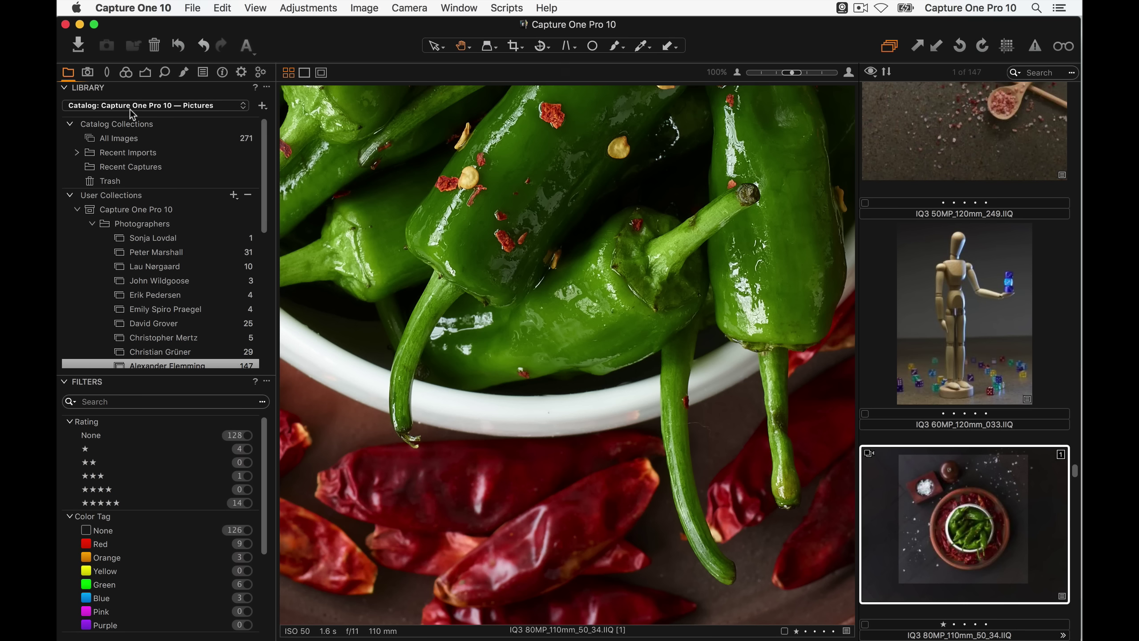
# - View the Lens tools and the Exposure tools of the Default workspace
pyautogui.click(113, 75)
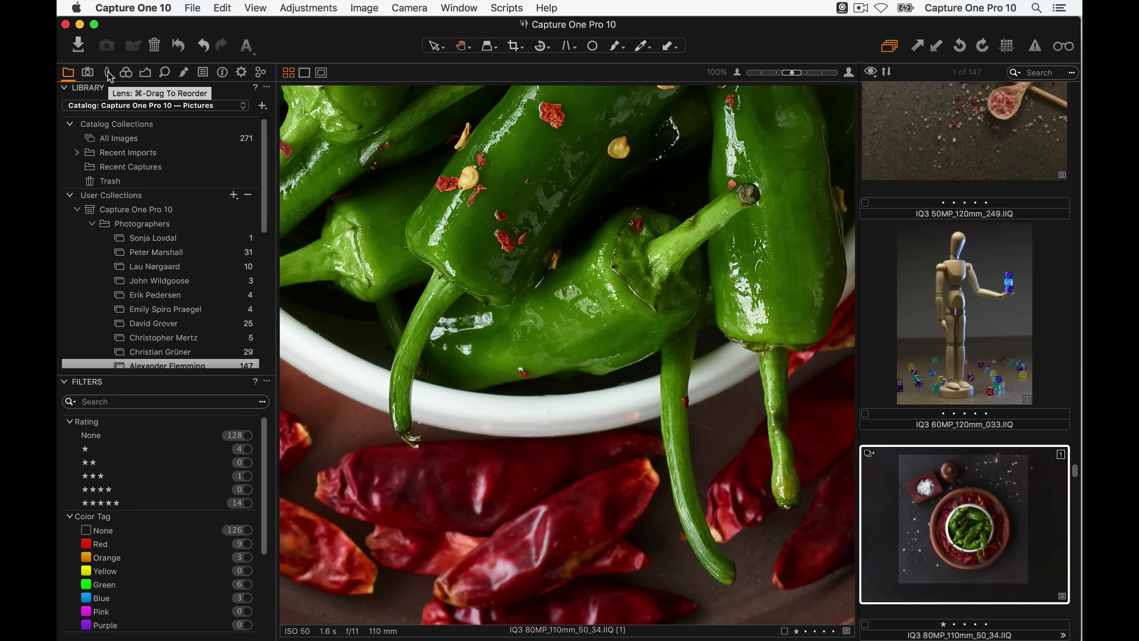
pyautogui.click(108, 73)
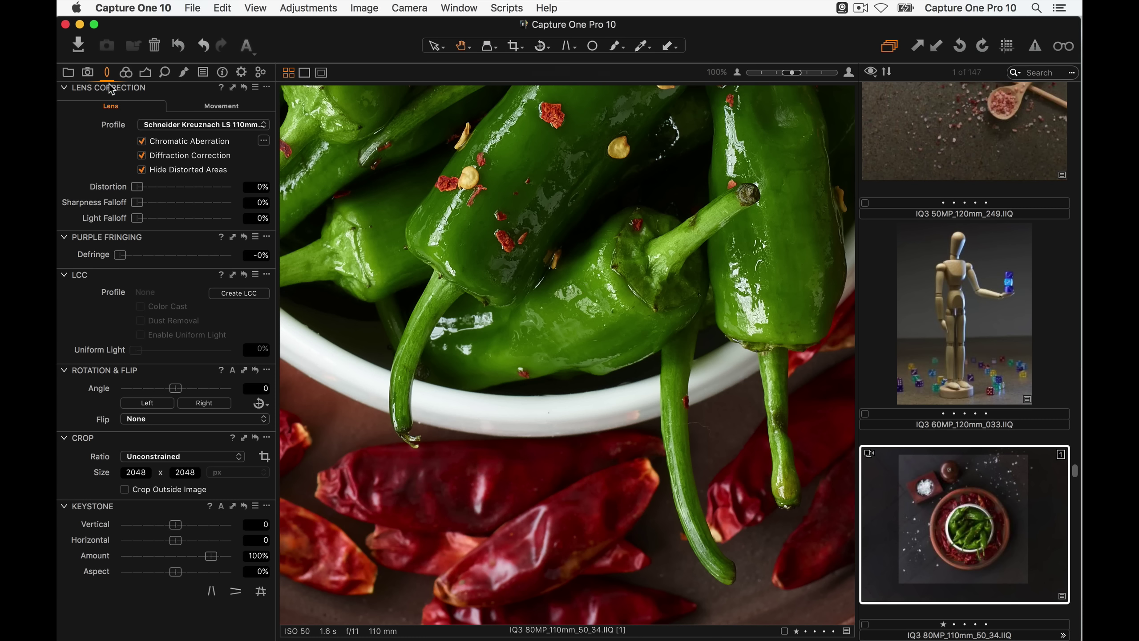
pyautogui.click(145, 72)
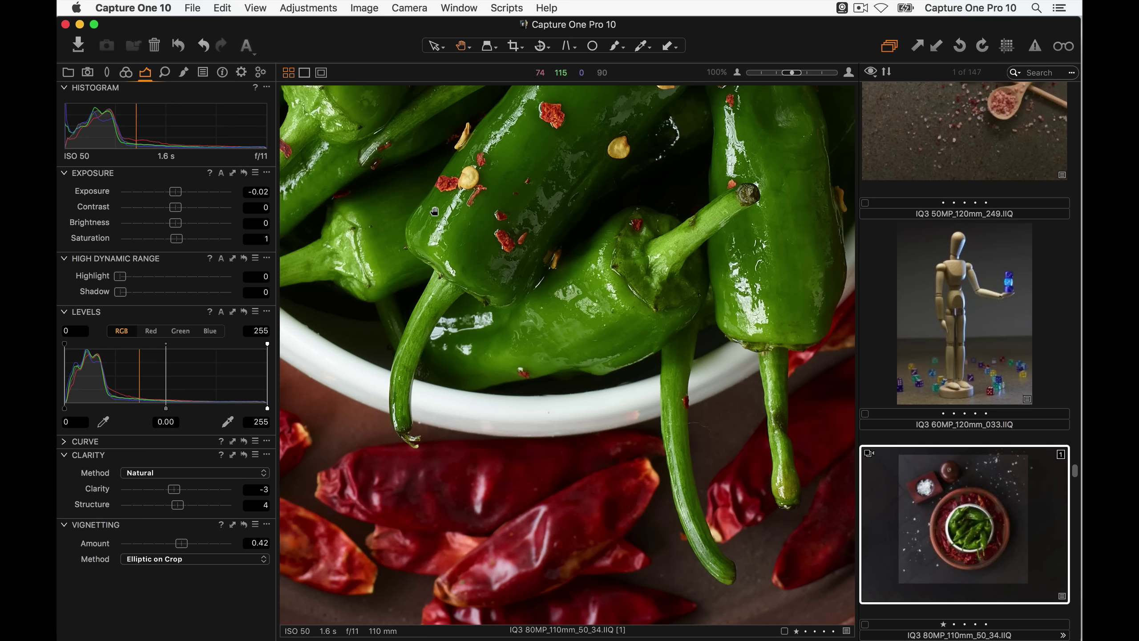
# - Switch the workspace to the custom layout DGR C10 v2
pyautogui.click(228, 6)
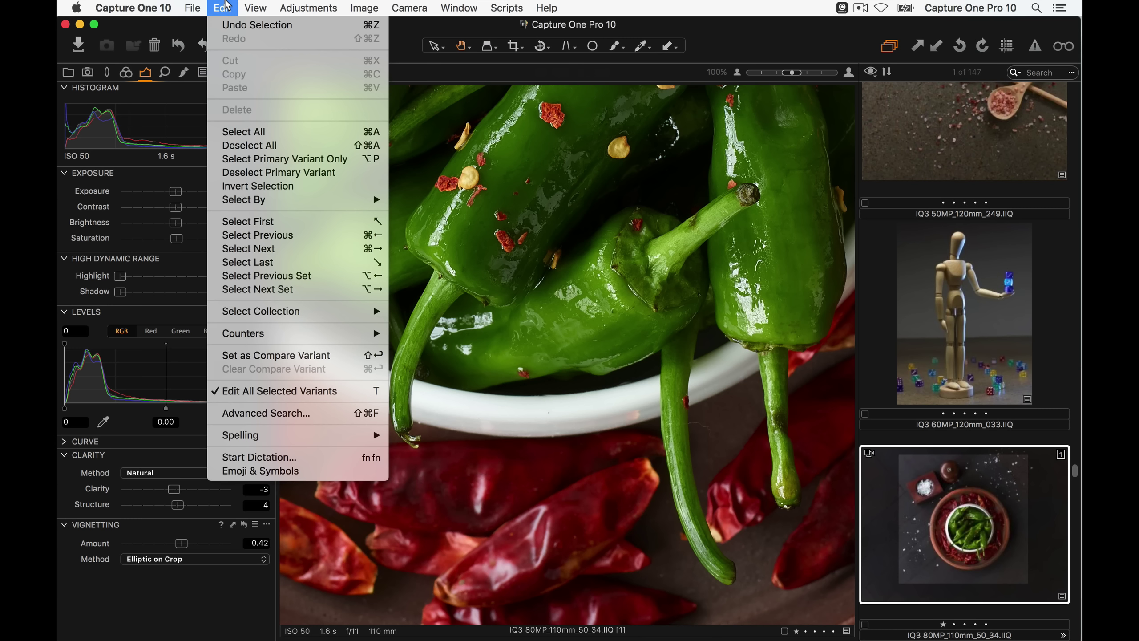
pyautogui.moveTo(261, 9)
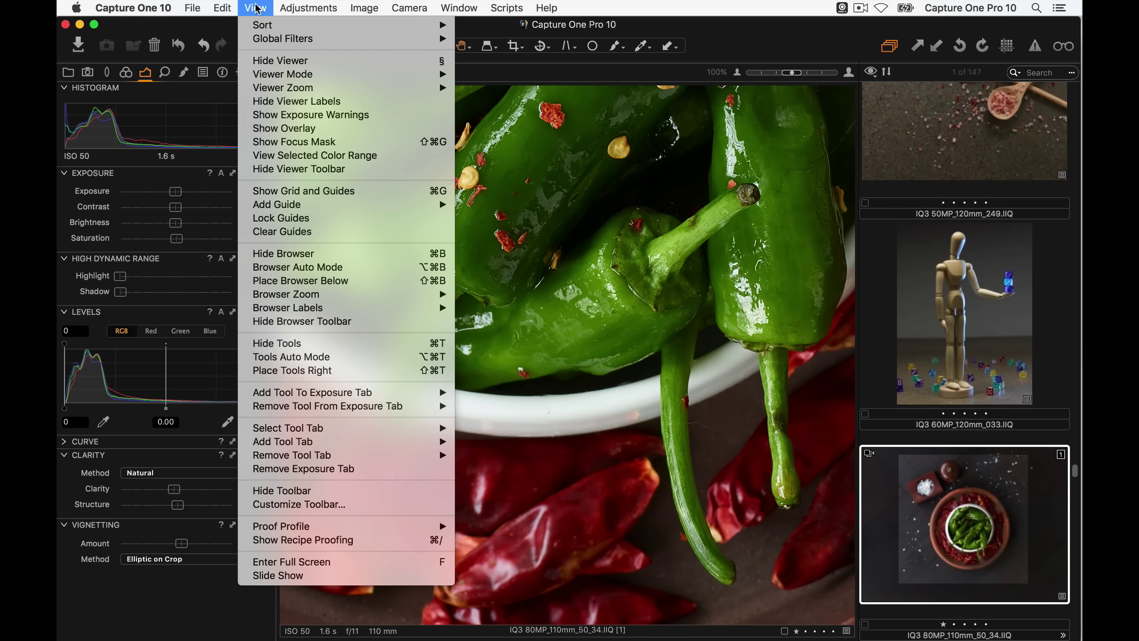
pyautogui.click(258, 8)
pyautogui.click(459, 8)
pyautogui.moveTo(520, 87)
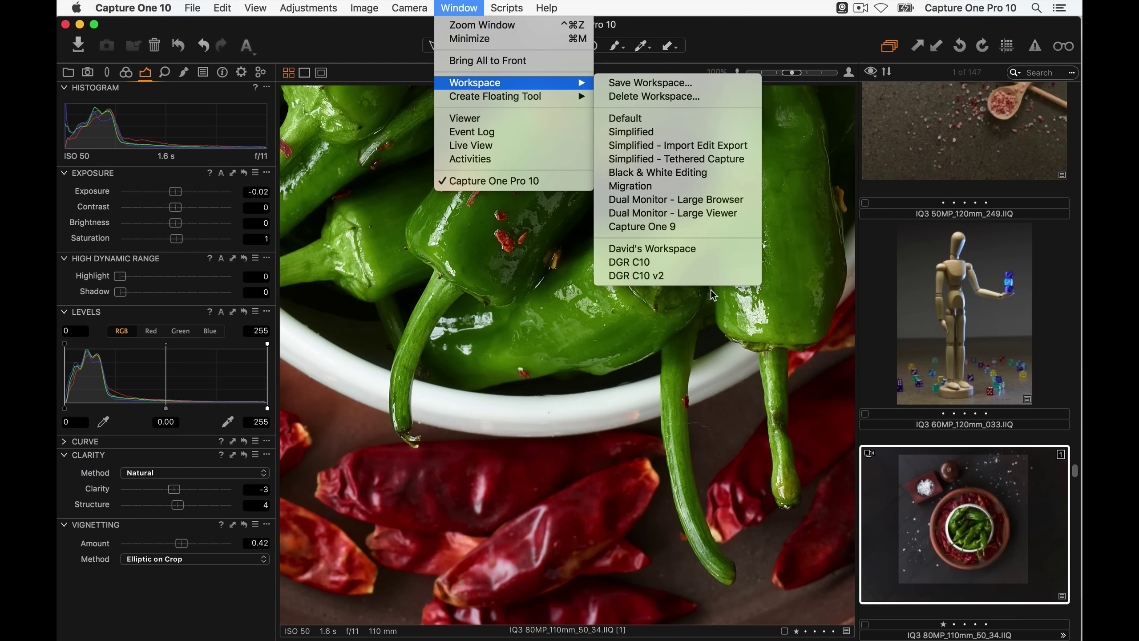
pyautogui.click(708, 275)
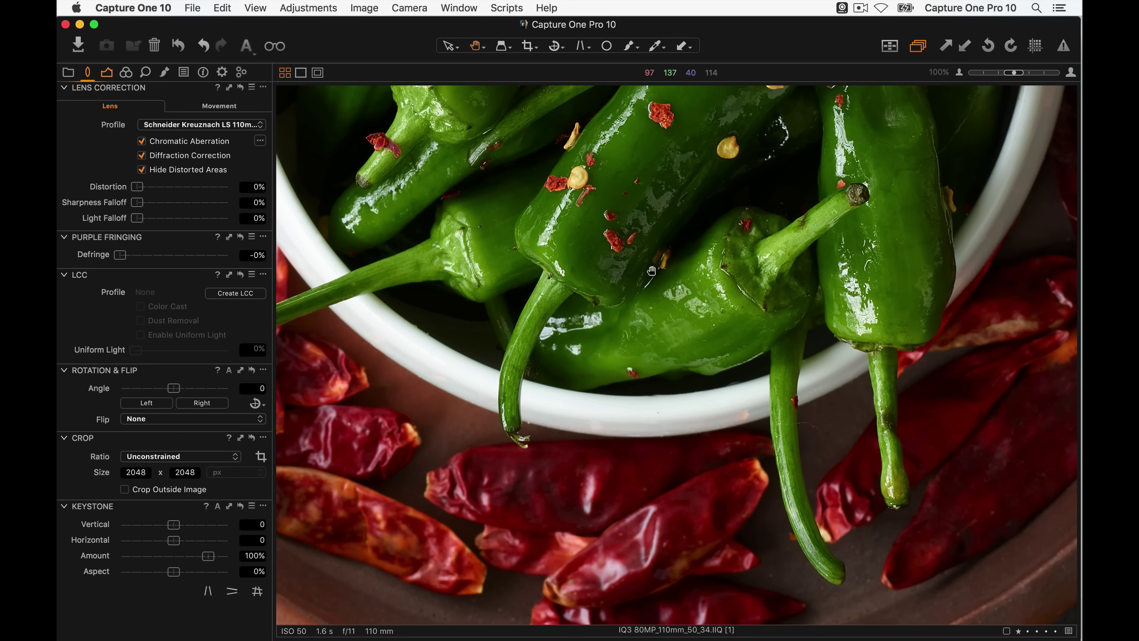
# - Inspect the green peppers of the first IQ3 80MP_110mm_50_34.IIQ variant at 100%, reopening it from the browser thumbnails
pyautogui.doubleClick(619, 252)
pyautogui.doubleClick(629, 254)
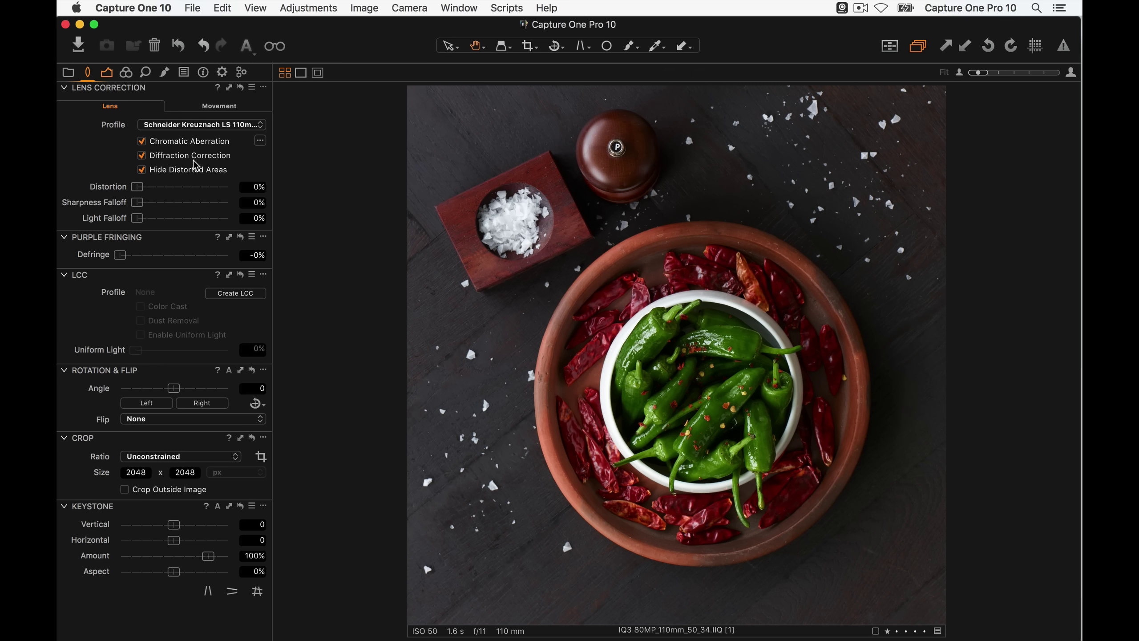
pyautogui.click(654, 375)
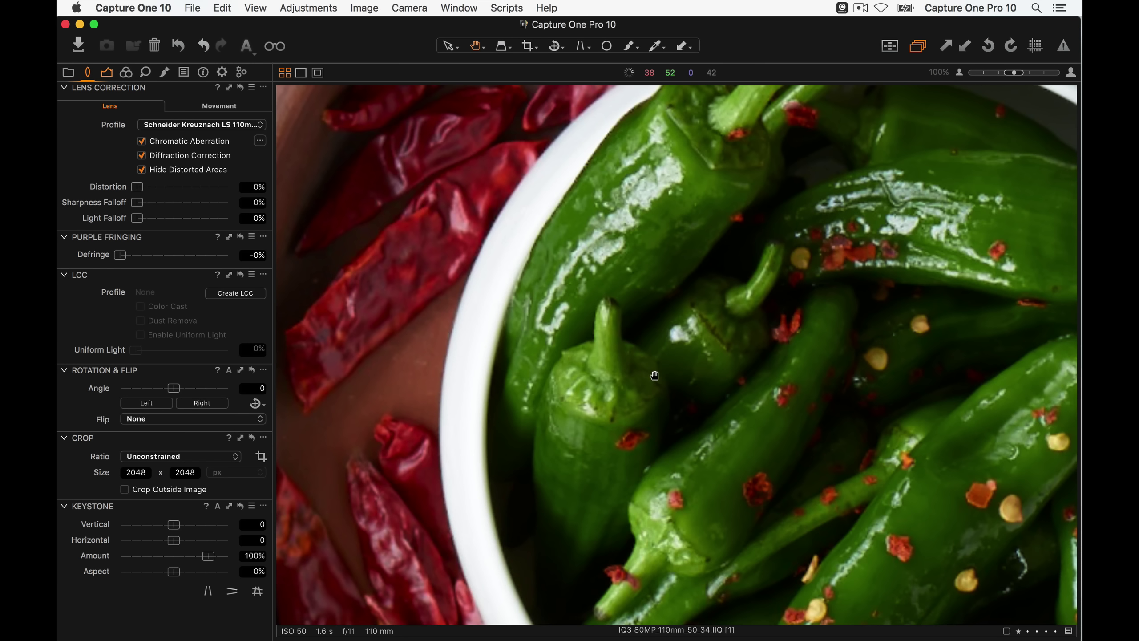
pyautogui.moveTo(695, 338); pyautogui.dragTo(589, 336)
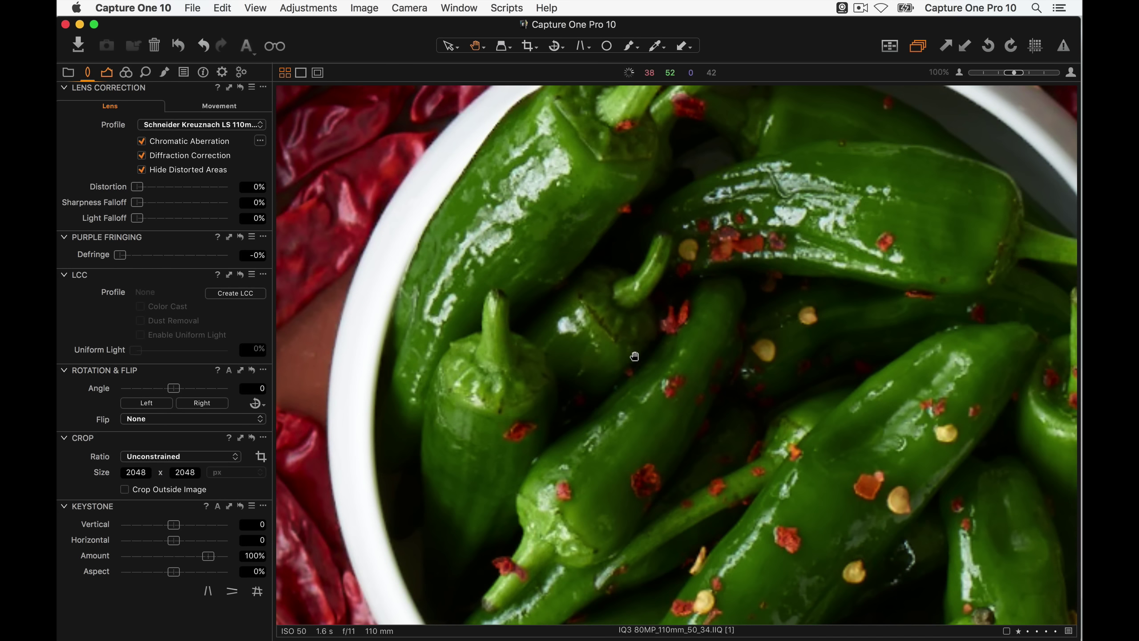
pyautogui.press('space')
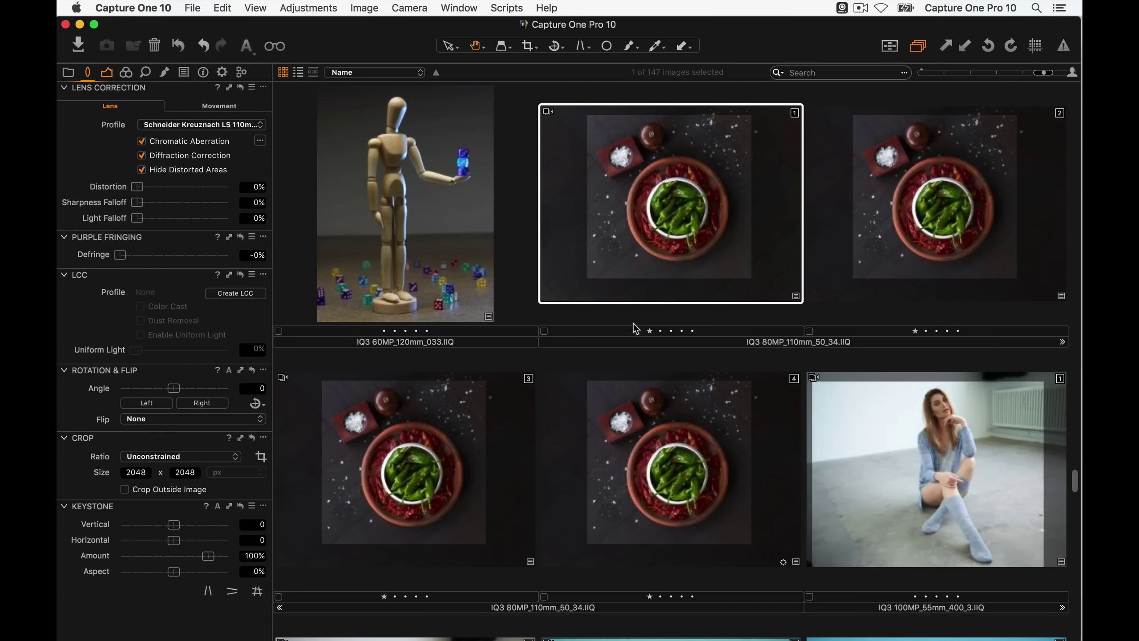
pyautogui.scroll(3, 762, 276)
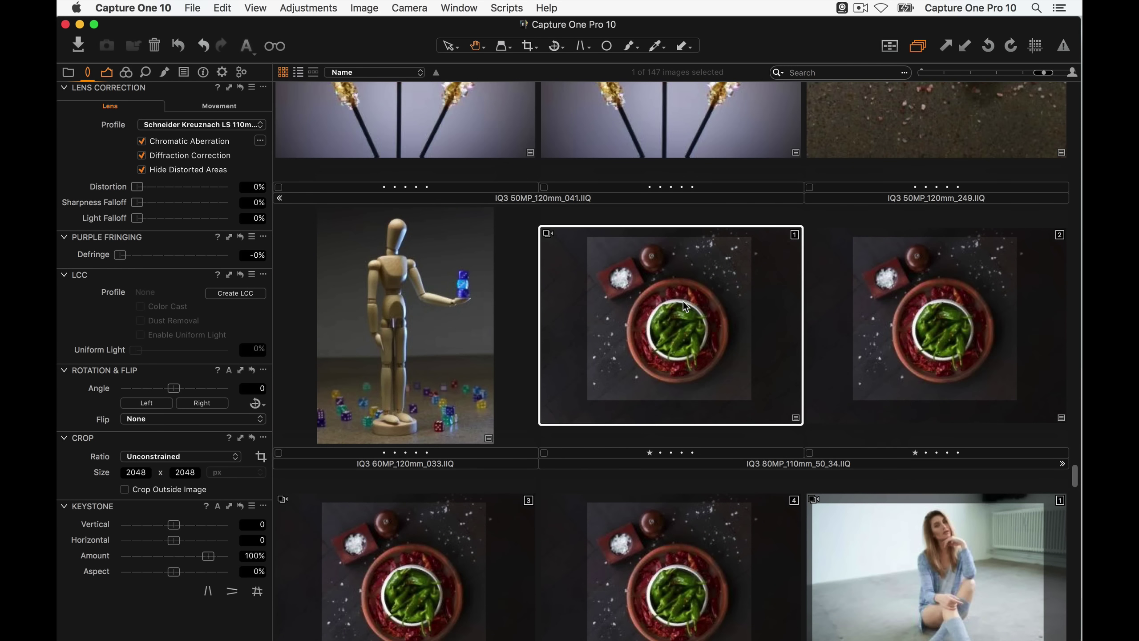
pyautogui.doubleClick(685, 304)
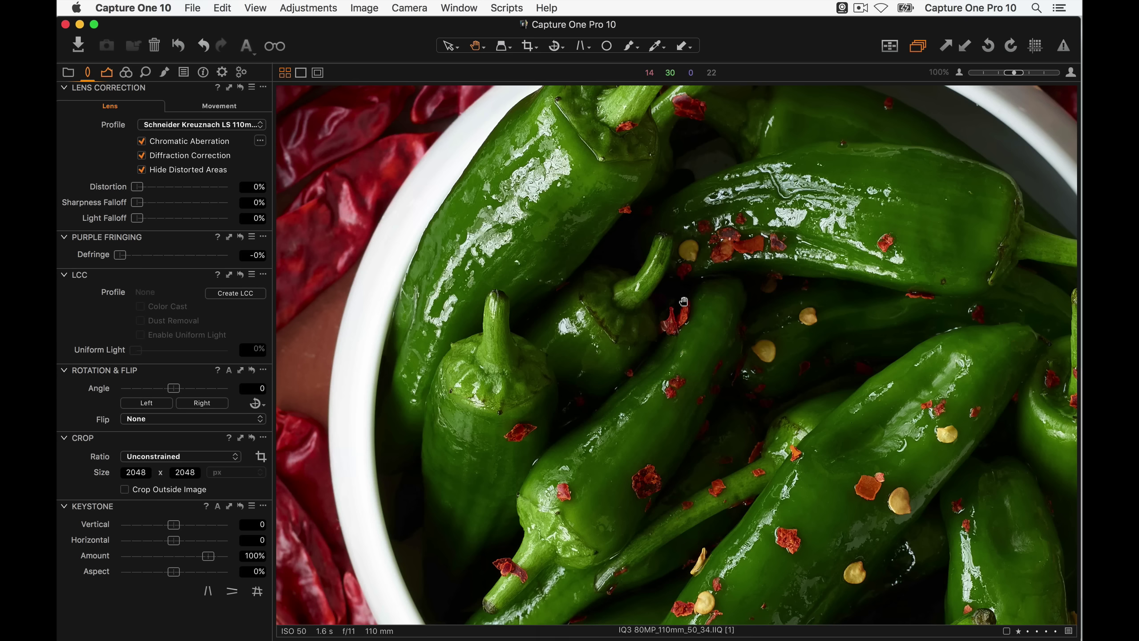
# - Compare the pepper detail at 100% with Diffraction Correction turned off and back on
pyautogui.click(146, 73)
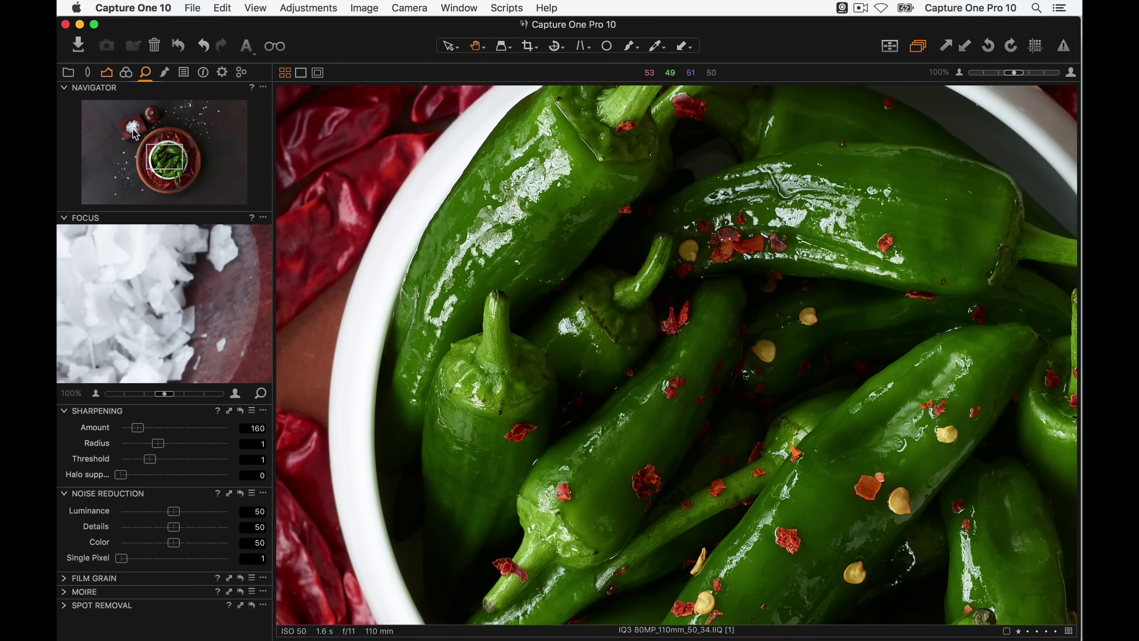
pyautogui.click(89, 73)
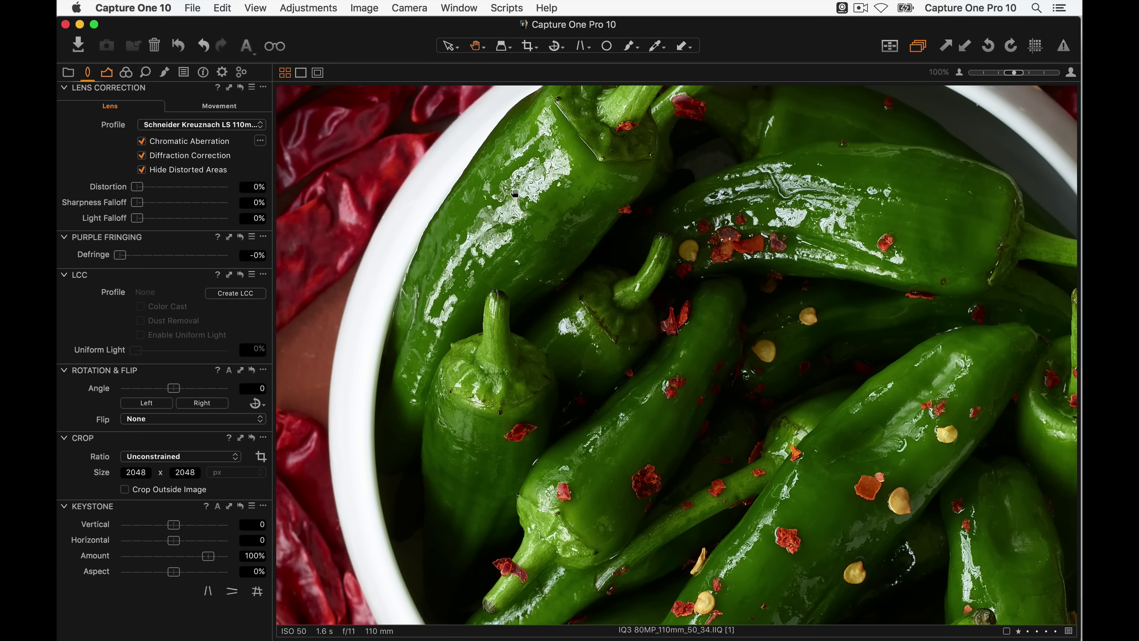
pyautogui.moveTo(514, 193); pyautogui.dragTo(499, 219)
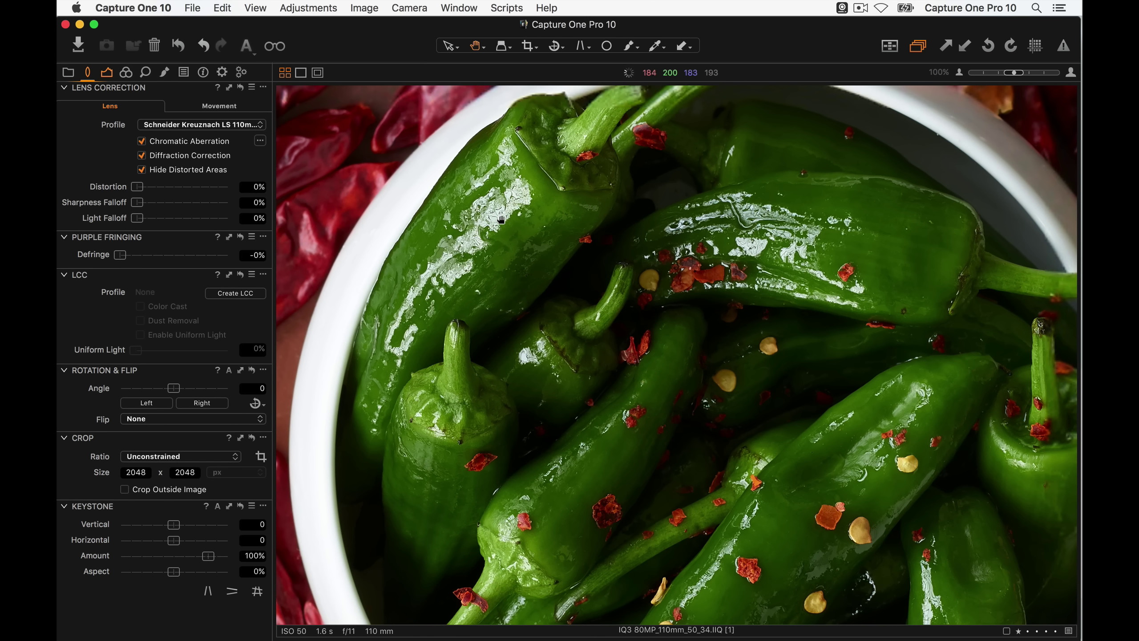
pyautogui.click(142, 155)
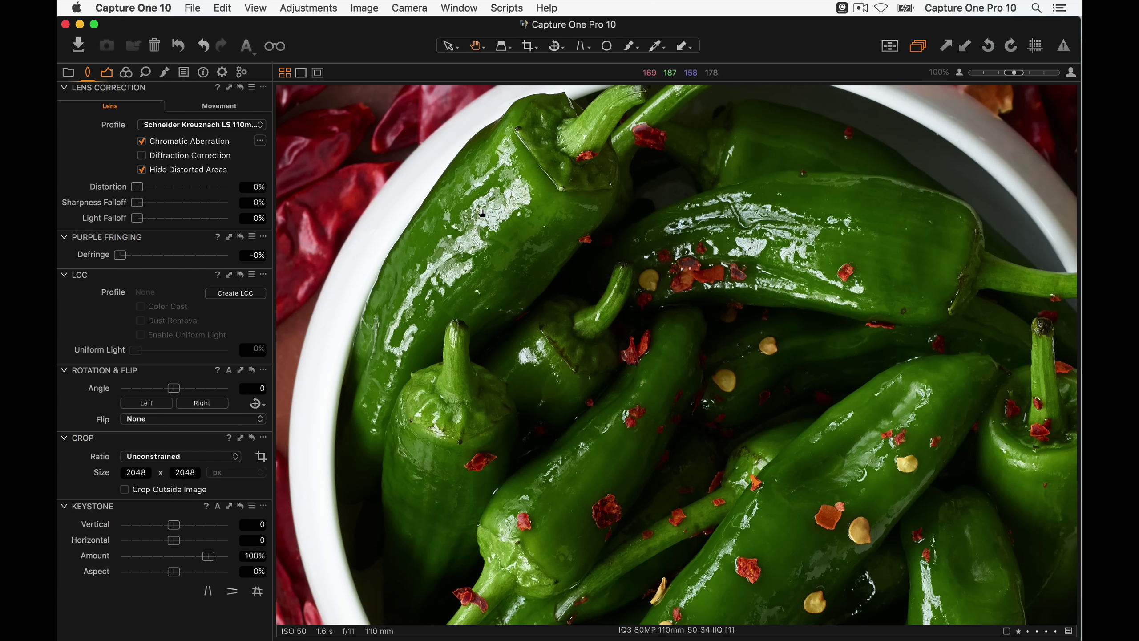
pyautogui.click(143, 156)
# - Move the Sharpening tool above the Focus tool, directly below the Navigator, in the detail tools
pyautogui.click(147, 75)
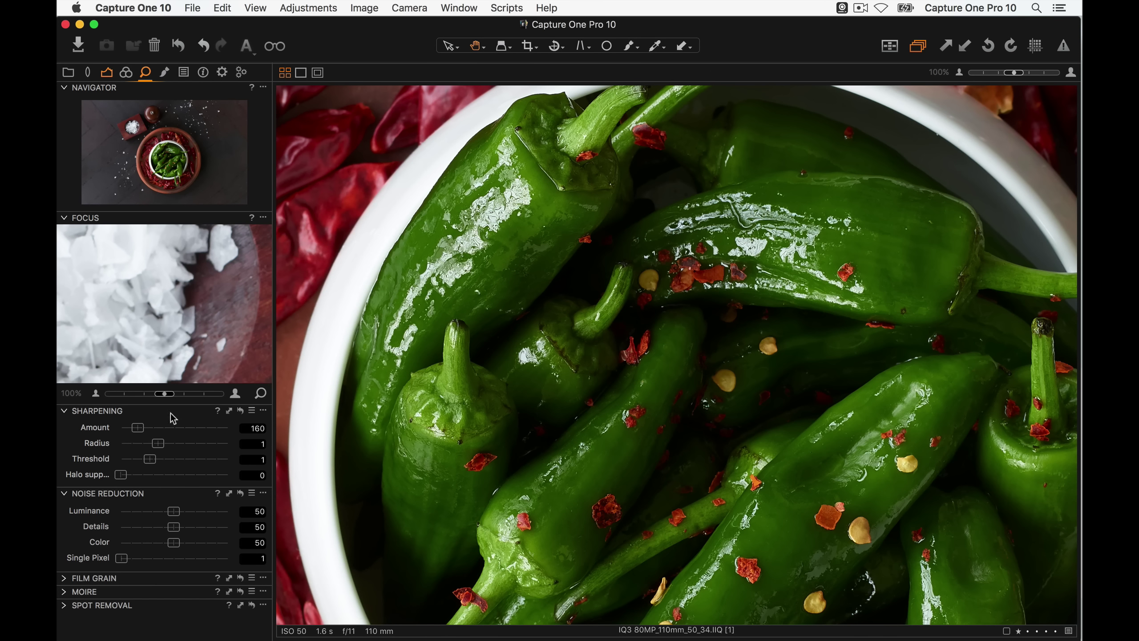
pyautogui.moveTo(148, 415); pyautogui.dragTo(166, 211)
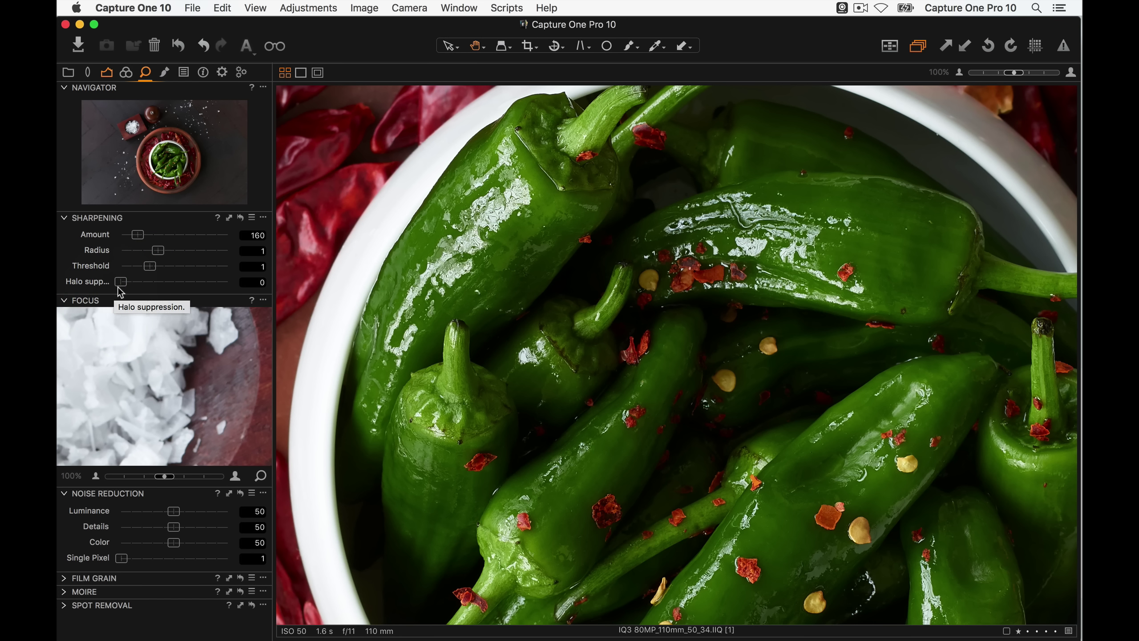
# - Sharpen the peppers image with Amount 451 and Radius 1.5
pyautogui.moveTo(487, 213); pyautogui.dragTo(555, 195)
pyautogui.rightClick(455, 228)
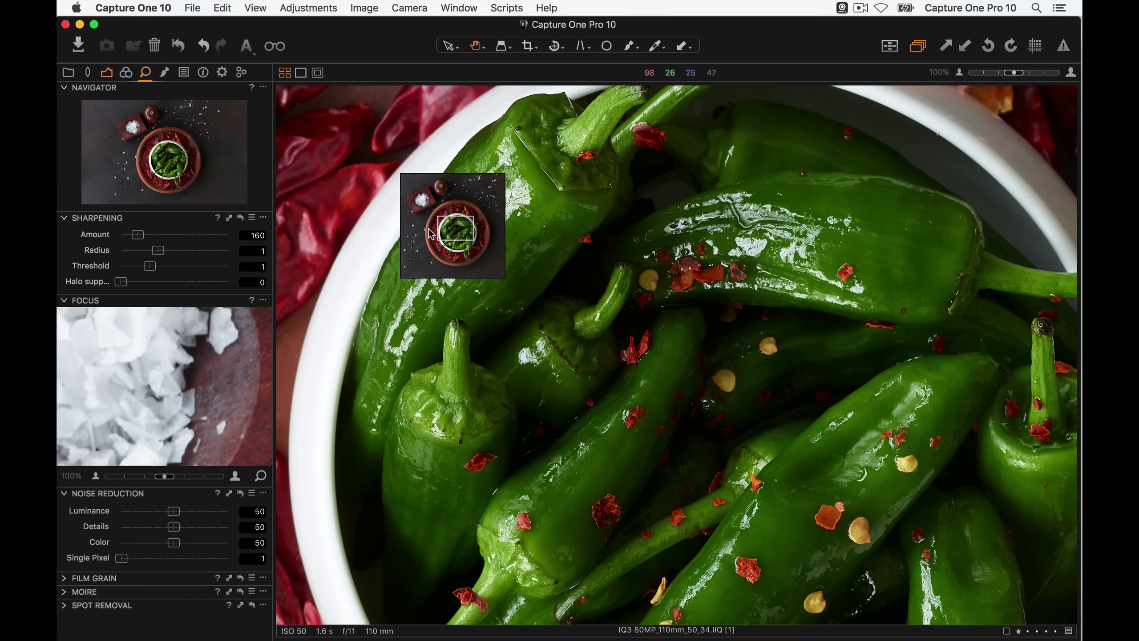
pyautogui.moveTo(514, 251); pyautogui.dragTo(533, 283)
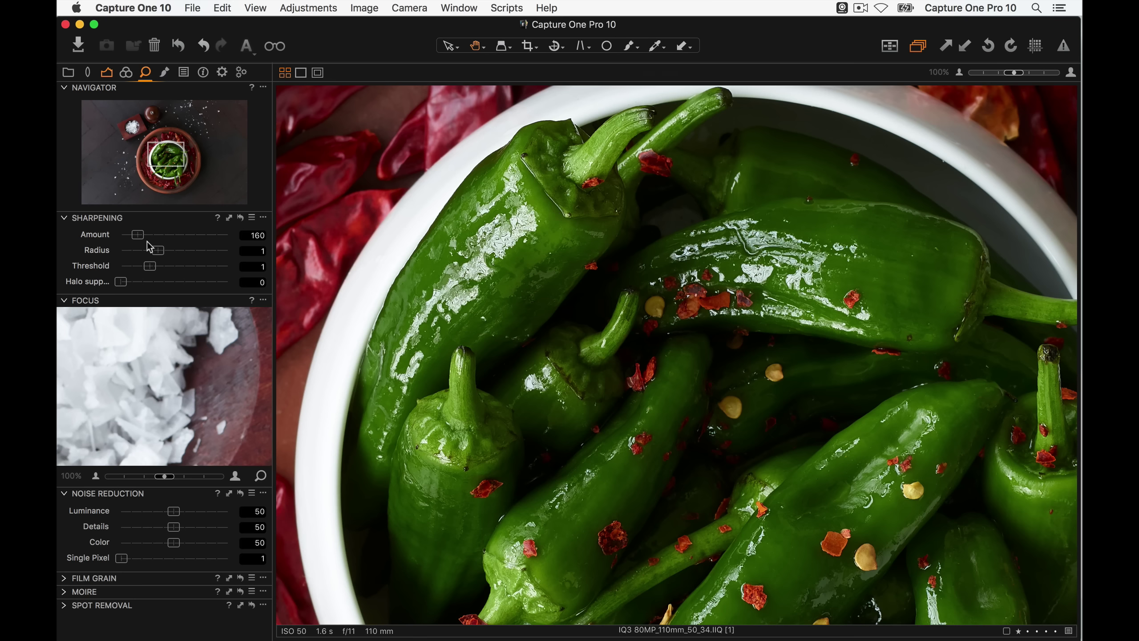
pyautogui.moveTo(139, 236); pyautogui.dragTo(169, 237)
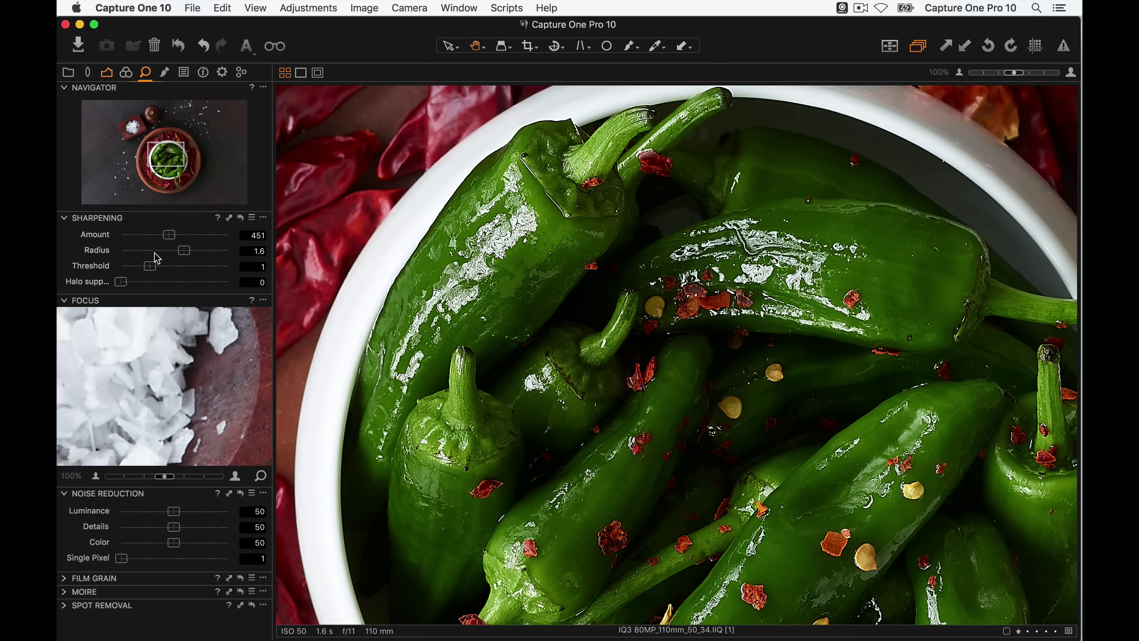
pyautogui.moveTo(184, 251); pyautogui.dragTo(181, 250)
# - Examine the sharpened pepper highlights and the bowl's edge at 200% and 300%, and return to 100%
pyautogui.click(1026, 72)
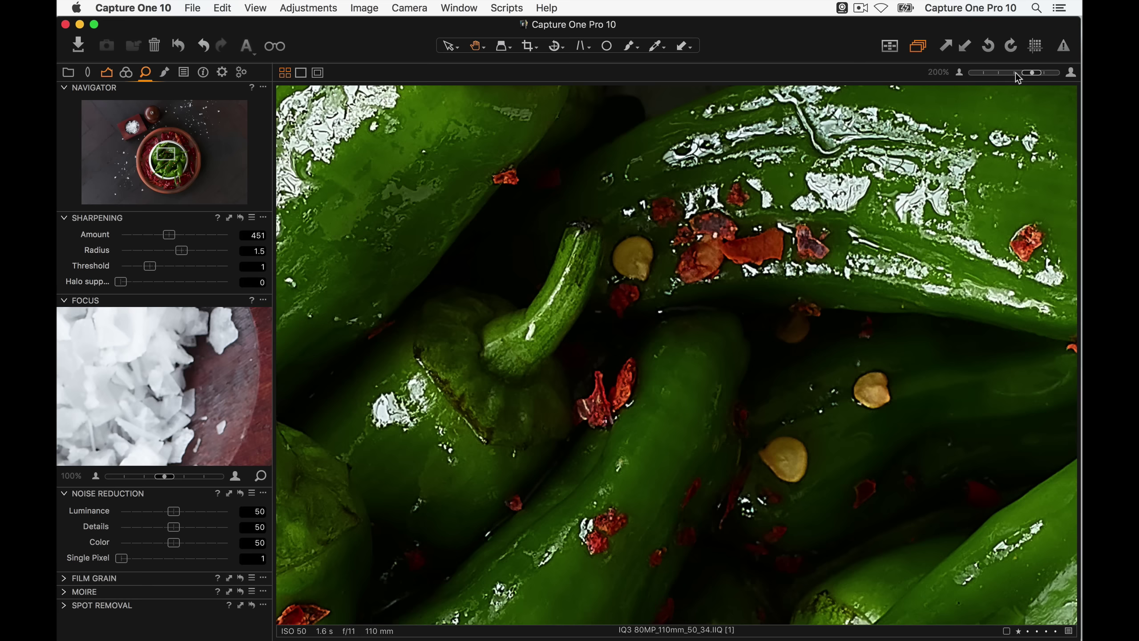
pyautogui.click(1018, 72)
pyautogui.click(1027, 73)
pyautogui.moveTo(446, 232); pyautogui.dragTo(631, 254)
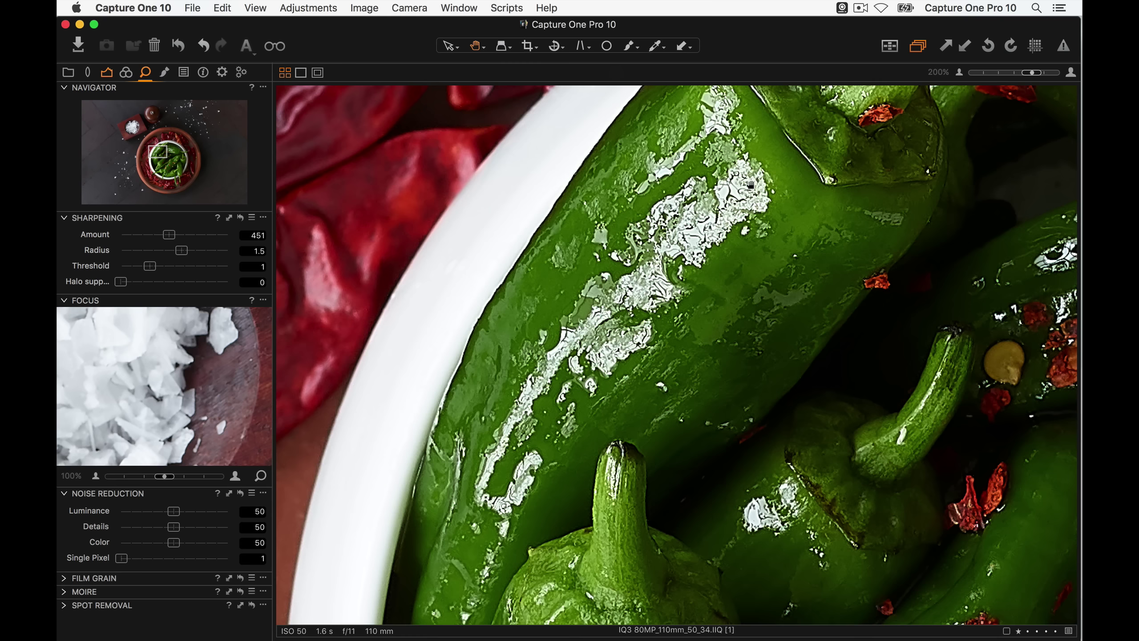
pyautogui.click(1071, 74)
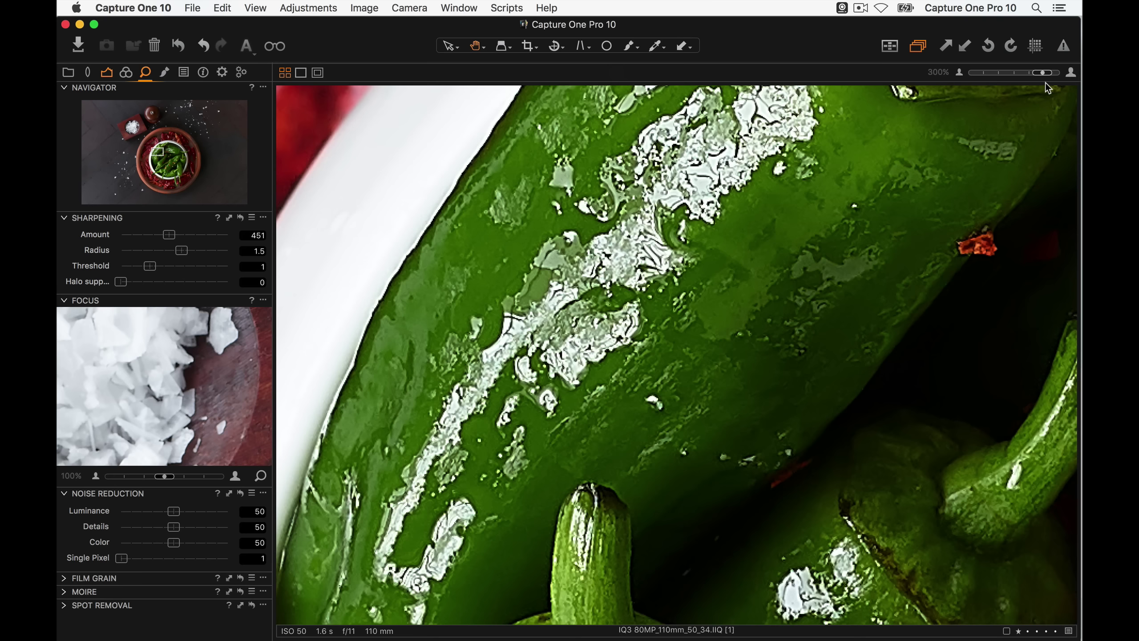
pyautogui.click(960, 75)
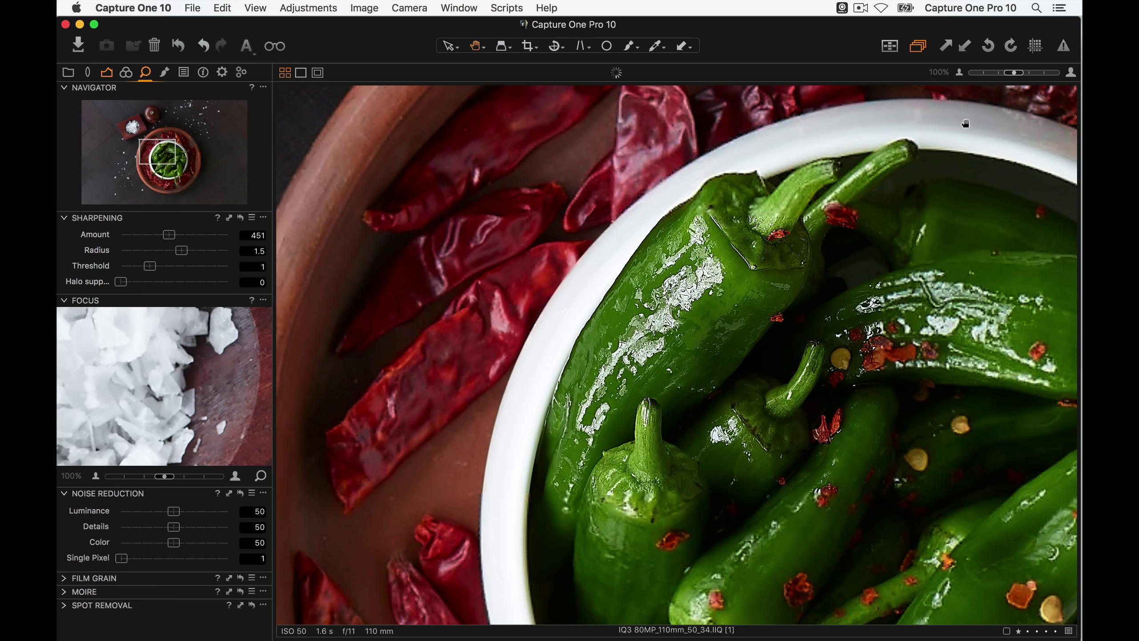
pyautogui.moveTo(690, 326); pyautogui.dragTo(566, 263)
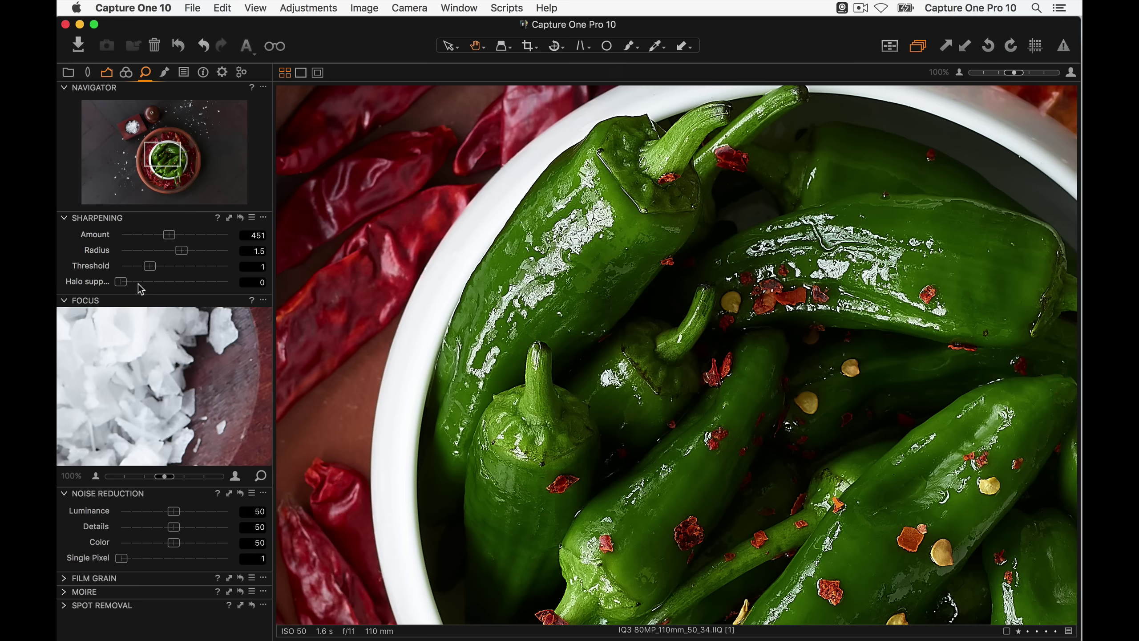
# - Try raising Halo suppression on the sharpened image, reset it to 0 and fit the image in the viewer
pyautogui.moveTo(124, 287); pyautogui.dragTo(189, 286)
pyautogui.moveTo(183, 283); pyautogui.dragTo(95, 288)
pyautogui.doubleClick(557, 181)
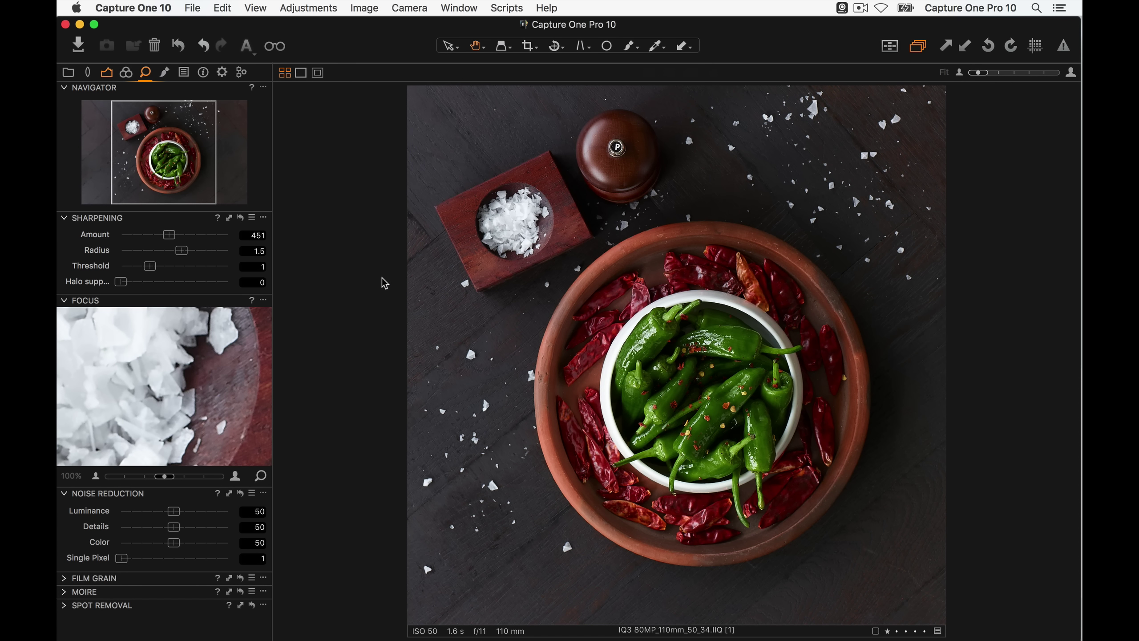
# - Delete the fourth, third and second variants of IQ3 80MP_110mm_50_34.IIQ in the browser
pyautogui.press('super+b')
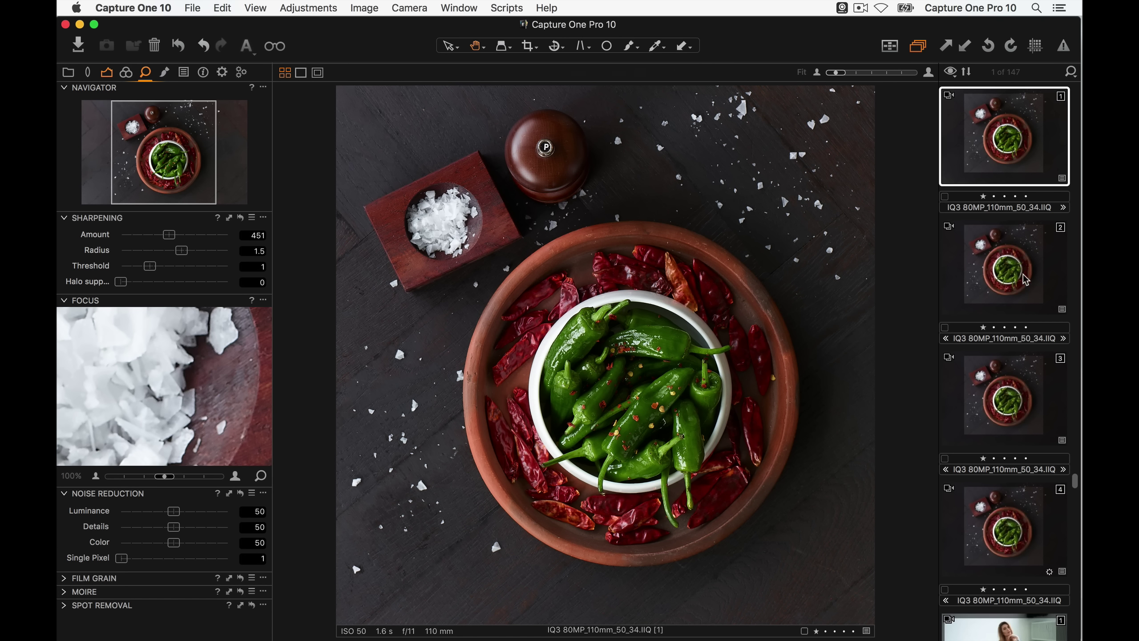
pyautogui.click(1029, 522)
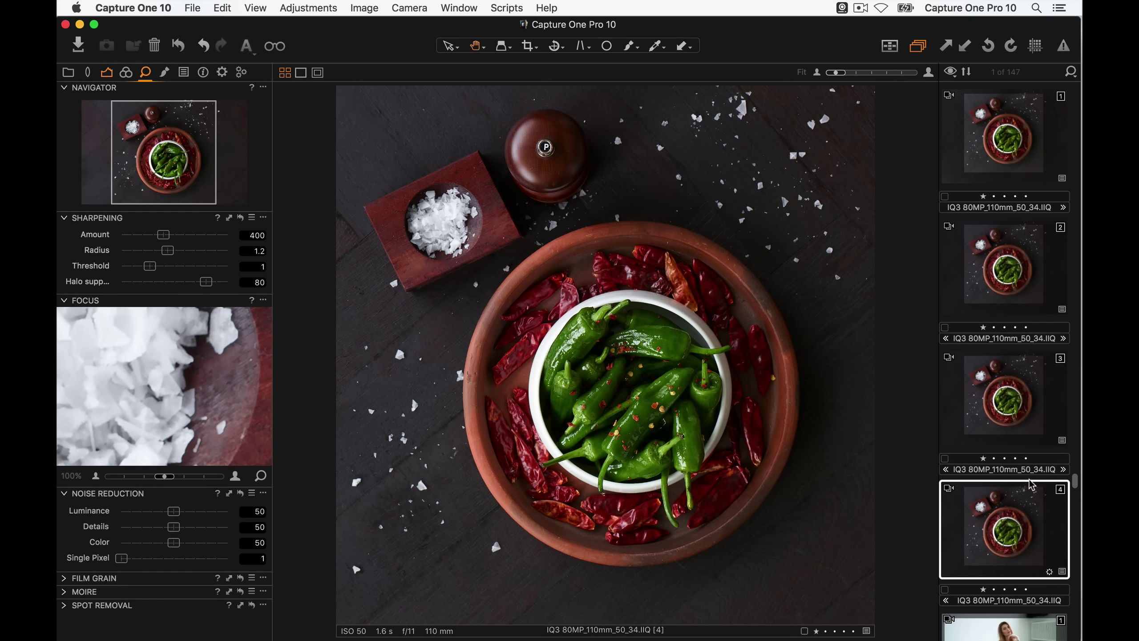
pyautogui.press('BackSpace')
pyautogui.press('BackSpace')
pyautogui.press('BackSpace')
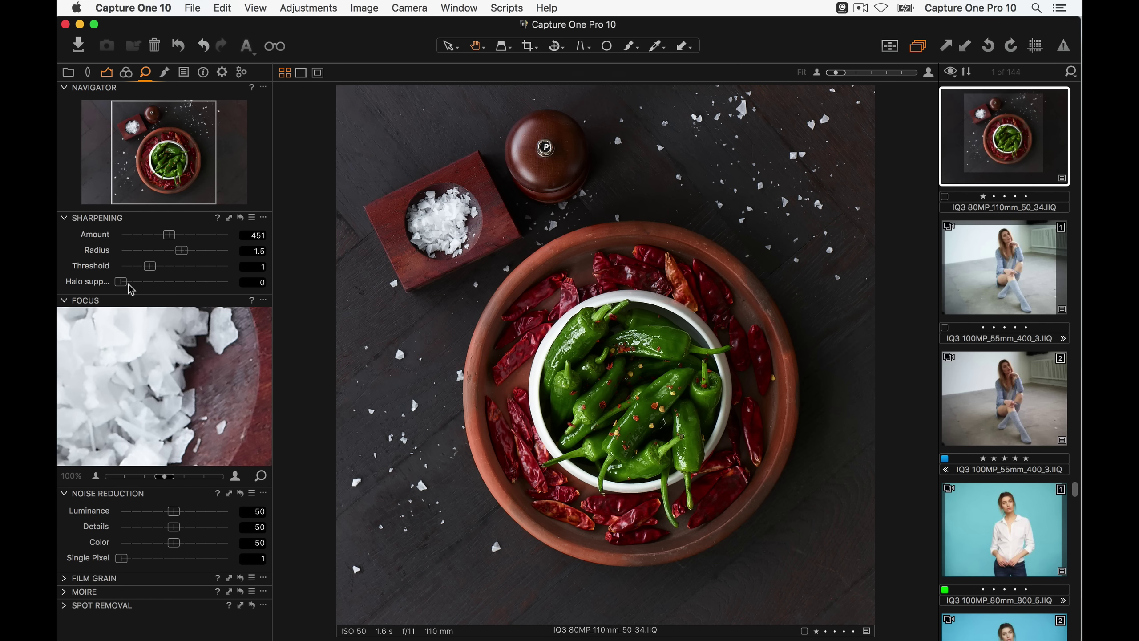
# - Clone the sharpened IQ3 80MP_110mm_50_34.IIQ variant and check the first variant's lens and detail tools
pyautogui.click(361, 12)
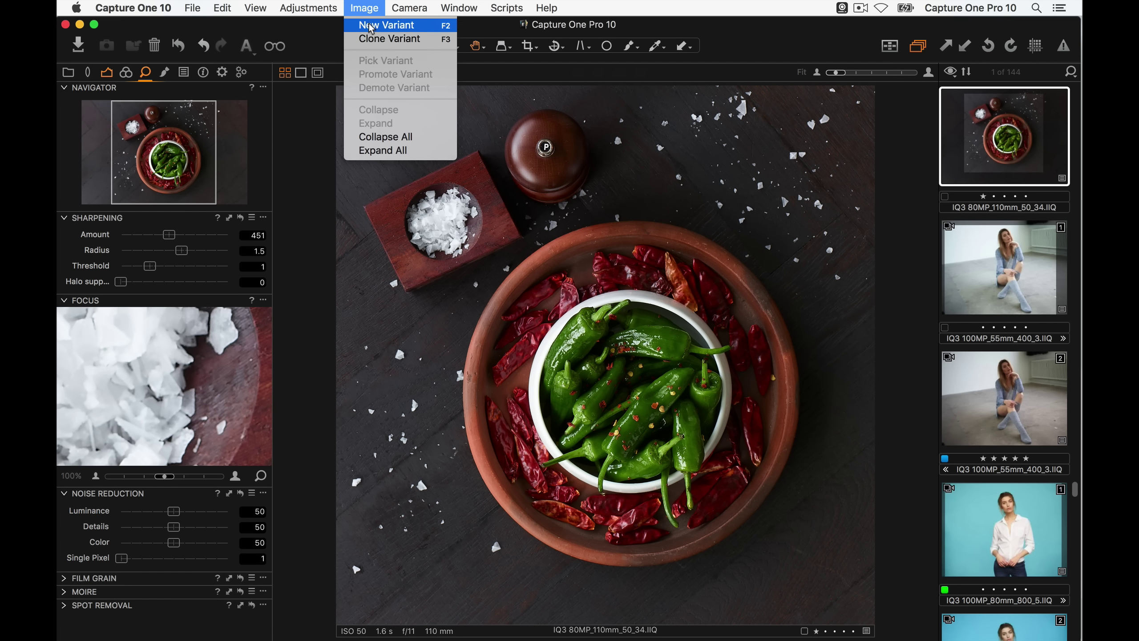
pyautogui.click(375, 39)
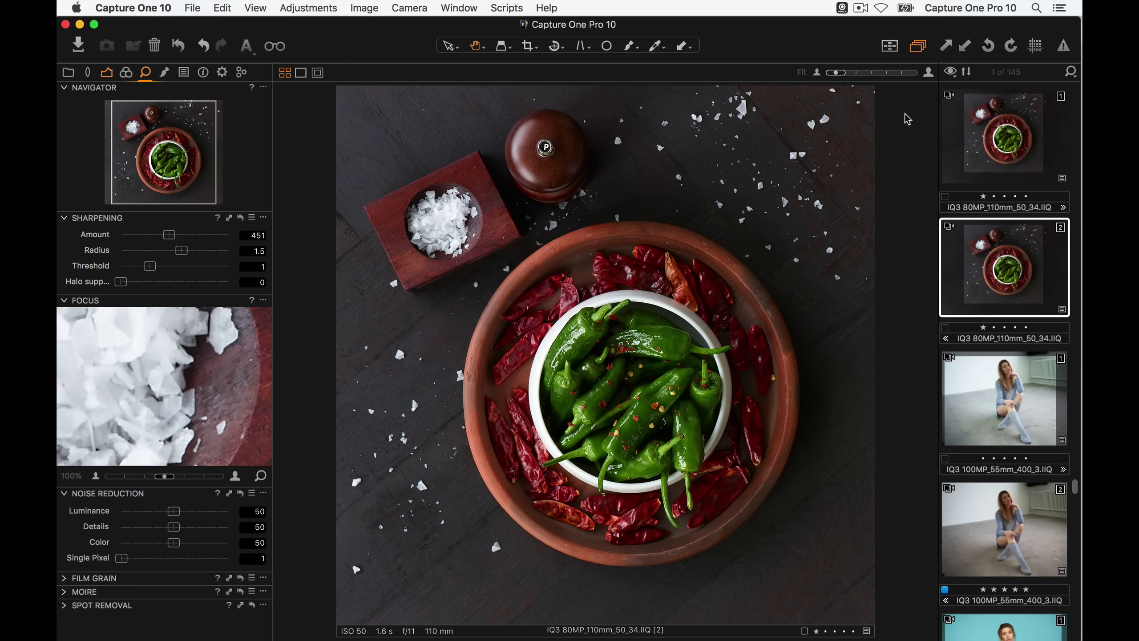
pyautogui.click(992, 133)
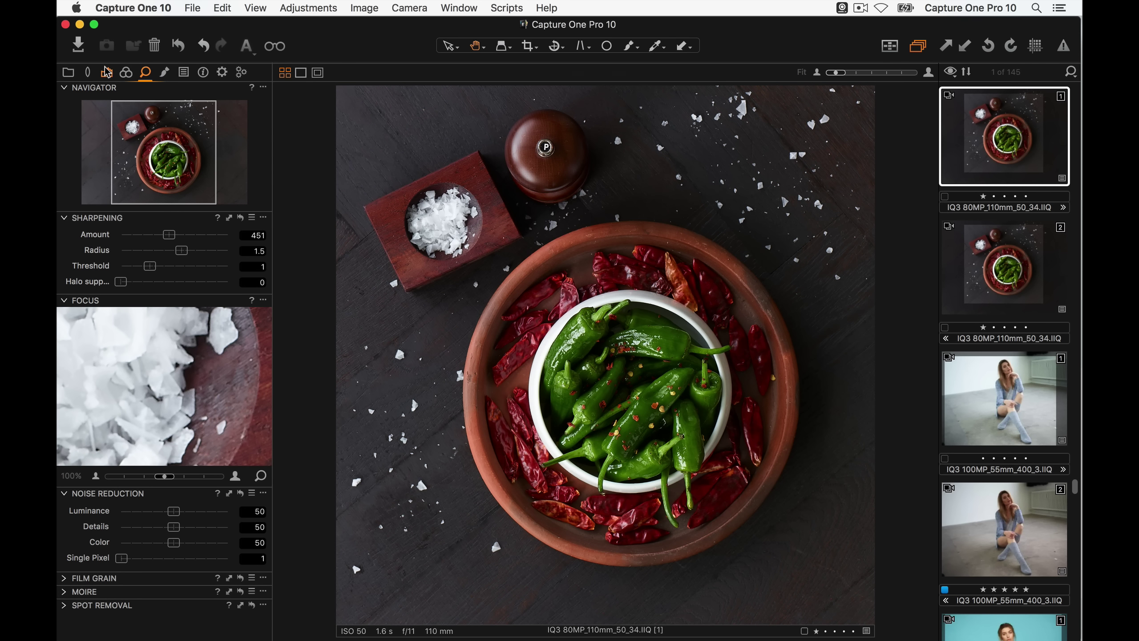
pyautogui.click(89, 71)
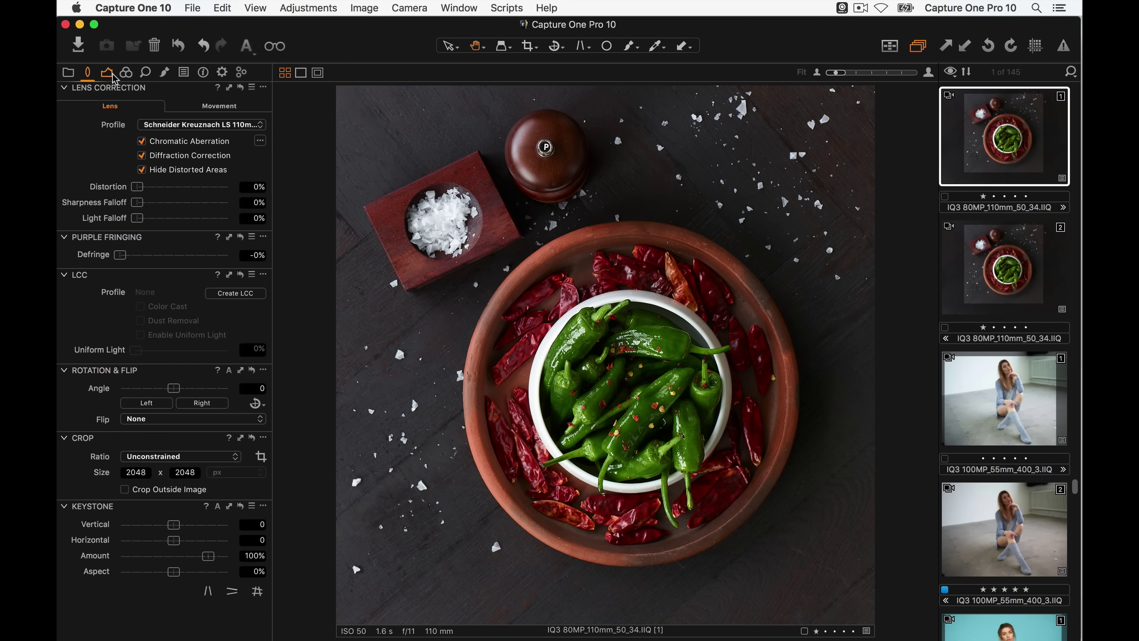
pyautogui.click(145, 73)
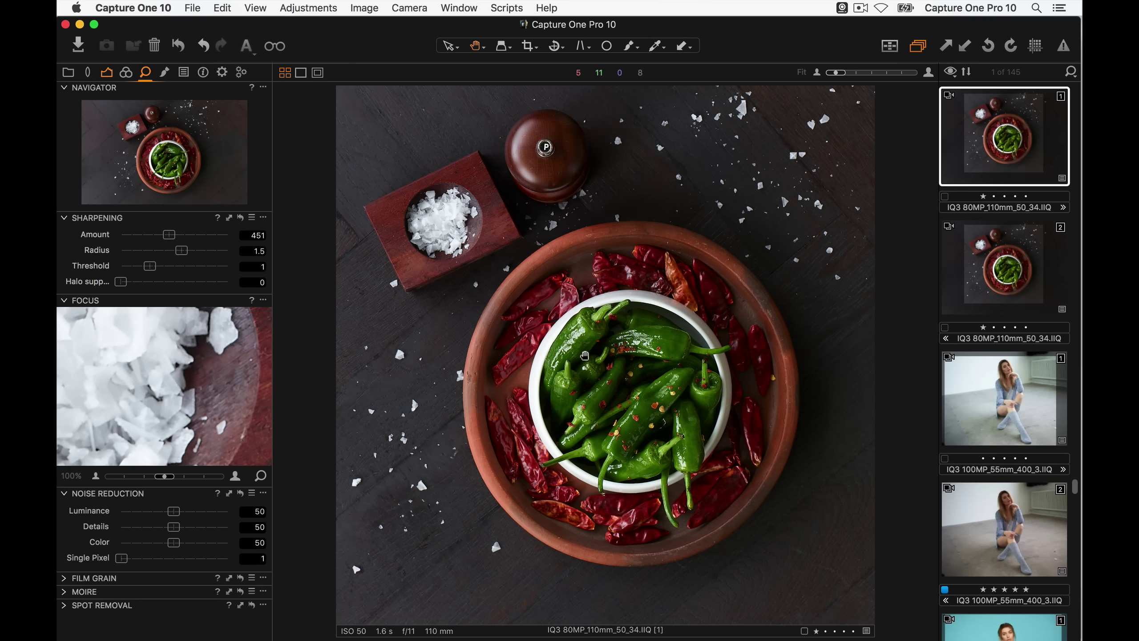
# - Set Halo suppression to 62 on the second variant, judging the peppers at 100%
pyautogui.click(1002, 272)
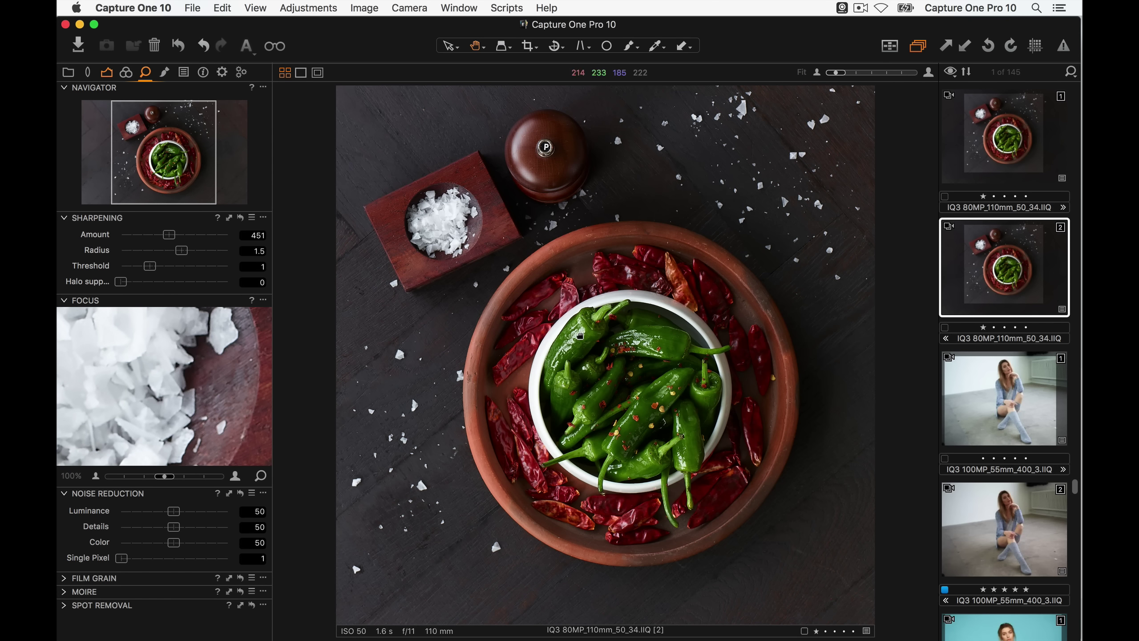
pyautogui.click(580, 335)
pyautogui.moveTo(588, 339); pyautogui.dragTo(552, 249)
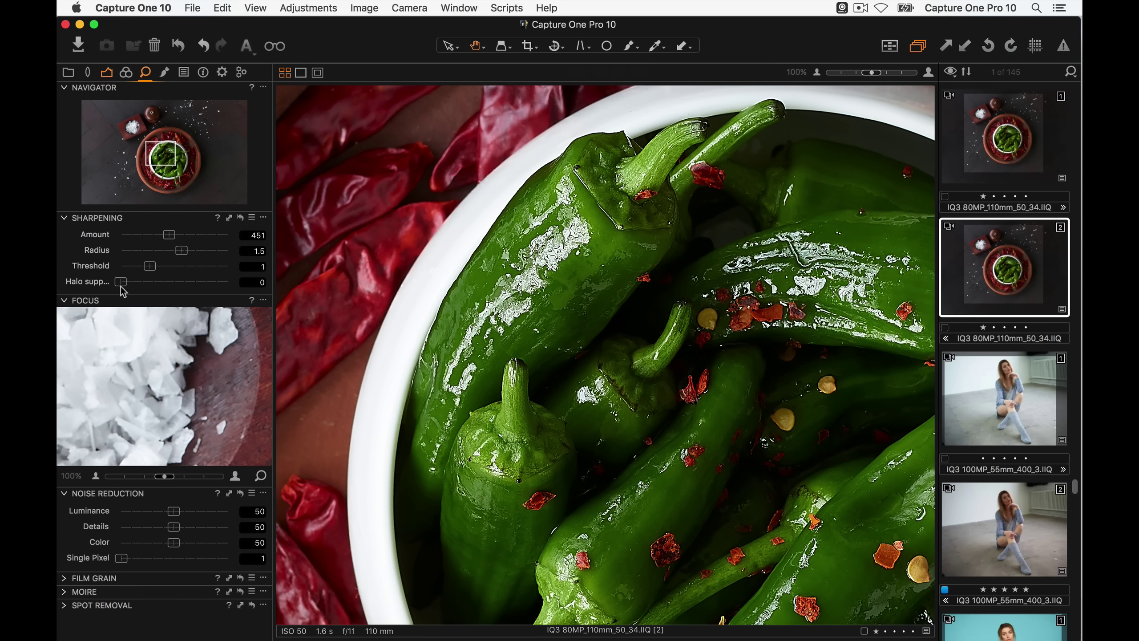
pyautogui.moveTo(121, 282); pyautogui.dragTo(197, 287)
pyautogui.moveTo(197, 287); pyautogui.dragTo(188, 286)
# - Compare both variants side by side at 100% with the browser hidden, checking each one's halo suppression
pyautogui.keyDown('super'); pyautogui.click(982, 144); pyautogui.keyUp('super')
pyautogui.press('super+b')
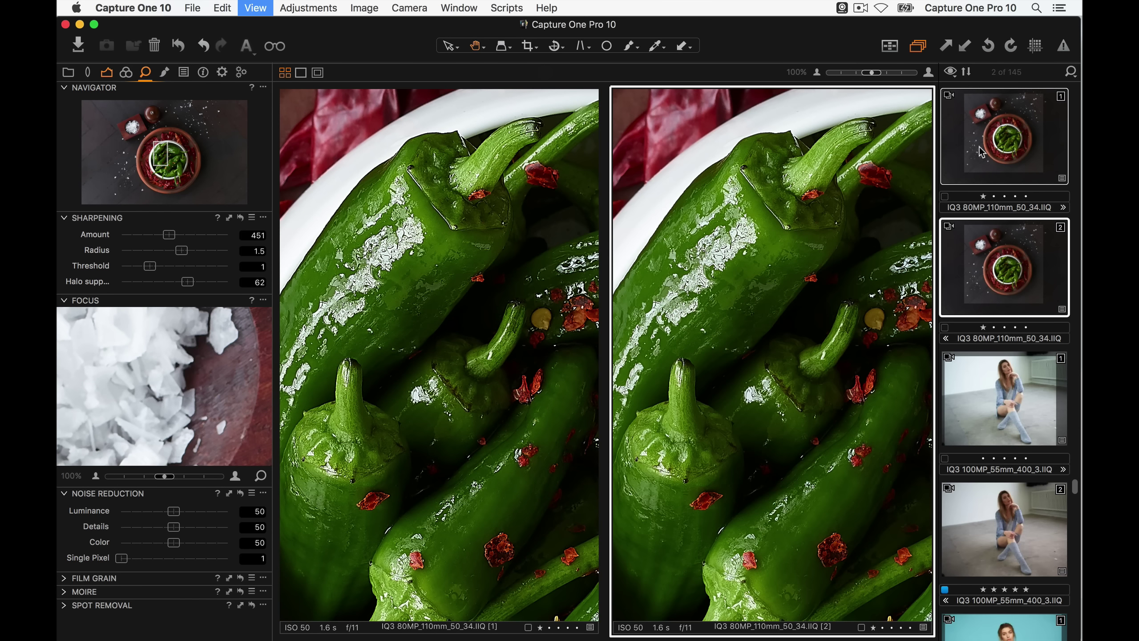
pyautogui.click(502, 247)
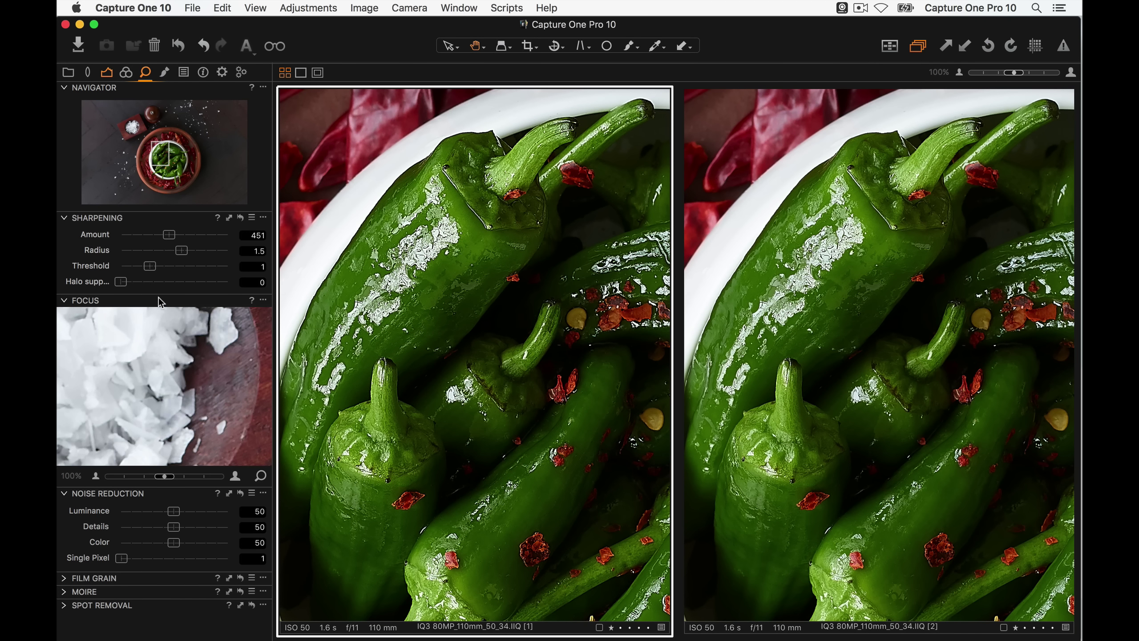
pyautogui.click(824, 248)
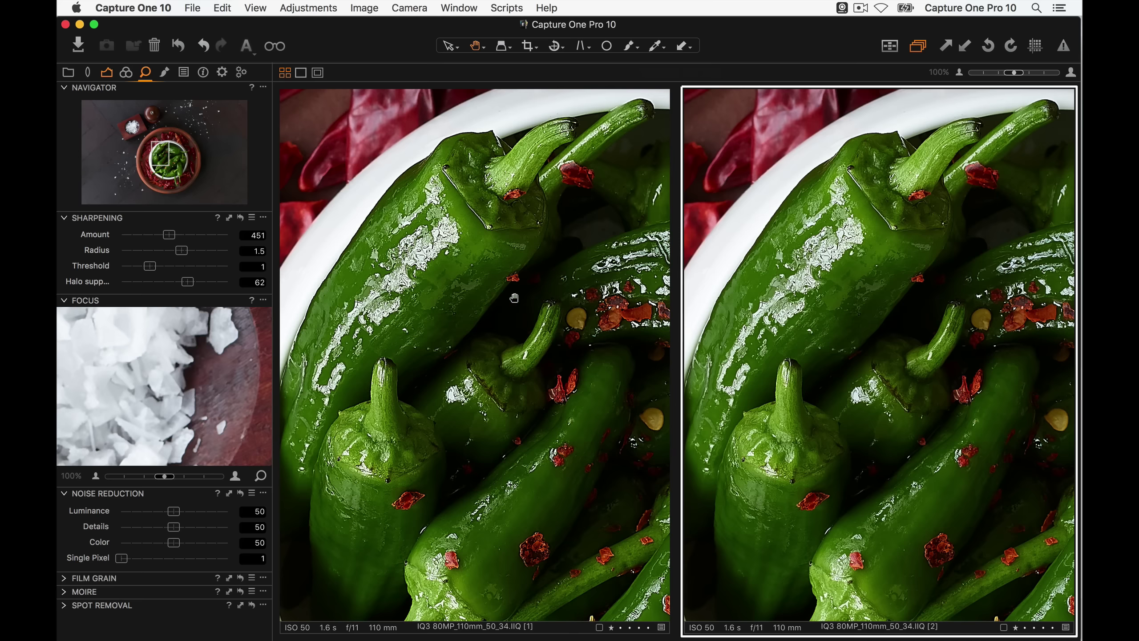
pyautogui.moveTo(510, 298); pyautogui.dragTo(531, 303)
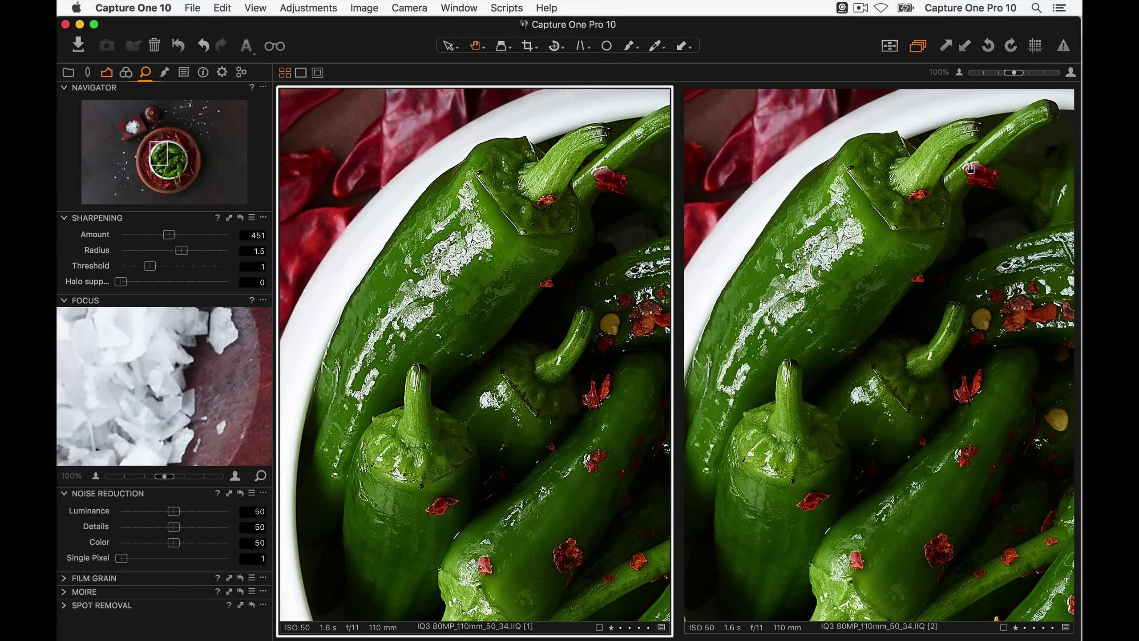
# - Pan the second variant to match the first and browse its lens correction profile list
pyautogui.moveTo(916, 239); pyautogui.dragTo(887, 236)
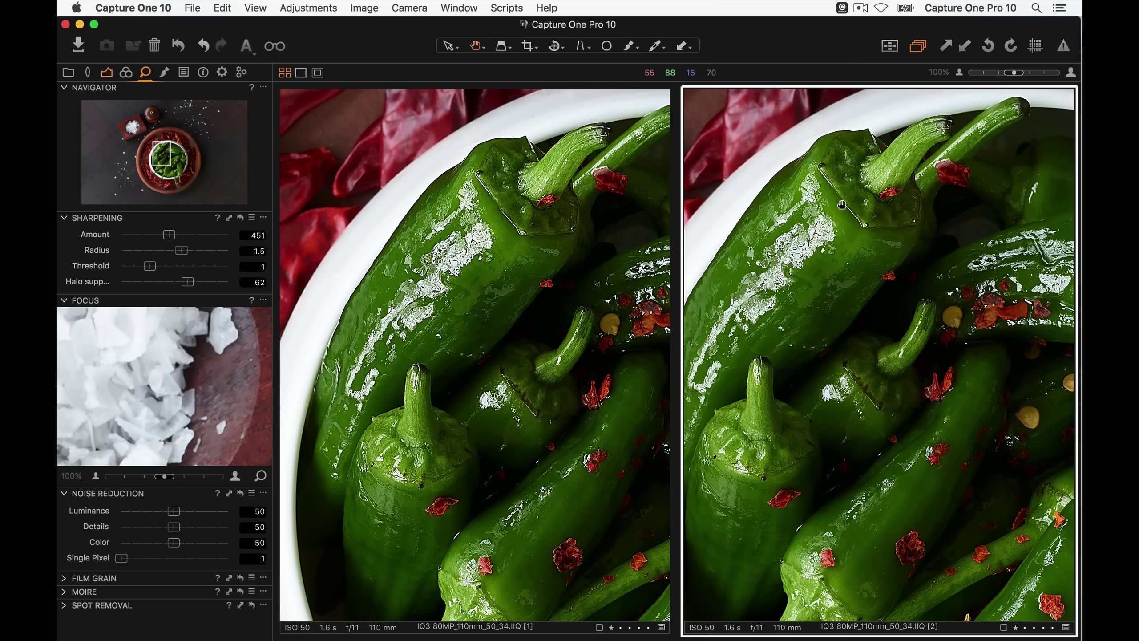
pyautogui.click(749, 152)
pyautogui.click(87, 72)
pyautogui.click(200, 127)
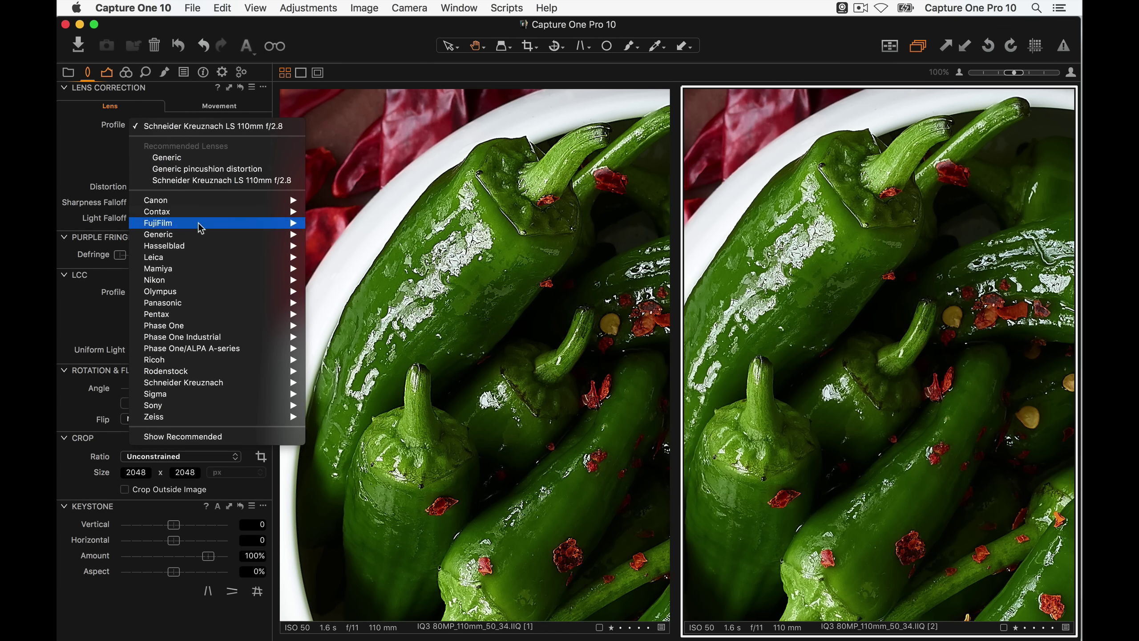
pyautogui.click(471, 304)
# - Set the second variant's sharpening Threshold to 2.1 and compare the same pepper in both variants at 200%
pyautogui.click(145, 72)
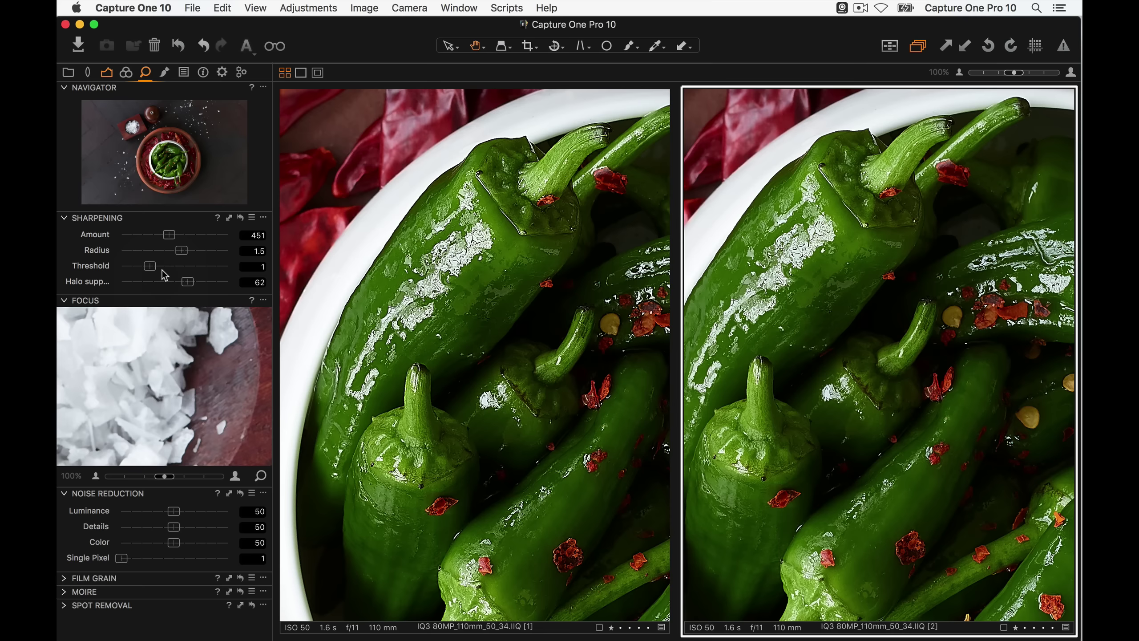
pyautogui.moveTo(153, 268); pyautogui.dragTo(169, 270)
pyautogui.click(1070, 73)
pyautogui.moveTo(468, 189); pyautogui.dragTo(568, 282)
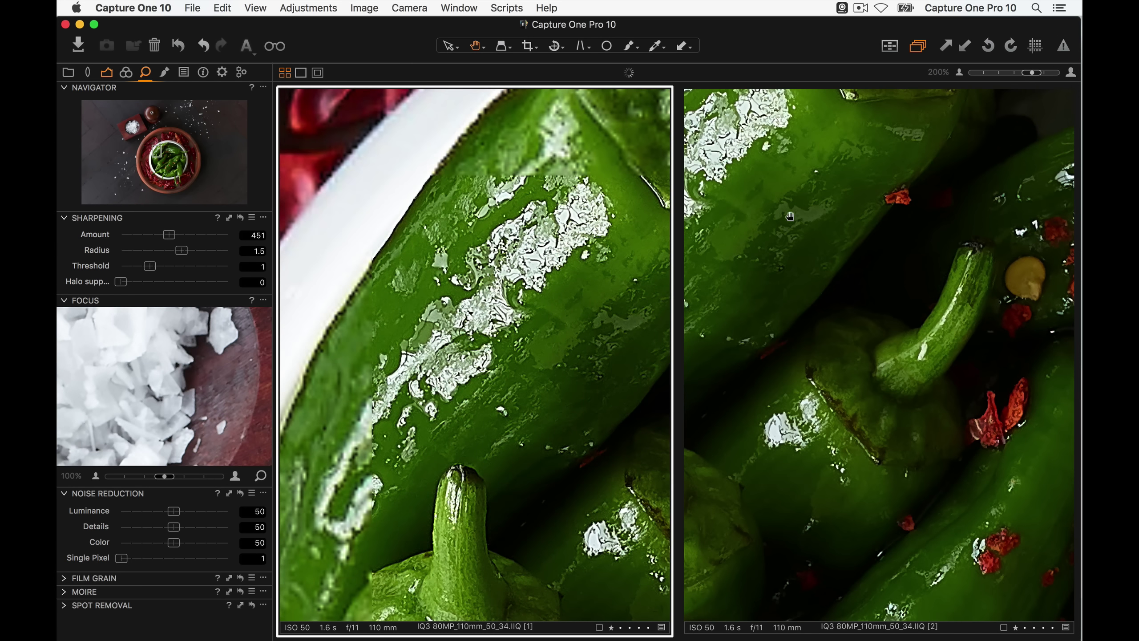
pyautogui.click(791, 217)
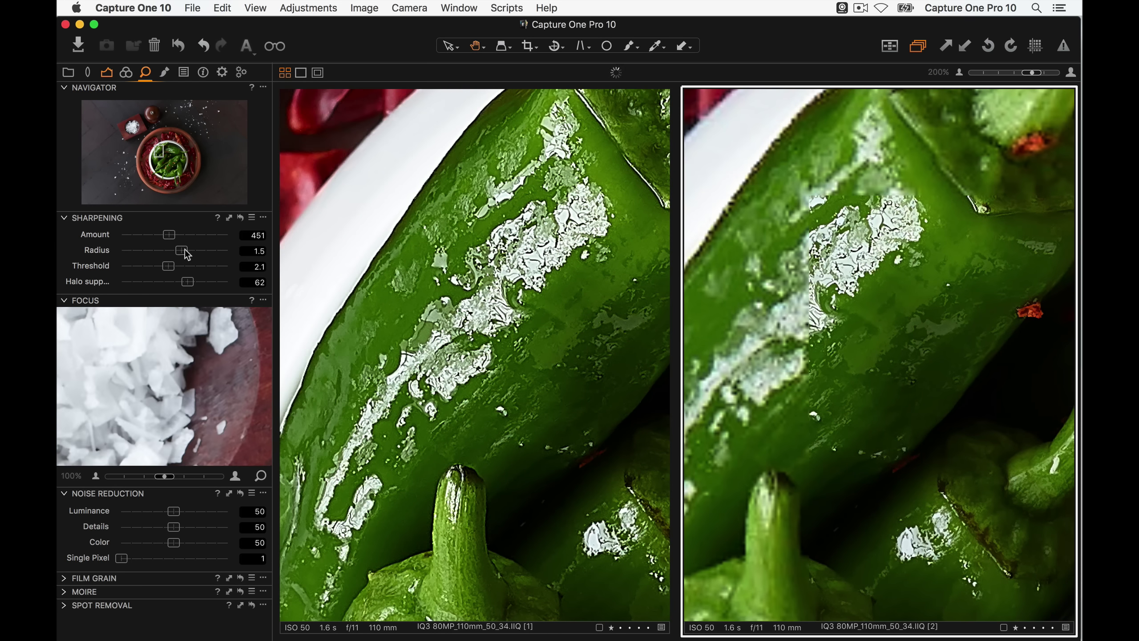
pyautogui.click(396, 251)
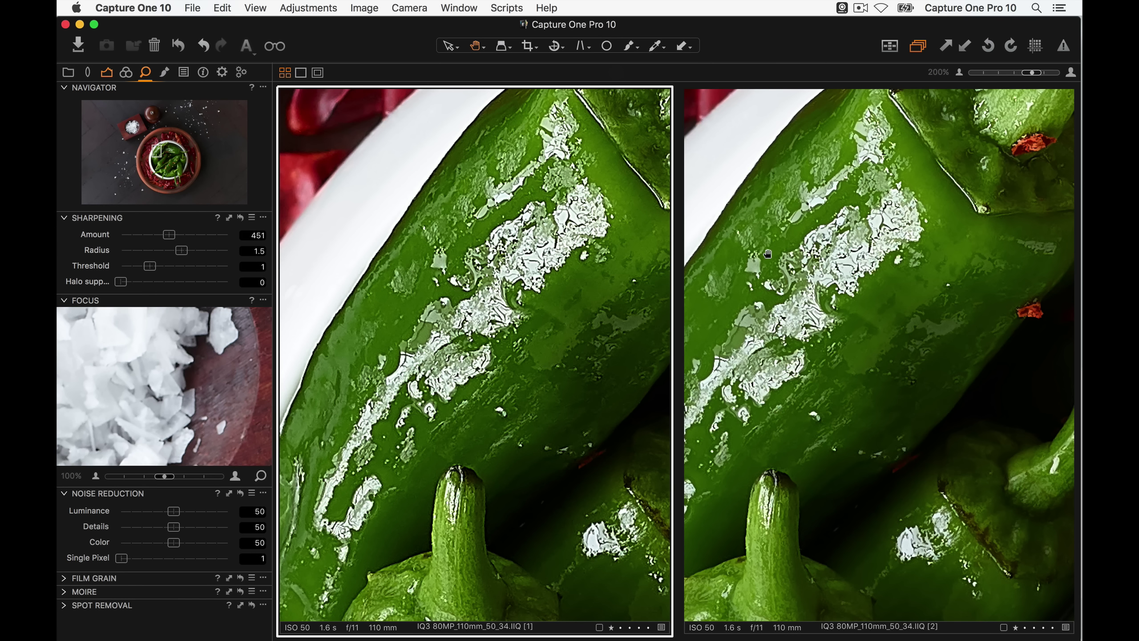
pyautogui.click(773, 261)
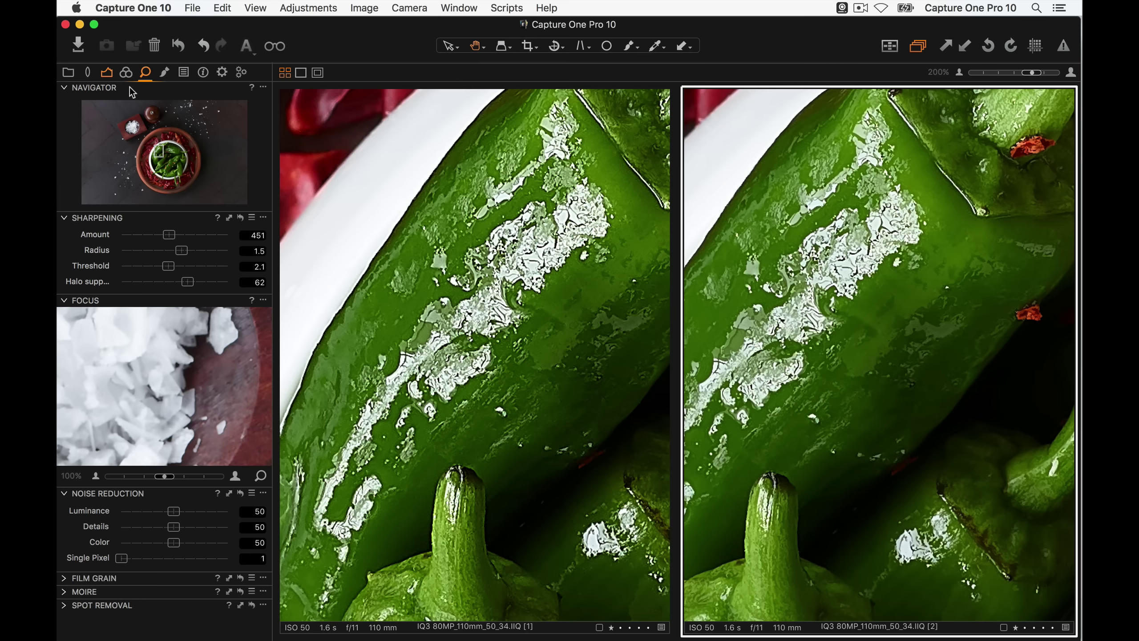
# - Set the second variant's Clarity to 20 and Structure to 8, judging the peppers at 100%
pyautogui.click(107, 74)
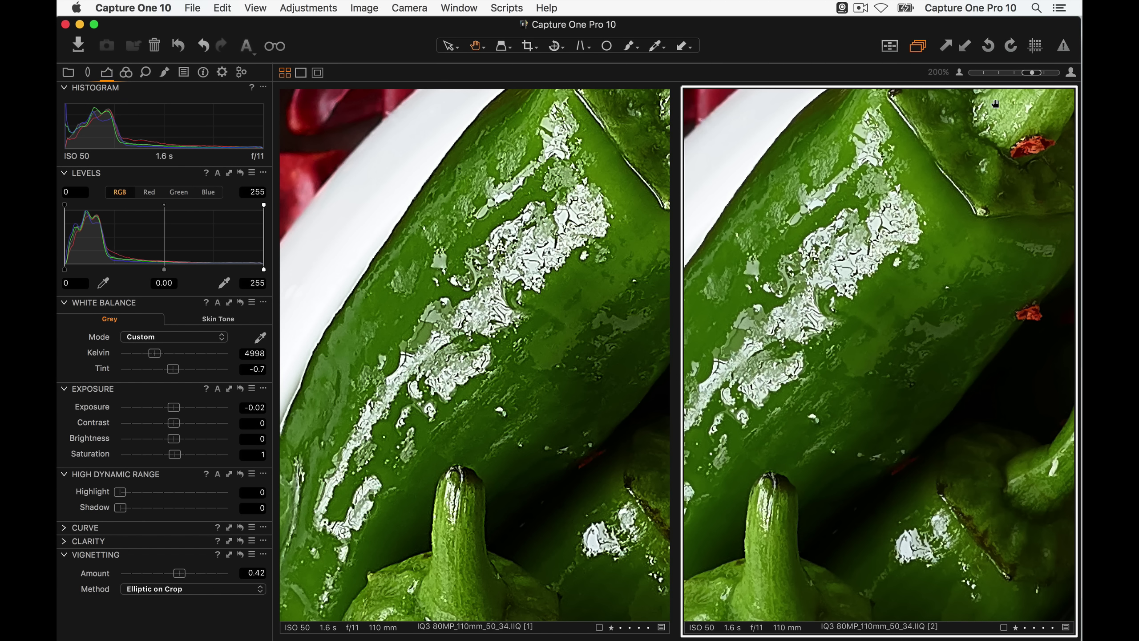
pyautogui.click(958, 73)
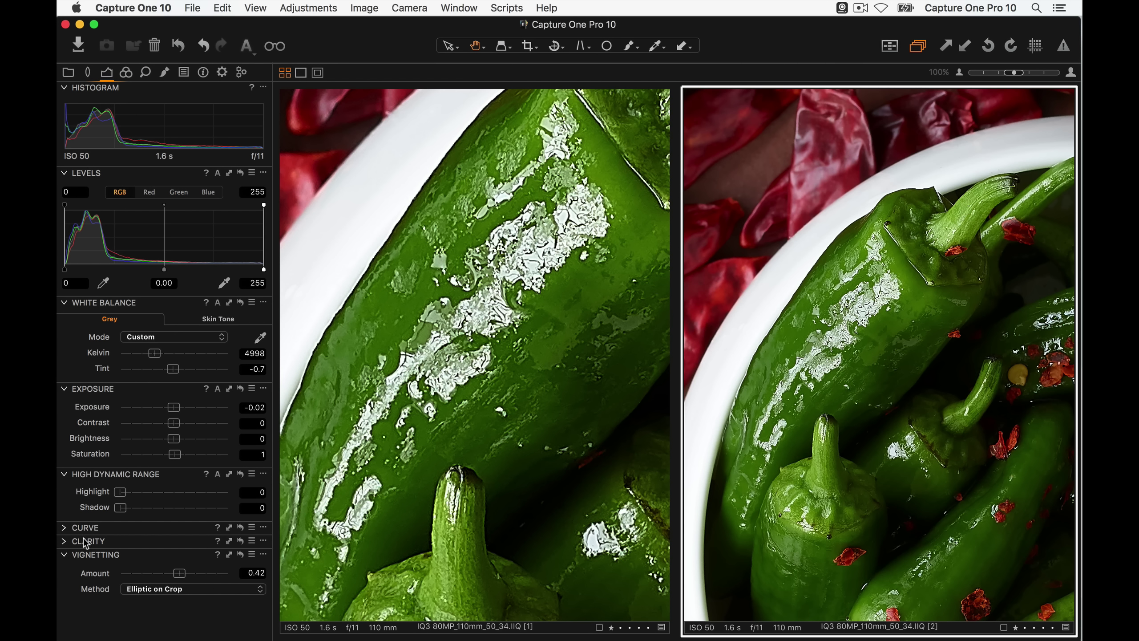
pyautogui.click(64, 542)
pyautogui.moveTo(179, 577); pyautogui.dragTo(185, 577)
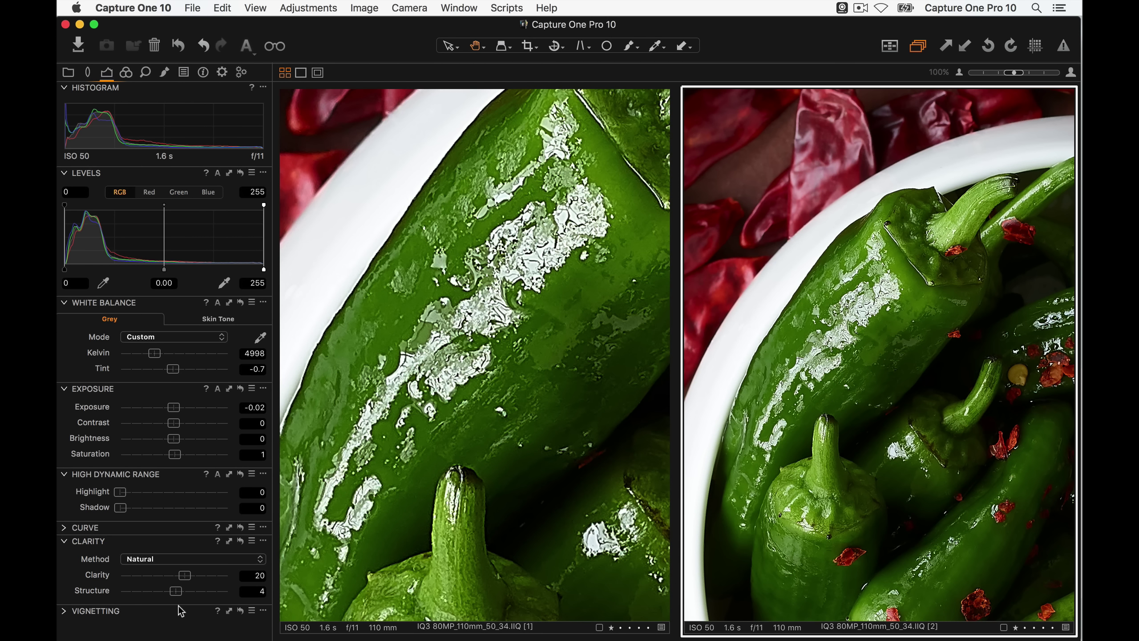
pyautogui.moveTo(177, 596); pyautogui.dragTo(187, 596)
pyautogui.click(179, 593)
# - Show the browser and clone the second variant of IQ3 80MP_110mm_50_34.IIQ
pyautogui.press('super+shift+b')
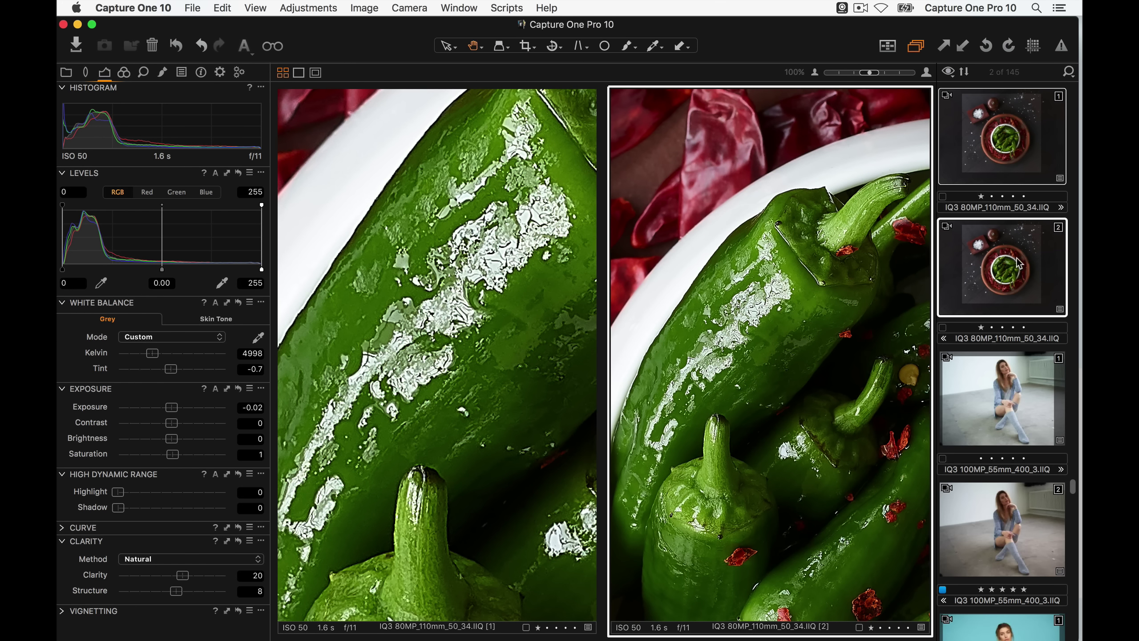
pyautogui.click(1077, 201)
pyautogui.scroll(-10, 1025, 282)
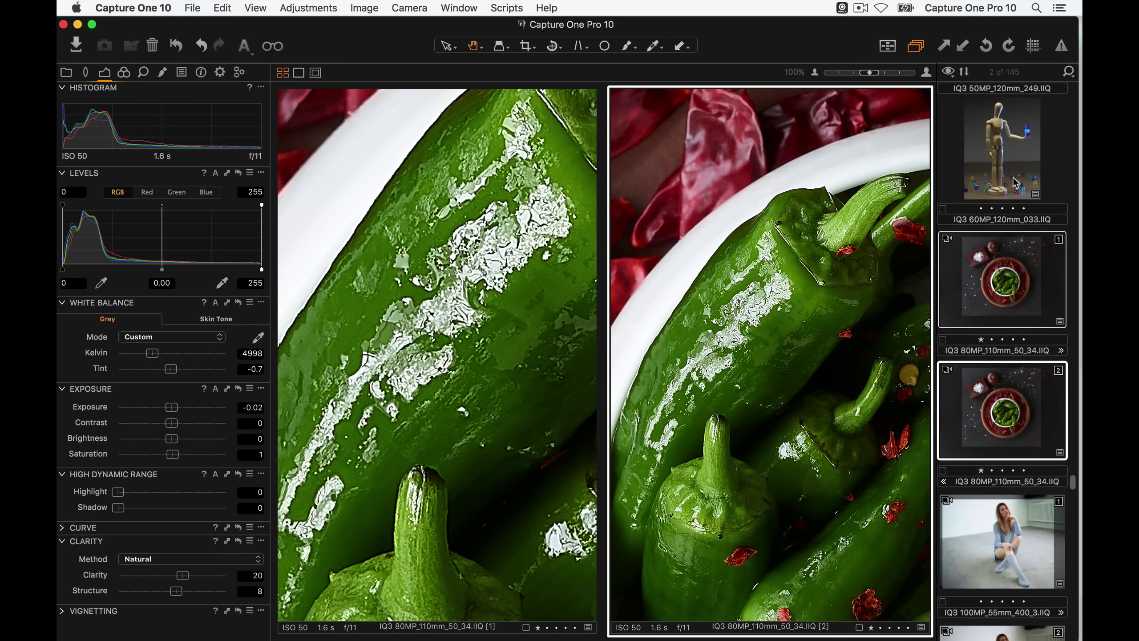
pyautogui.click(1016, 215)
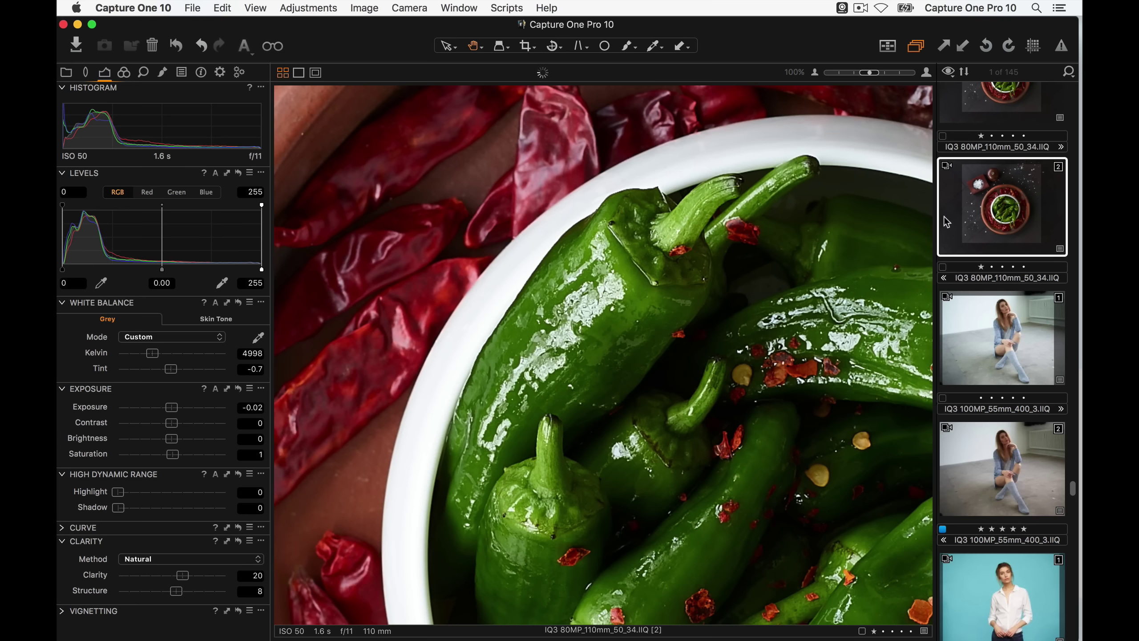
pyautogui.click(258, 7)
pyautogui.moveTo(364, 7)
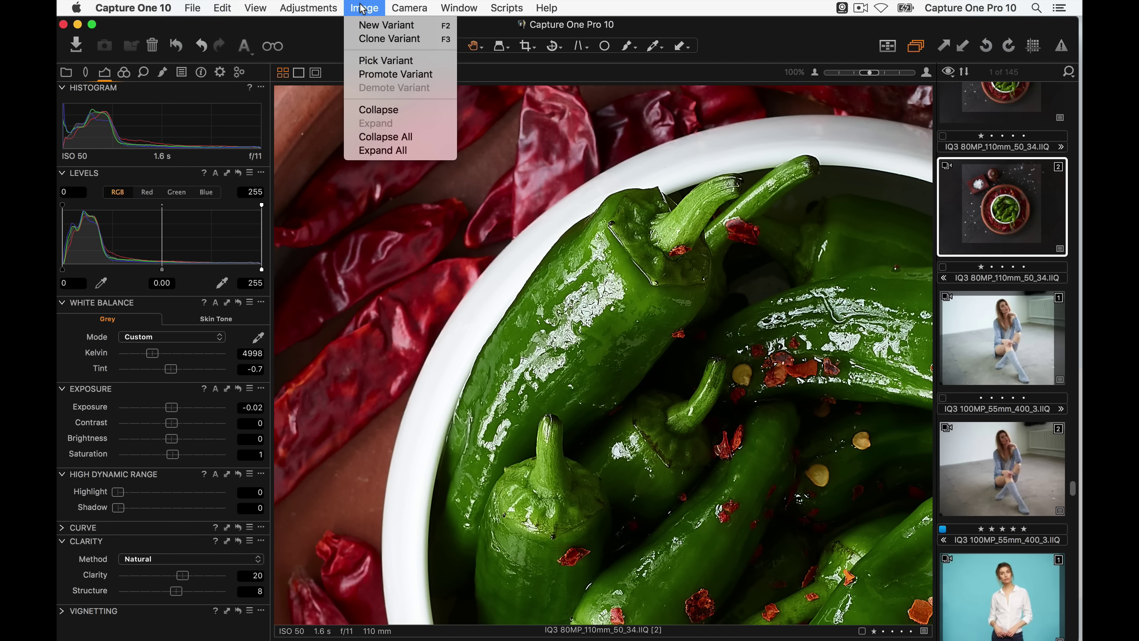
pyautogui.click(389, 39)
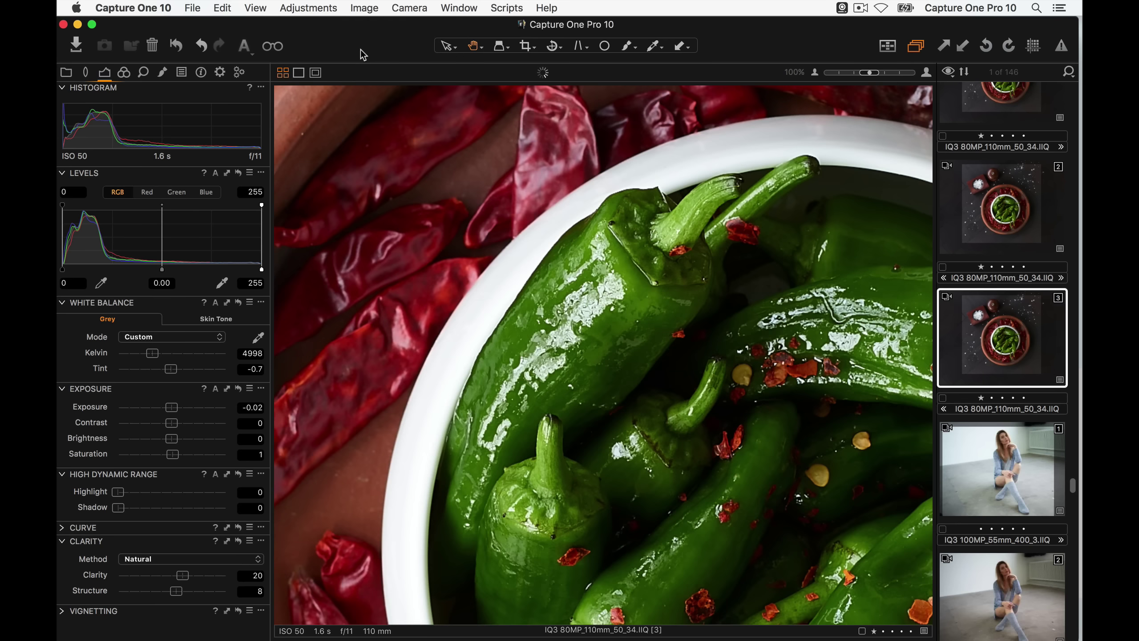
# - Reset the cloned variant's sharpening and save it as the defaults for Phase One IQ3 80MP
pyautogui.click(148, 71)
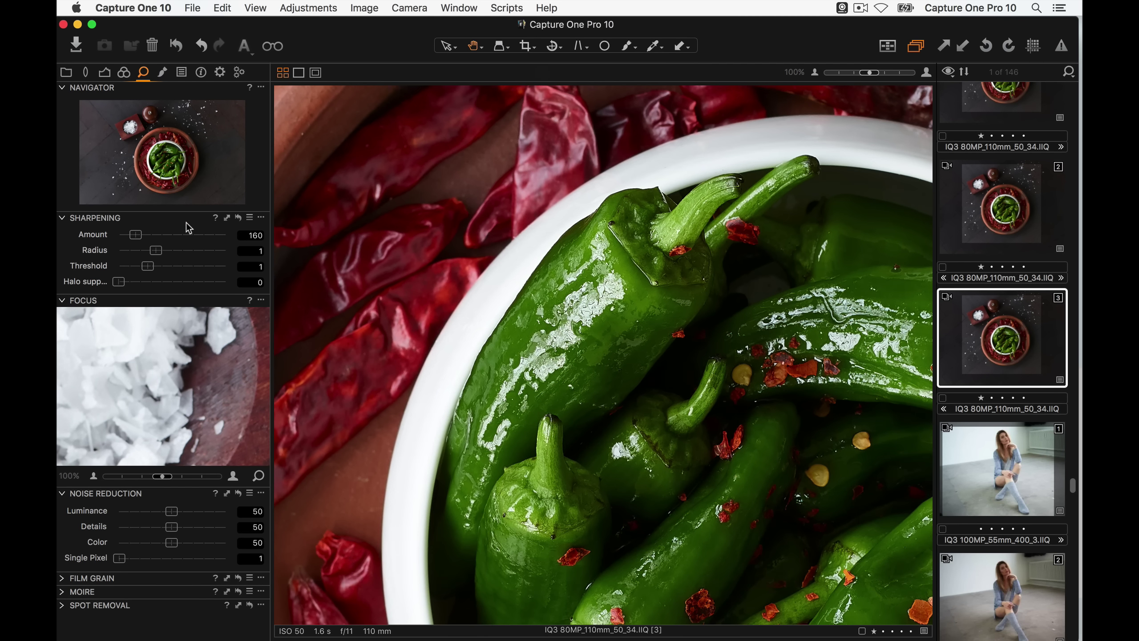
pyautogui.click(239, 222)
pyautogui.click(261, 217)
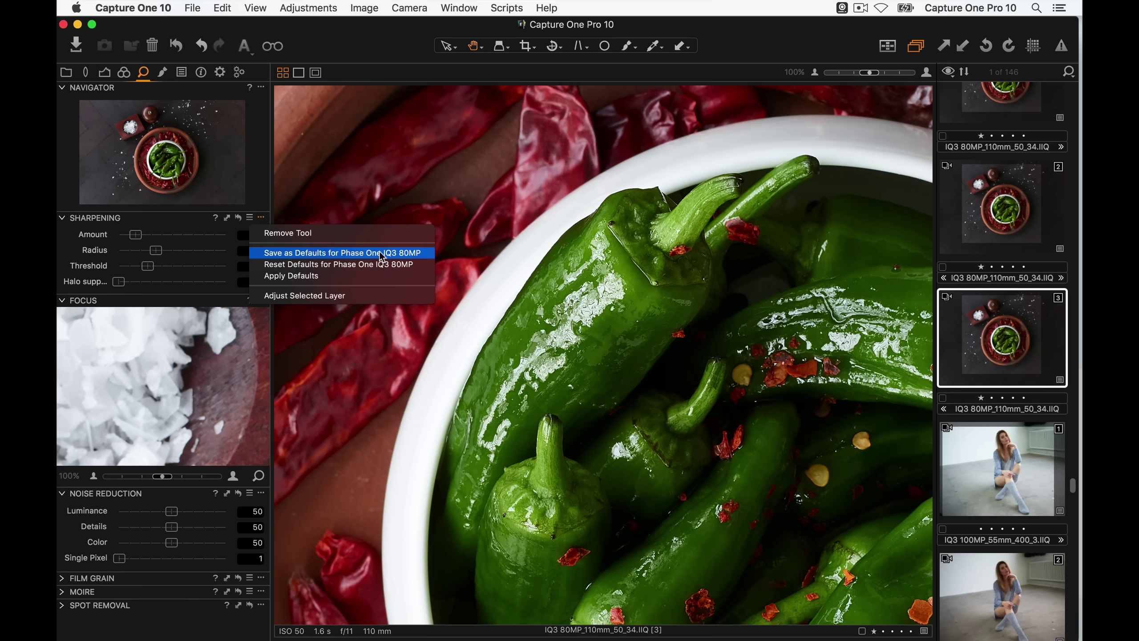
pyautogui.click(420, 252)
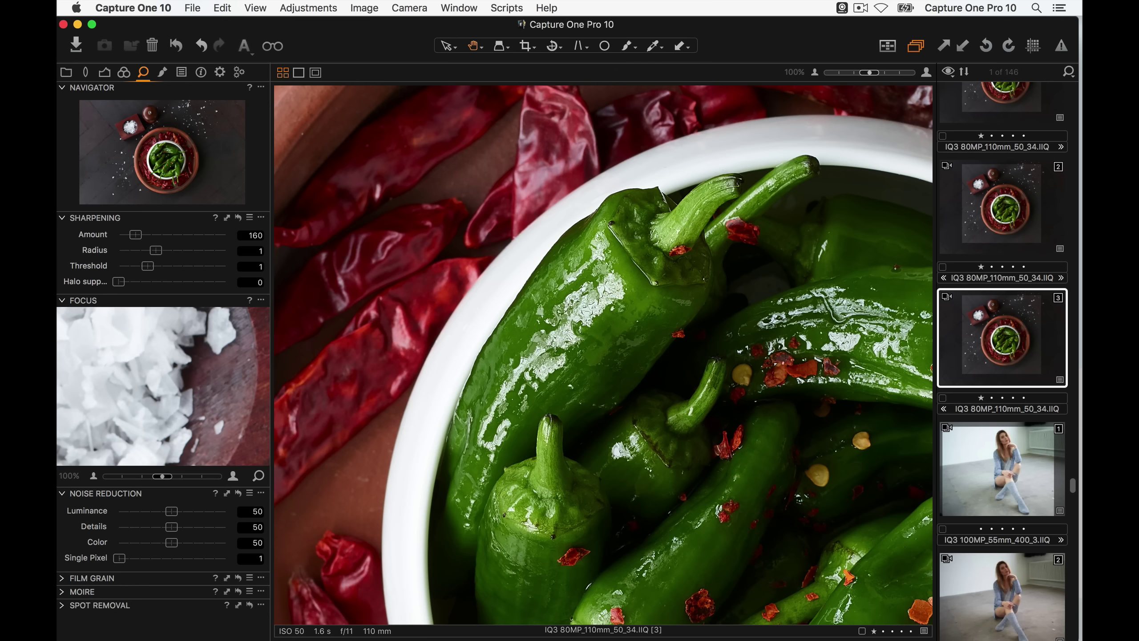
# - Review the second variant's clarity and sharpening settings, then inspect the peppers with the browser hidden
pyautogui.click(990, 218)
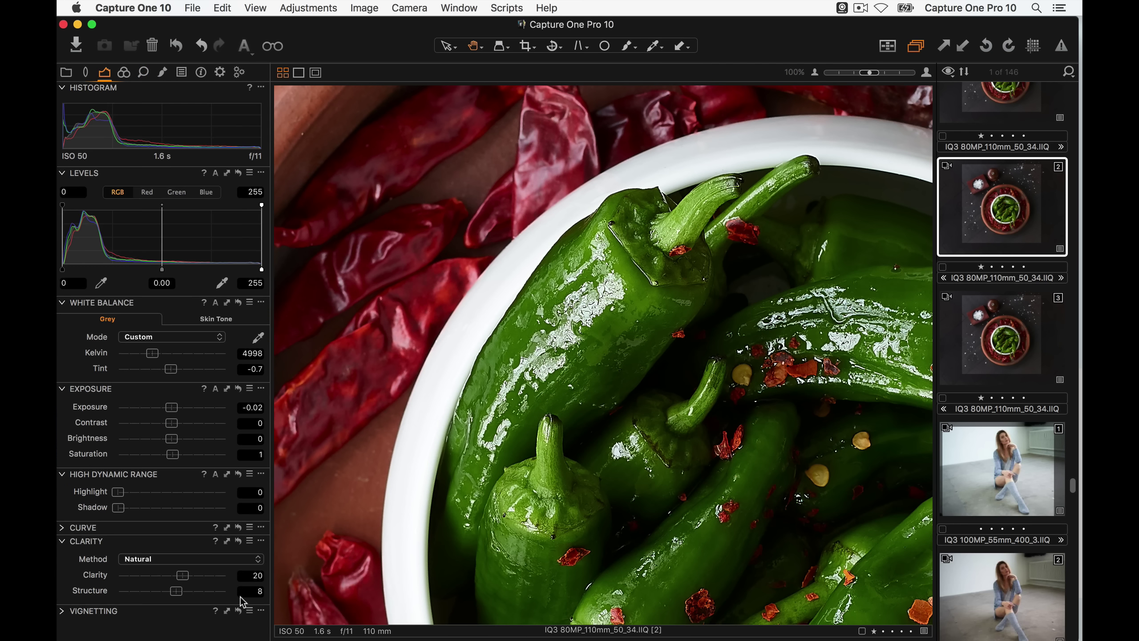
pyautogui.doubleClick(203, 594)
pyautogui.click(141, 73)
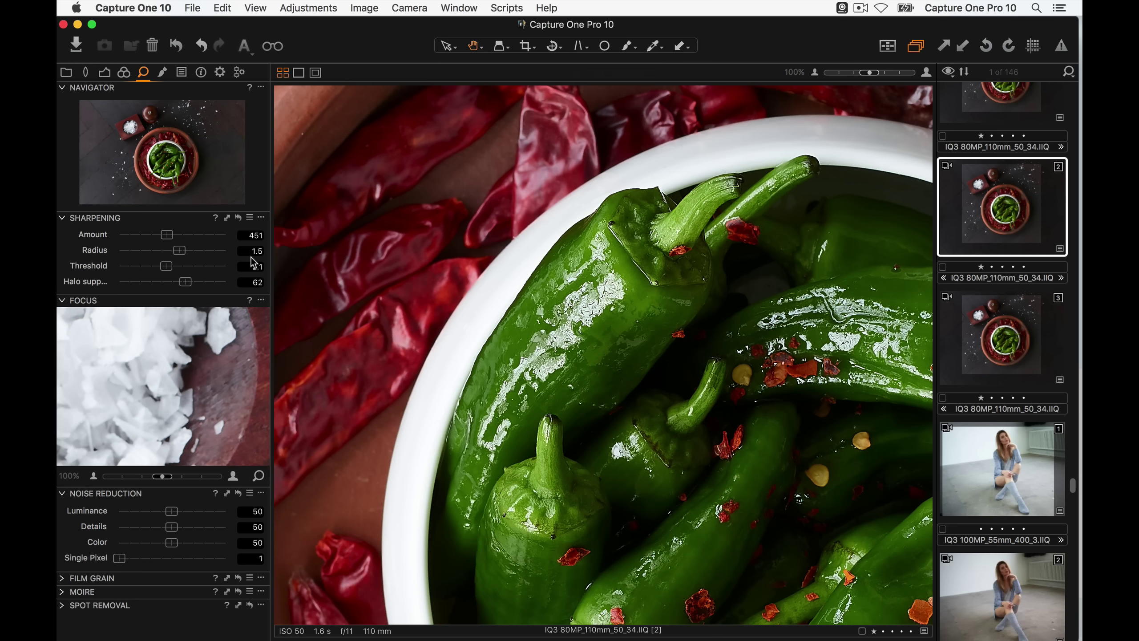
pyautogui.press('super+b')
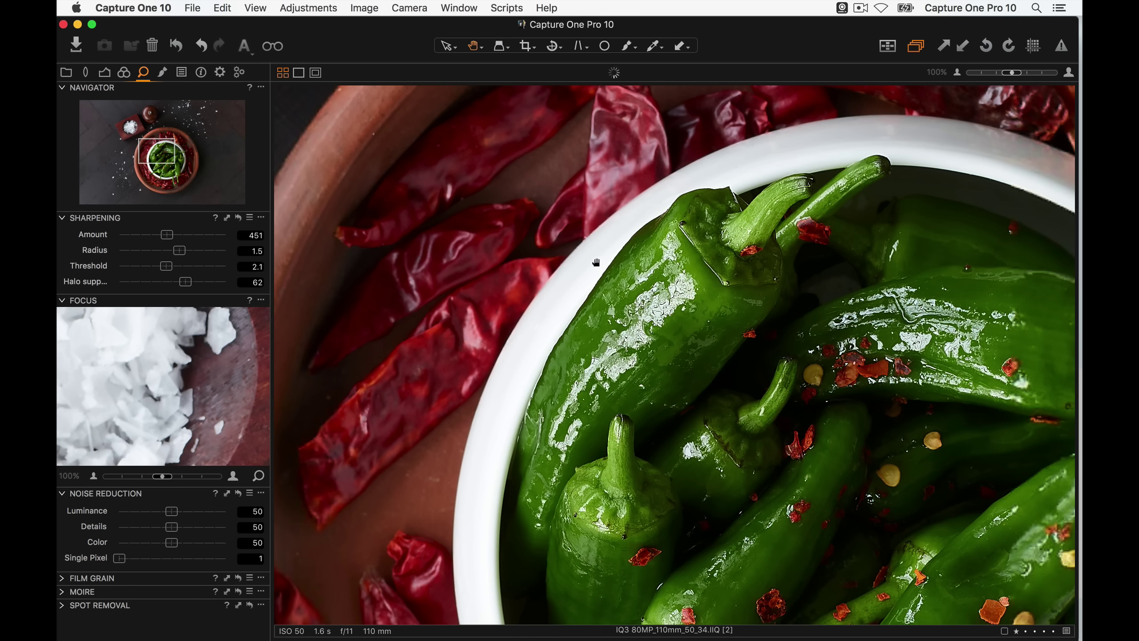
pyautogui.moveTo(562, 250); pyautogui.dragTo(459, 195)
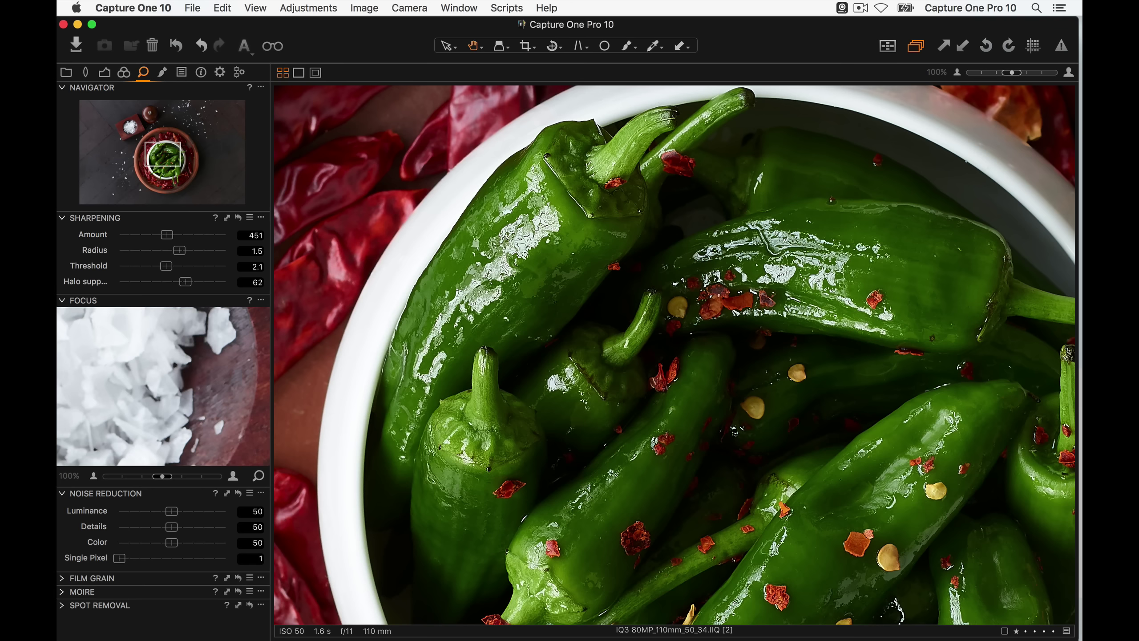
# - Open the process recipes, locate the Show Recipe Proofing command and try switching proofing on and off
pyautogui.click(220, 72)
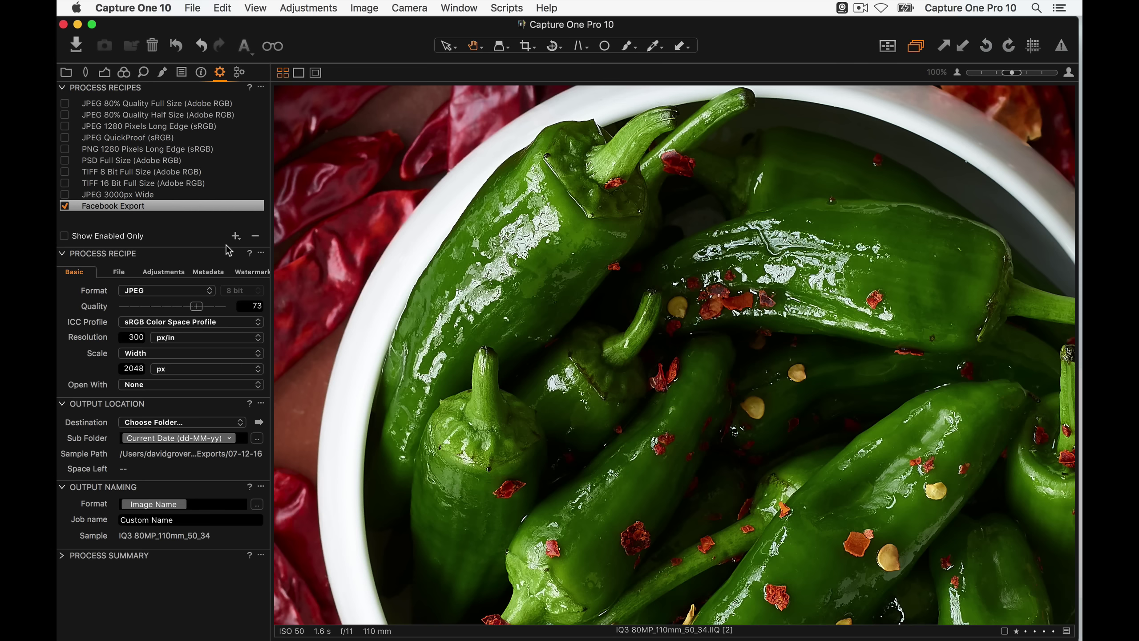
pyautogui.click(512, 92)
pyautogui.click(223, 14)
pyautogui.click(224, 8)
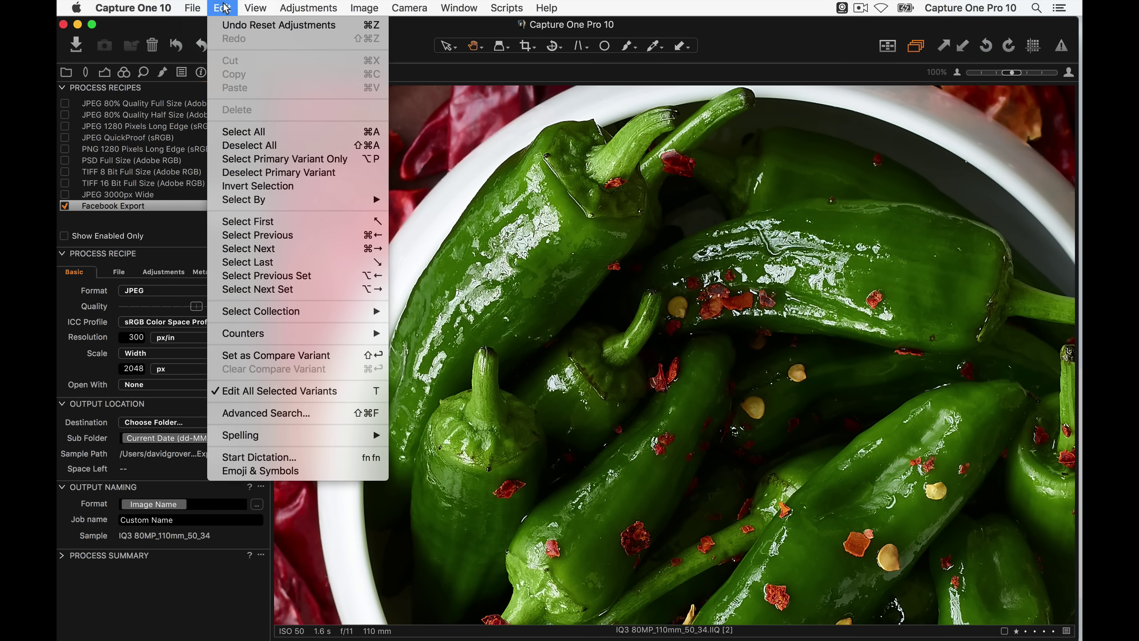
pyautogui.moveTo(256, 7)
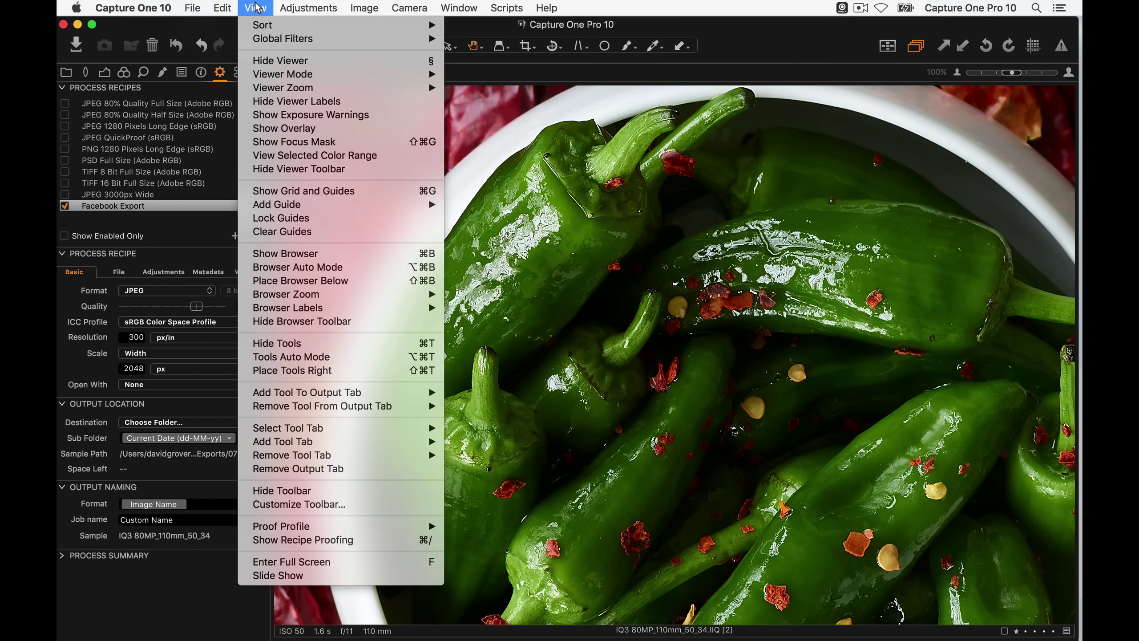
pyautogui.click(413, 541)
pyautogui.click(279, 48)
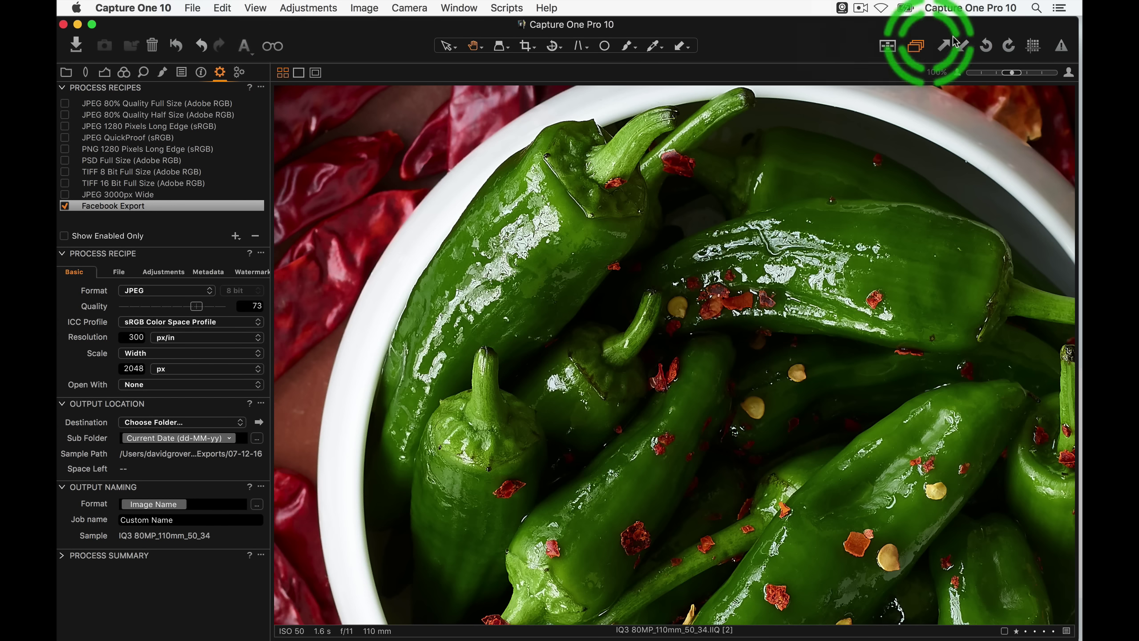
pyautogui.click(272, 47)
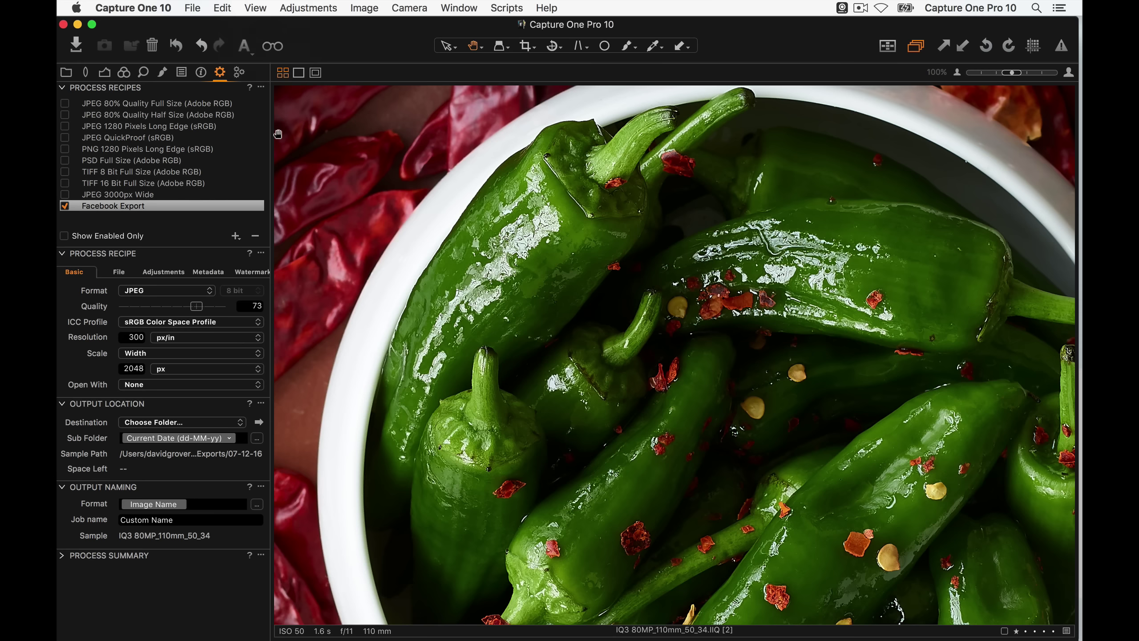
# - Delete the JPEG 3000px Wide and Facebook Export process recipes
pyautogui.click(131, 197)
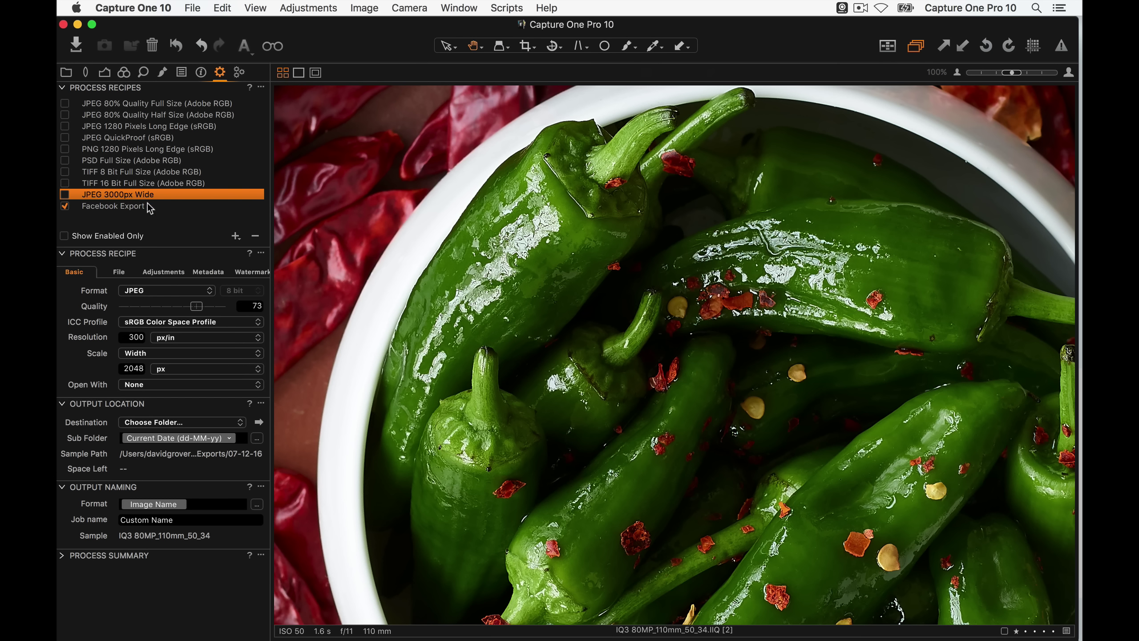
pyautogui.click(255, 236)
pyautogui.click(255, 237)
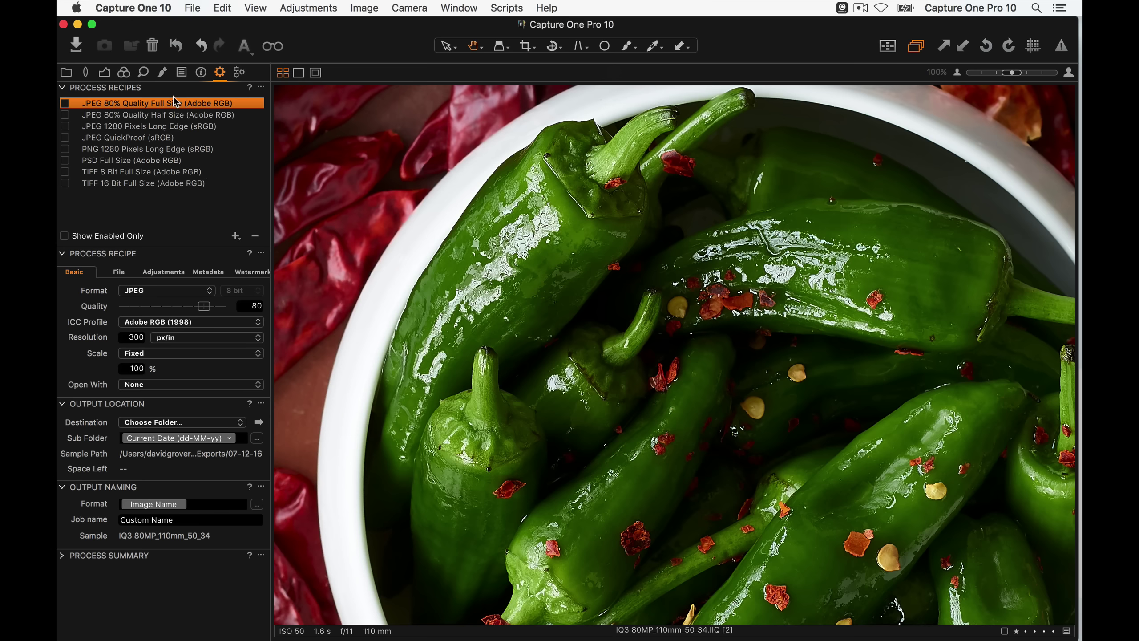
# - Preview the image with recipe proofing for TIFF 8 Bit Full Size (Adobe RGB) and switch proofing off again
pyautogui.click(148, 173)
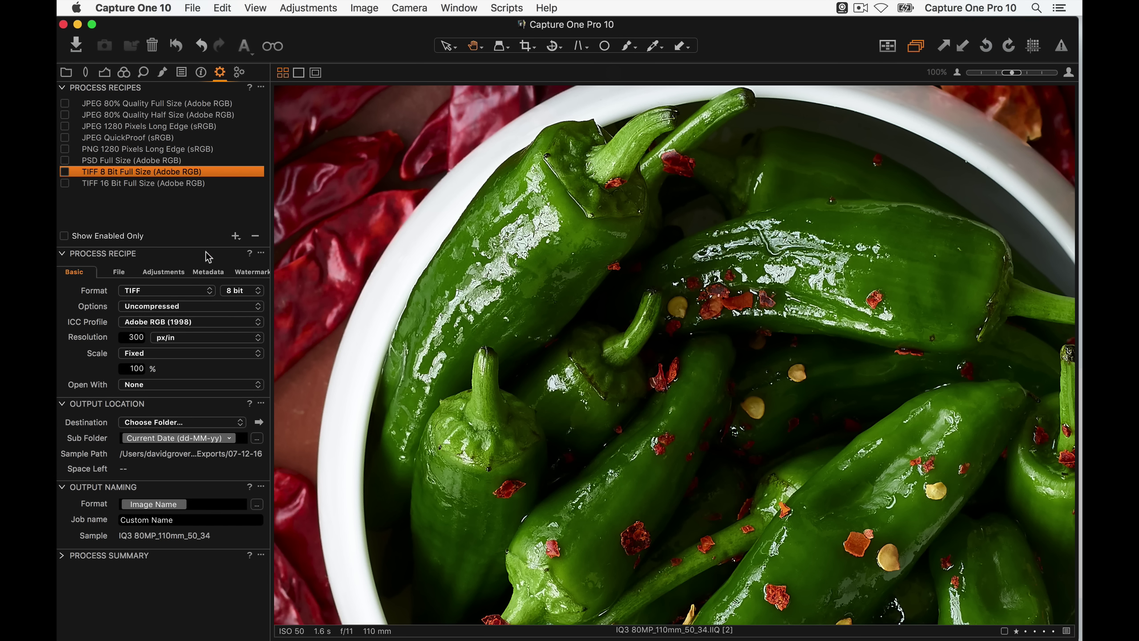
pyautogui.click(276, 48)
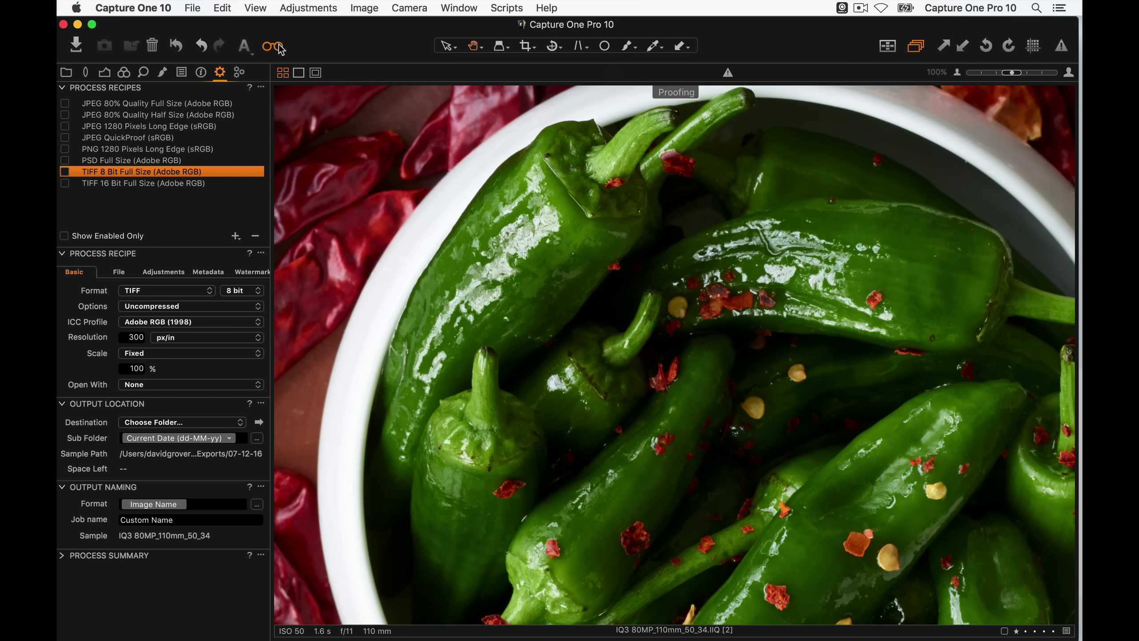
pyautogui.click(278, 50)
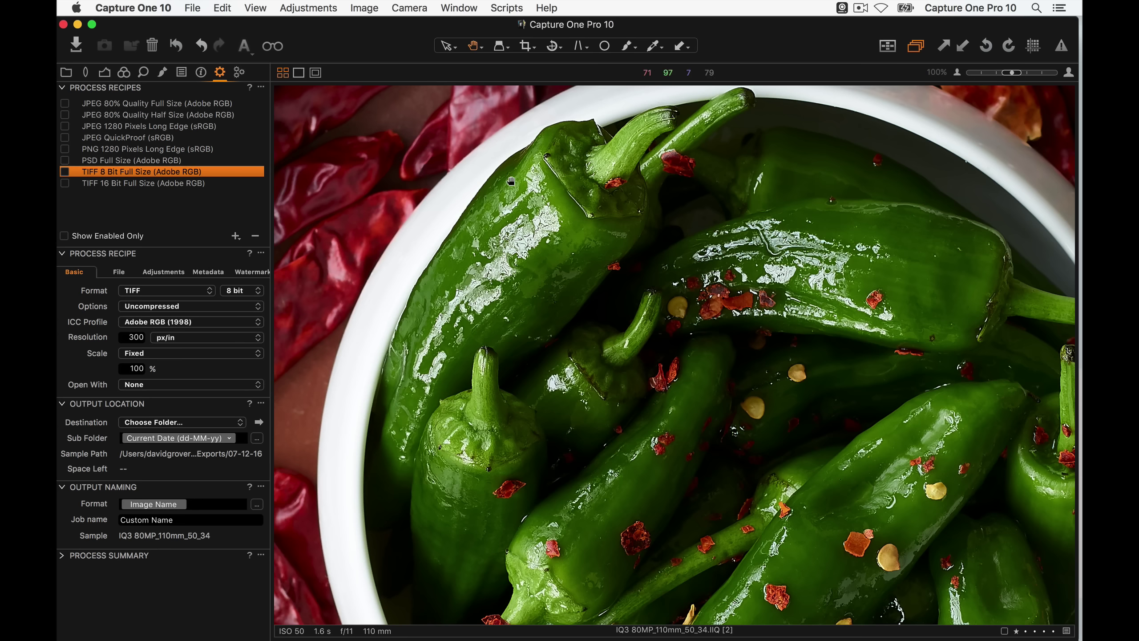
# - Add a process recipe named "3000 px wide JPG sRGB"
pyautogui.click(235, 236)
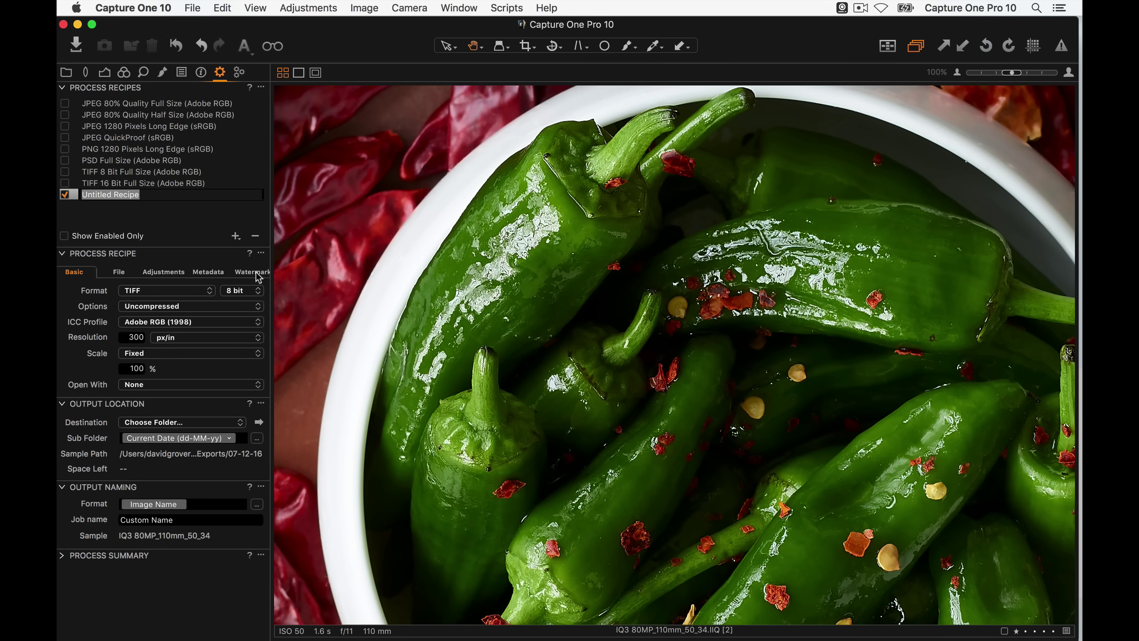
pyautogui.write('3000 px wide JPG sRGB')
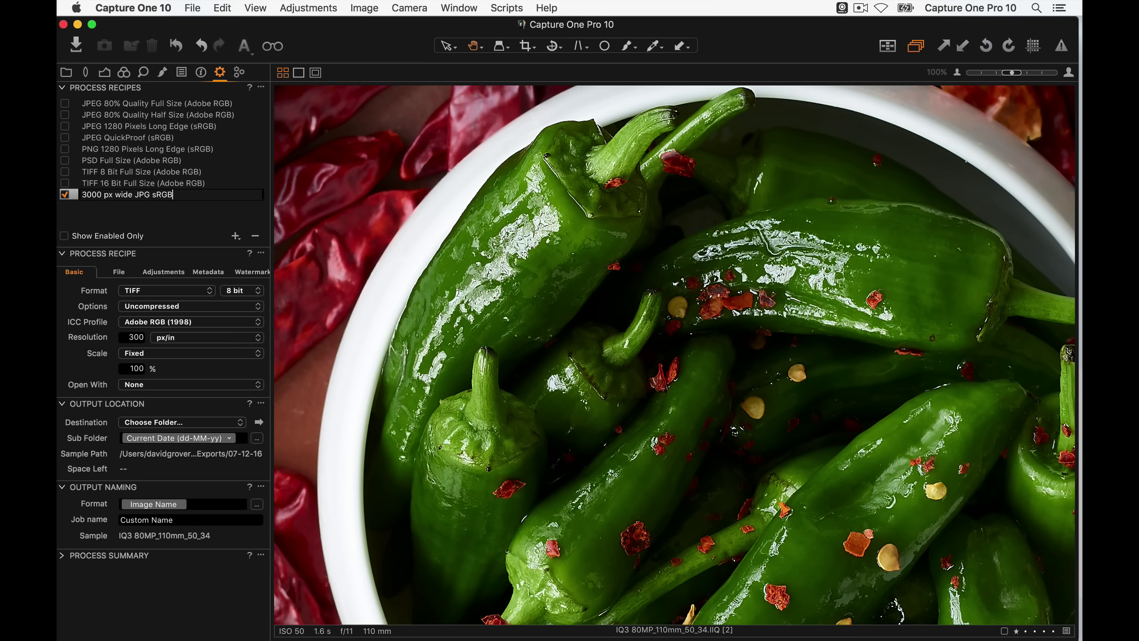
pyautogui.press('Return')
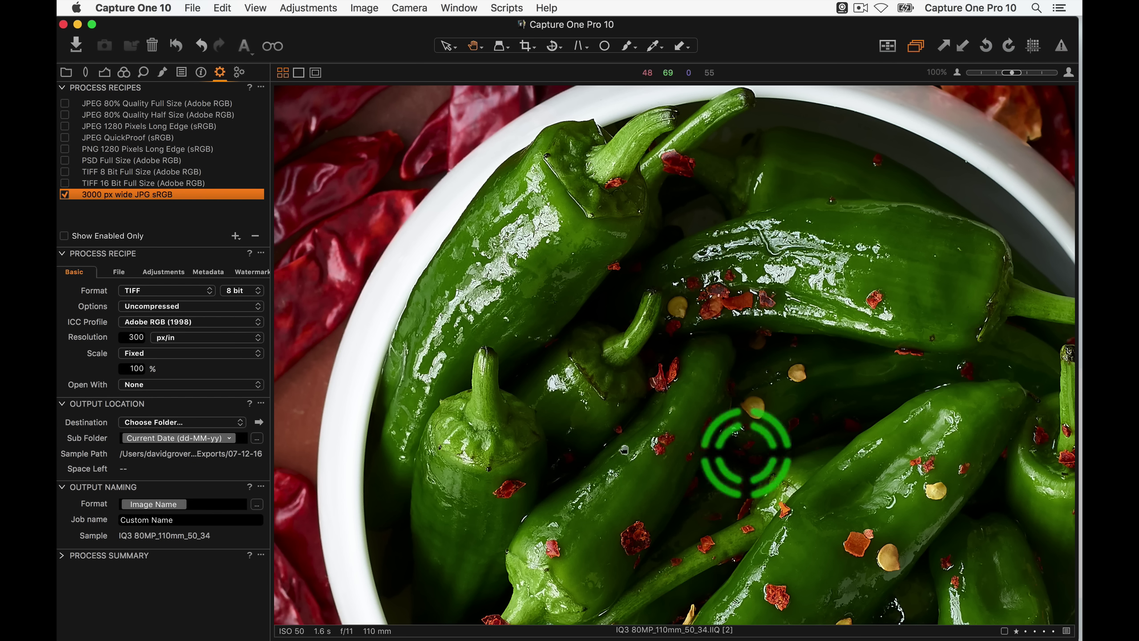
# - Set the new recipe's ICC profile to sRGB Color Space Profile and its file format to JPEG
pyautogui.click(148, 324)
pyautogui.click(166, 338)
pyautogui.click(158, 291)
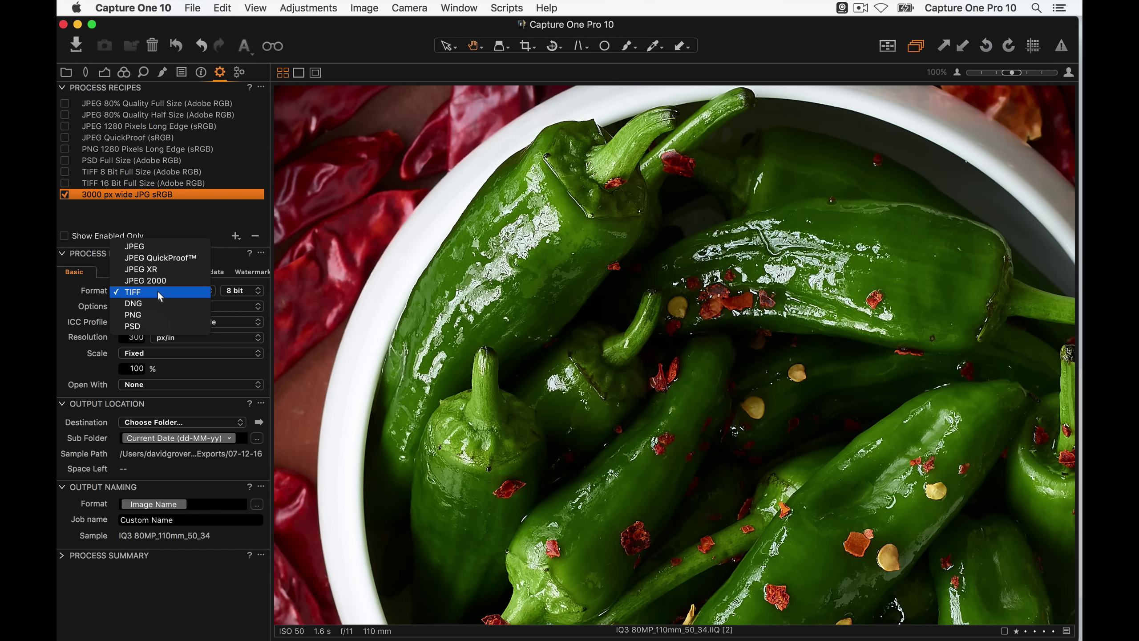
pyautogui.click(159, 246)
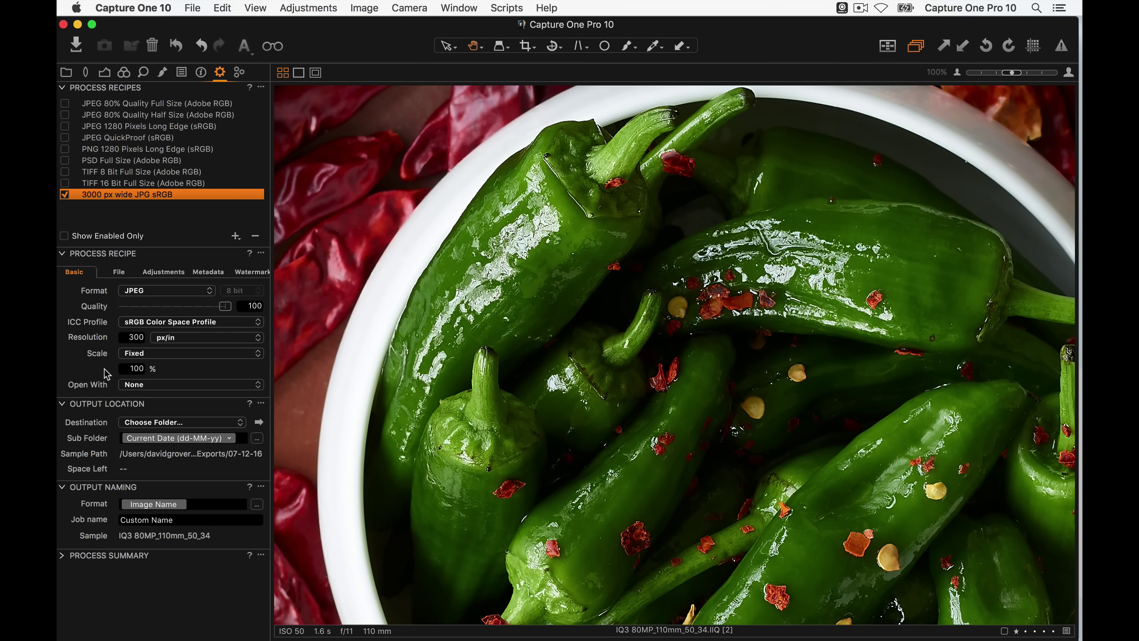
# - Scale the recipe's output by width to 3000 px
pyautogui.click(143, 354)
pyautogui.click(135, 366)
pyautogui.click(199, 369)
pyautogui.click(199, 358)
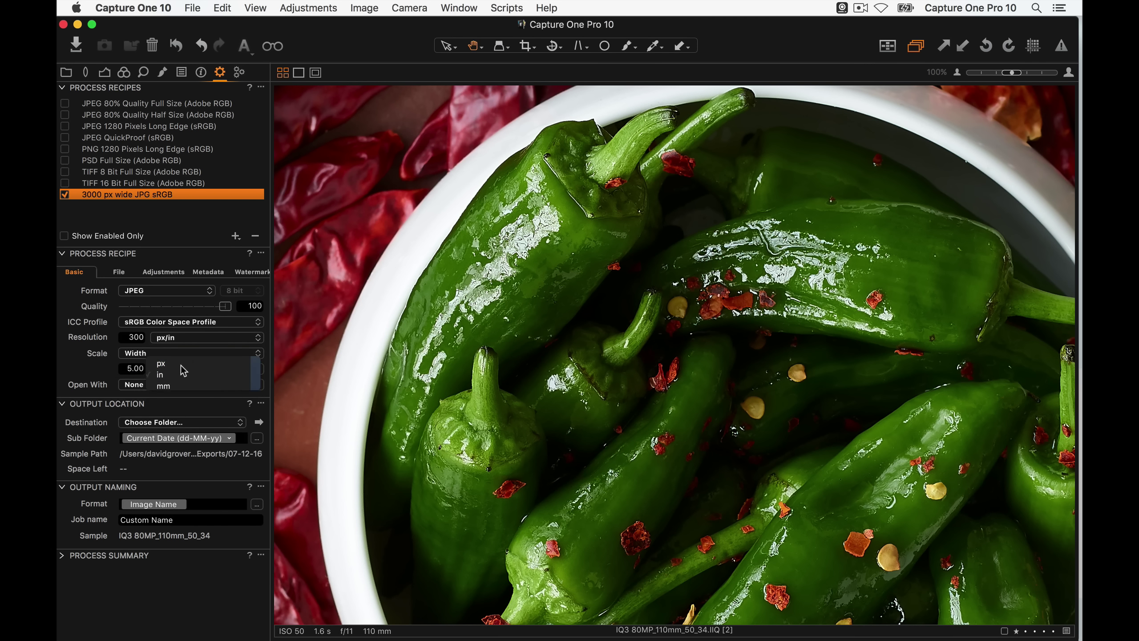
pyautogui.press('Tab')
pyautogui.write('3000')
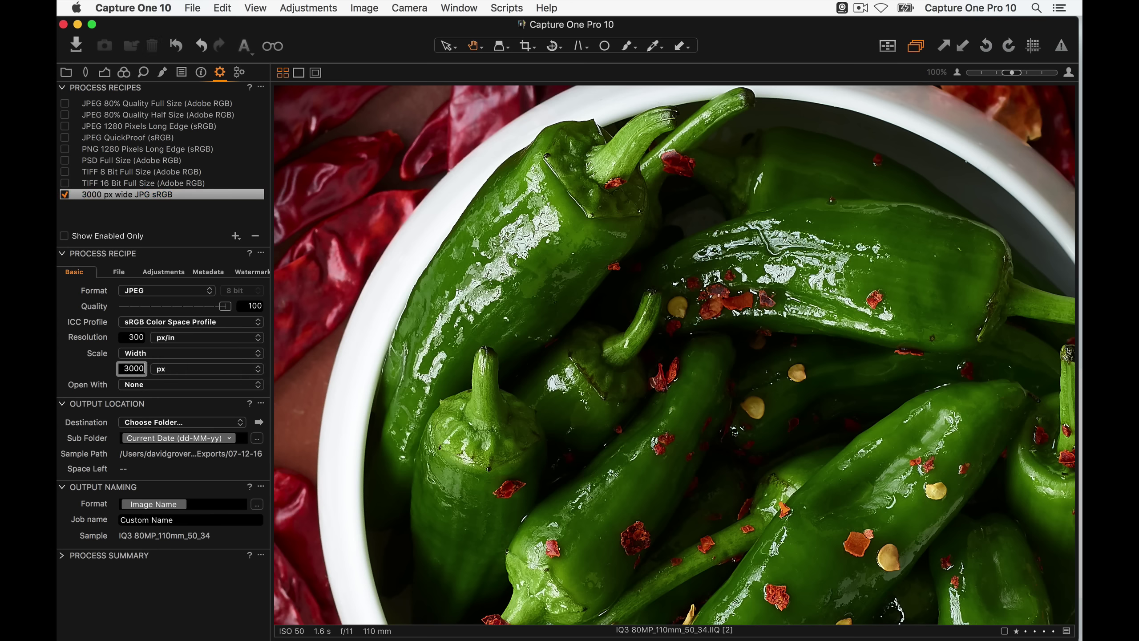
pyautogui.press('Tab')
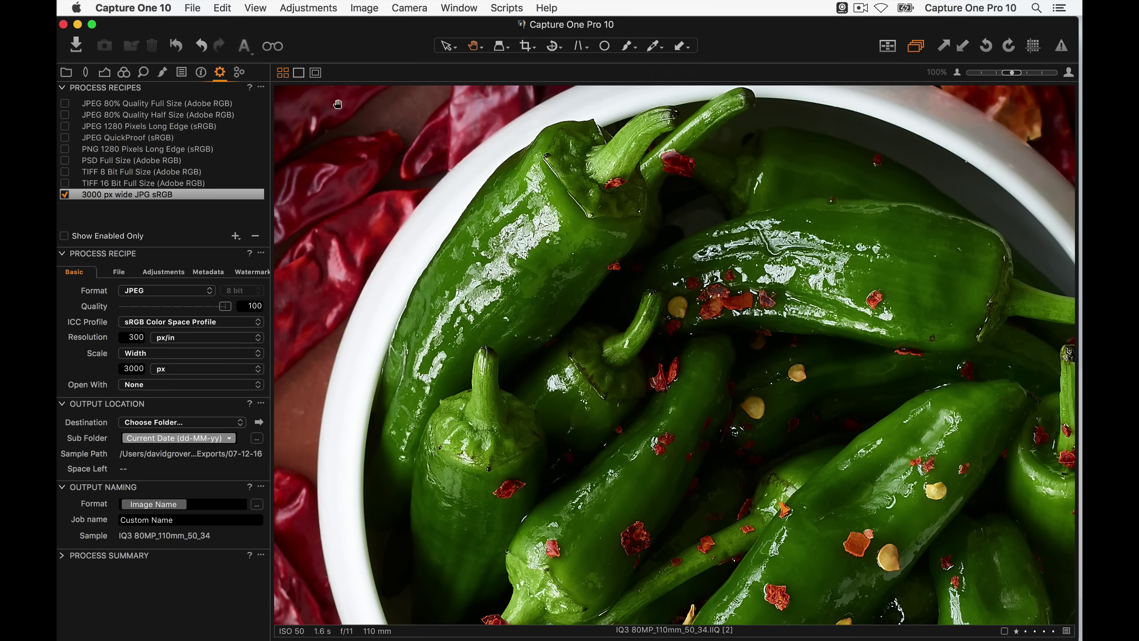
# - Switch recipe proofing on, centre the bowl of peppers, and expand Process Summary while collapsing Output Naming and Output Location
pyautogui.click(275, 46)
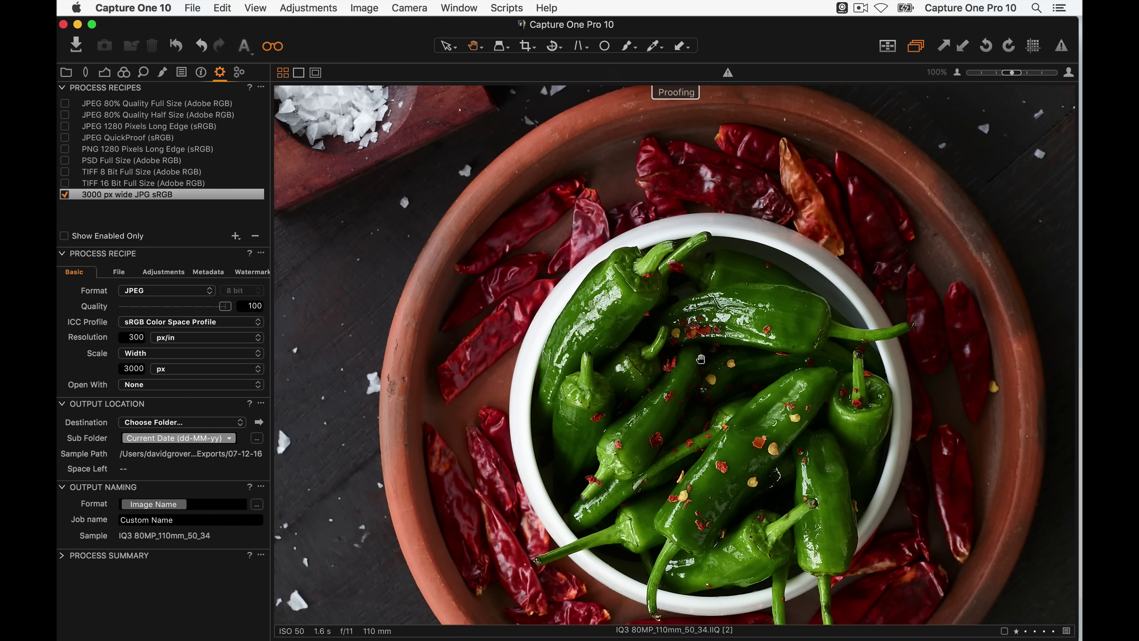
pyautogui.moveTo(654, 302); pyautogui.dragTo(610, 250)
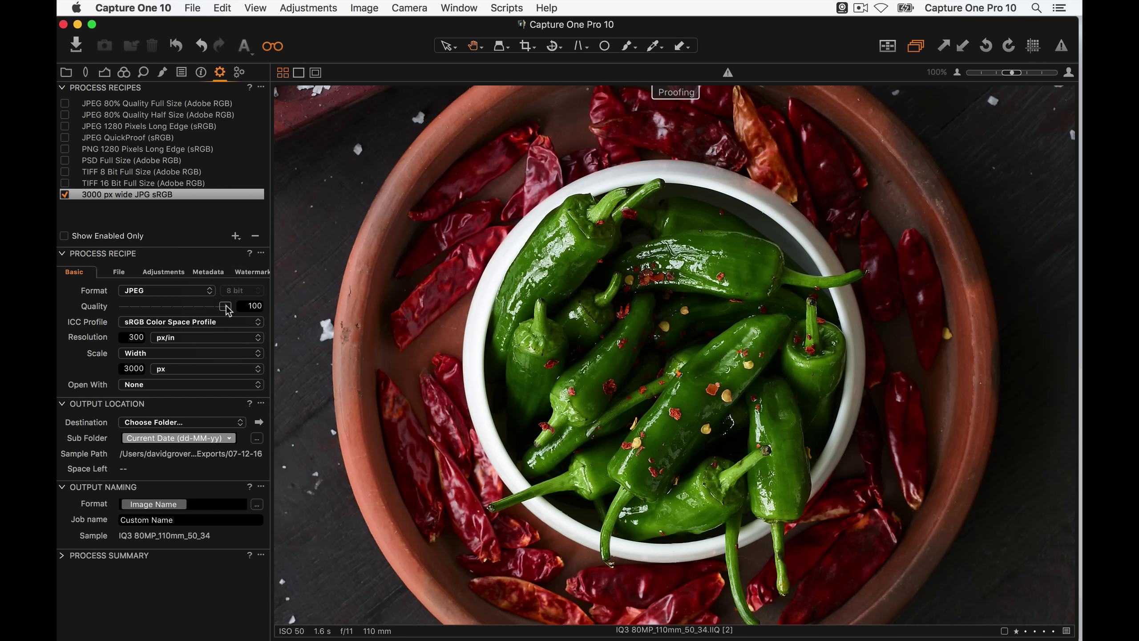
pyautogui.click(63, 489)
pyautogui.click(63, 501)
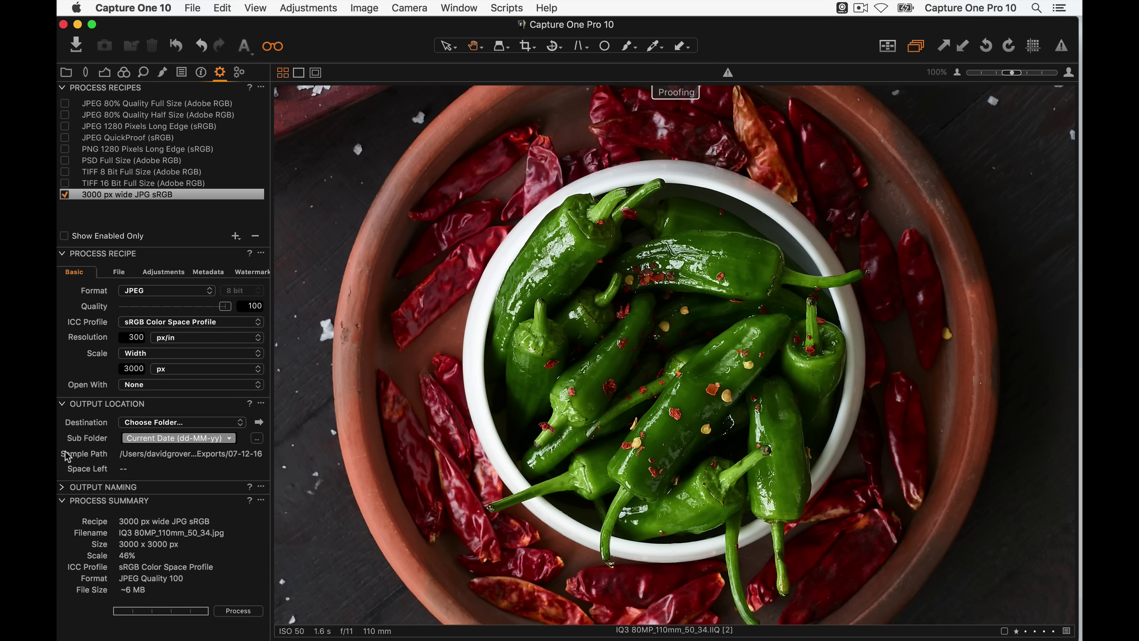
pyautogui.click(62, 404)
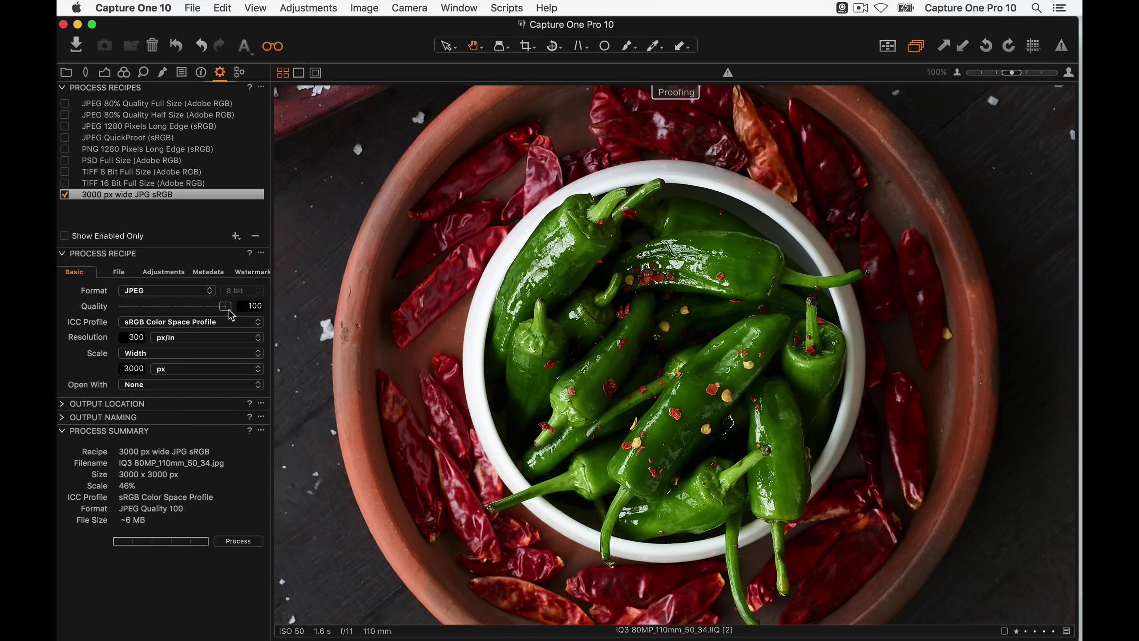
# - Try different JPEG quality levels in the proof and leave the recipe's quality at 50
pyautogui.moveTo(226, 308); pyautogui.dragTo(76, 311)
pyautogui.moveTo(117, 307); pyautogui.dragTo(178, 305)
pyautogui.moveTo(171, 307); pyautogui.dragTo(205, 306)
pyautogui.moveTo(206, 306); pyautogui.dragTo(167, 307)
pyautogui.moveTo(166, 307); pyautogui.dragTo(164, 307)
pyautogui.click(123, 525)
pyautogui.click(172, 307)
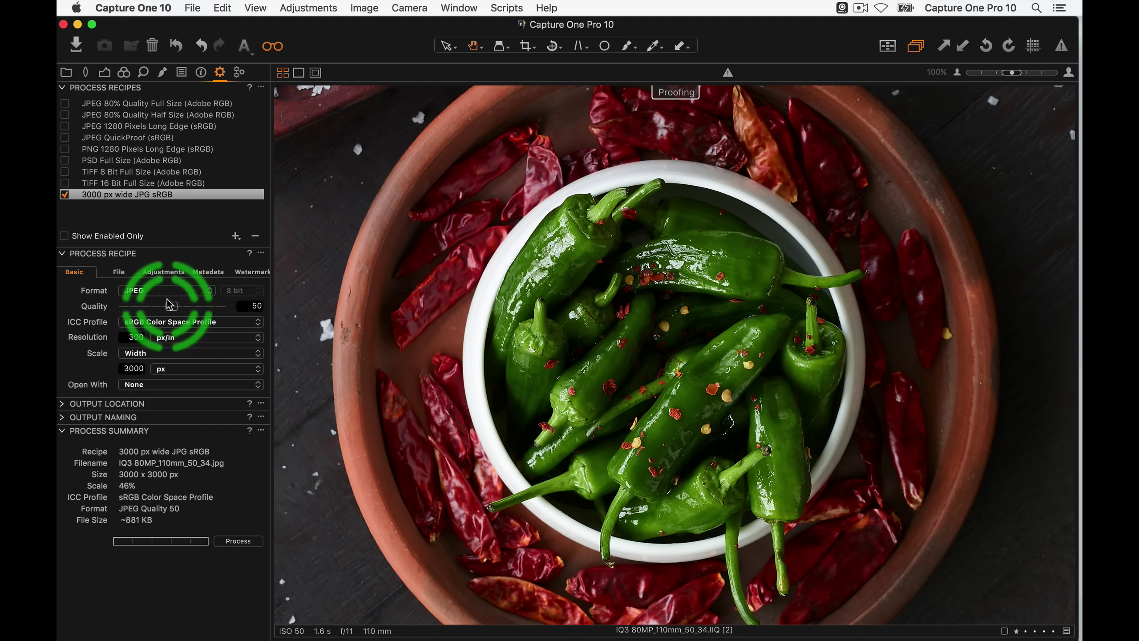
pyautogui.moveTo(171, 308)
pyautogui.mouseDown()
pyautogui.moveTo(144, 308)
pyautogui.moveTo(173, 307)
pyautogui.mouseUp()
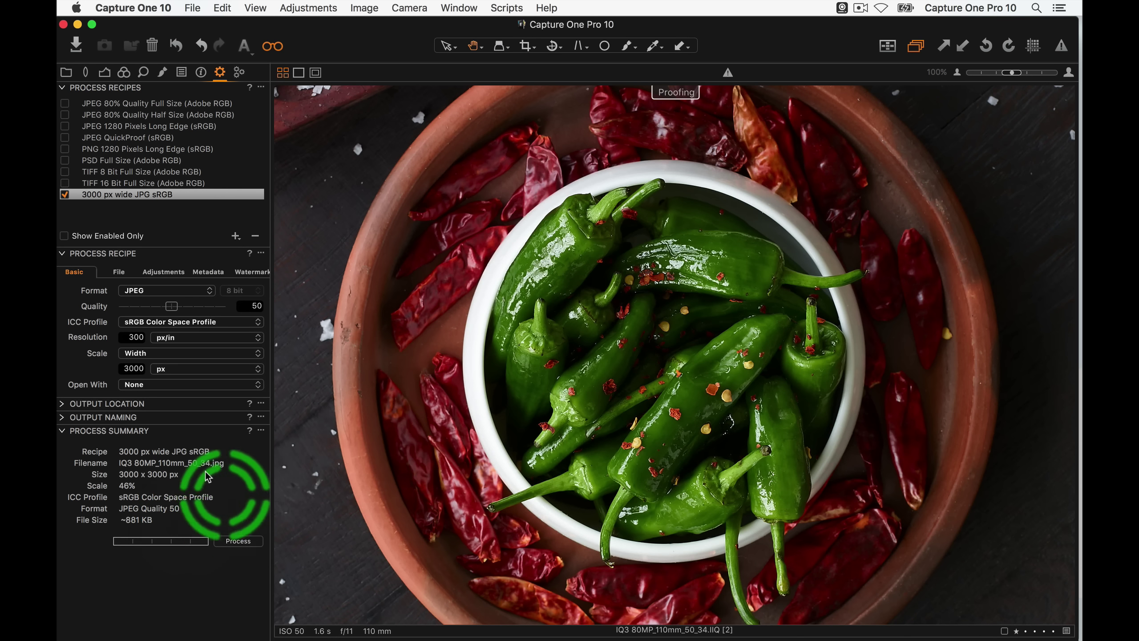
# - Try the Adobe RGB (1998) ICC profile in the proof and return the recipe to sRGB Color Space Profile
pyautogui.click(167, 323)
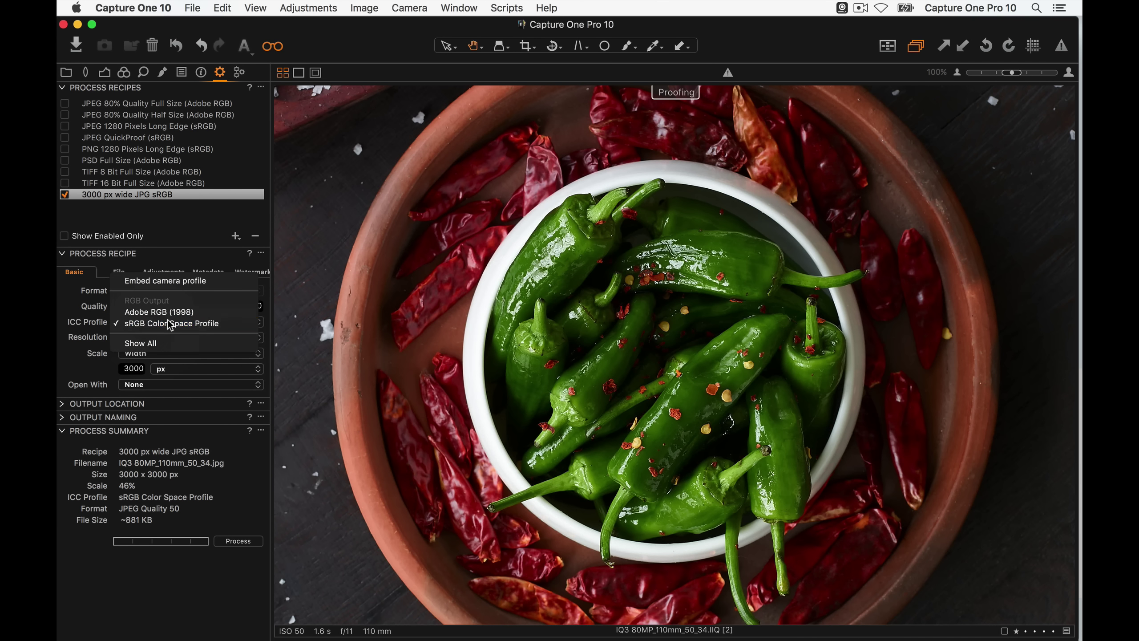
pyautogui.click(169, 314)
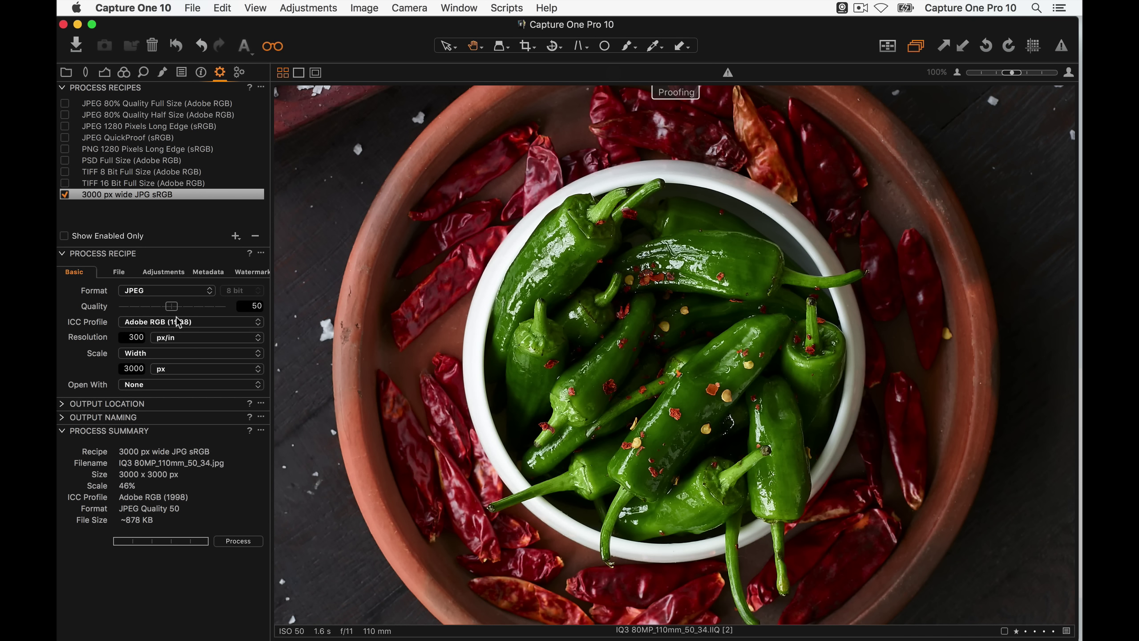
pyautogui.click(175, 325)
pyautogui.click(174, 323)
pyautogui.click(175, 322)
pyautogui.click(177, 334)
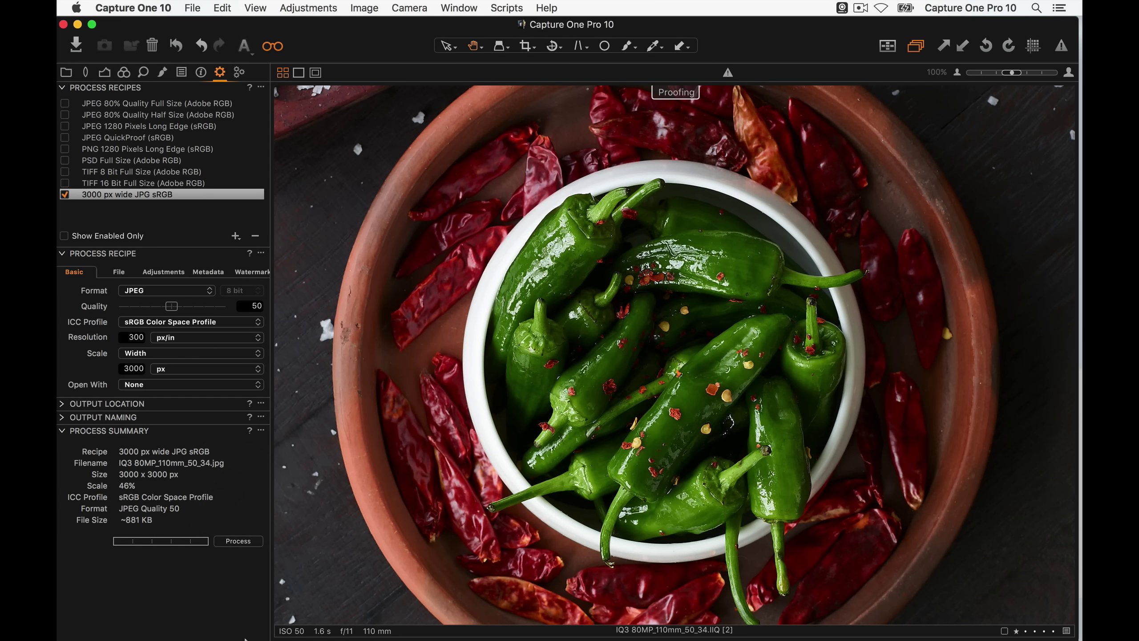
# - Try the Ignore Crop option in the recipe's adjustments and switch it back off
pyautogui.moveTo(244, 637)
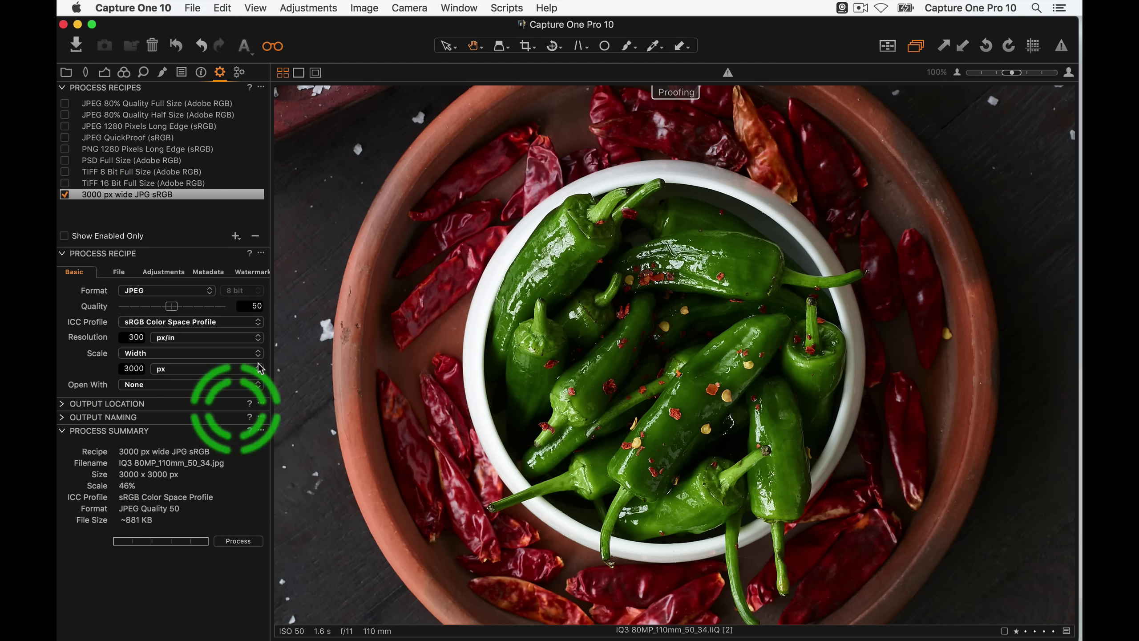
pyautogui.click(166, 271)
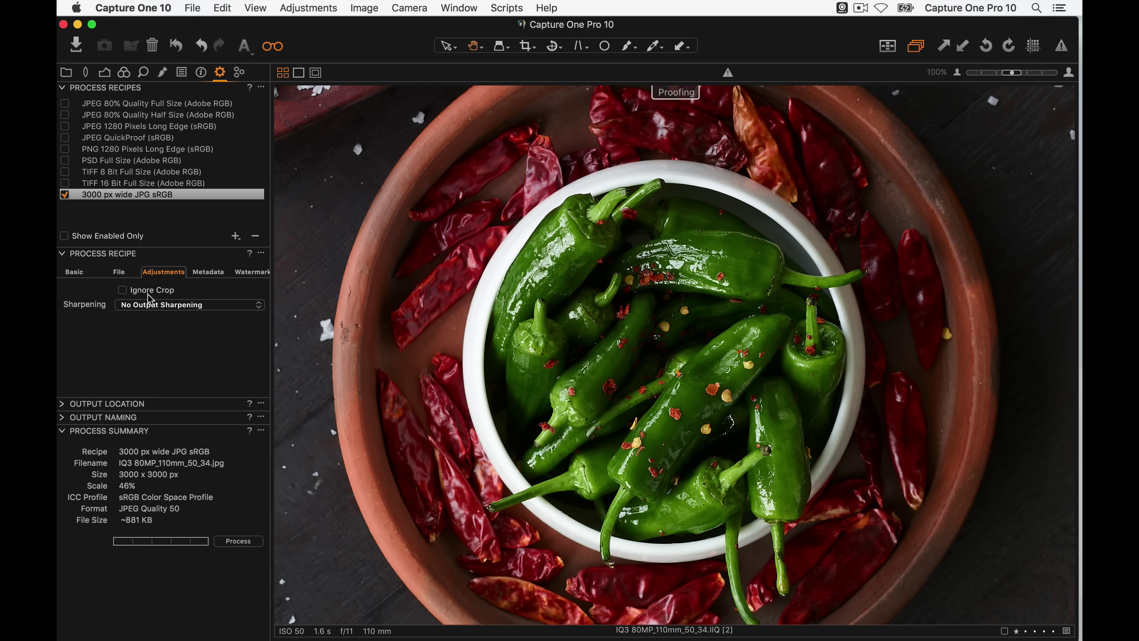
pyautogui.click(122, 290)
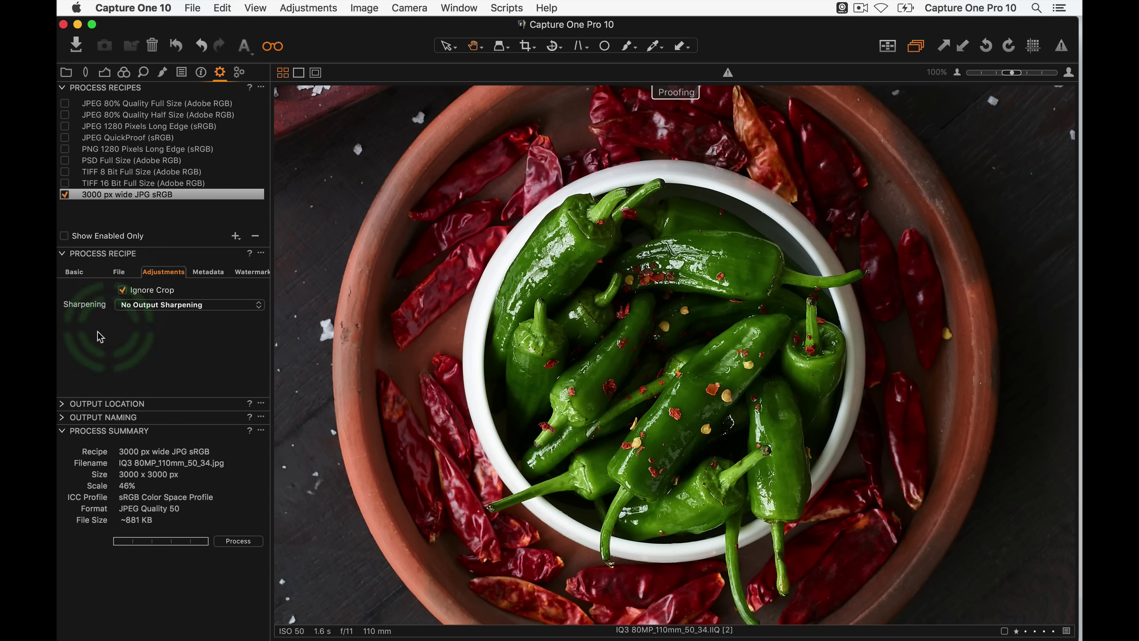
pyautogui.click(122, 290)
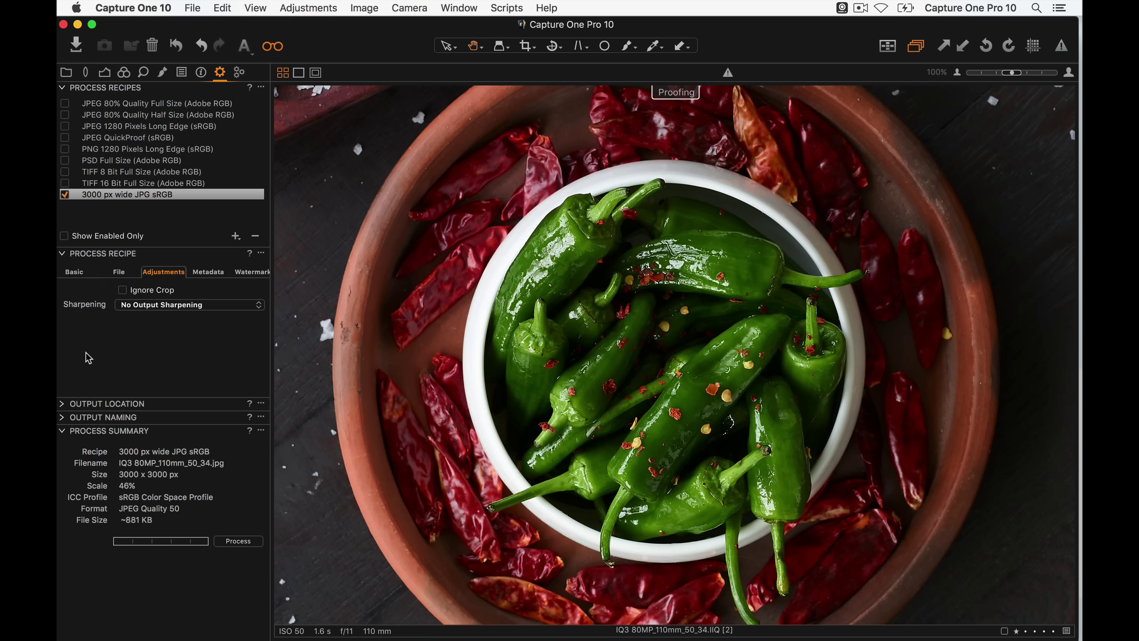
# - Look over the recipe's output sharpening options and check the image's own sharpening settings before returning to the recipe
pyautogui.click(219, 309)
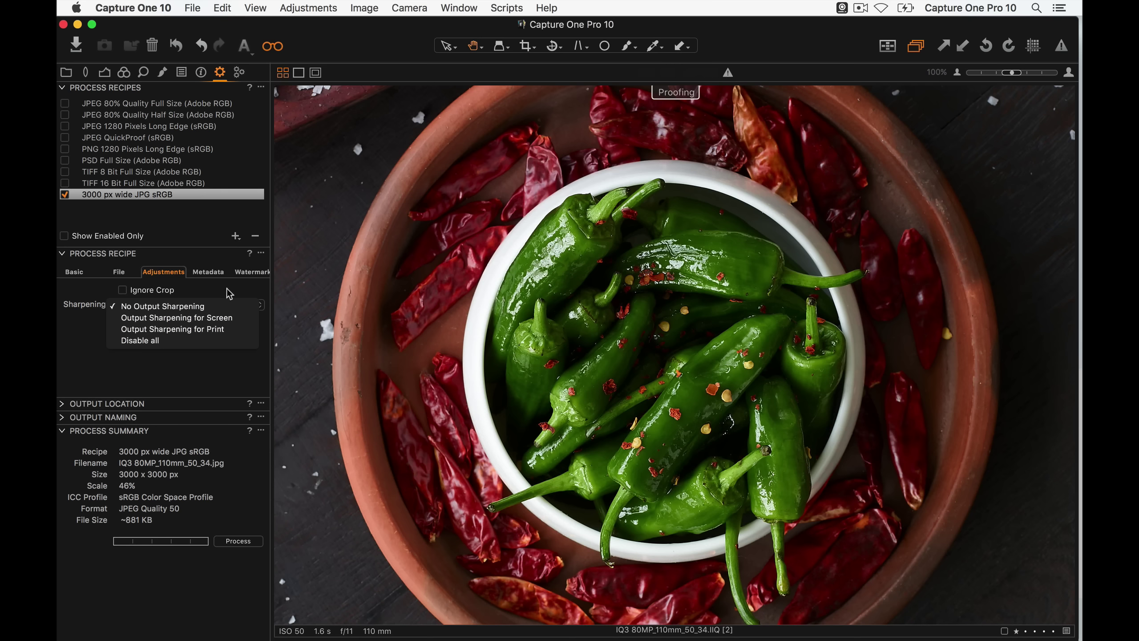
pyautogui.click(226, 300)
pyautogui.click(144, 71)
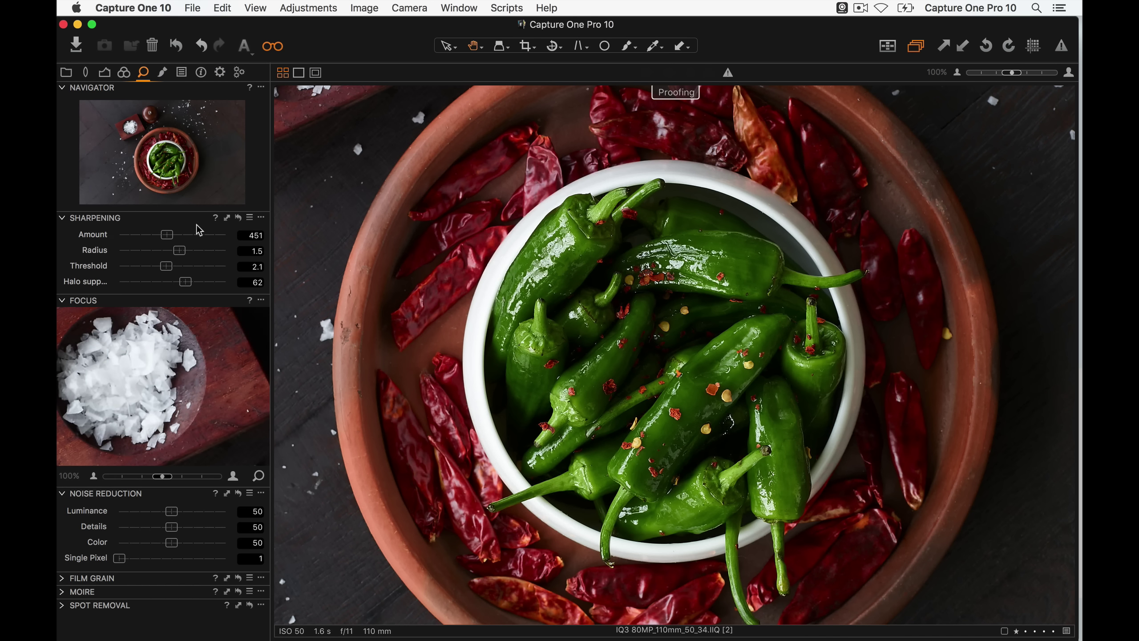
pyautogui.click(220, 72)
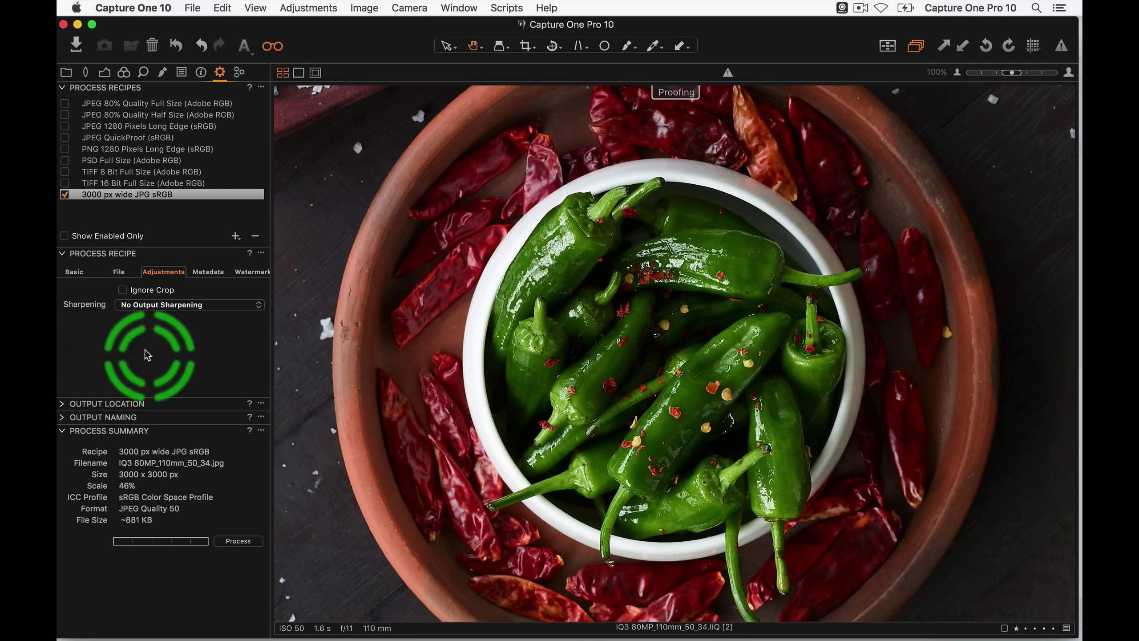
# - Apply Output Sharpening for Screen, test exaggerated amount and radius values, and settle on amount 365 and radius 0.7
pyautogui.click(185, 305)
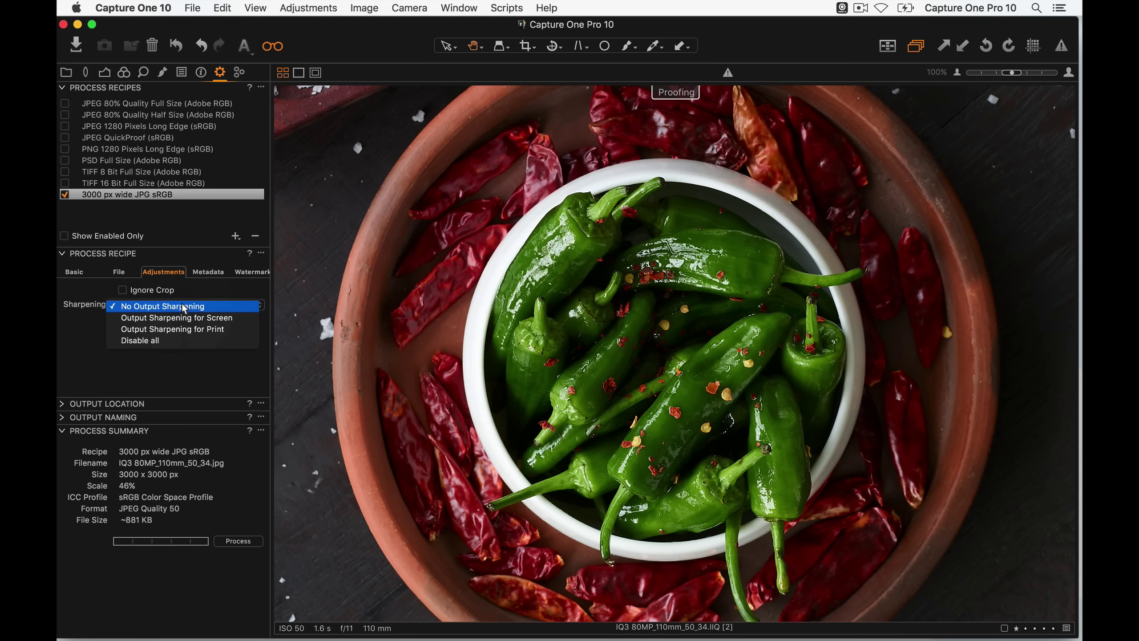
pyautogui.click(191, 320)
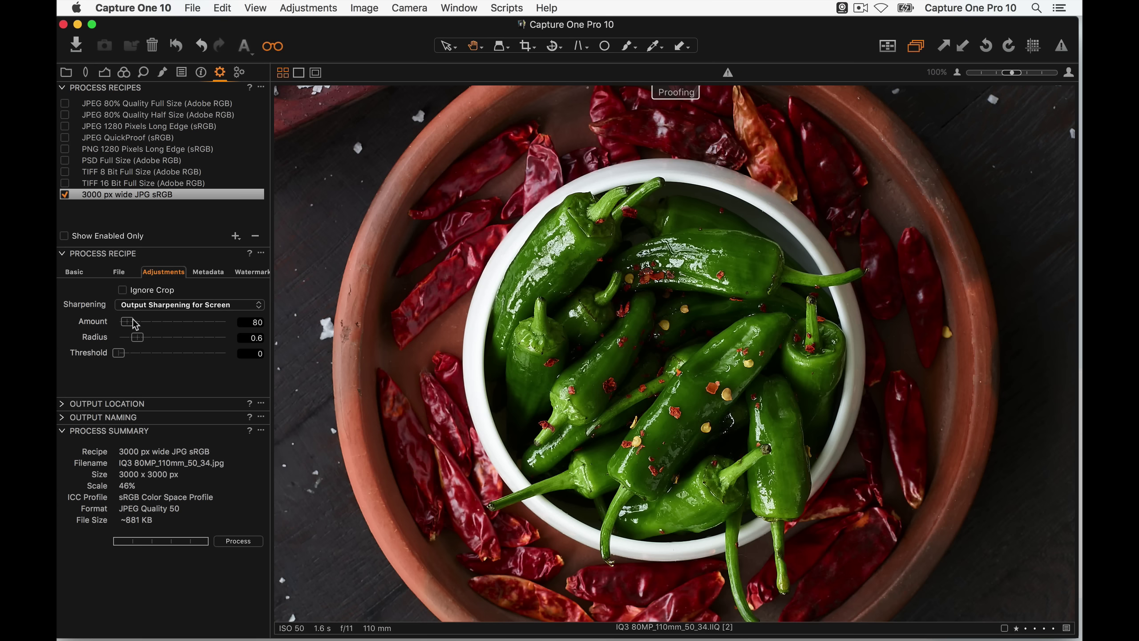
pyautogui.moveTo(133, 319); pyautogui.dragTo(232, 324)
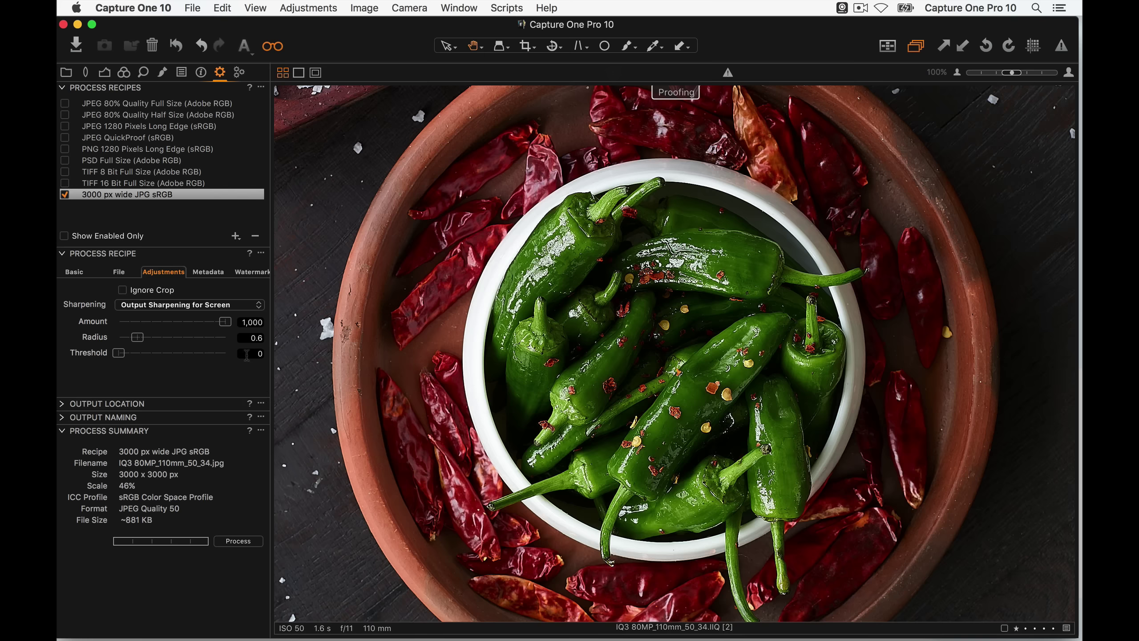
pyautogui.moveTo(135, 337); pyautogui.dragTo(181, 337)
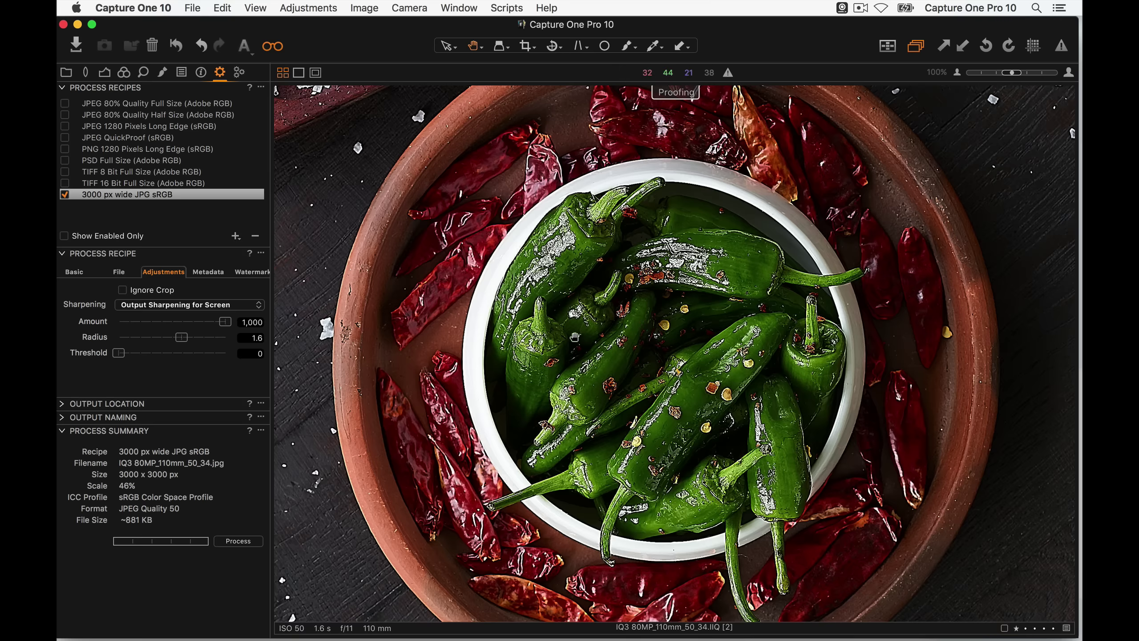
pyautogui.moveTo(181, 337); pyautogui.dragTo(140, 342)
pyautogui.moveTo(223, 319); pyautogui.dragTo(158, 322)
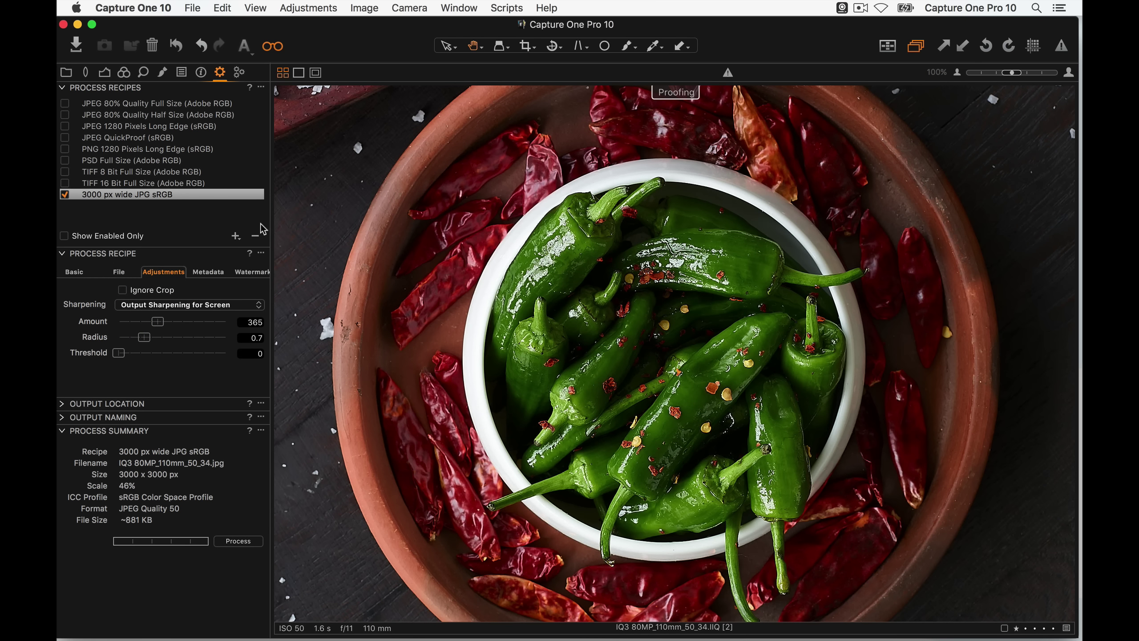
# - Switch the recipe to Output Sharpening for Print with a viewing distance of 70 cm and an amount of 107
pyautogui.click(211, 307)
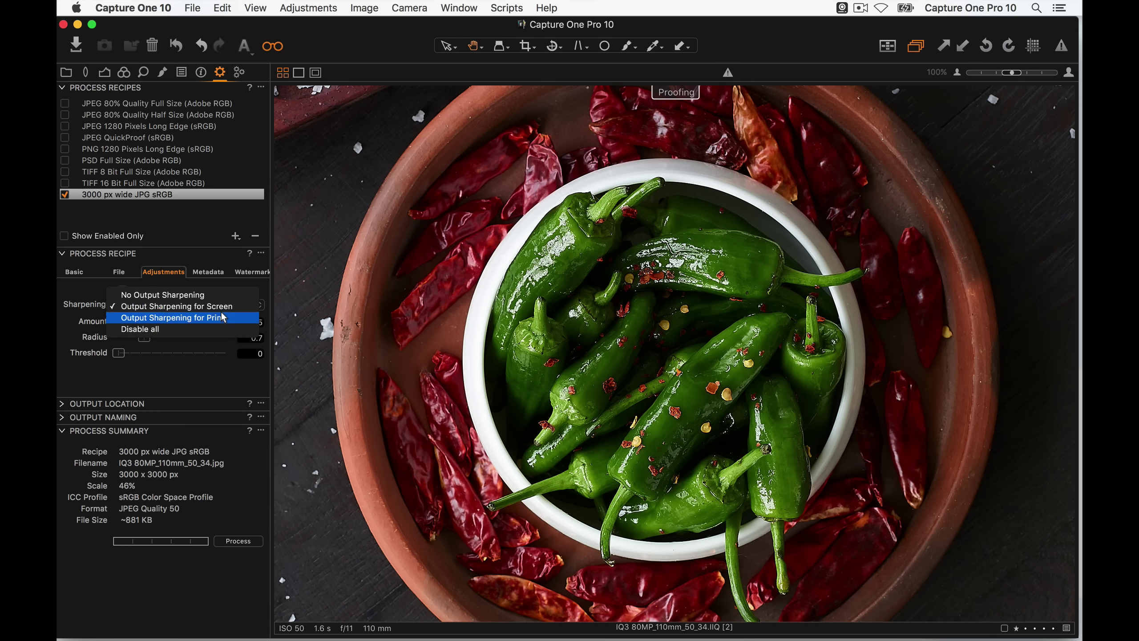
pyautogui.click(231, 318)
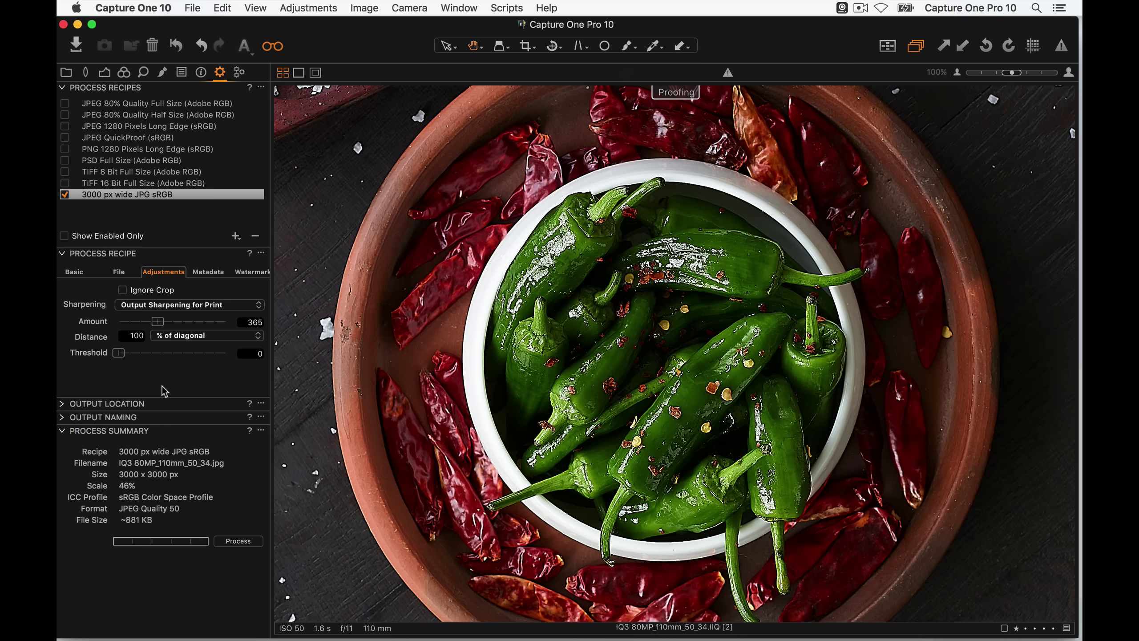
pyautogui.click(197, 337)
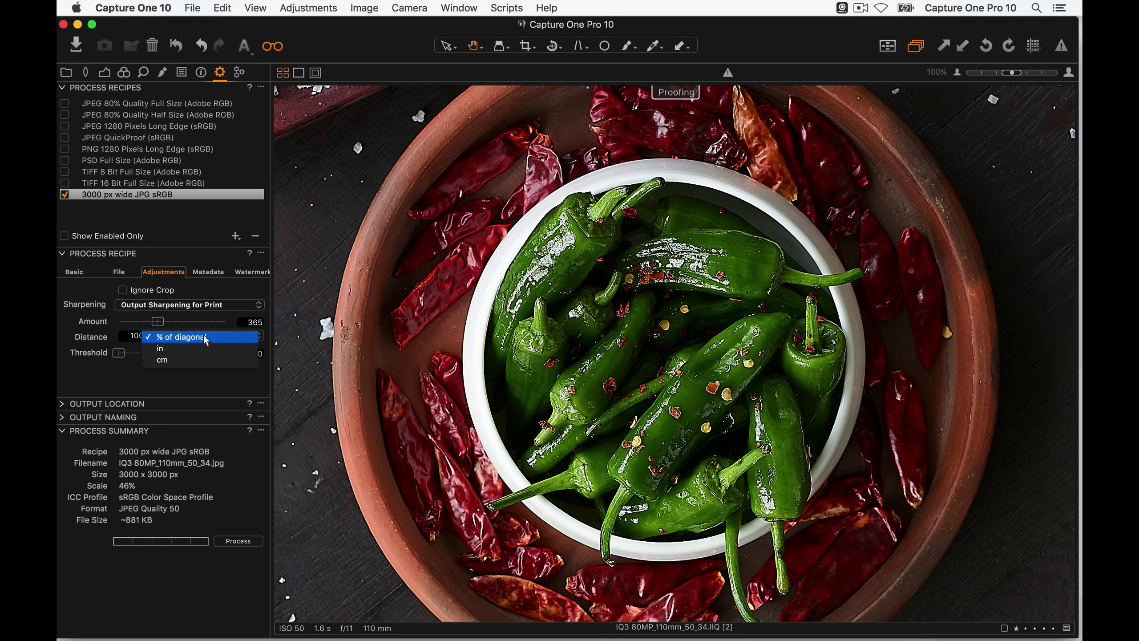
pyautogui.click(210, 363)
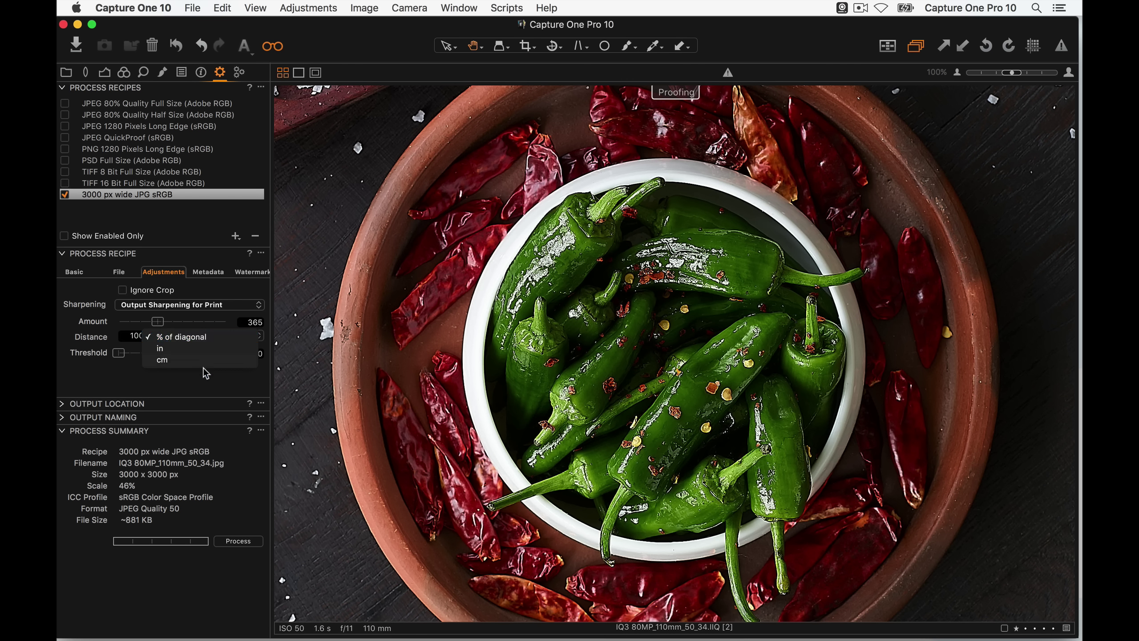
pyautogui.doubleClick(127, 335)
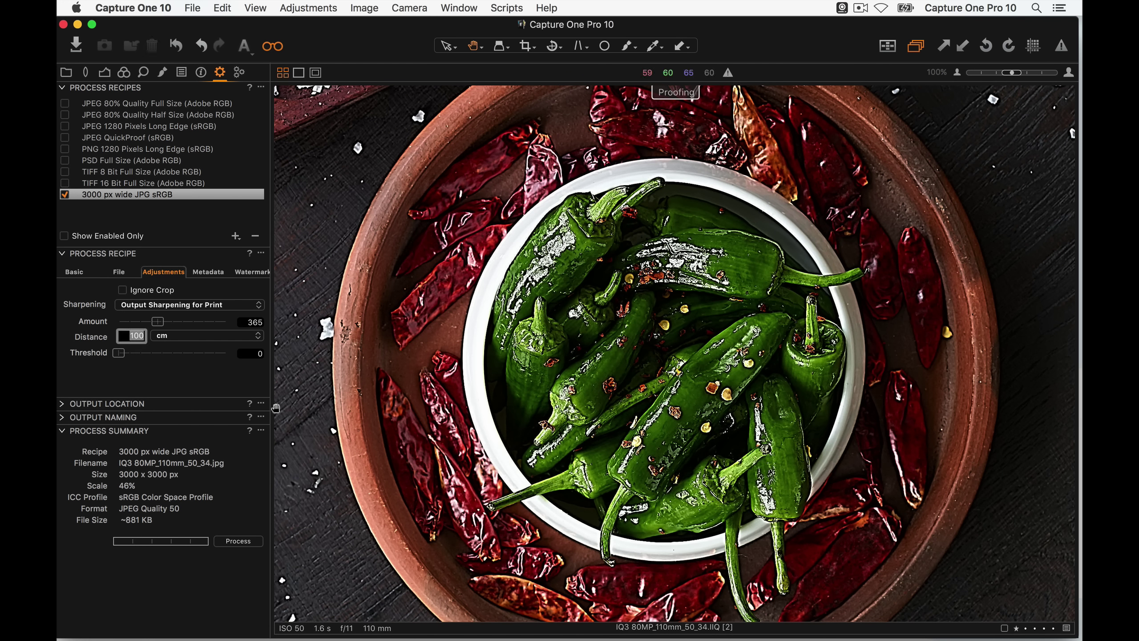
pyautogui.write('70')
pyautogui.press('Tab')
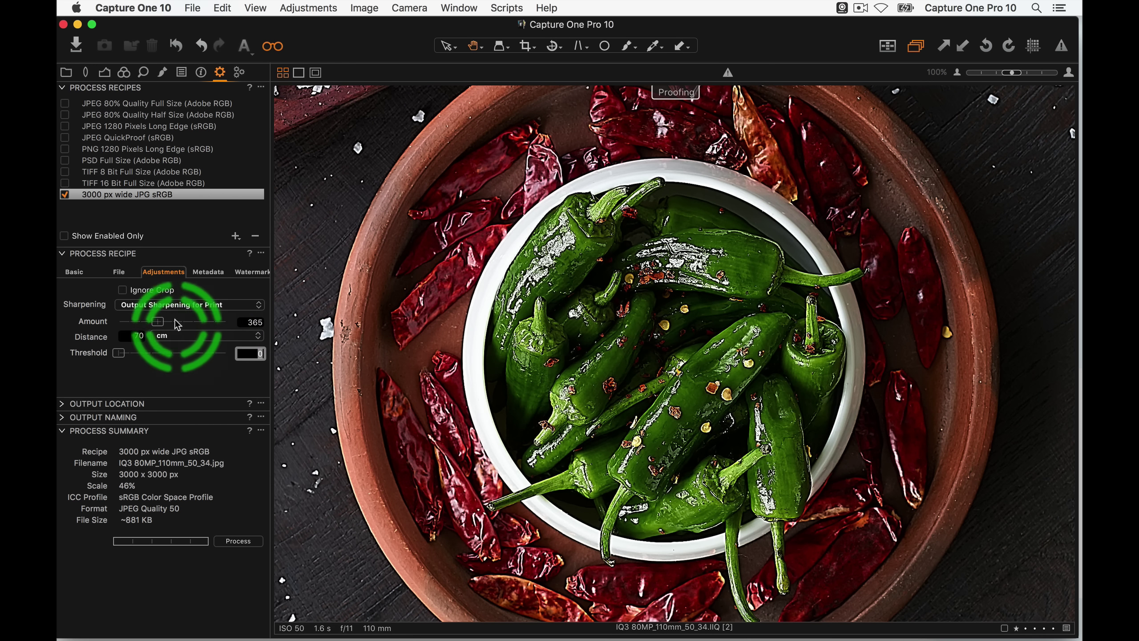
pyautogui.moveTo(164, 323); pyautogui.dragTo(129, 322)
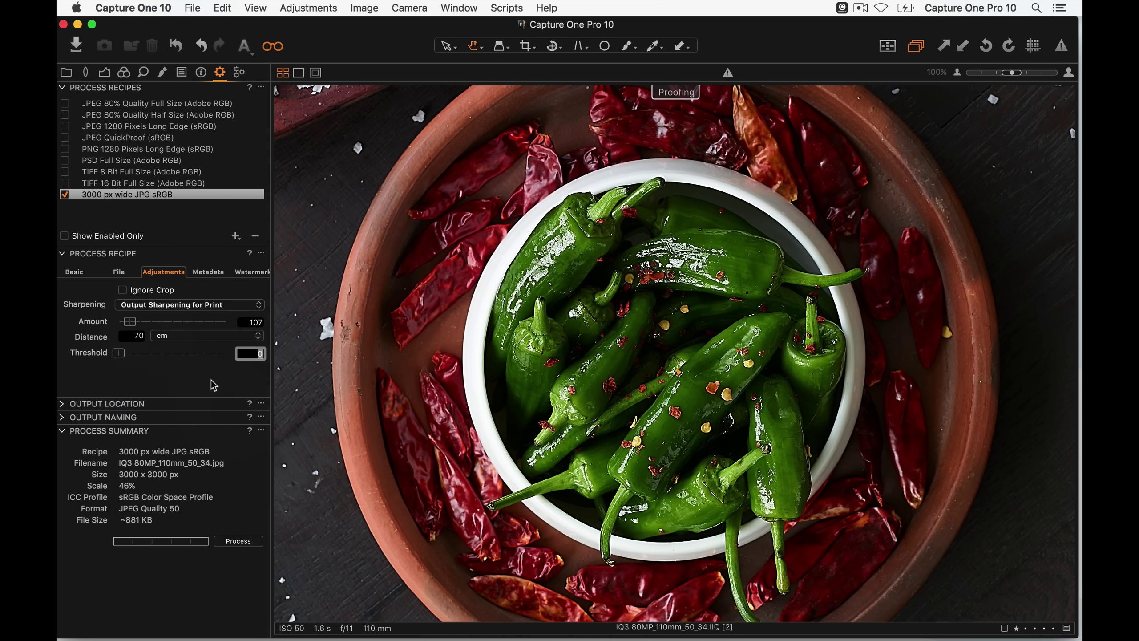
# - Set the recipe's sharpening to Disable all
pyautogui.click(190, 307)
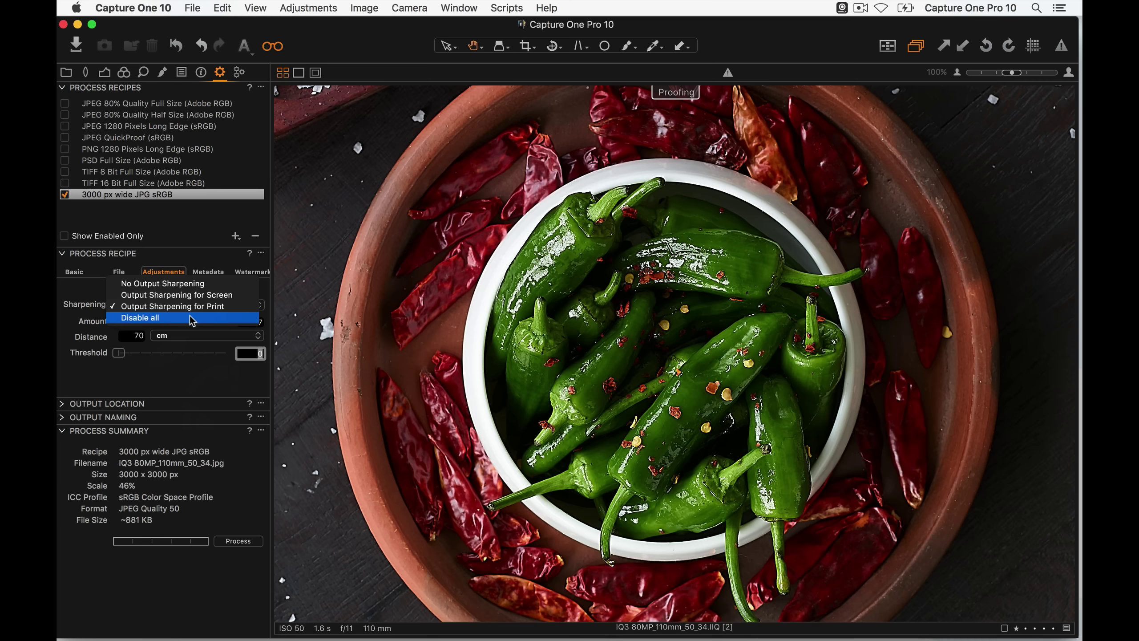
pyautogui.click(191, 317)
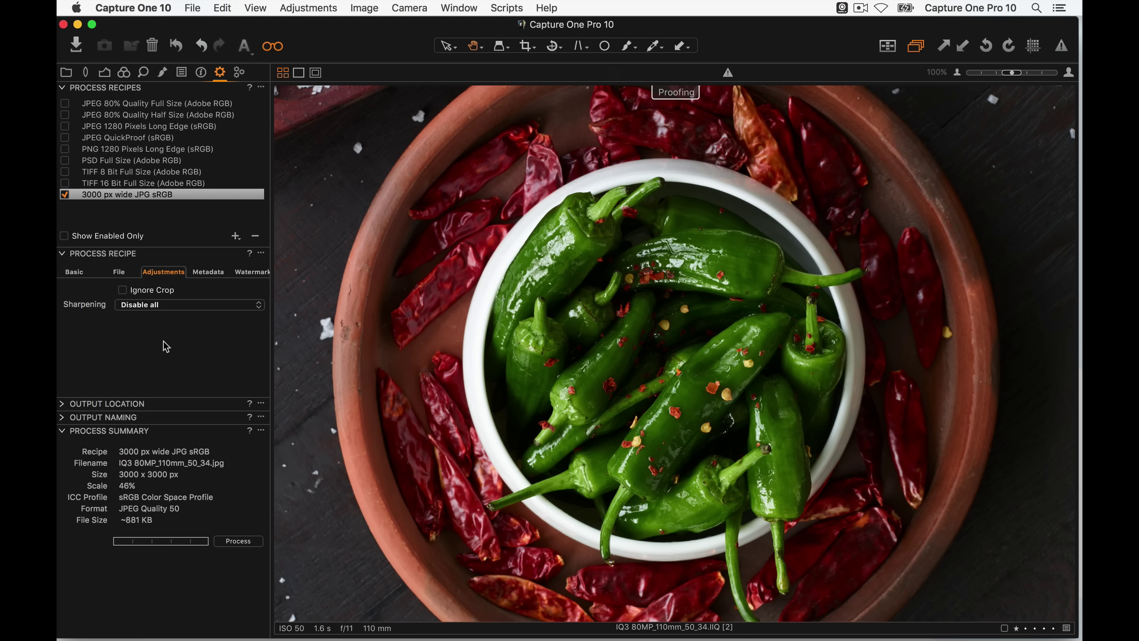
# - Compare the image's own sharpening and noise reduction settings with the recipe's sharpening option
pyautogui.click(143, 72)
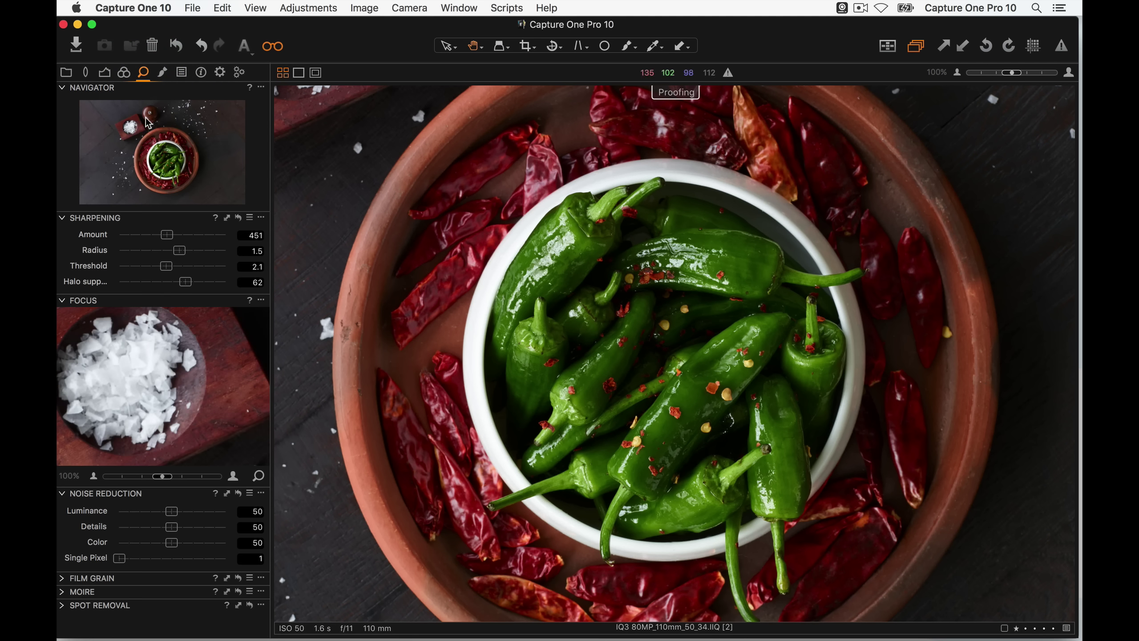
pyautogui.click(222, 72)
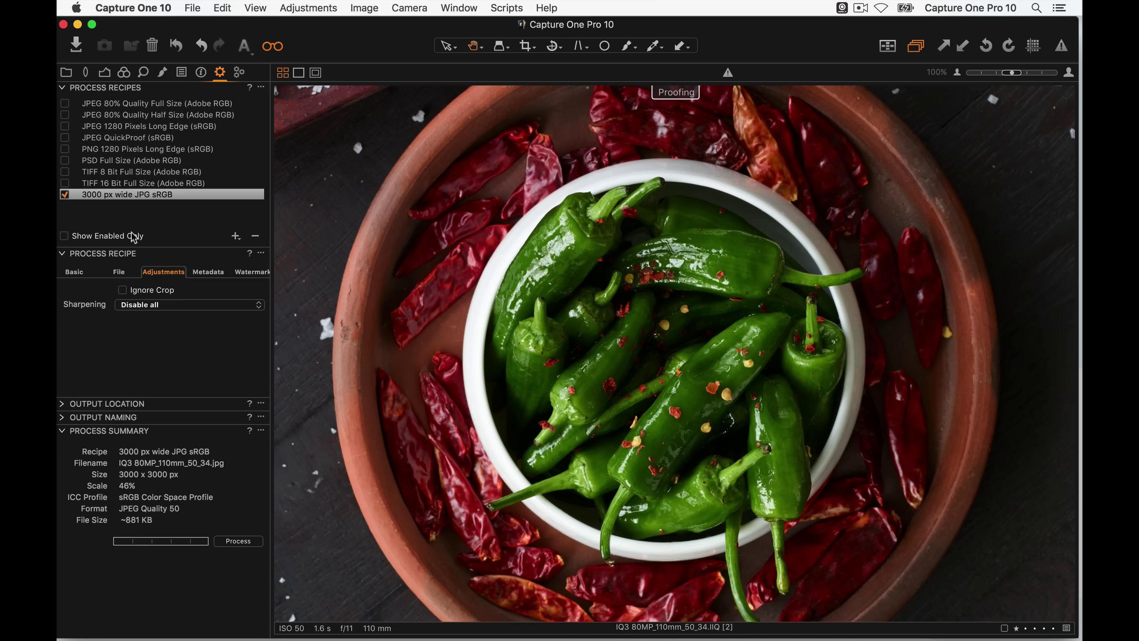
pyautogui.click(143, 72)
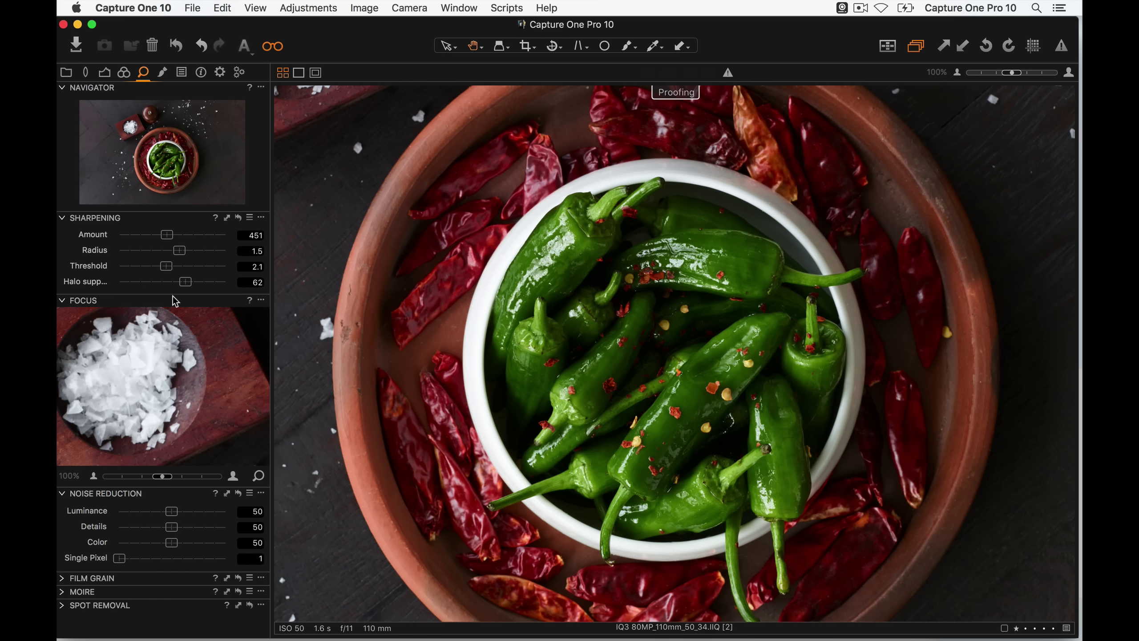
pyautogui.click(220, 72)
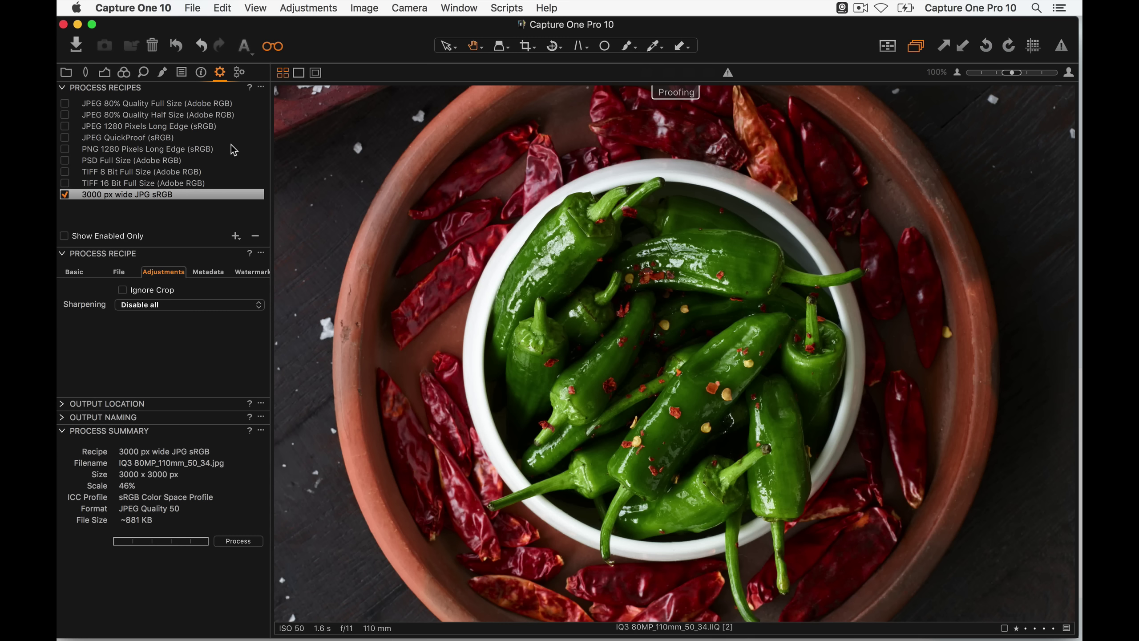
# - Switch the recipe to Output Sharpening for Screen and raise its amount to 148
pyautogui.click(165, 308)
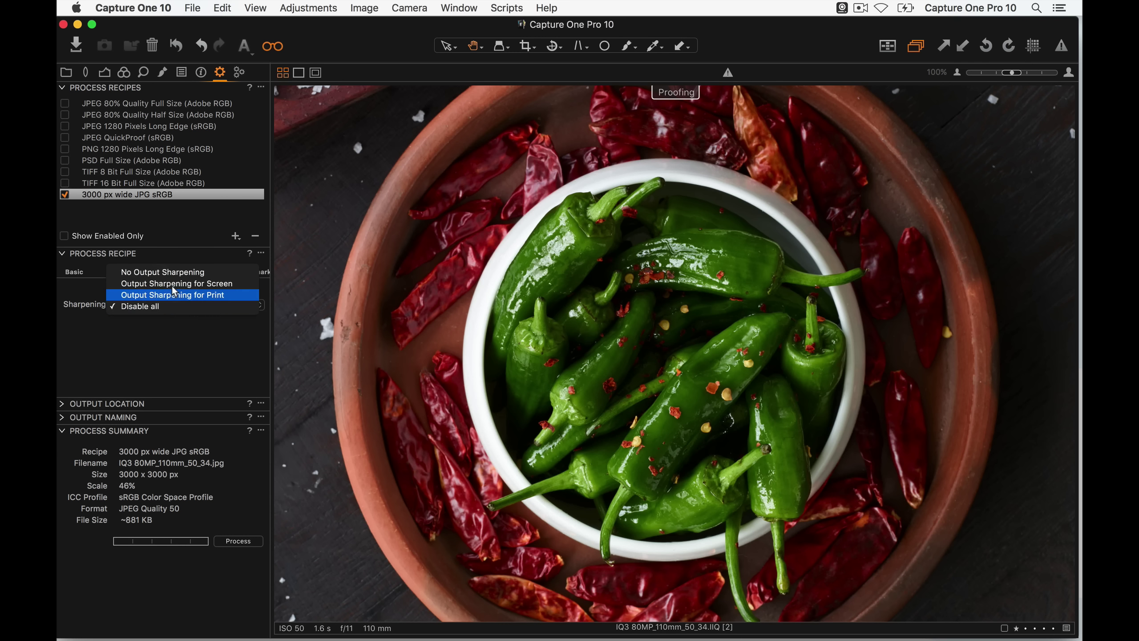
pyautogui.click(173, 281)
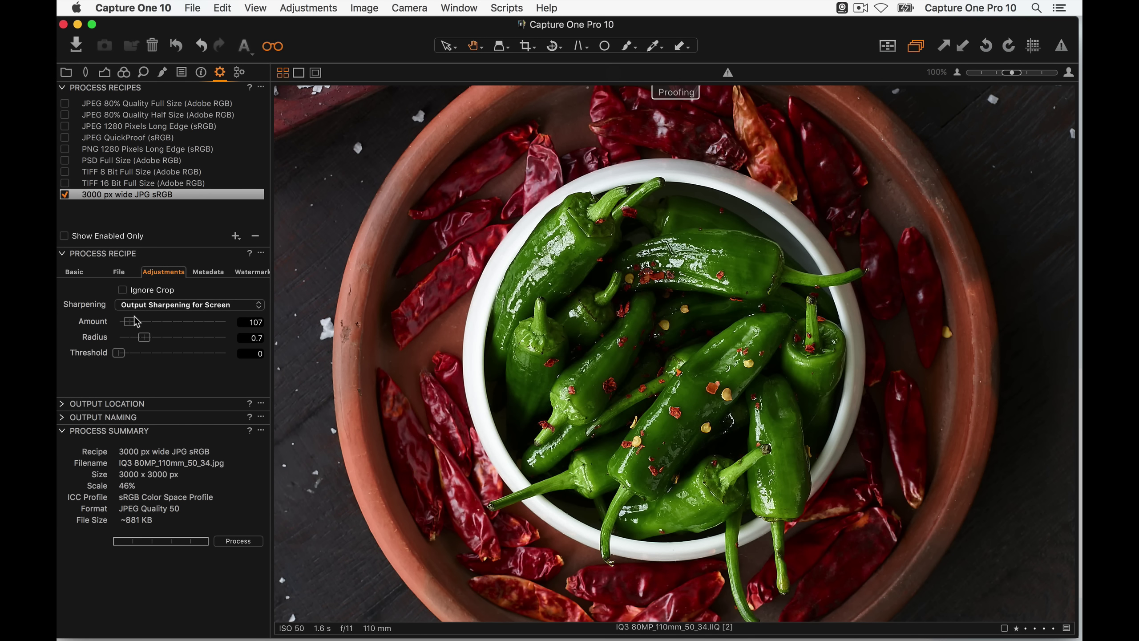
pyautogui.moveTo(136, 322); pyautogui.dragTo(139, 321)
pyautogui.moveTo(134, 322); pyautogui.dragTo(137, 322)
# - Create a new folder named Exports in Pictures and set it as the output destination
pyautogui.click(70, 273)
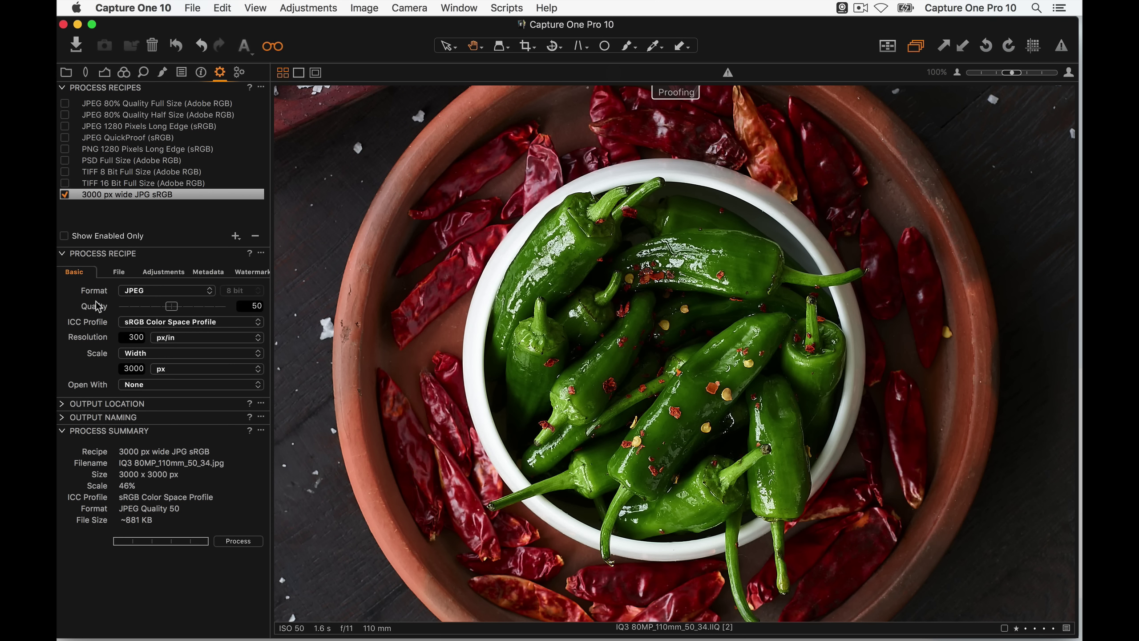
pyautogui.click(62, 404)
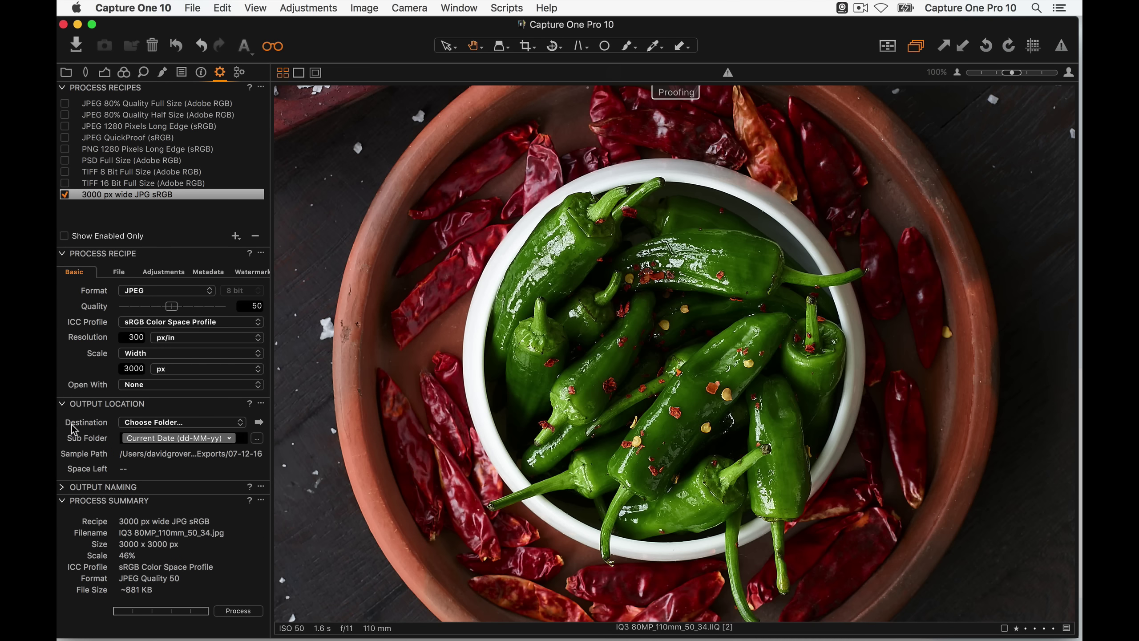
pyautogui.click(211, 424)
pyautogui.click(211, 424)
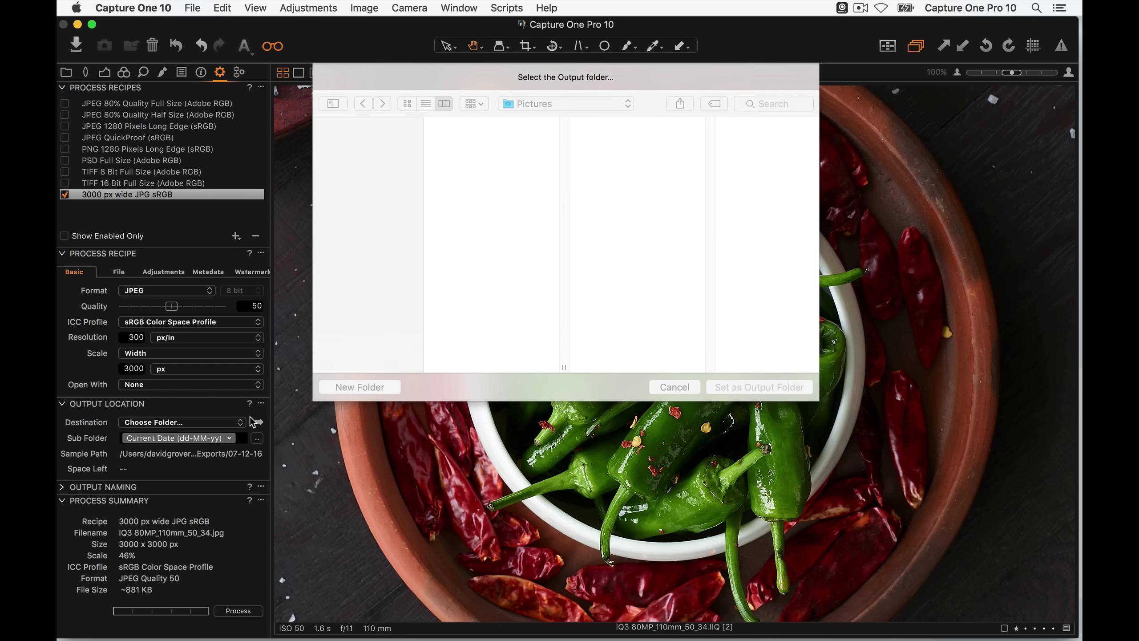
pyautogui.click(373, 387)
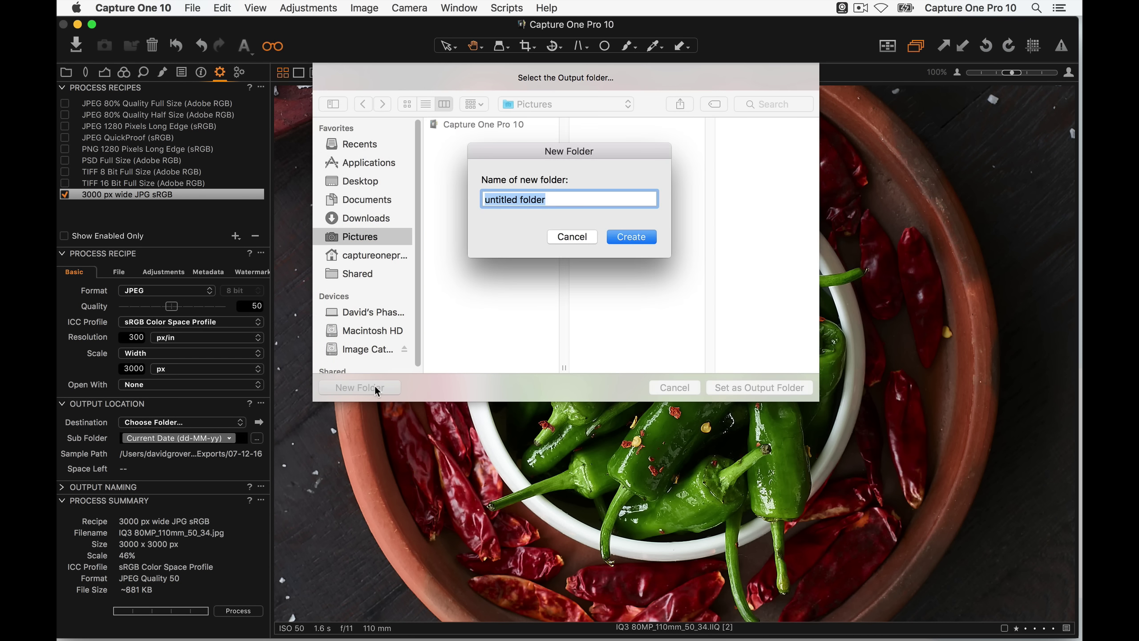
pyautogui.write('Exports')
pyautogui.press('Return')
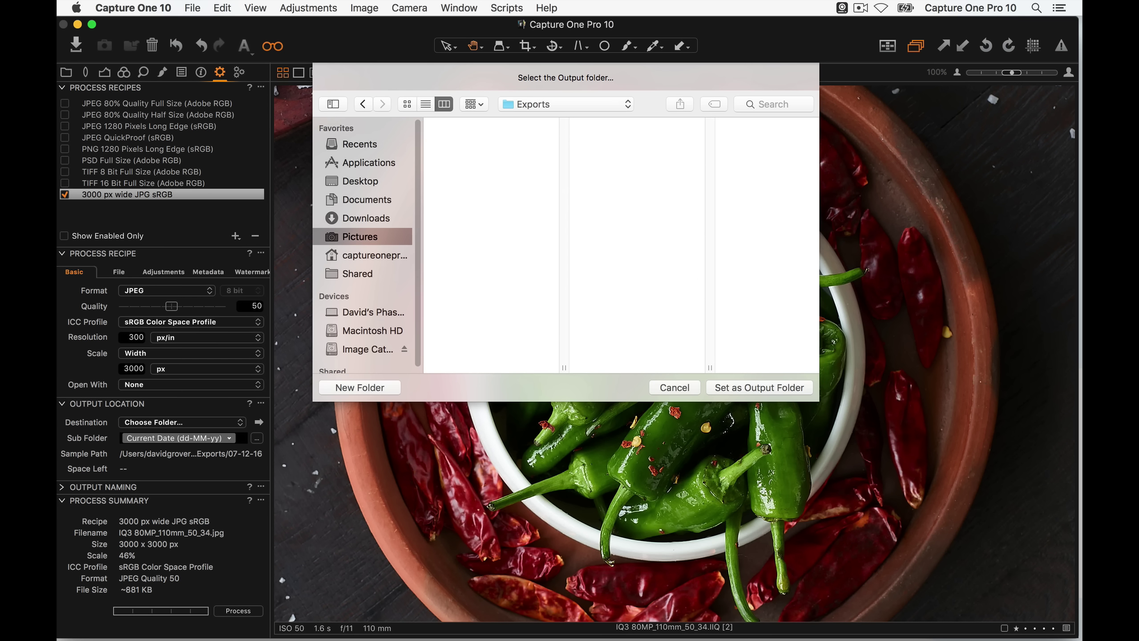
pyautogui.click(790, 388)
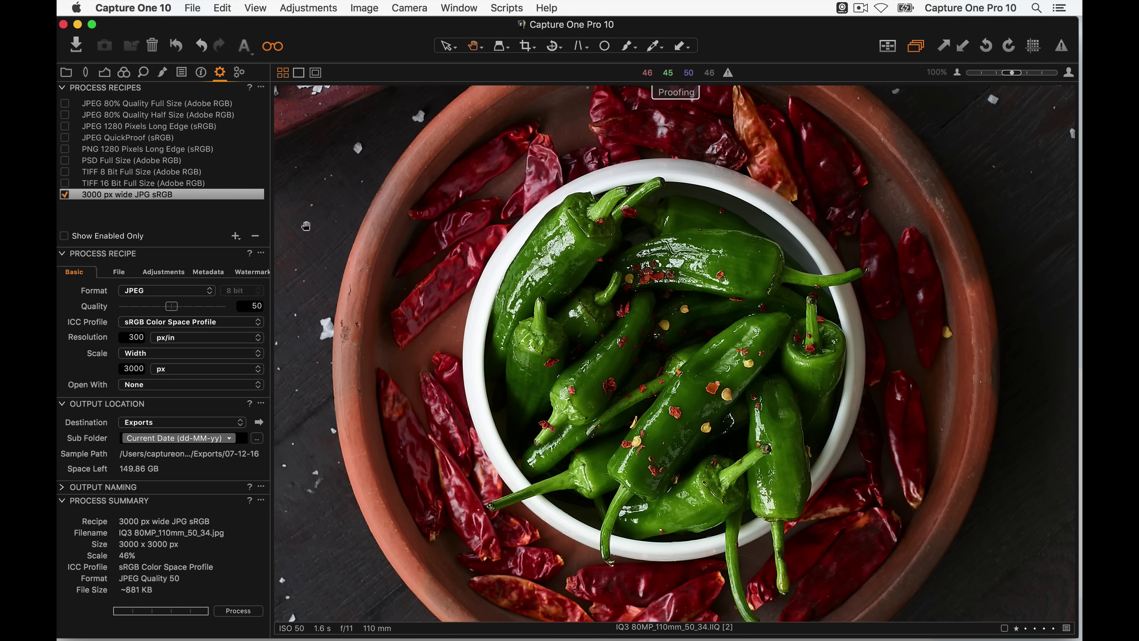
# - Check the recipe's sharpening and submit the image for processing without restarting the stopped queue
pyautogui.click(167, 272)
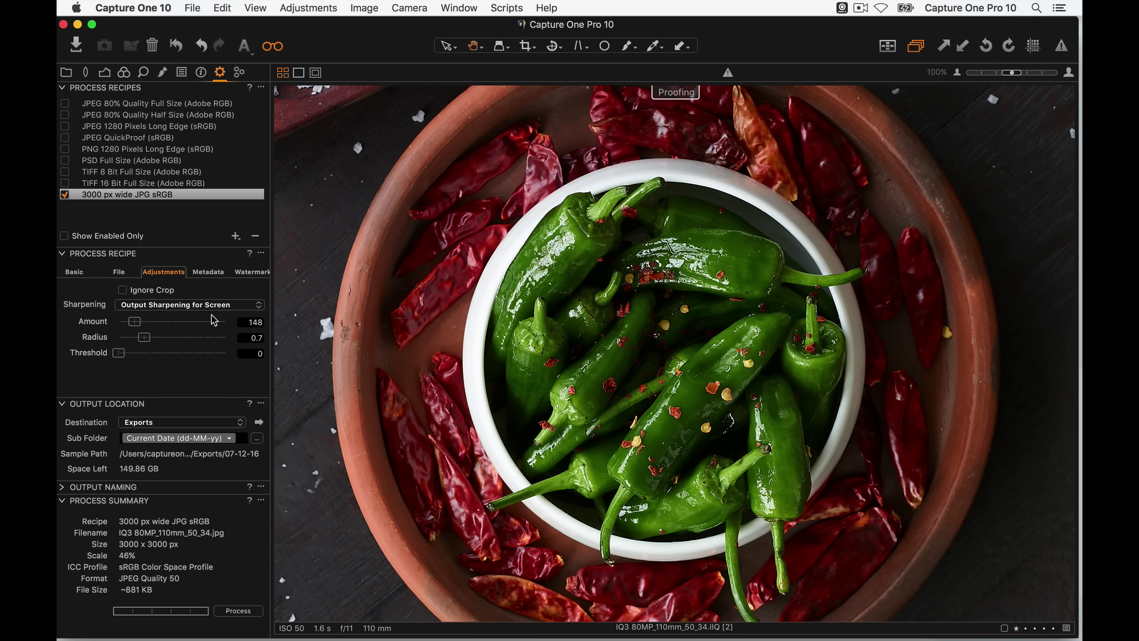
pyautogui.click(82, 272)
pyautogui.click(232, 611)
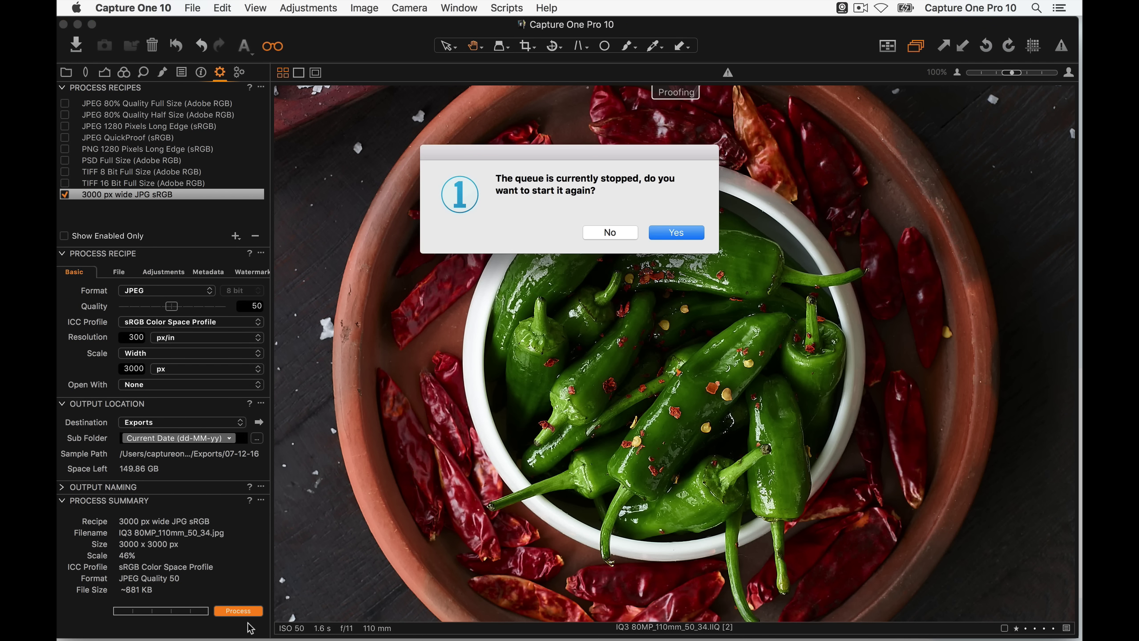
pyautogui.click(619, 232)
# - Delete all jobs from the batch queue
pyautogui.click(239, 72)
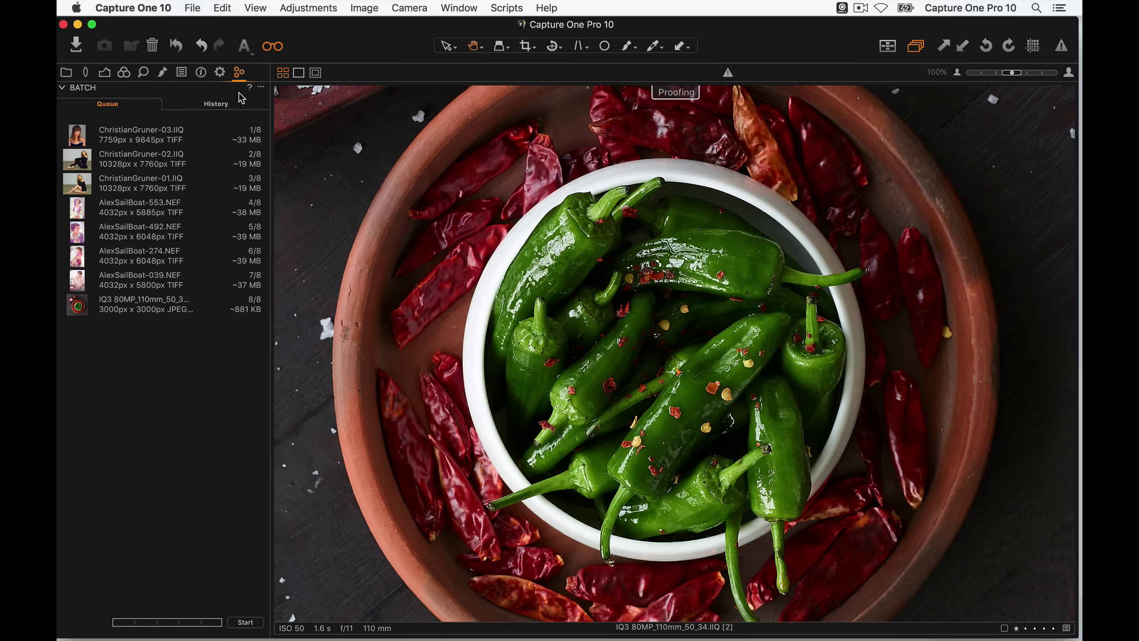
pyautogui.click(194, 136)
pyautogui.keyDown('shift'); pyautogui.click(140, 312); pyautogui.keyUp('shift')
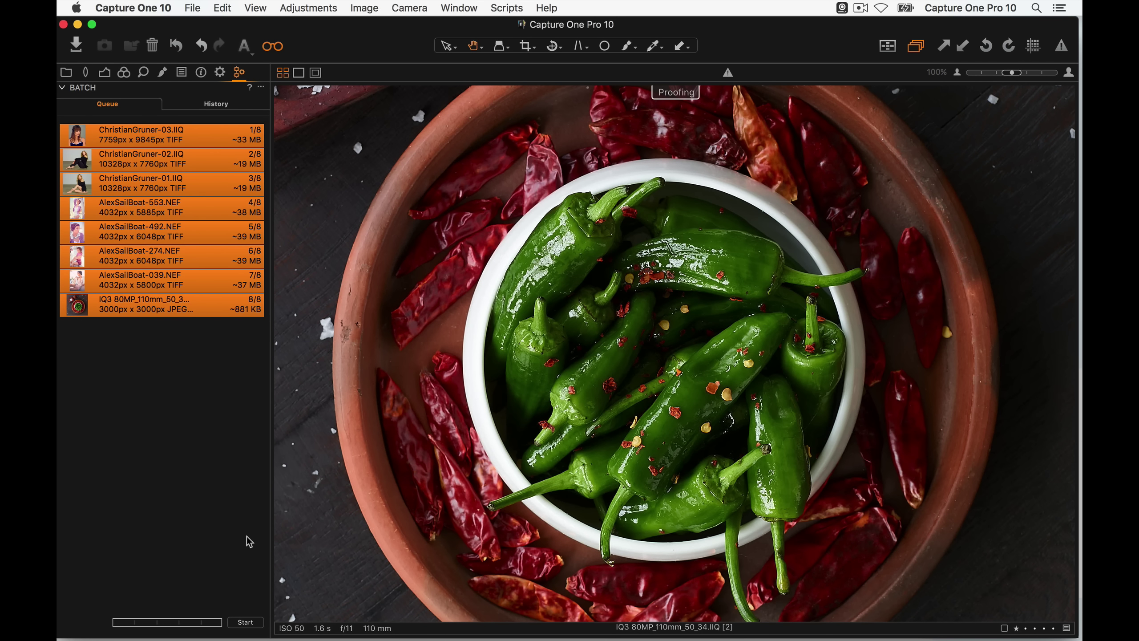
pyautogui.press('BackSpace')
# - Process the peppers image with the 3000 px wide JPG sRGB recipe and start the queue again
pyautogui.click(220, 74)
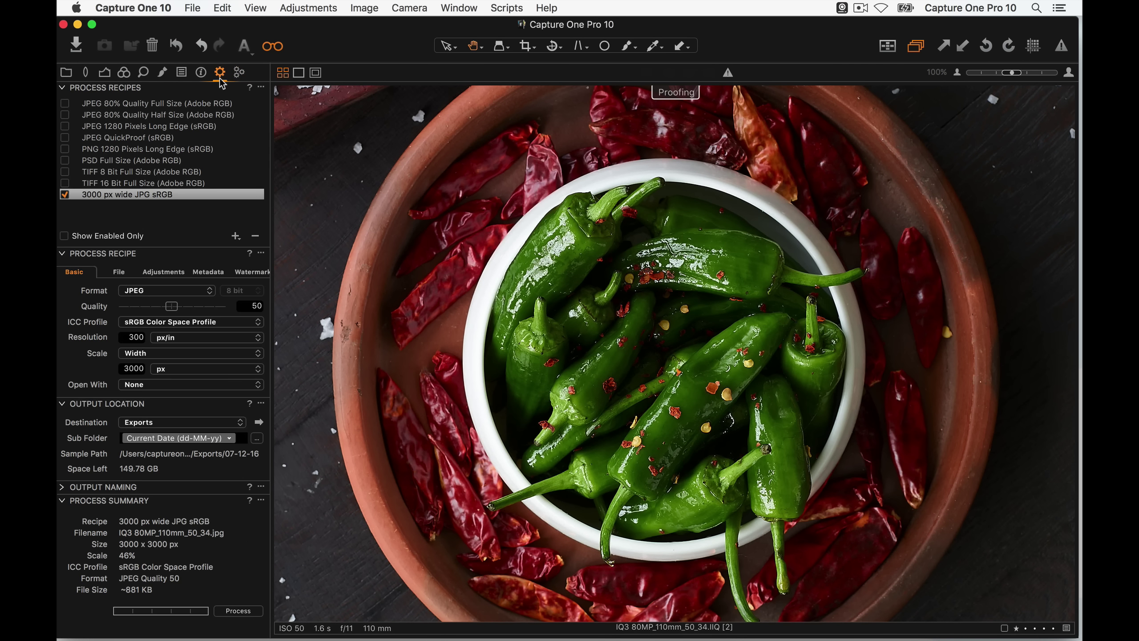
pyautogui.click(239, 610)
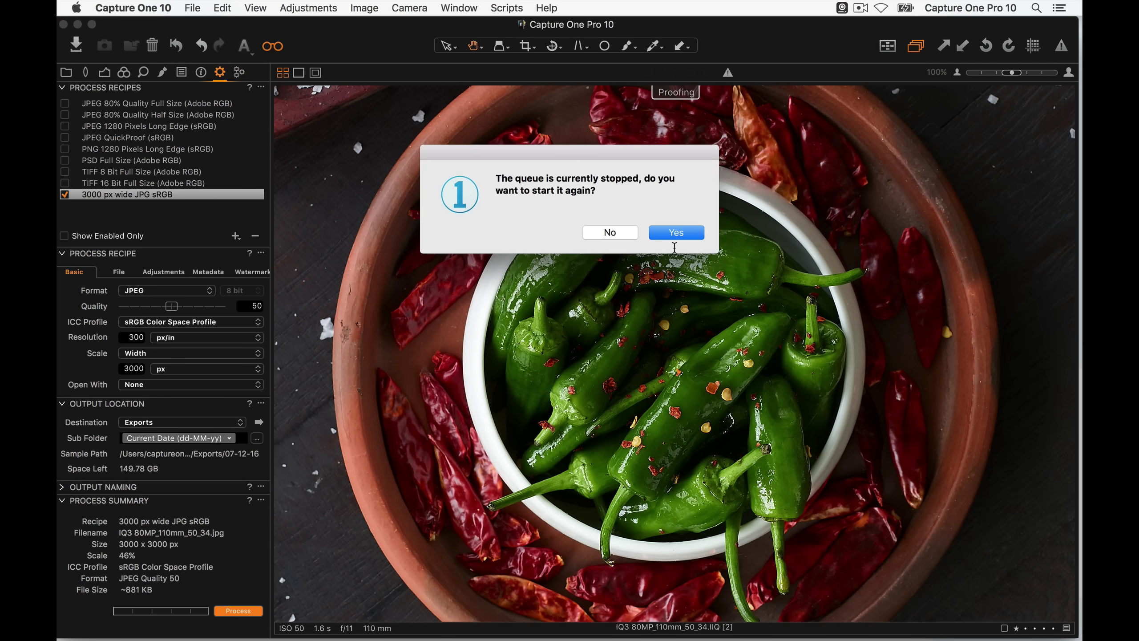
pyautogui.click(676, 233)
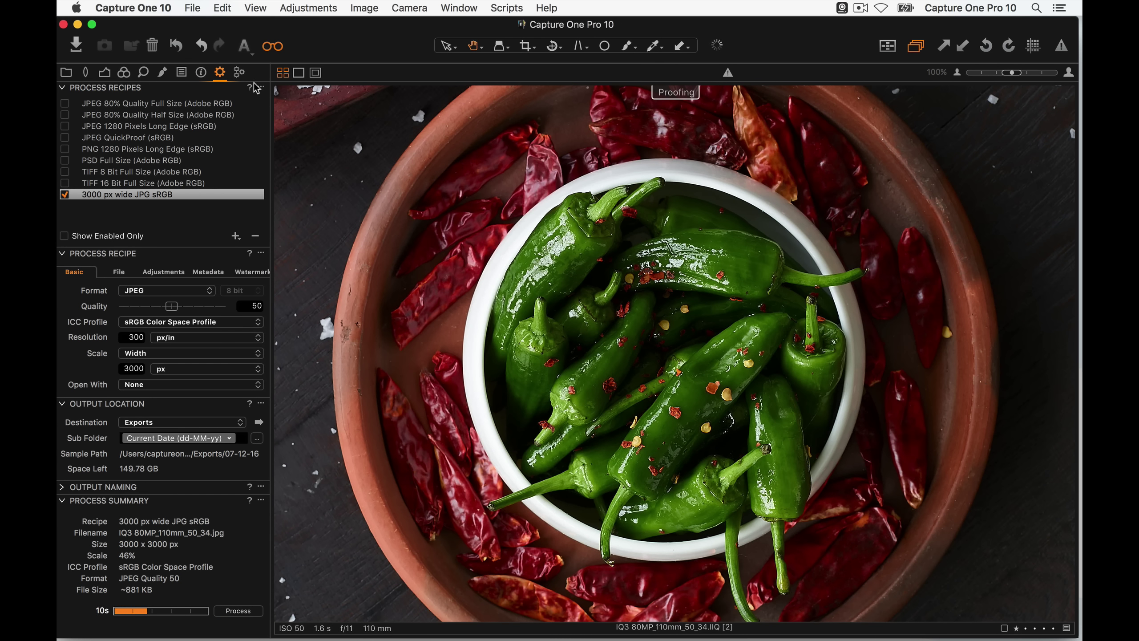
# - Show the Exports folder in Finder and preview the exported JPEG in the 07-12-16 subfolder
pyautogui.click(260, 423)
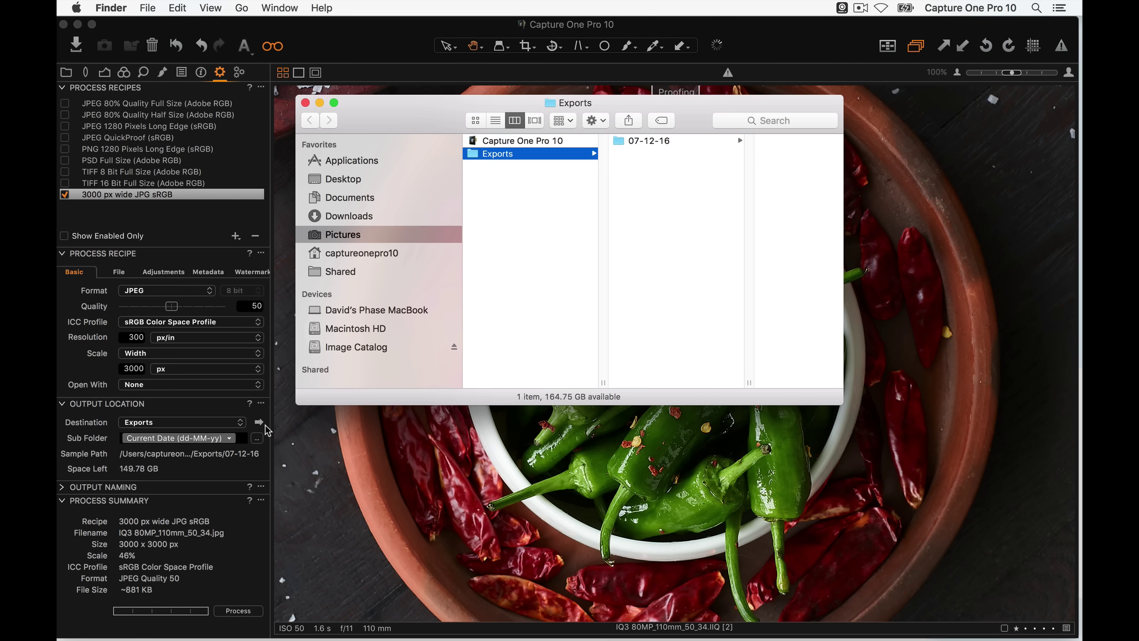
pyautogui.click(717, 142)
pyautogui.click(755, 140)
pyautogui.press('space')
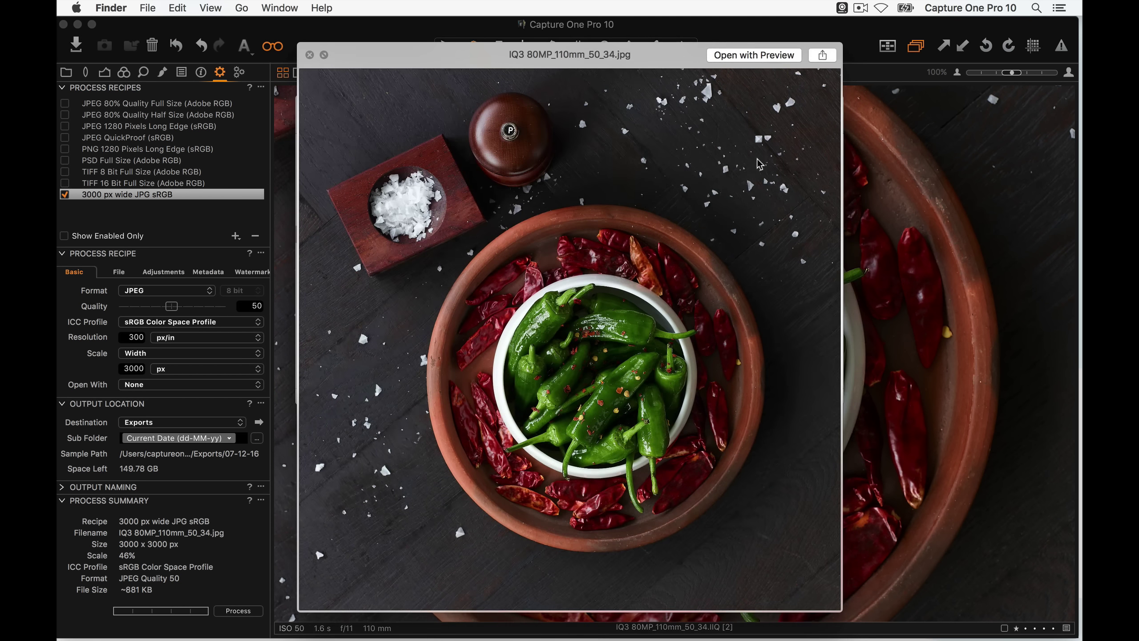
pyautogui.press('space')
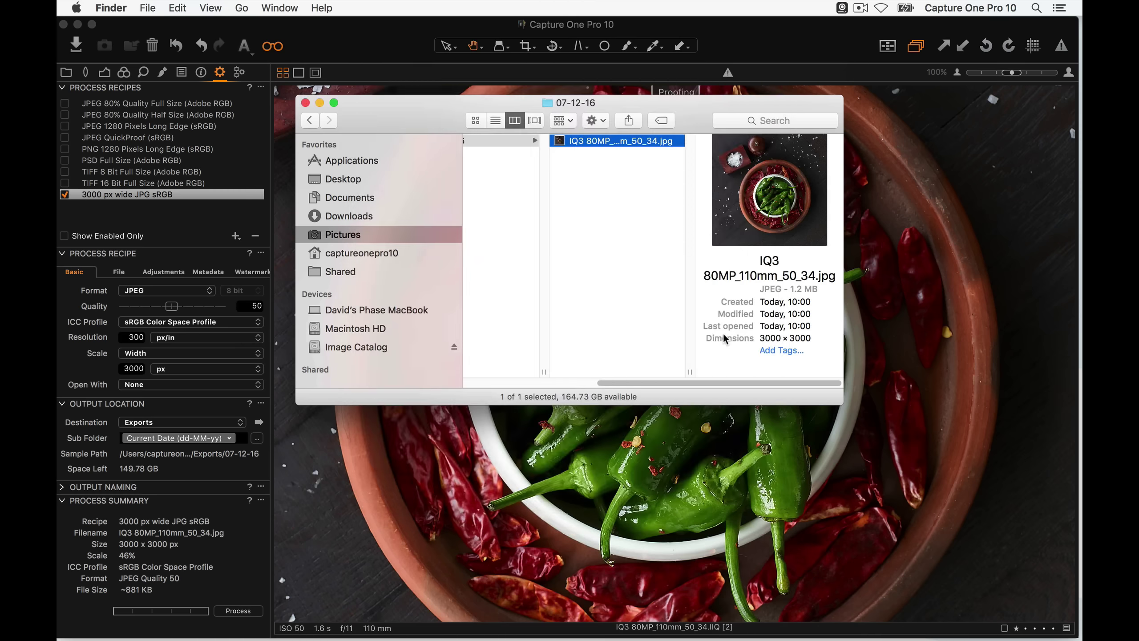
# - Return to Capture One, set the recipe's sharpening to Disable all, and process a second JPEG
pyautogui.click(403, 477)
pyautogui.click(163, 271)
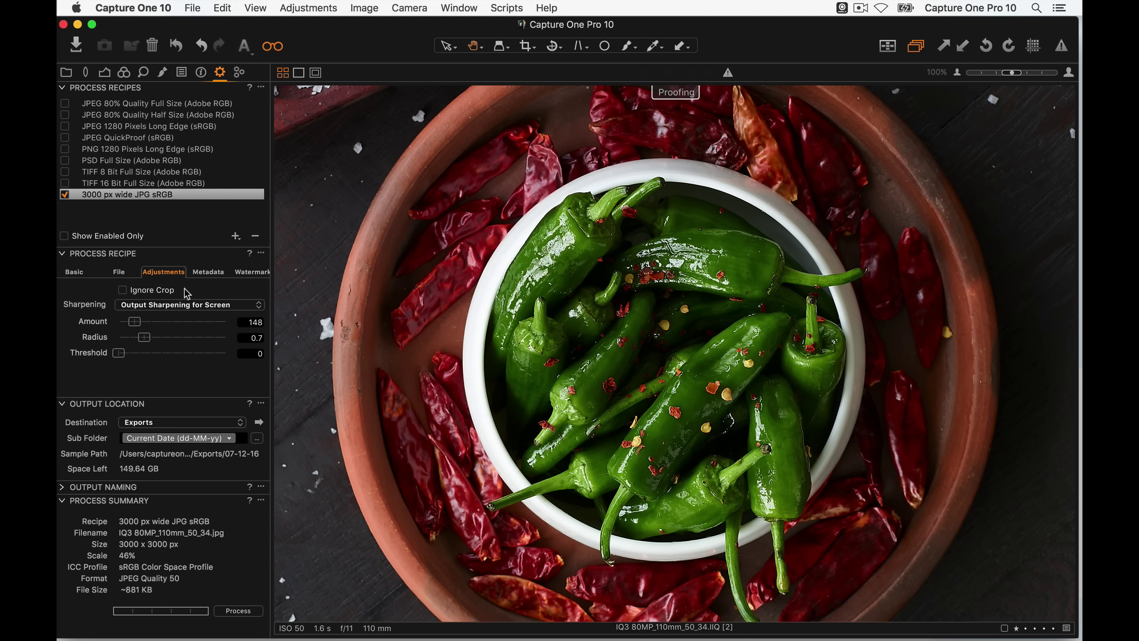
pyautogui.click(186, 304)
pyautogui.click(172, 328)
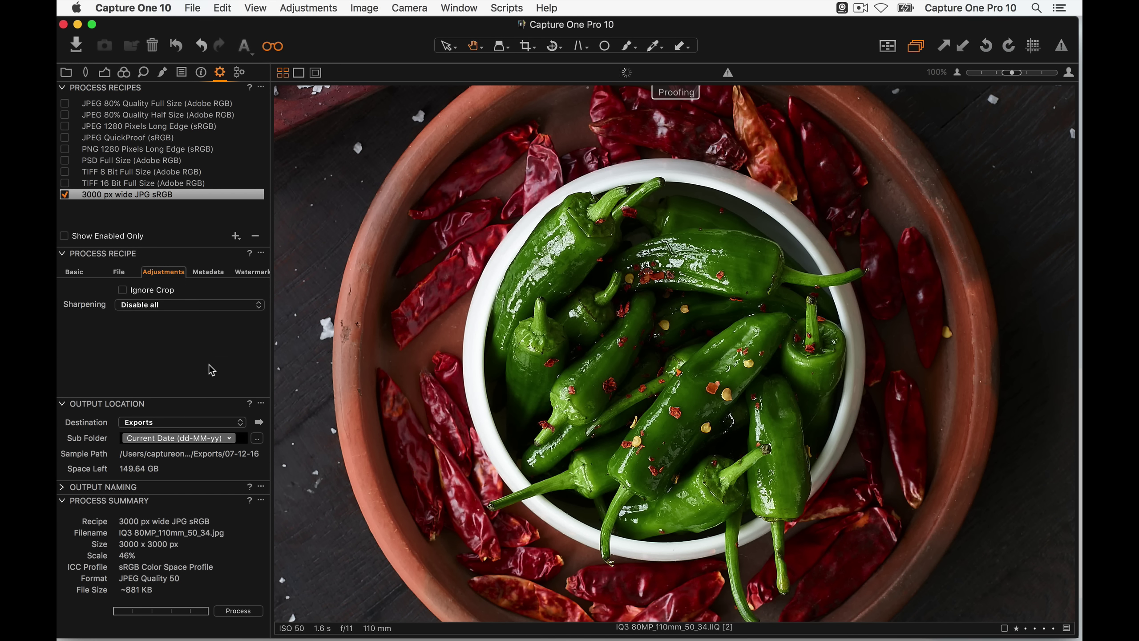
pyautogui.click(238, 611)
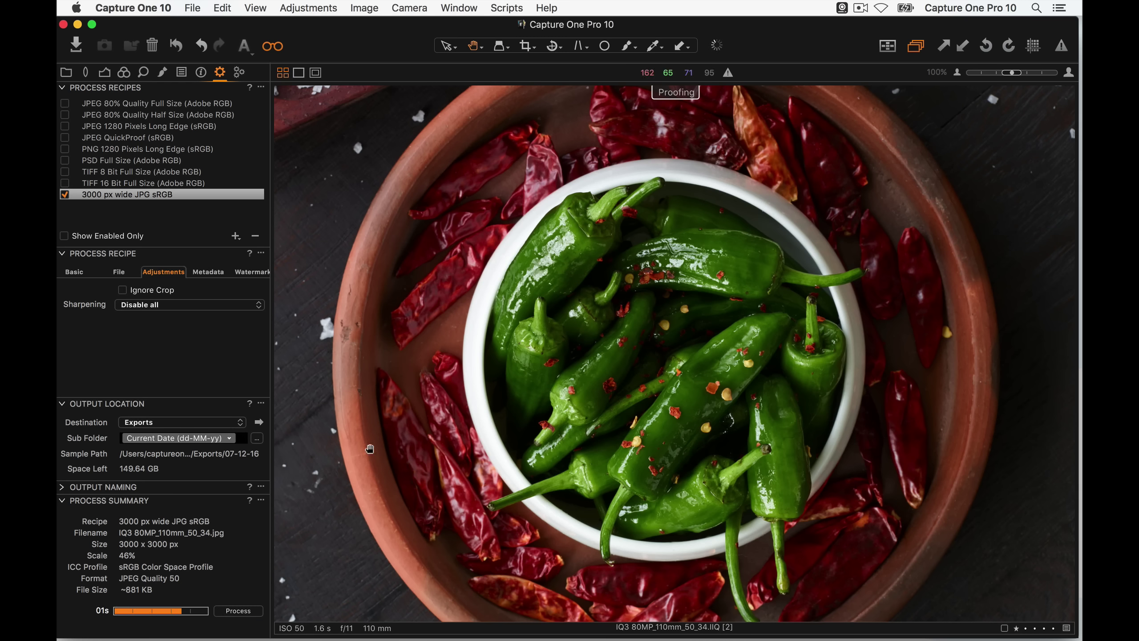
# - Show the export folder in Finder and open both exported JPEGs together in Preview
pyautogui.click(258, 422)
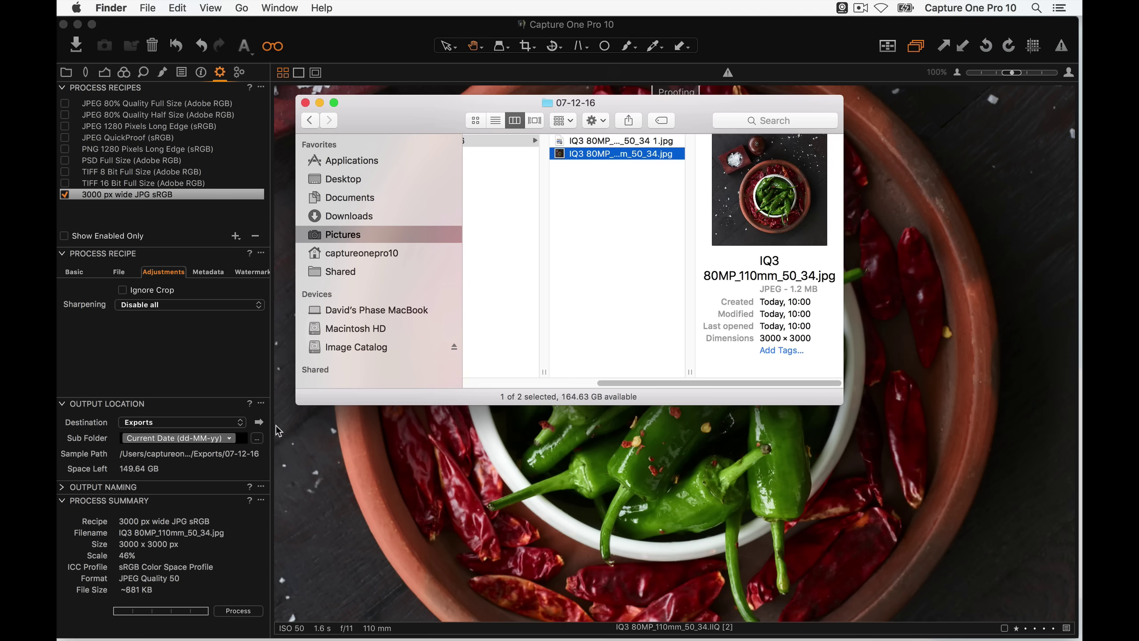
pyautogui.press('super+w')
pyautogui.keyDown('shift'); pyautogui.click(622, 145); pyautogui.keyUp('shift')
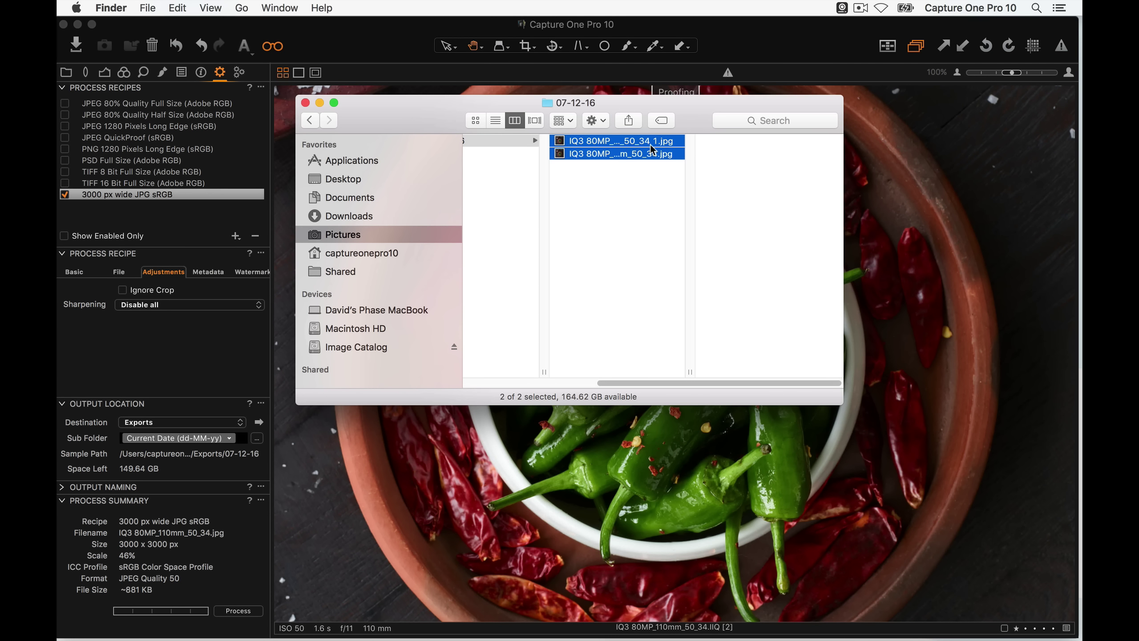
pyautogui.press('super+o')
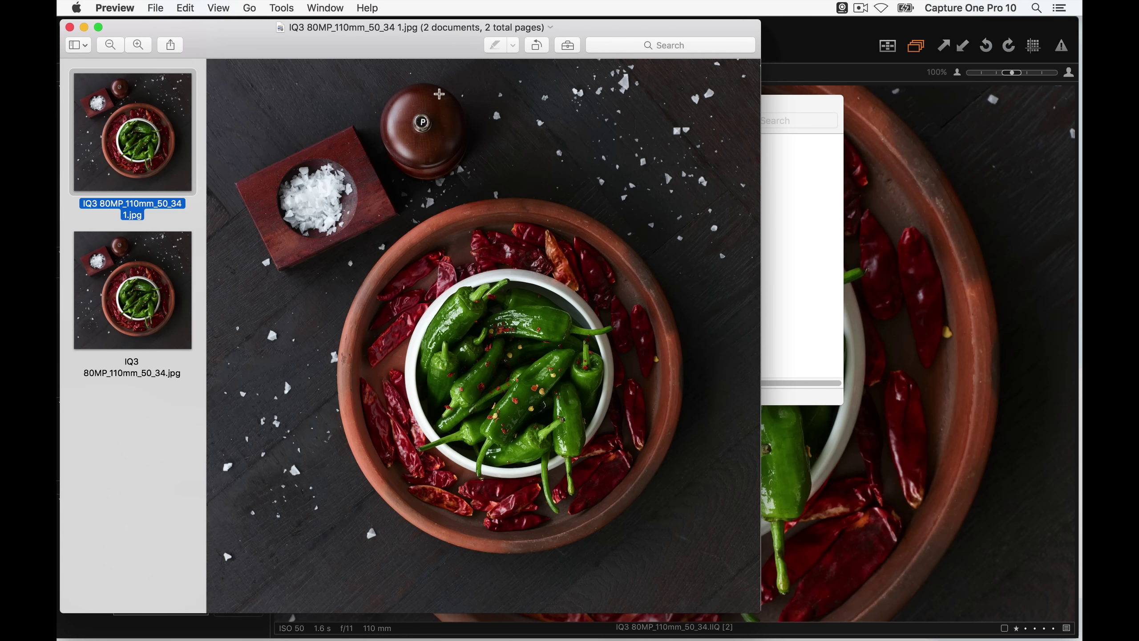
# - Compare the unsharpened and screen-sharpened JPEGs enlarged in a wider Preview window, focusing on the peppers, and close the window
pyautogui.click(140, 46)
pyautogui.click(139, 46)
pyautogui.click(141, 50)
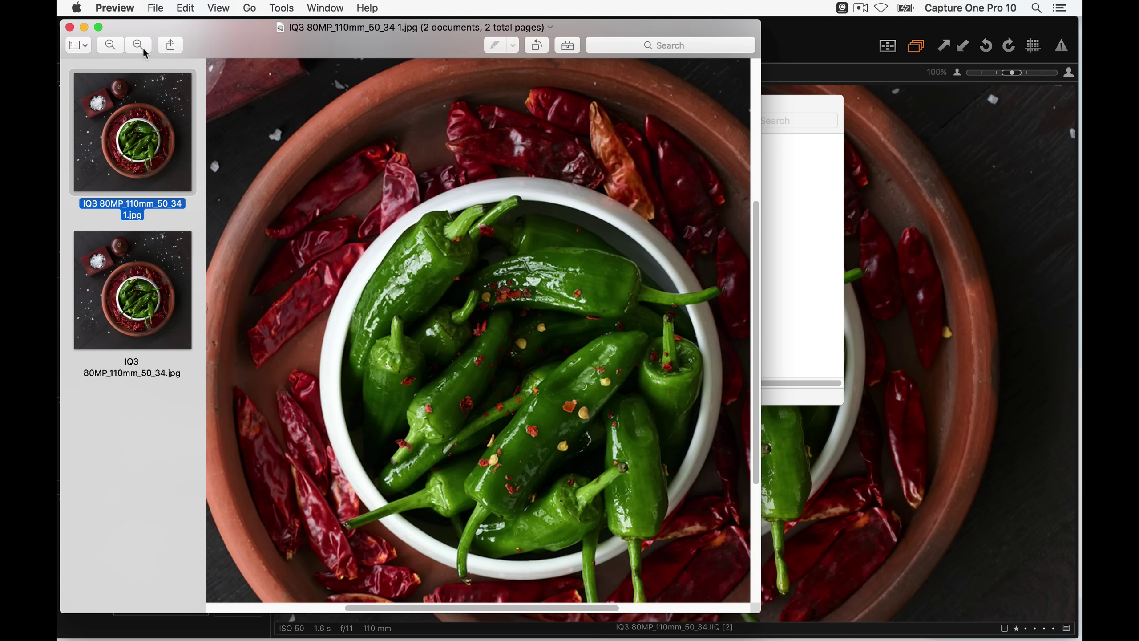
pyautogui.moveTo(760, 612); pyautogui.dragTo(968, 635)
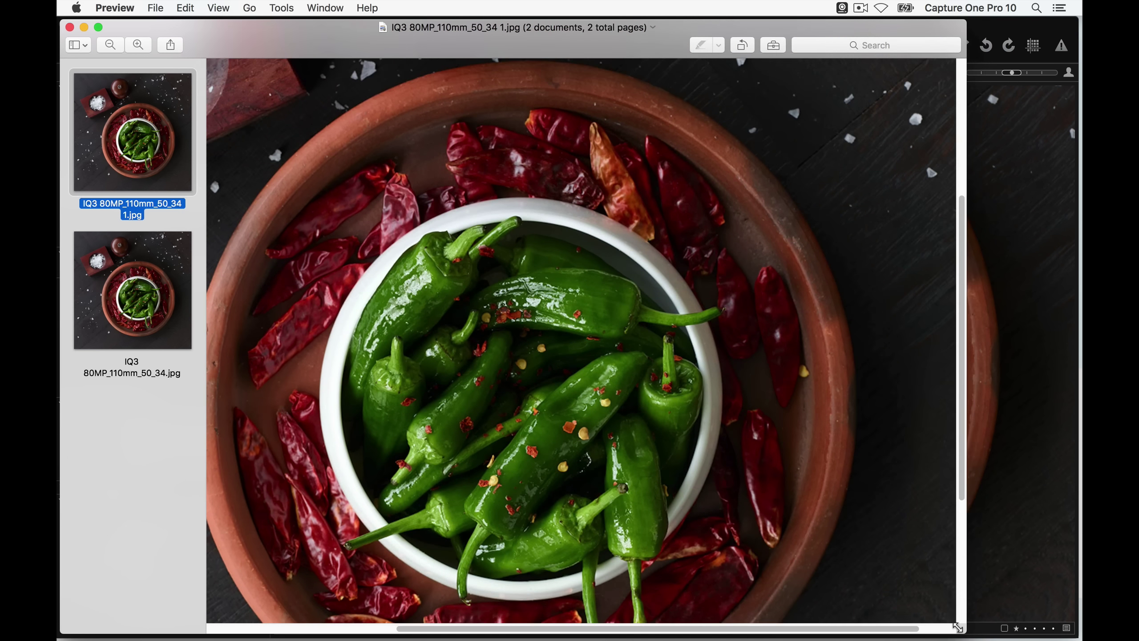
pyautogui.click(177, 273)
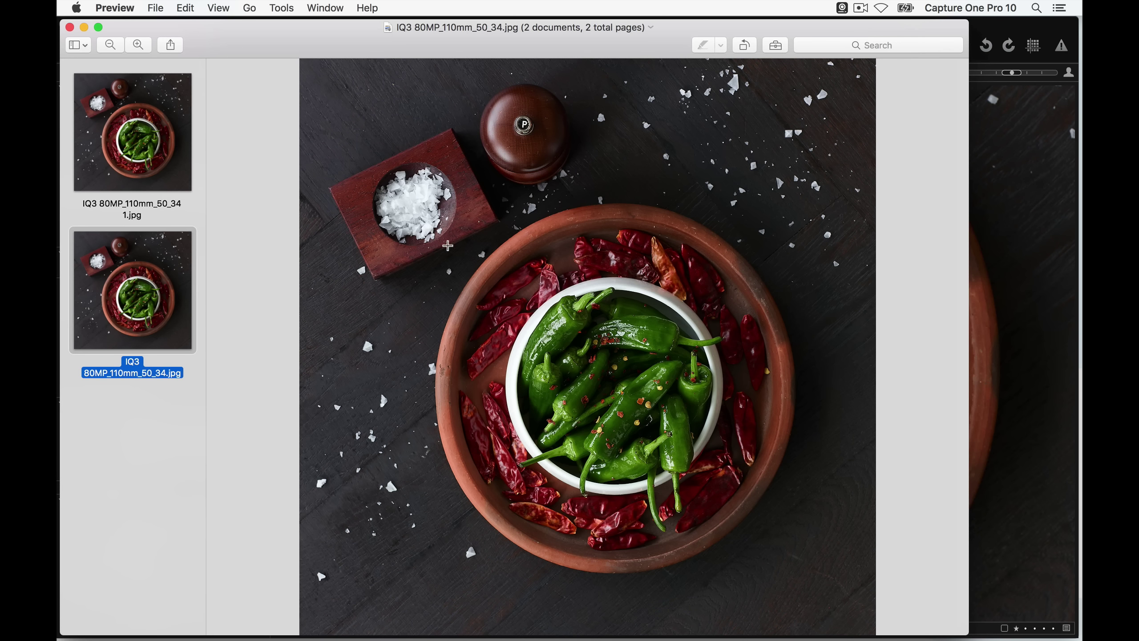
pyautogui.press('super+plus')
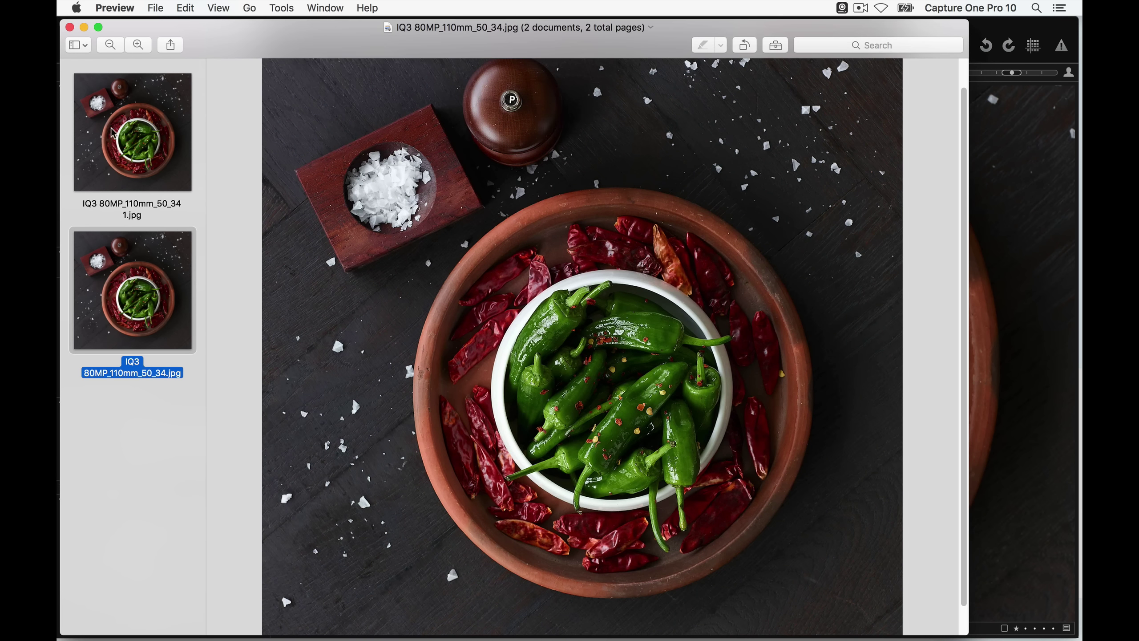
pyautogui.click(137, 46)
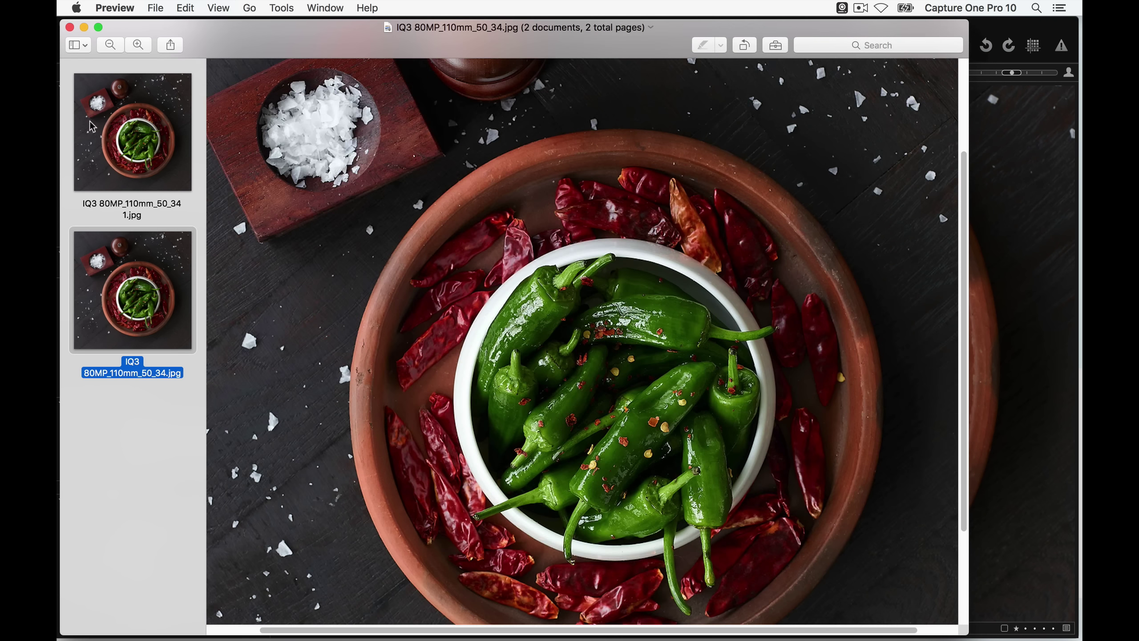
pyautogui.click(137, 140)
pyautogui.click(424, 303)
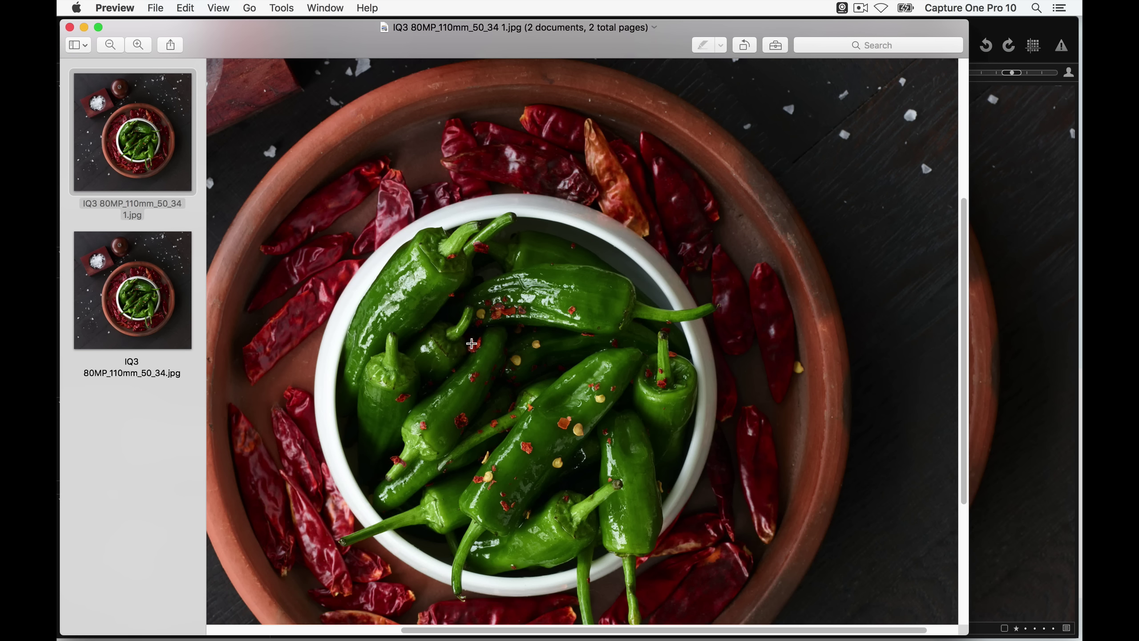
pyautogui.press('super+9')
pyautogui.click(70, 27)
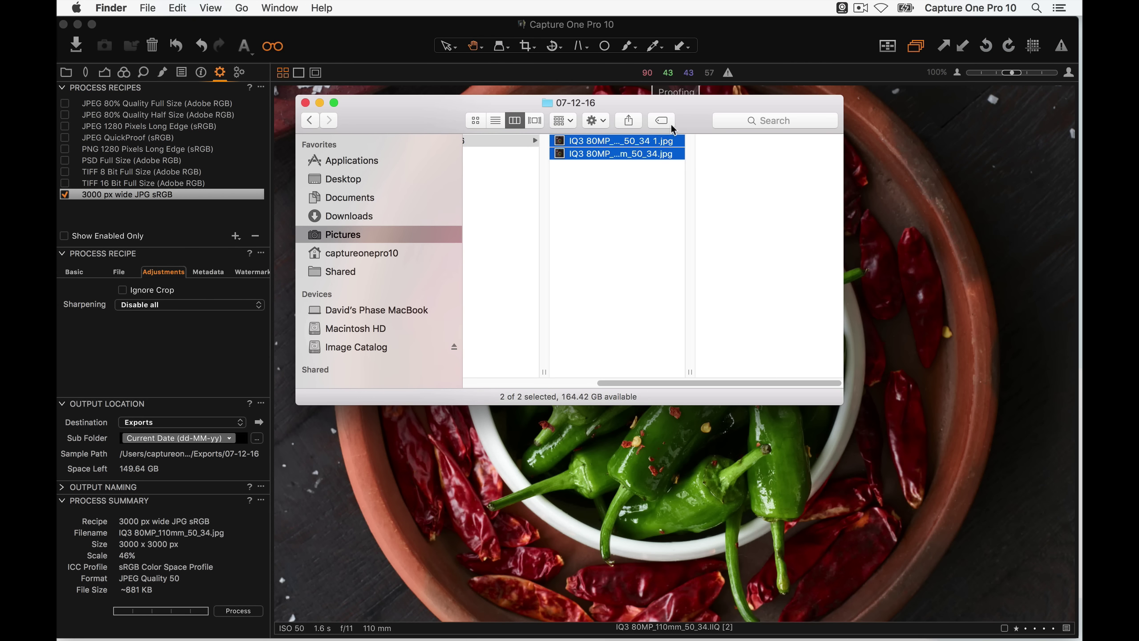
# - Open both exported JPEGs in Adobe Photoshop CC 2017, accepting the licence agreement and enlarging the application window
pyautogui.rightClick(622, 141)
pyautogui.moveTo(670, 183)
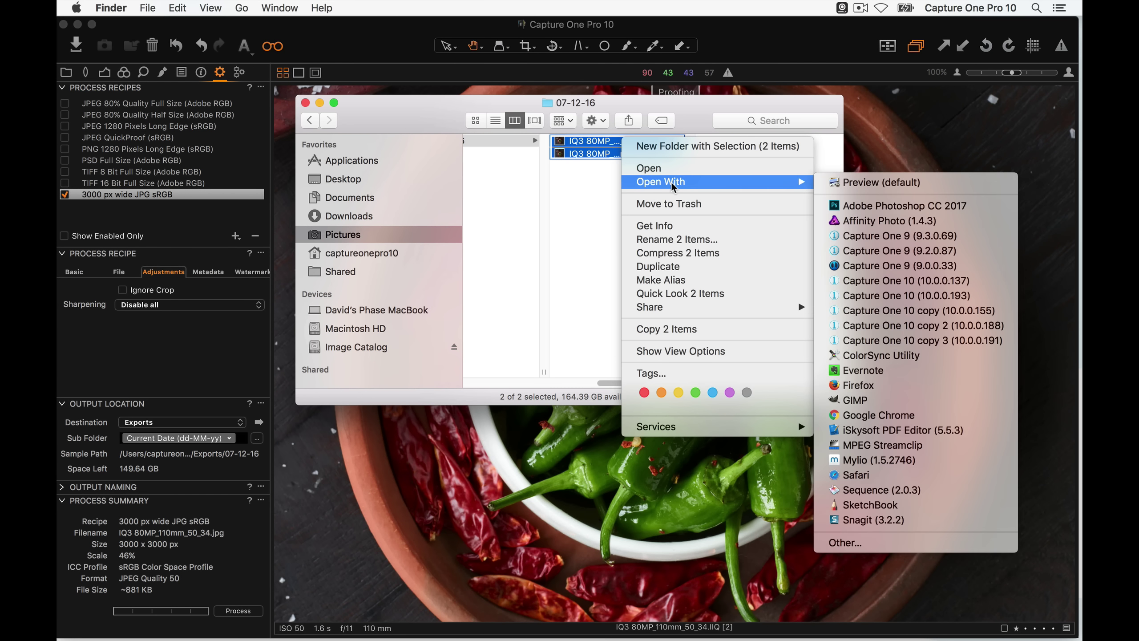
pyautogui.click(866, 206)
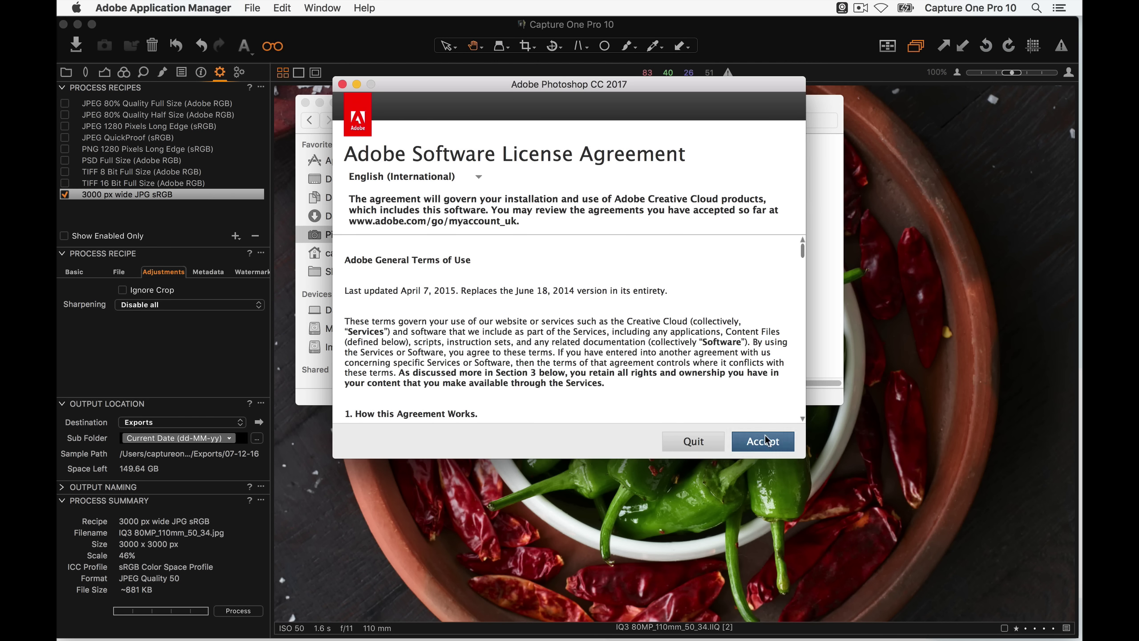
pyautogui.click(755, 436)
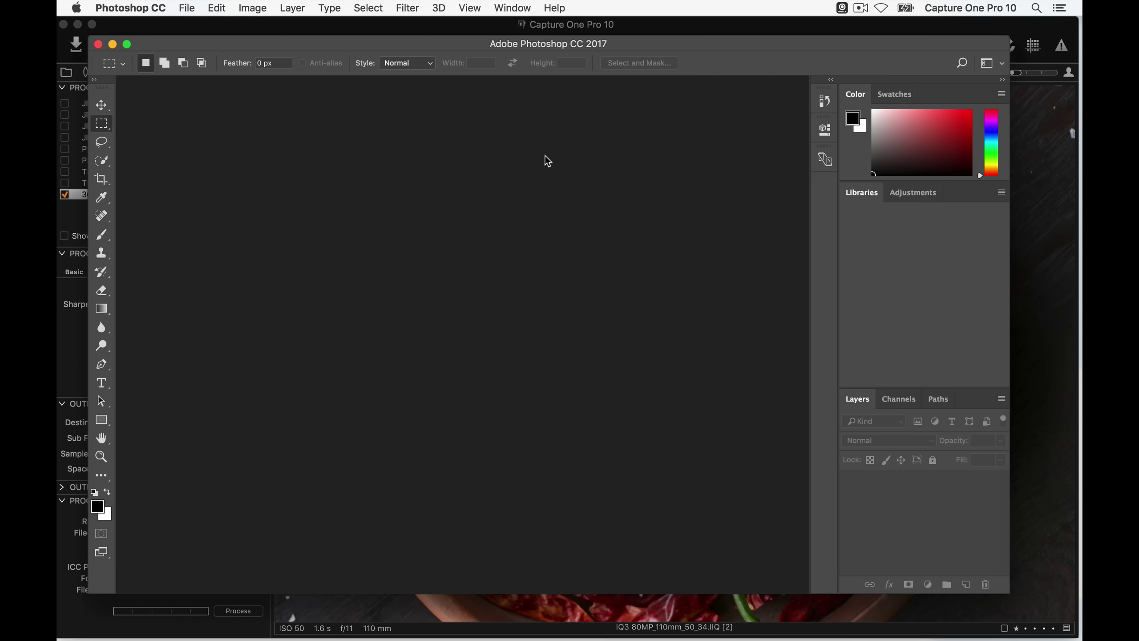
pyautogui.click(127, 44)
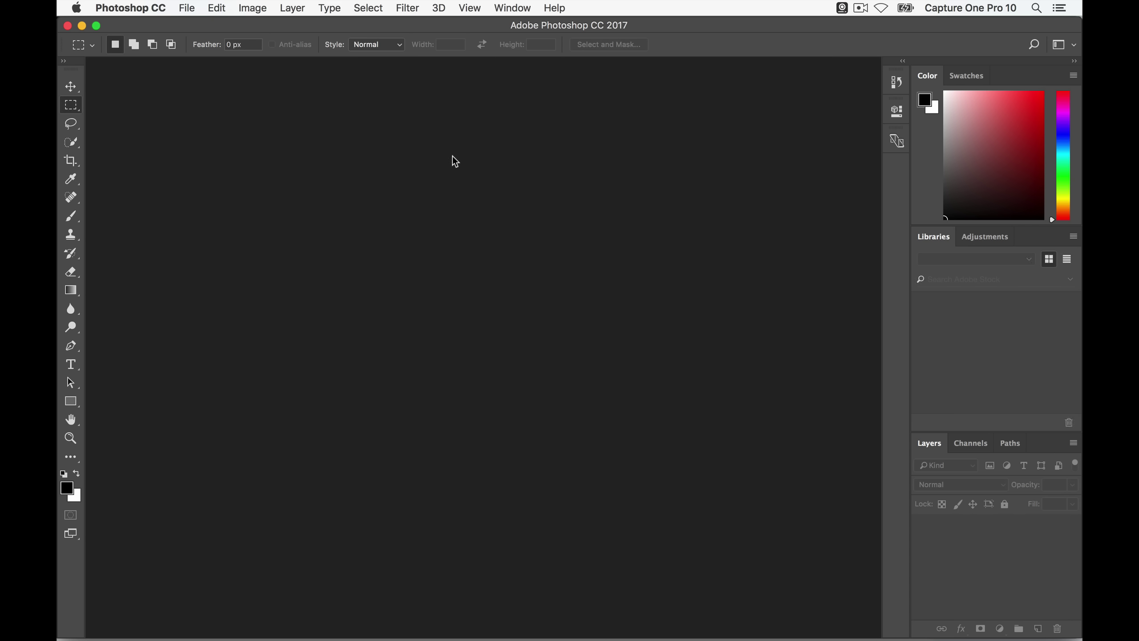
pyautogui.press('super+Tab')
pyautogui.moveTo(576, 151)
pyautogui.mouseDown()
pyautogui.moveTo(846, 602)
pyautogui.moveTo(839, 626)
pyautogui.moveTo(691, 611)
pyautogui.moveTo(569, 144)
pyautogui.mouseUp()
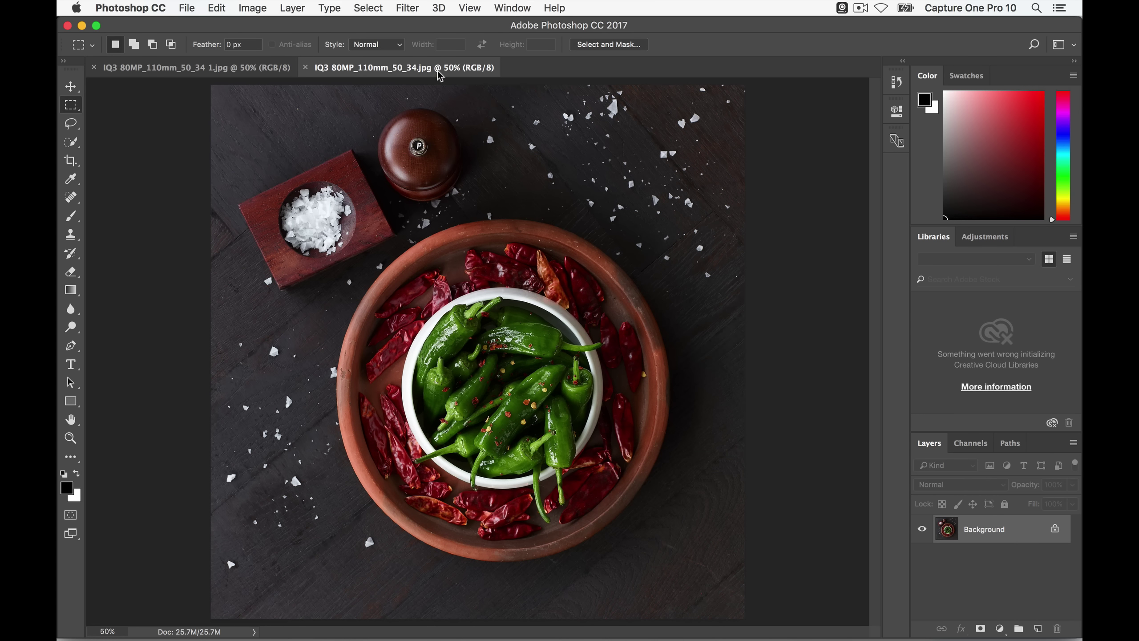
# - Set both JPEG documents to 100% magnification in Photoshop
pyautogui.click(71, 438)
pyautogui.click(477, 355)
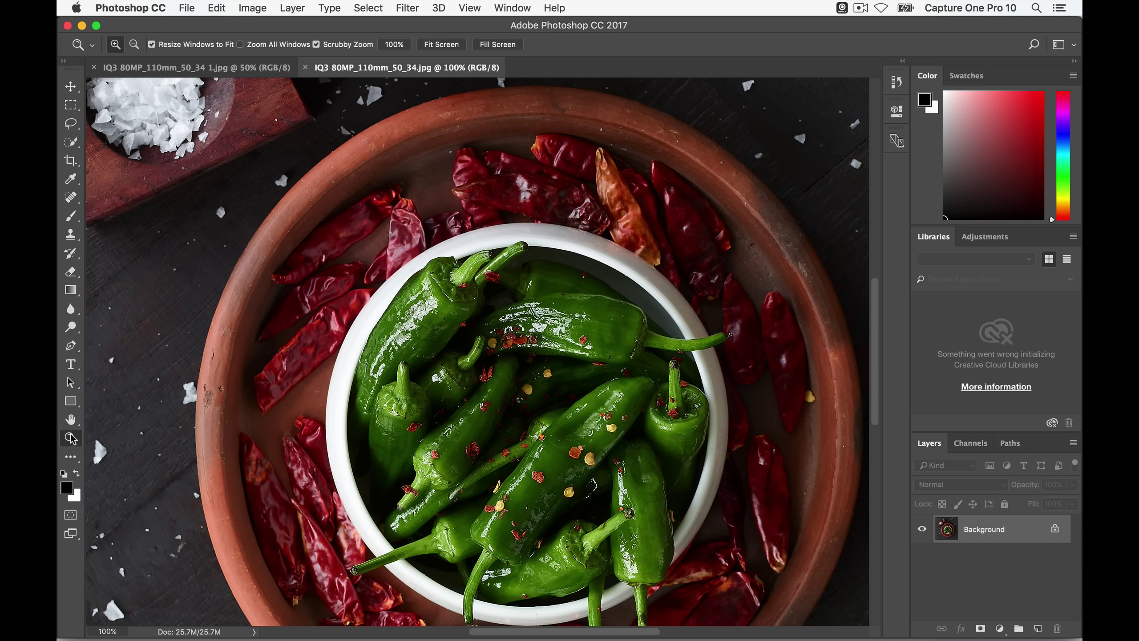
pyautogui.click(235, 73)
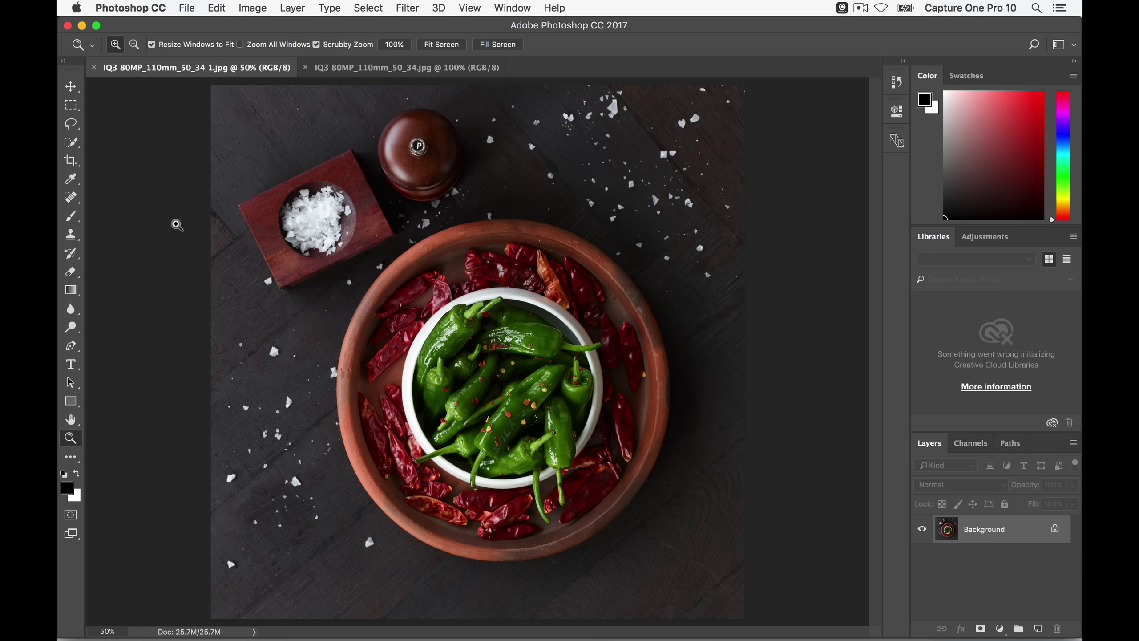
pyautogui.doubleClick(71, 439)
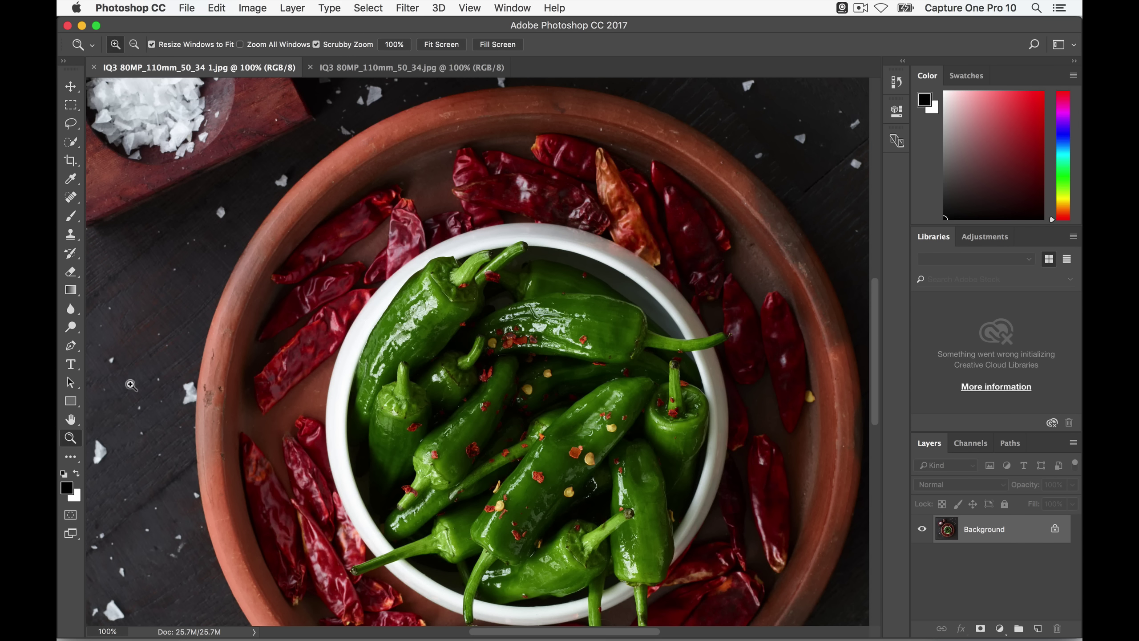
# - Compare the unsharpened and screen-sharpened JPEGs at 100% by alternating between the two documents, examining detail in the peppers
pyautogui.click(415, 72)
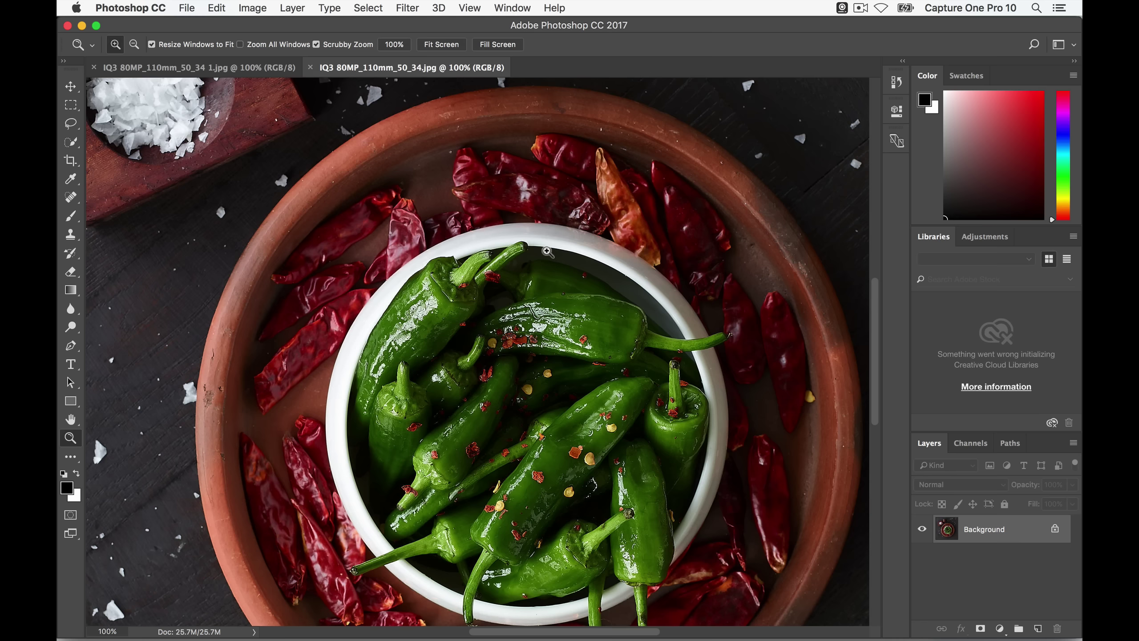
pyautogui.click(230, 73)
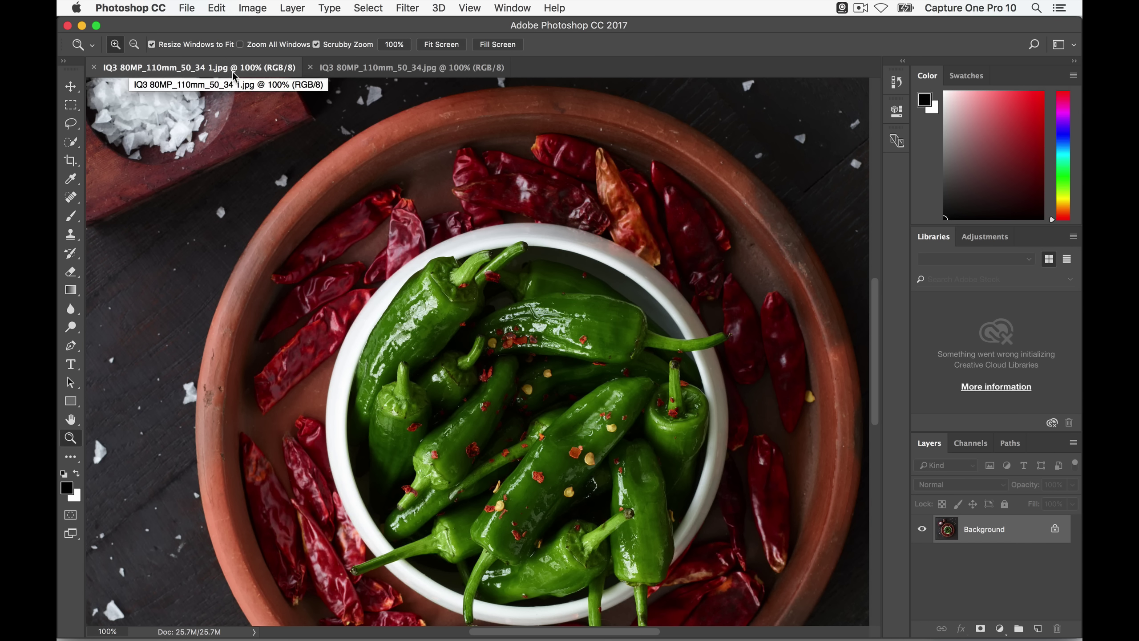
pyautogui.hotkey('ctrl', 'Tab')
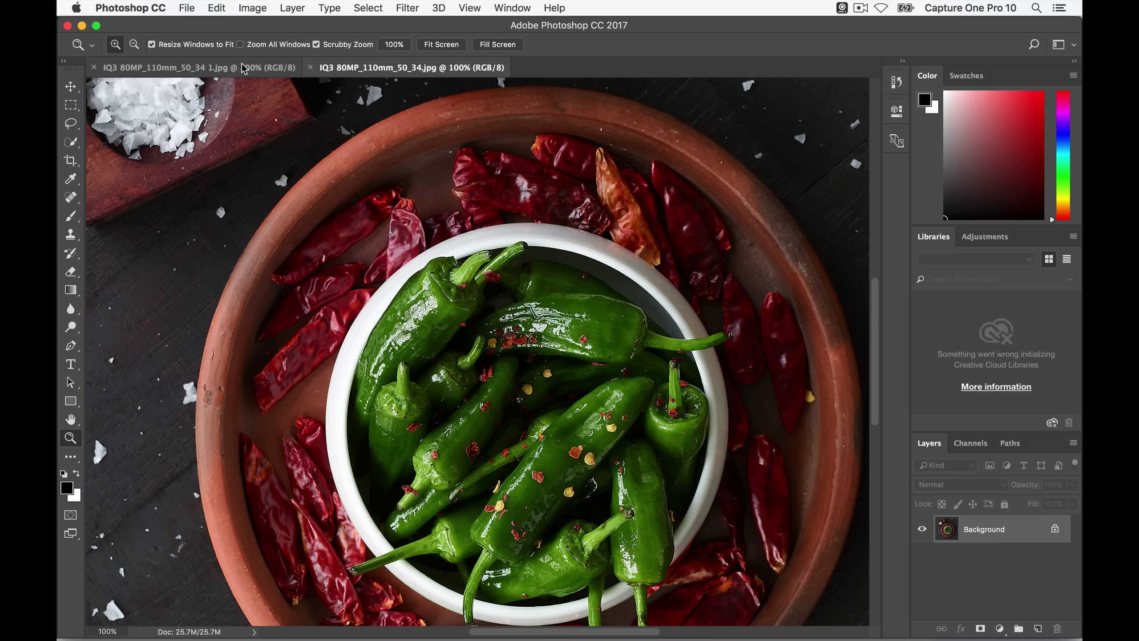
pyautogui.hotkey('ctrl', 'Tab')
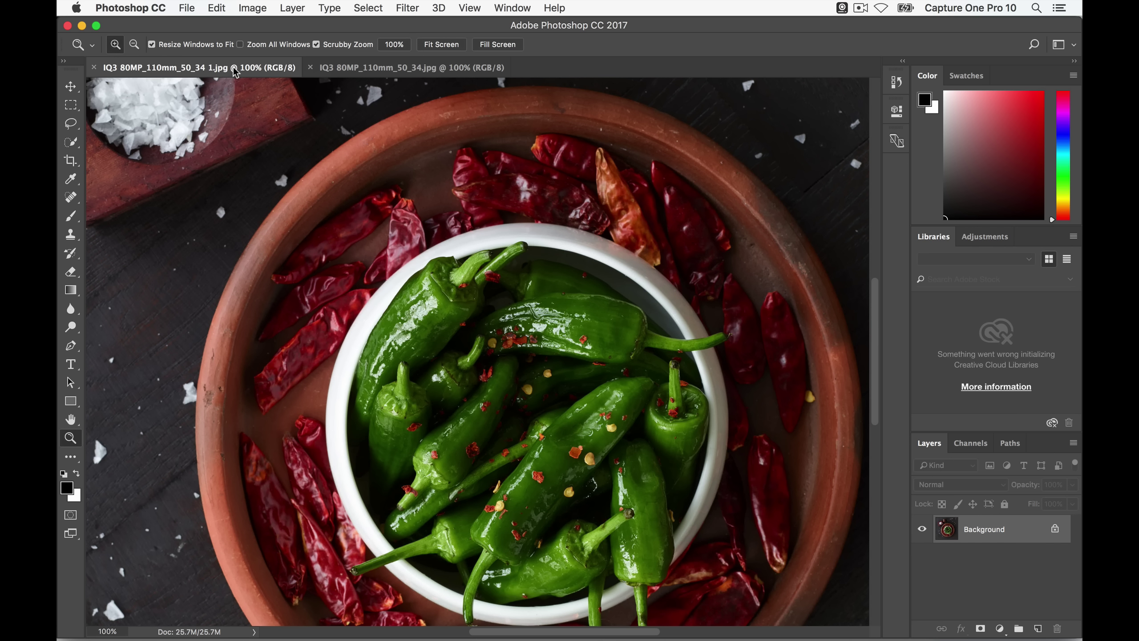
pyautogui.click(383, 71)
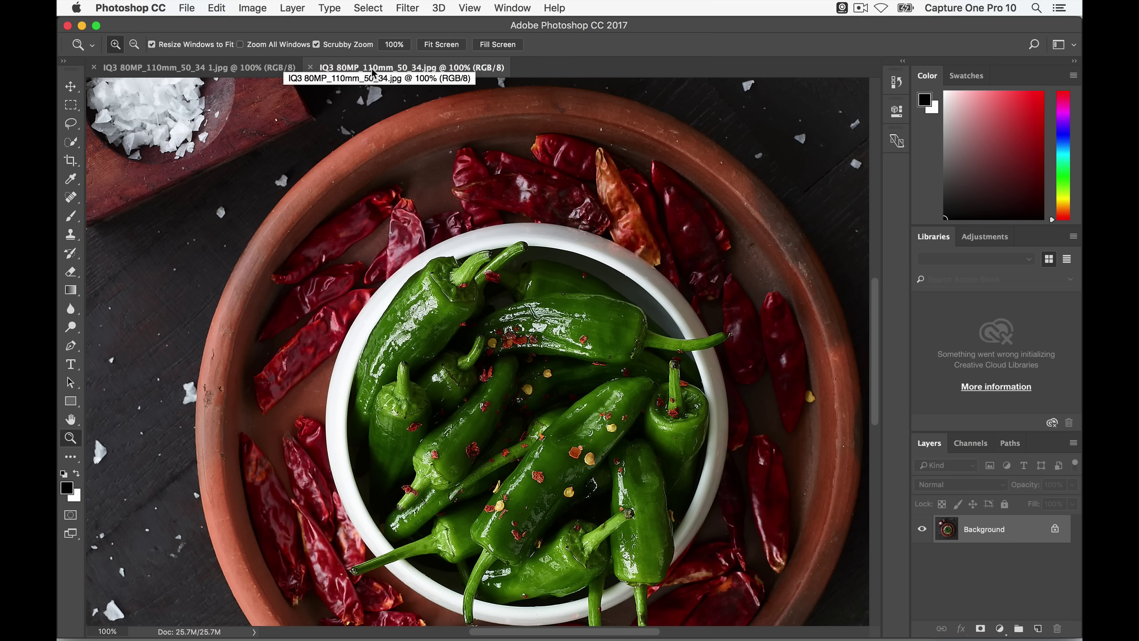
pyautogui.click(234, 72)
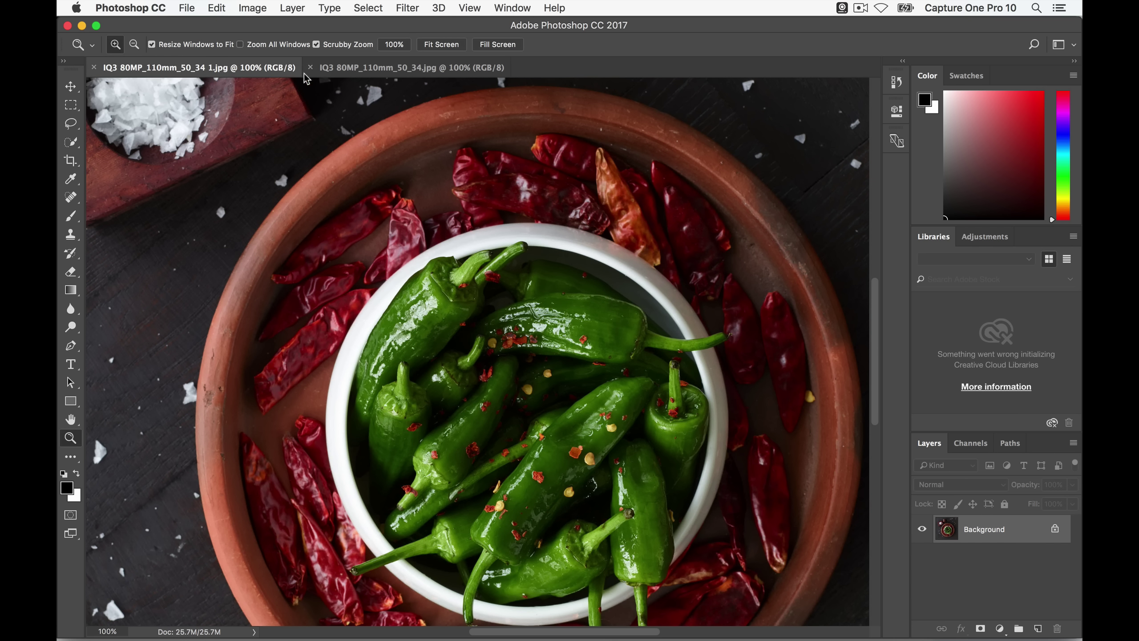
pyautogui.click(383, 72)
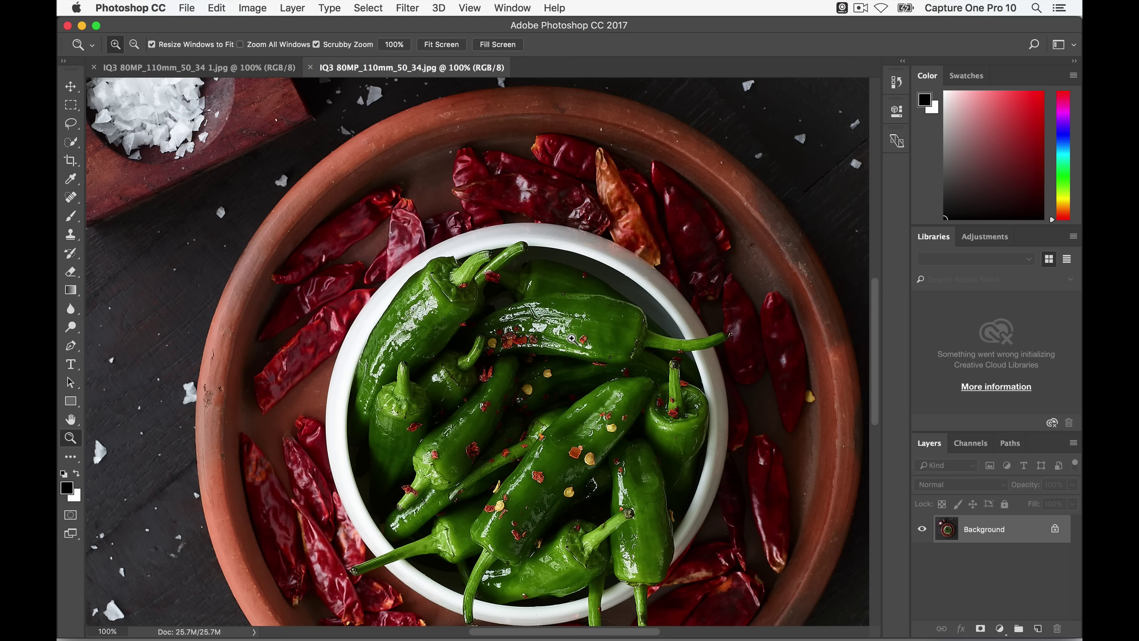
pyautogui.click(238, 67)
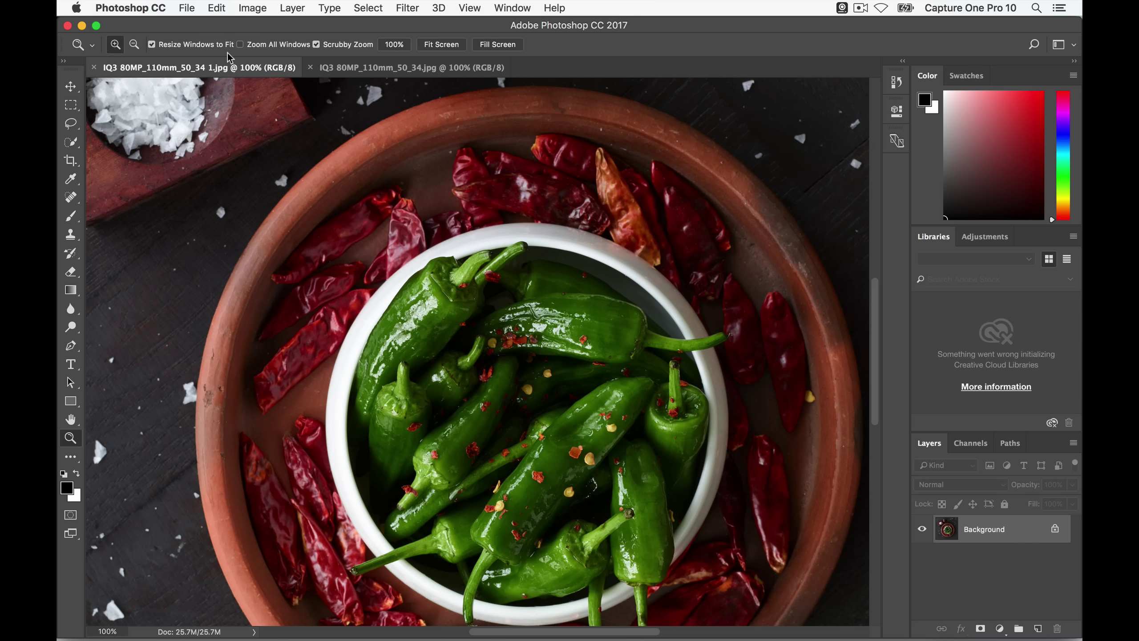
pyautogui.click(367, 68)
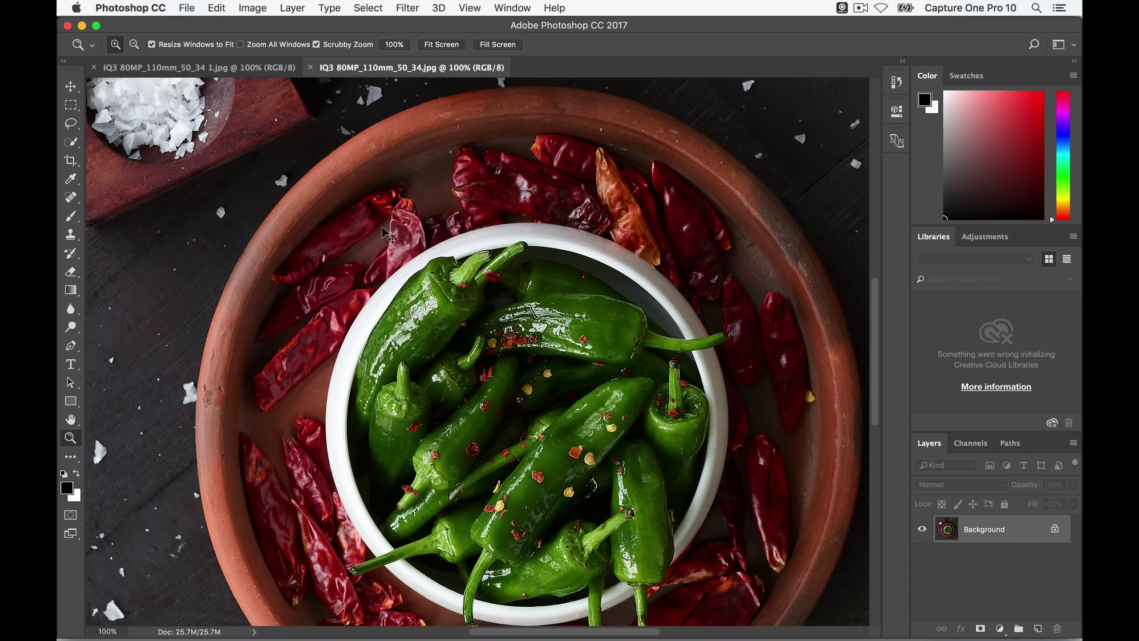
# - Return to Capture One and make all ICC profiles available in the recipe's basic settings
pyautogui.press('super+Tab')
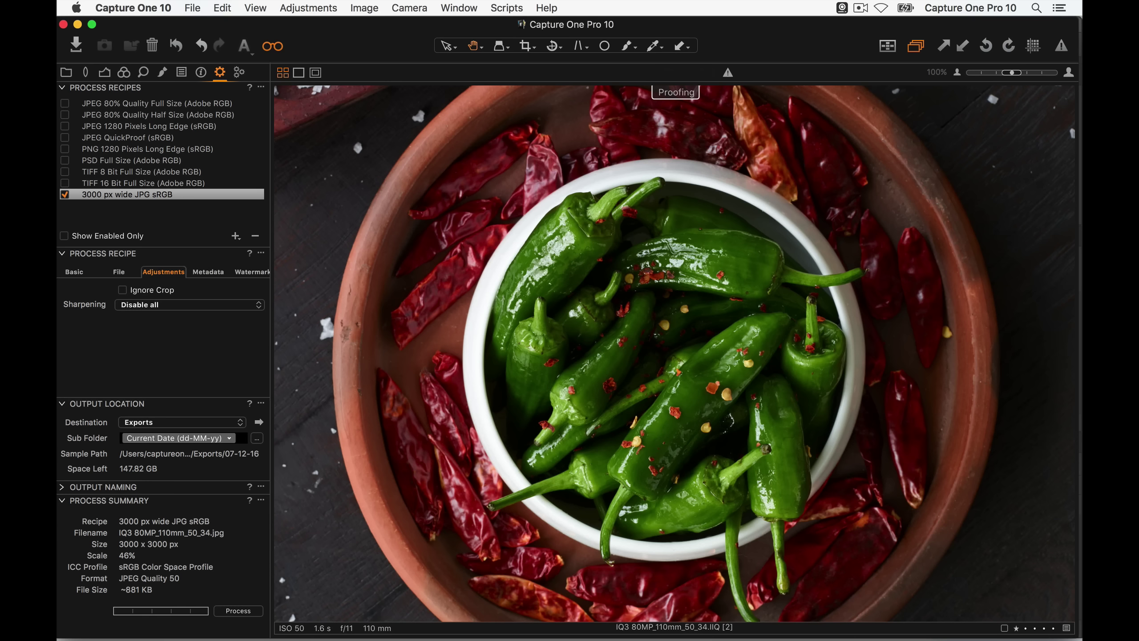
pyautogui.click(74, 272)
pyautogui.click(190, 322)
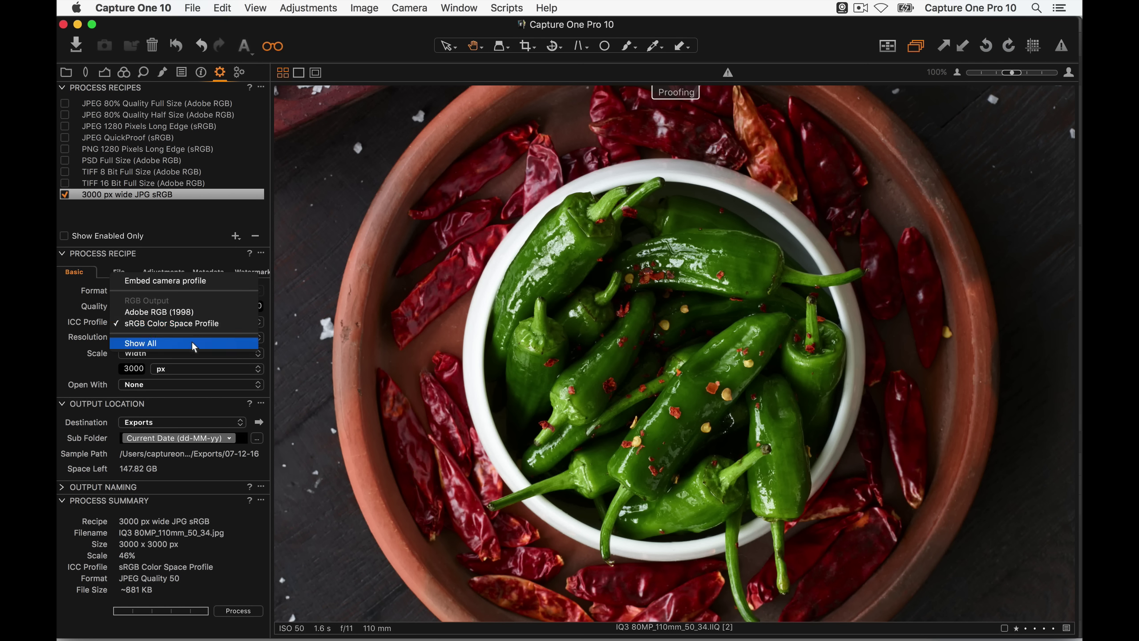
pyautogui.click(191, 343)
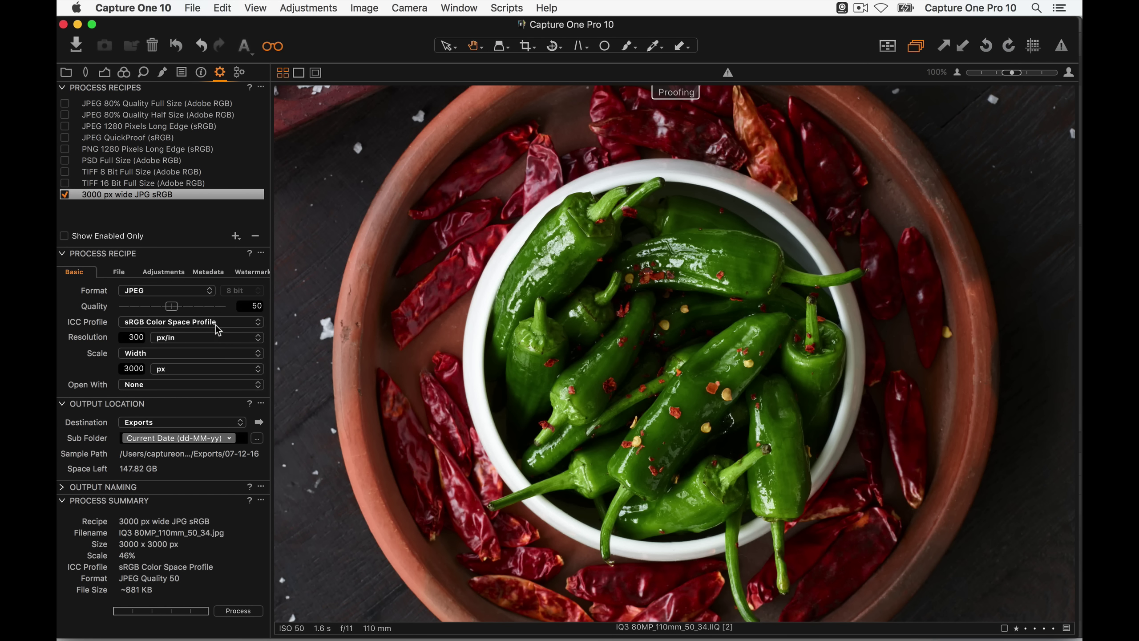
# - Browse the available RGB and CMYK output profiles and proof the image with WhiteWall_ICC_Hahnemuehle_William_Turner
pyautogui.click(216, 326)
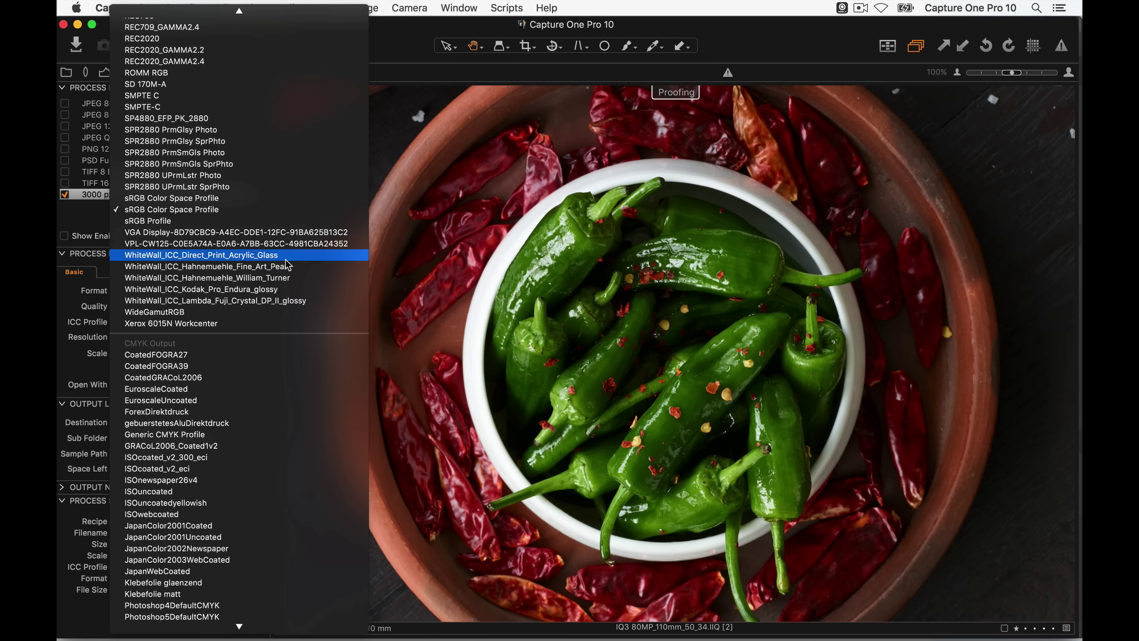
pyautogui.moveTo(212, 627)
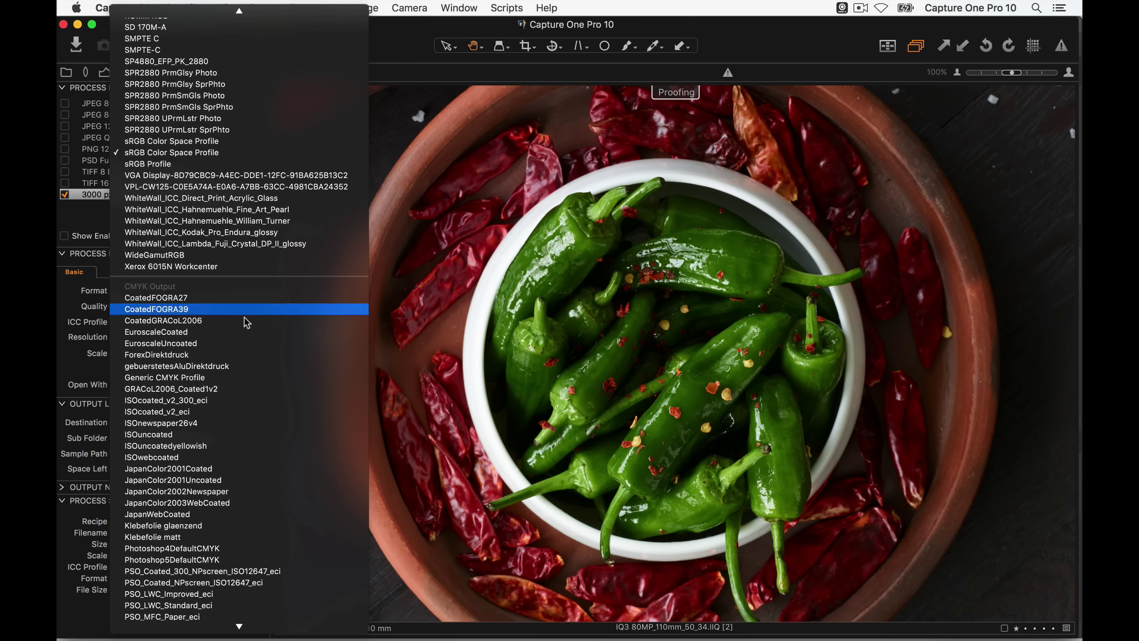
pyautogui.click(71, 287)
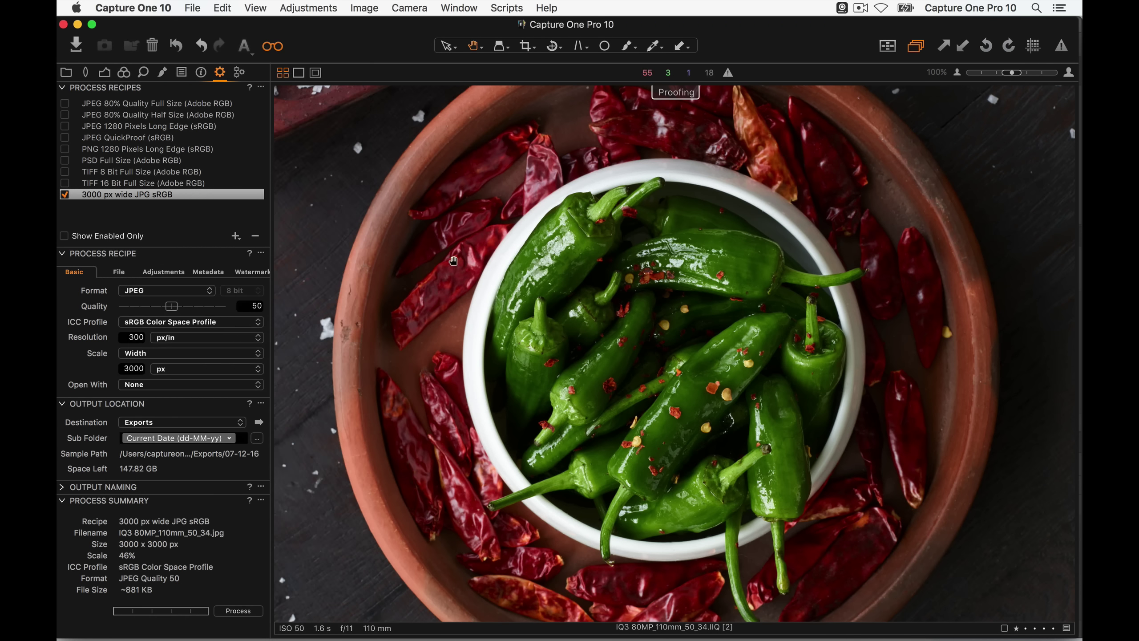
pyautogui.click(205, 322)
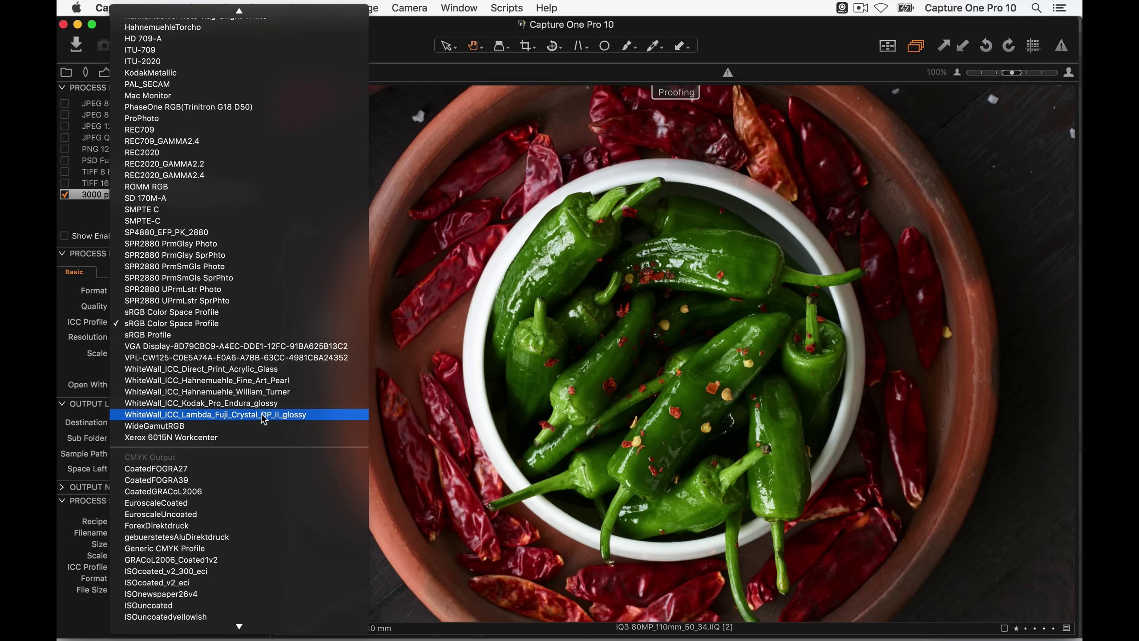
pyautogui.click(275, 392)
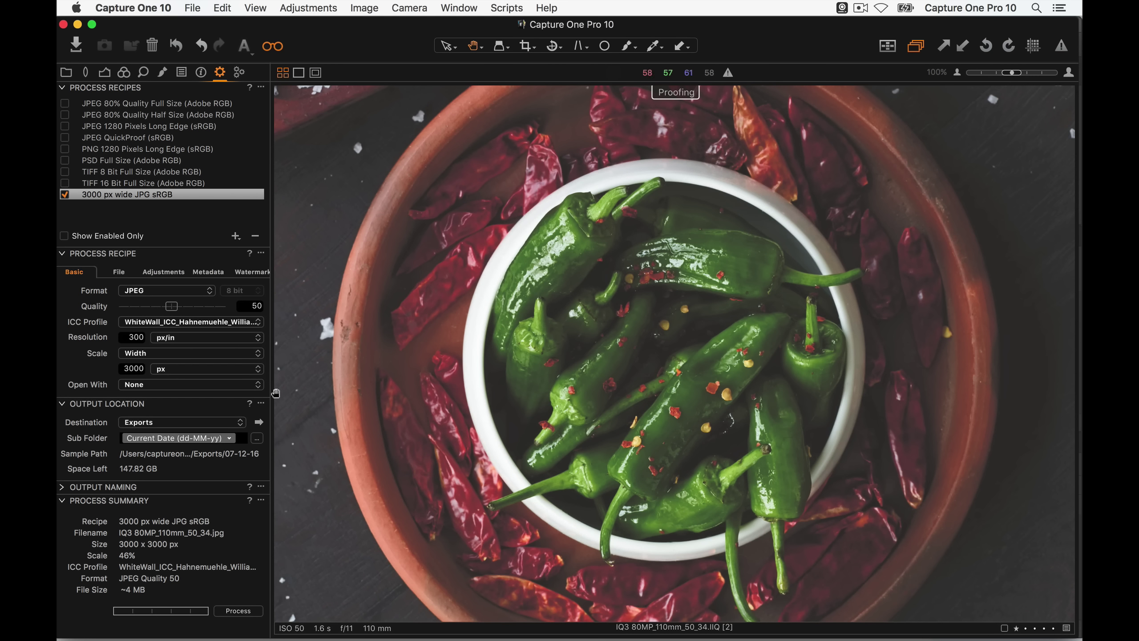
# - Restore the recommended ICC profile list and set the recipe's profile to sRGB Color Space Profile
pyautogui.click(215, 321)
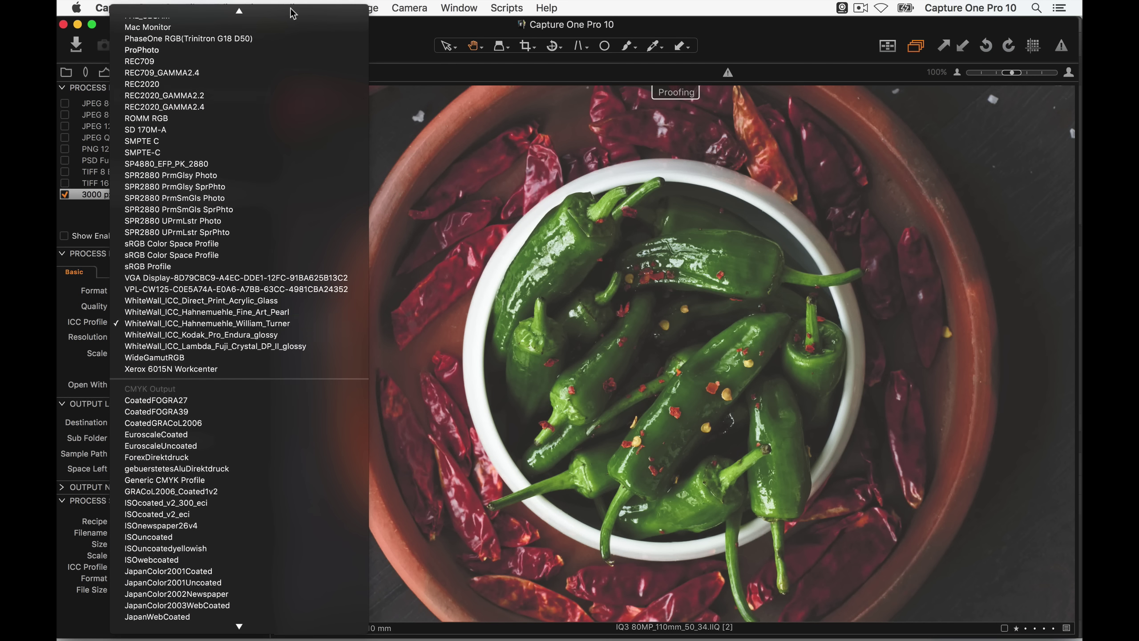
pyautogui.moveTo(273, 6)
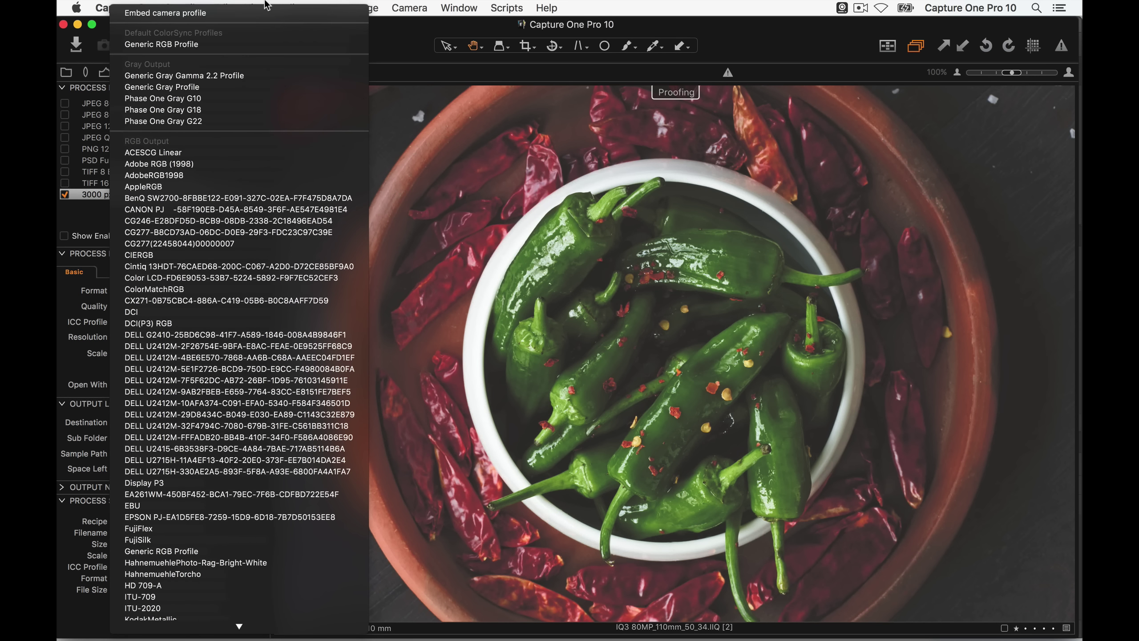
pyautogui.moveTo(233, 624)
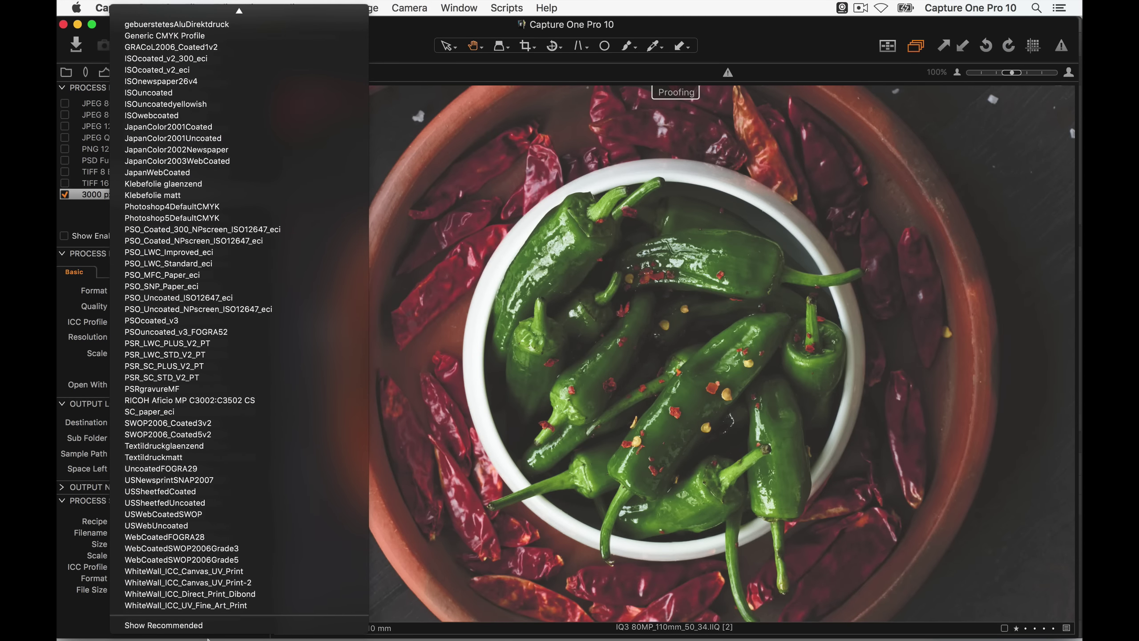
pyautogui.click(206, 626)
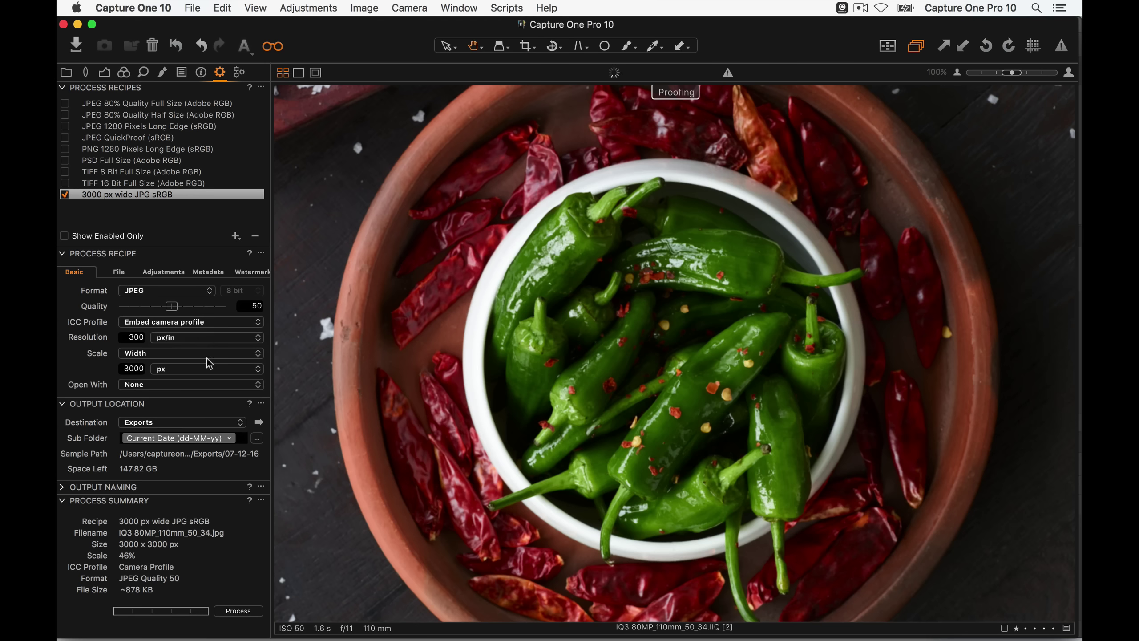
pyautogui.click(188, 326)
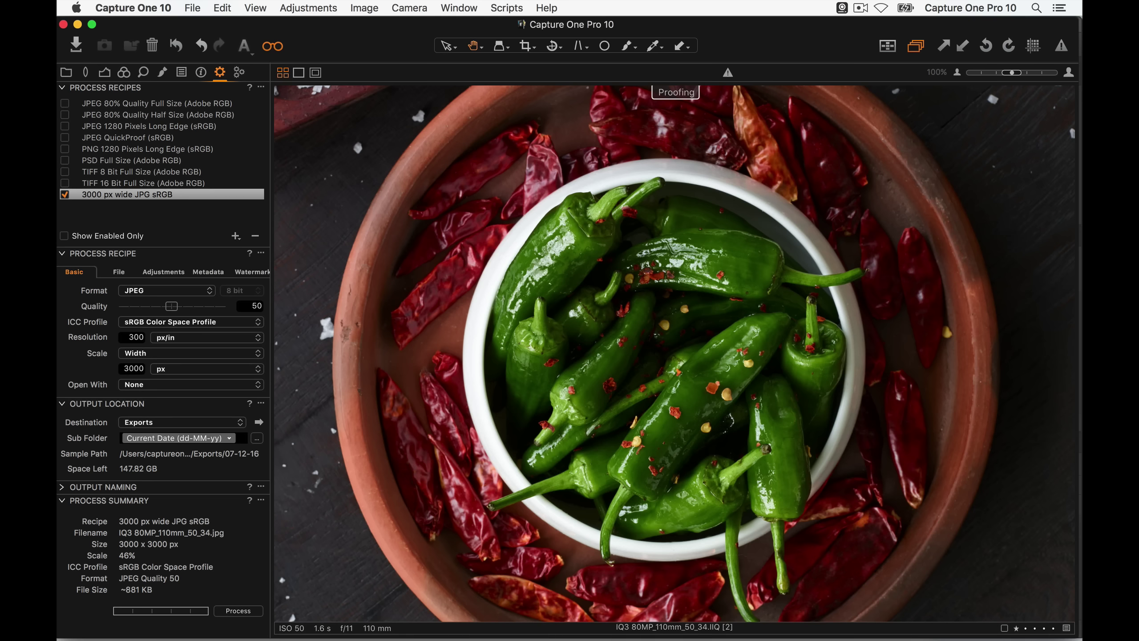
# - Set the recipe's sharpening adjustment to Output Sharpening for Screen
pyautogui.click(170, 272)
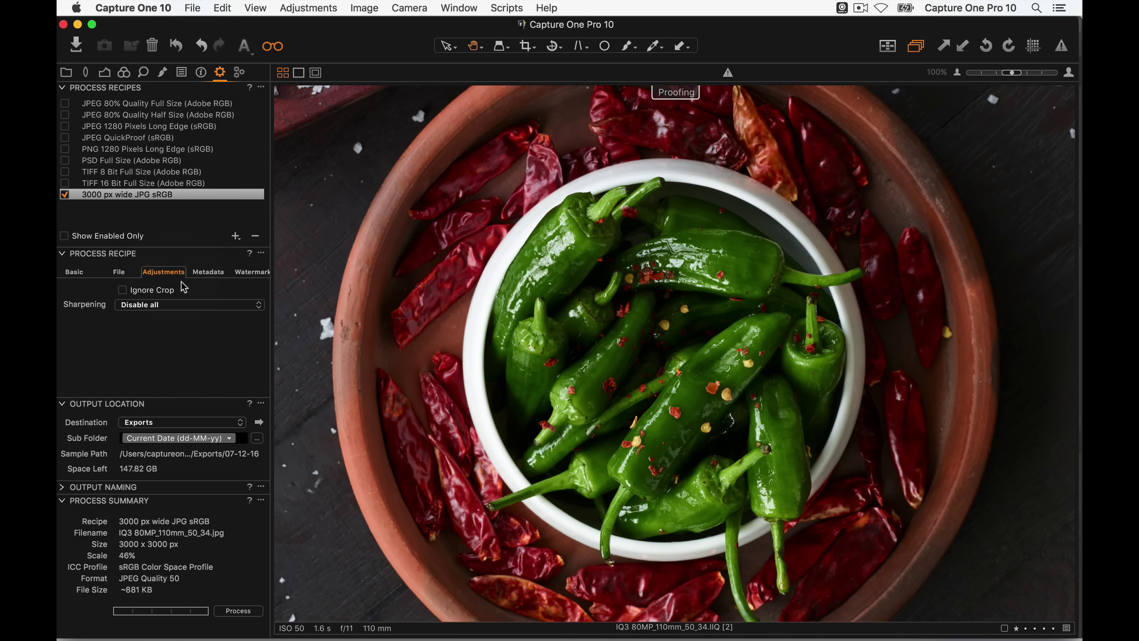
pyautogui.click(179, 305)
pyautogui.click(190, 284)
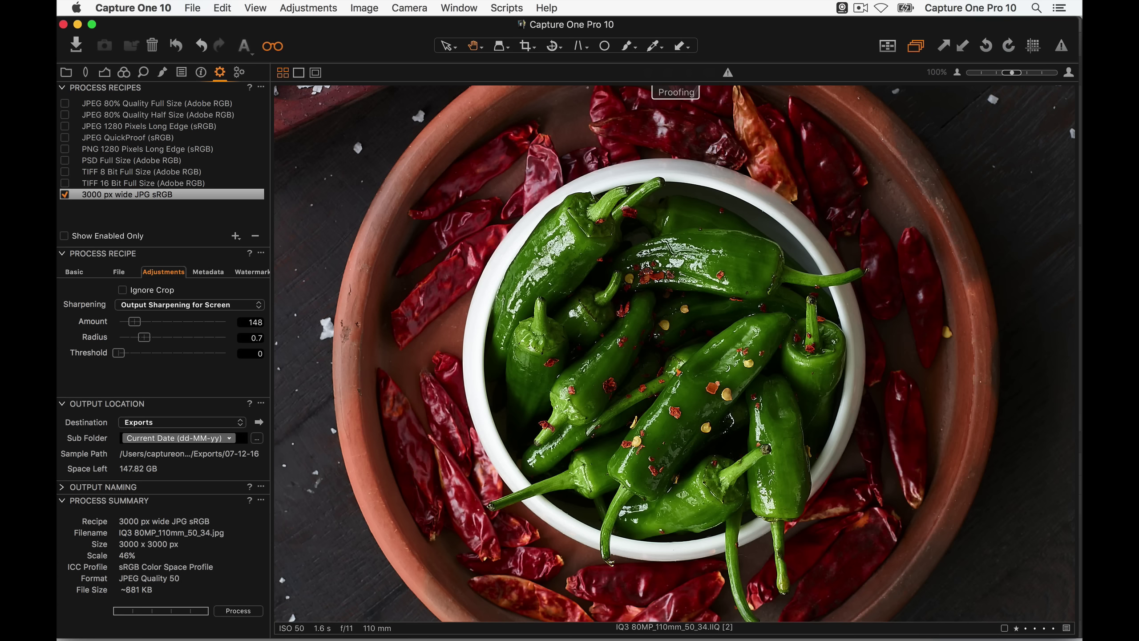
# - Open the print dialog to view its sharpening and color profile settings, and cancel without printing
pyautogui.click(192, 7)
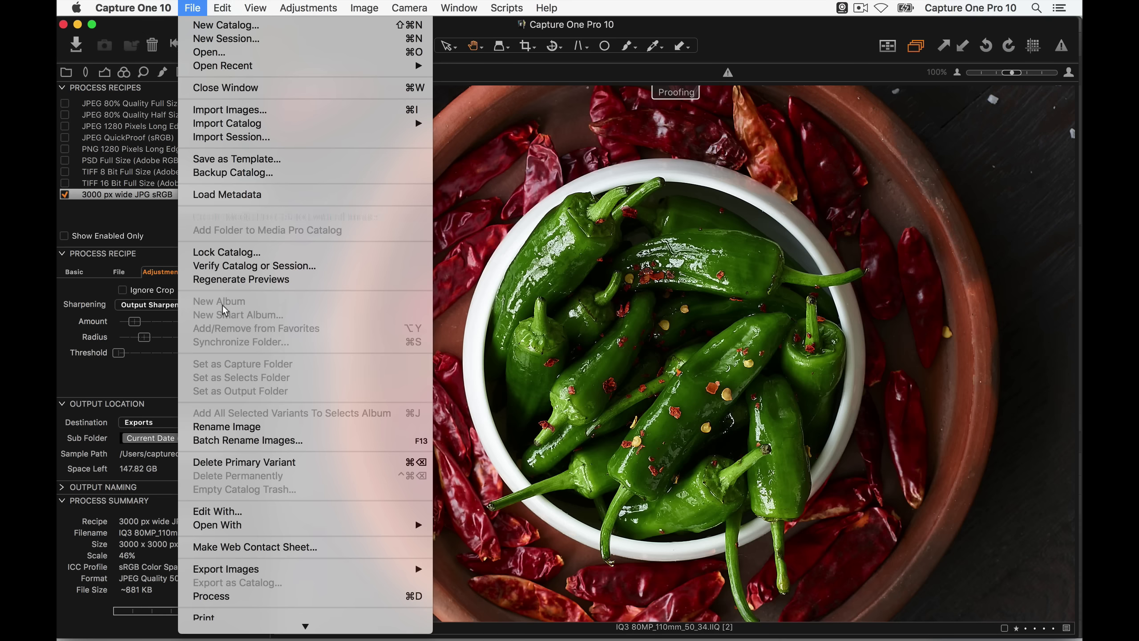
pyautogui.scroll(-1, 265, 585)
pyautogui.click(269, 589)
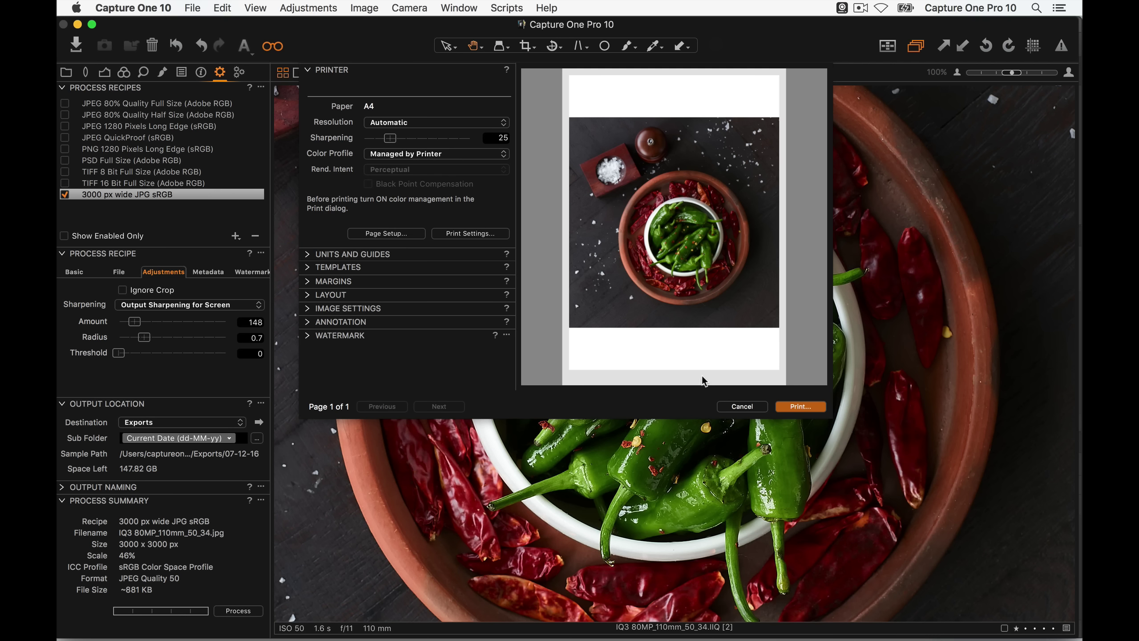
pyautogui.click(754, 406)
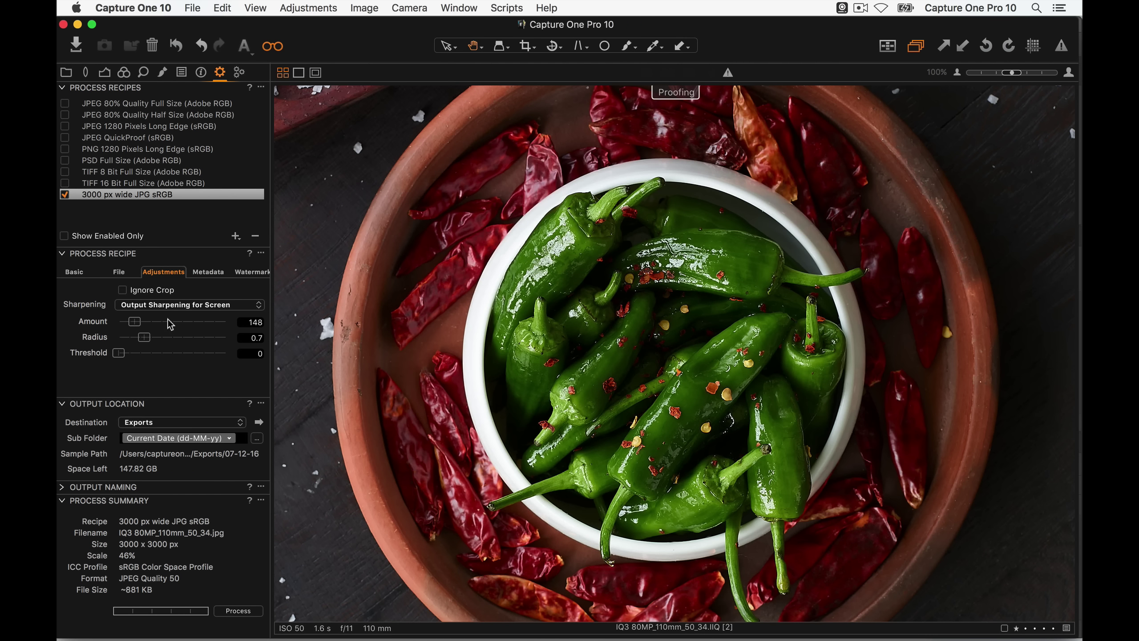
# - Review the output sharpening options of the 3000 px wide JPG sRGB recipe and set its sharpening to Disable all
pyautogui.click(180, 305)
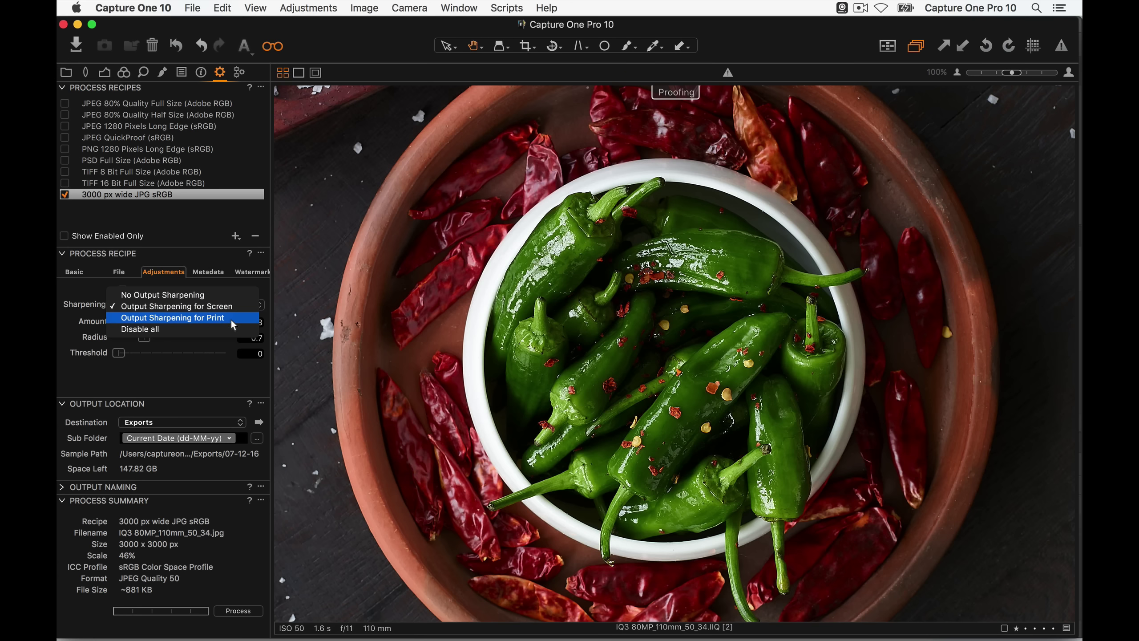
pyautogui.click(268, 286)
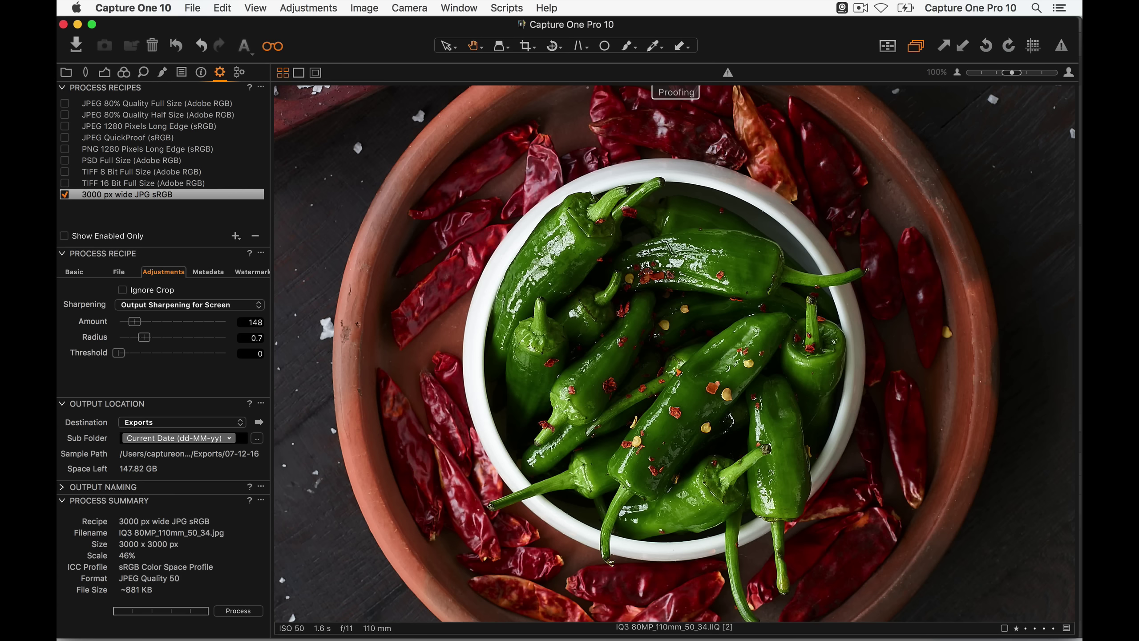
pyautogui.click(193, 305)
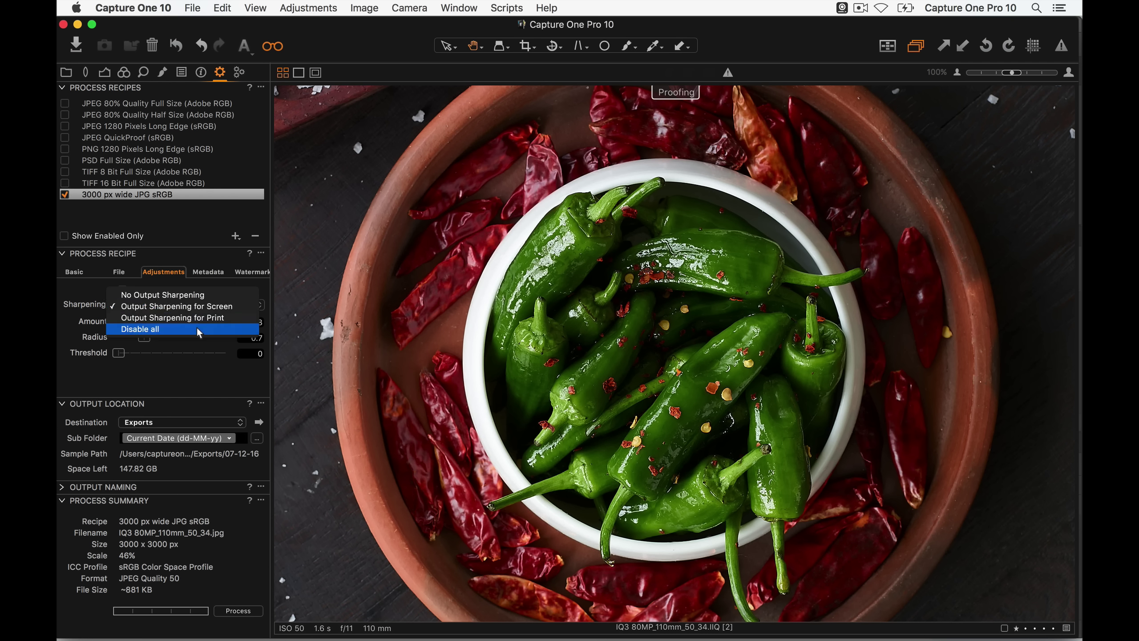
pyautogui.click(196, 327)
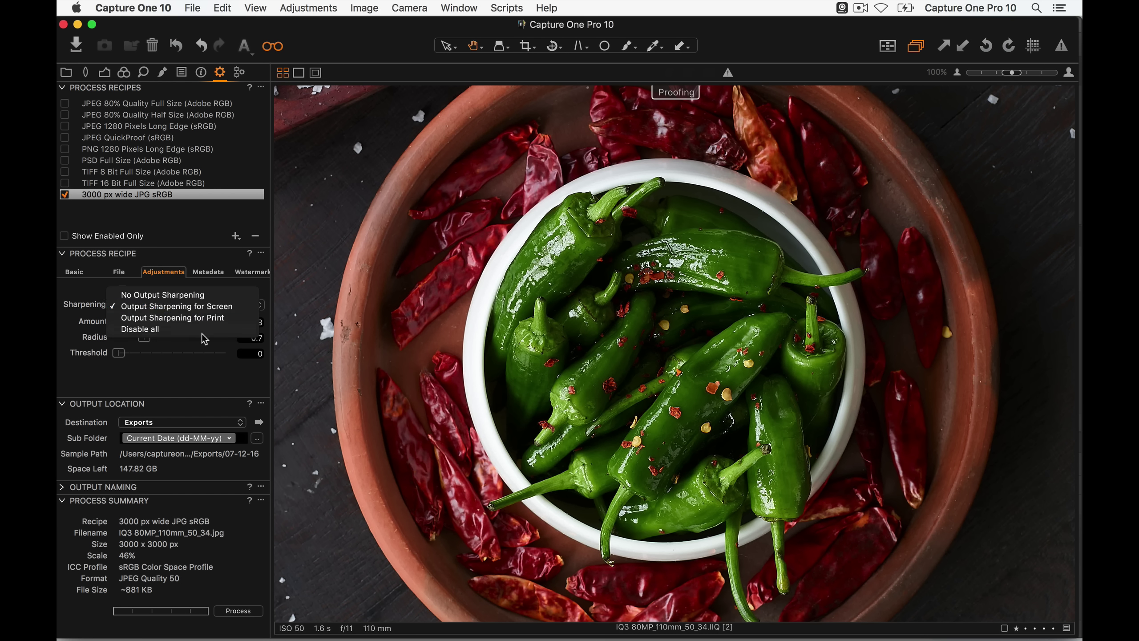
# - Check the Lens Correction settings and return the recipe's sharpening to Output Sharpening for Screen
pyautogui.click(87, 72)
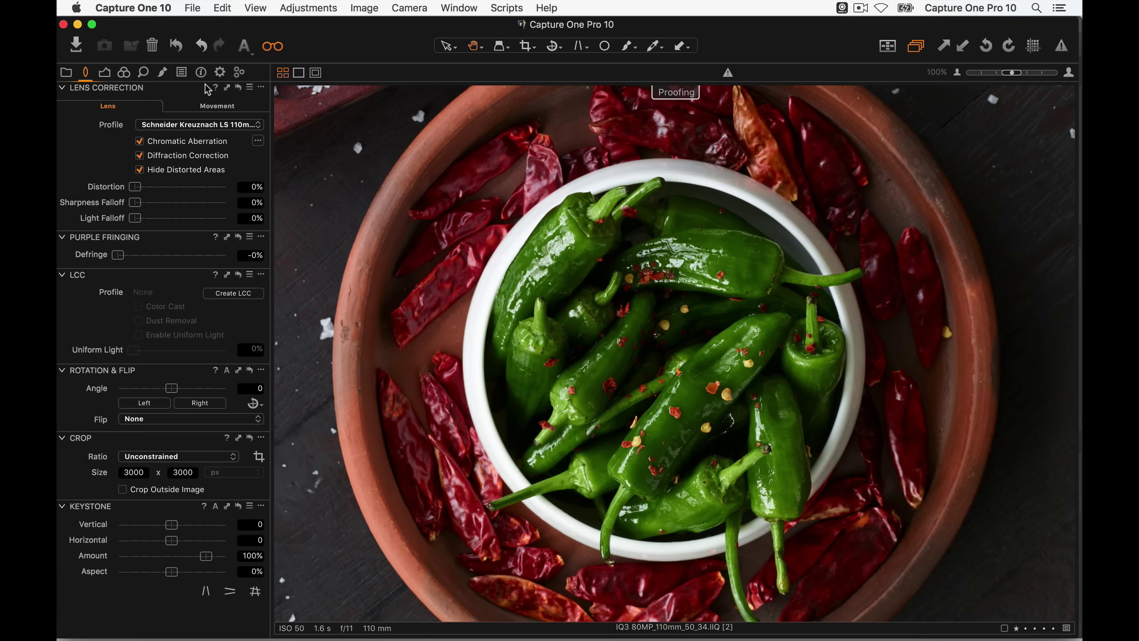
pyautogui.click(220, 72)
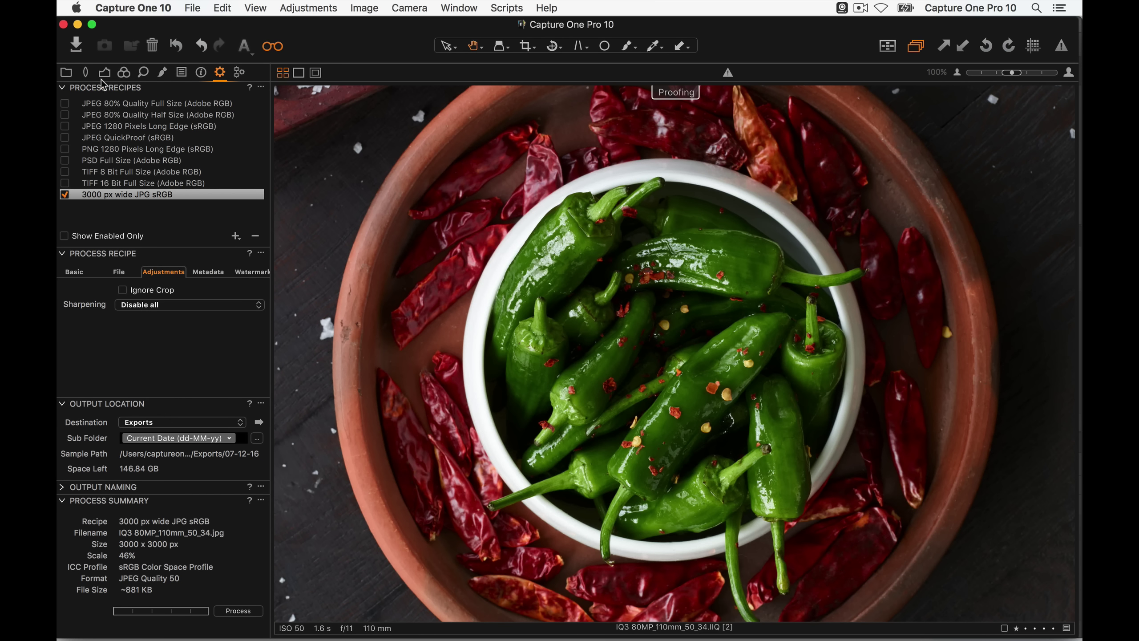
pyautogui.click(88, 73)
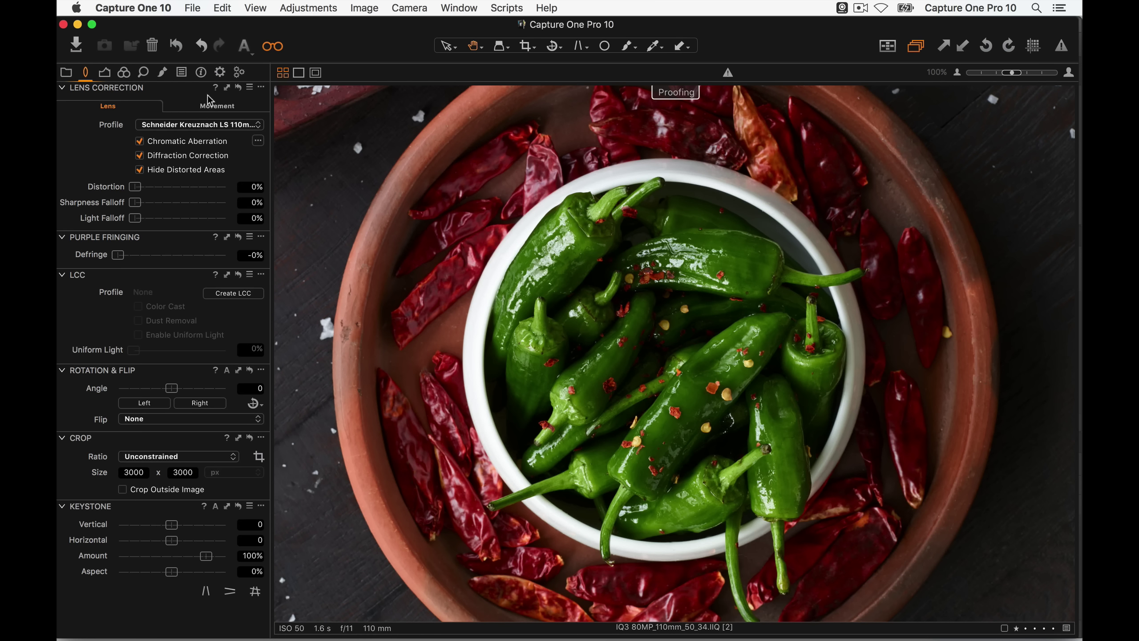
pyautogui.click(220, 72)
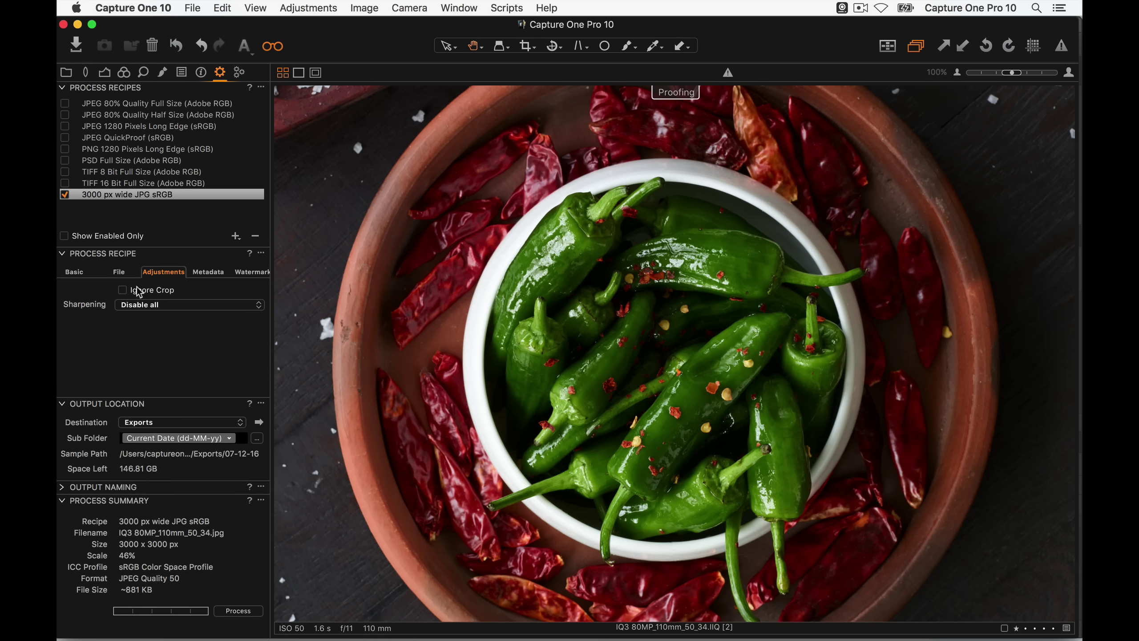
pyautogui.click(153, 305)
pyautogui.click(185, 282)
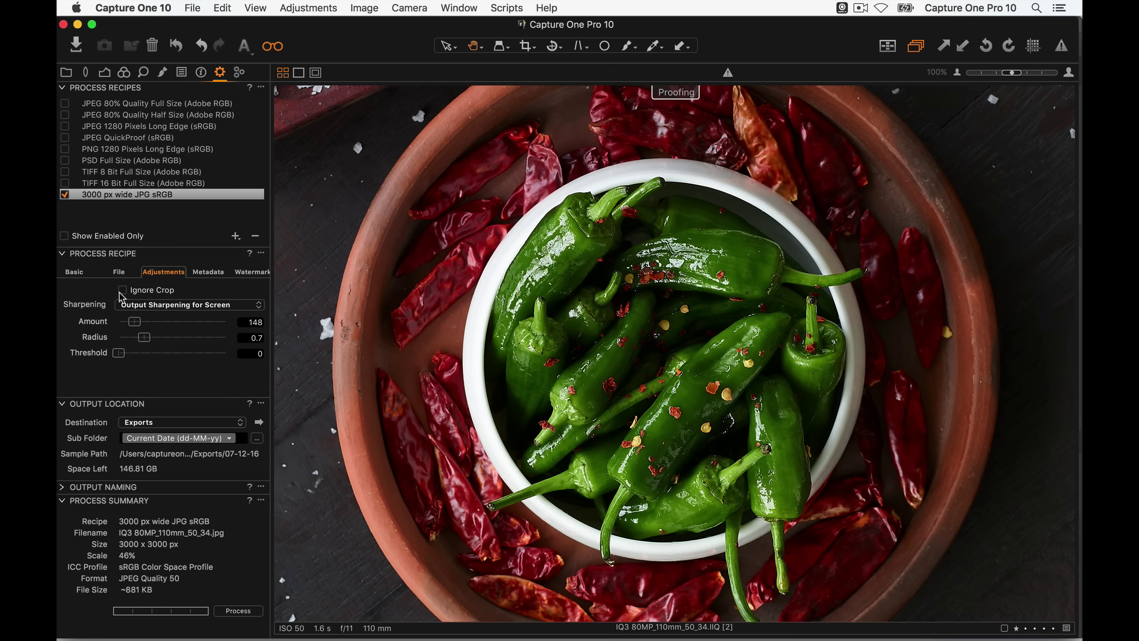
# - Set the sharpening of the TIFF 16 Bit Full Size (Adobe RGB) recipe to Disable all
pyautogui.click(155, 182)
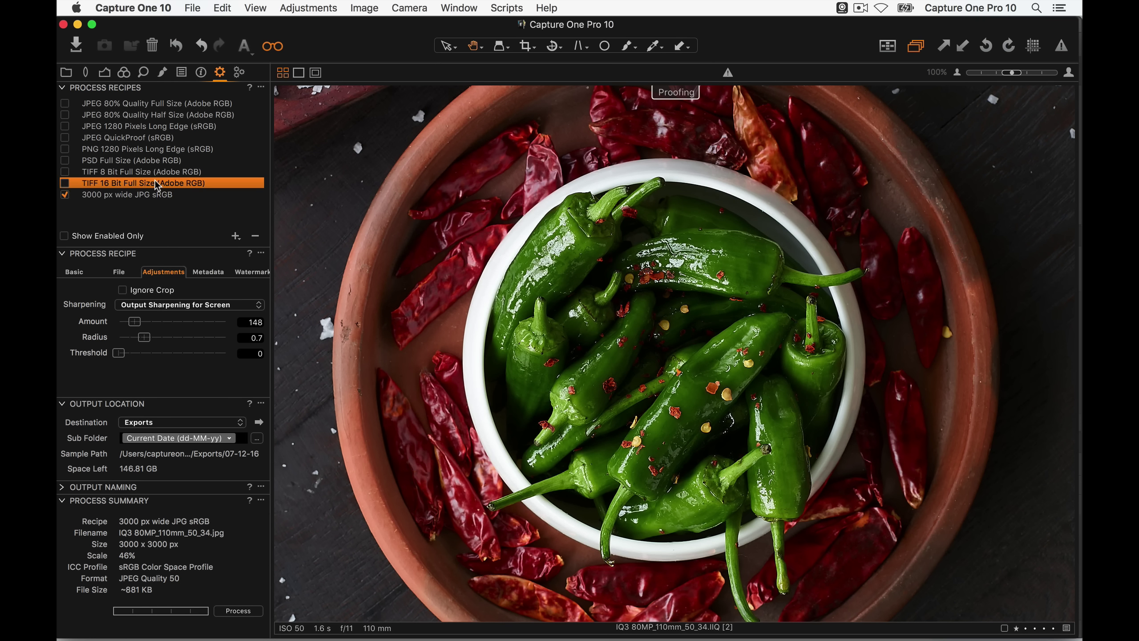
pyautogui.click(169, 305)
pyautogui.click(180, 328)
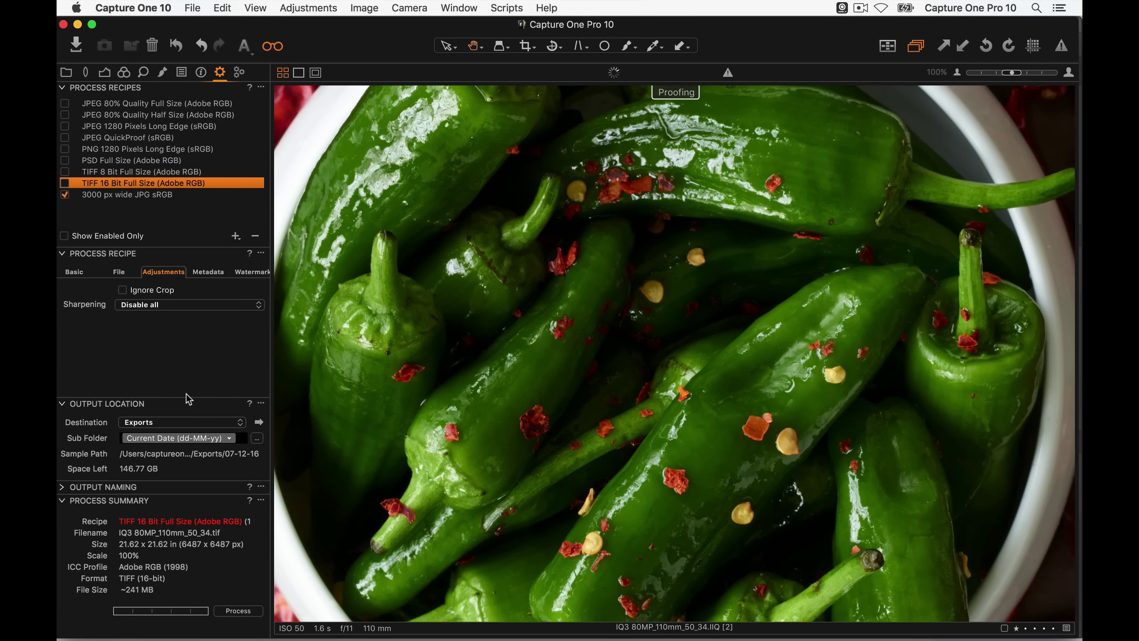
# - Compare the basic settings of the JPG and 16-bit TIFF recipes, and set the TIFF recipe's fixed scale to 250%
pyautogui.click(153, 194)
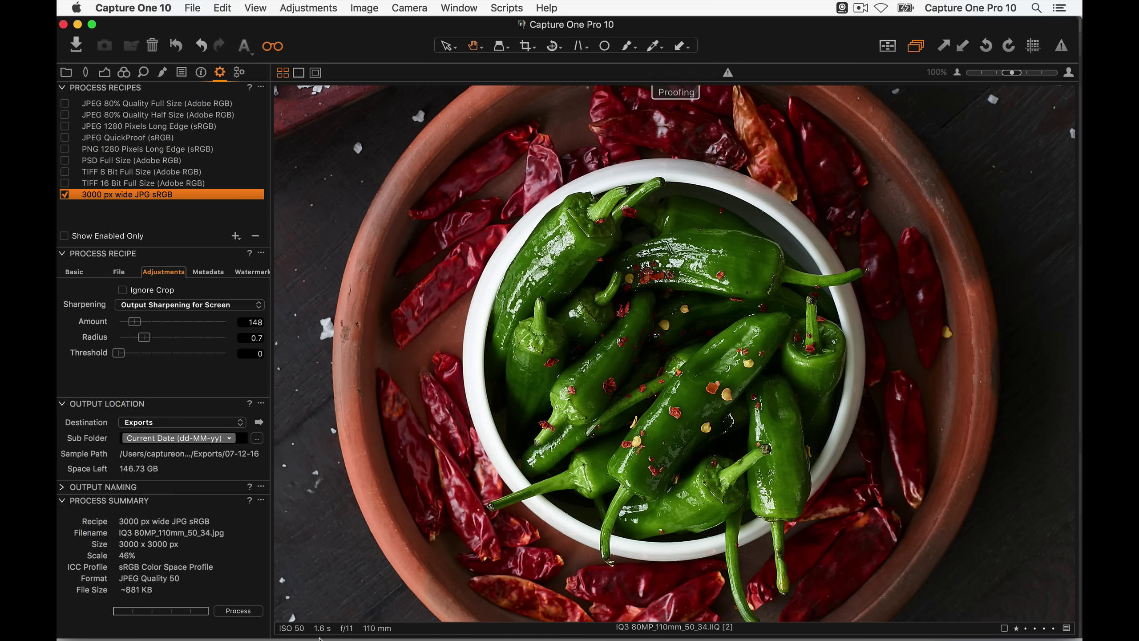
pyautogui.click(78, 274)
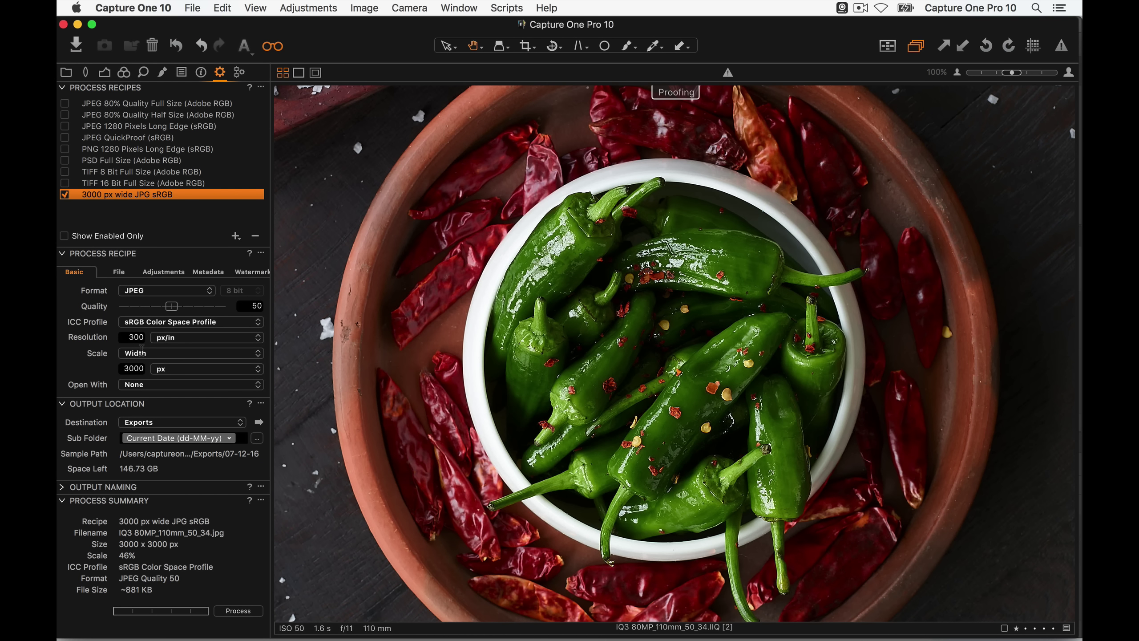
pyautogui.click(146, 182)
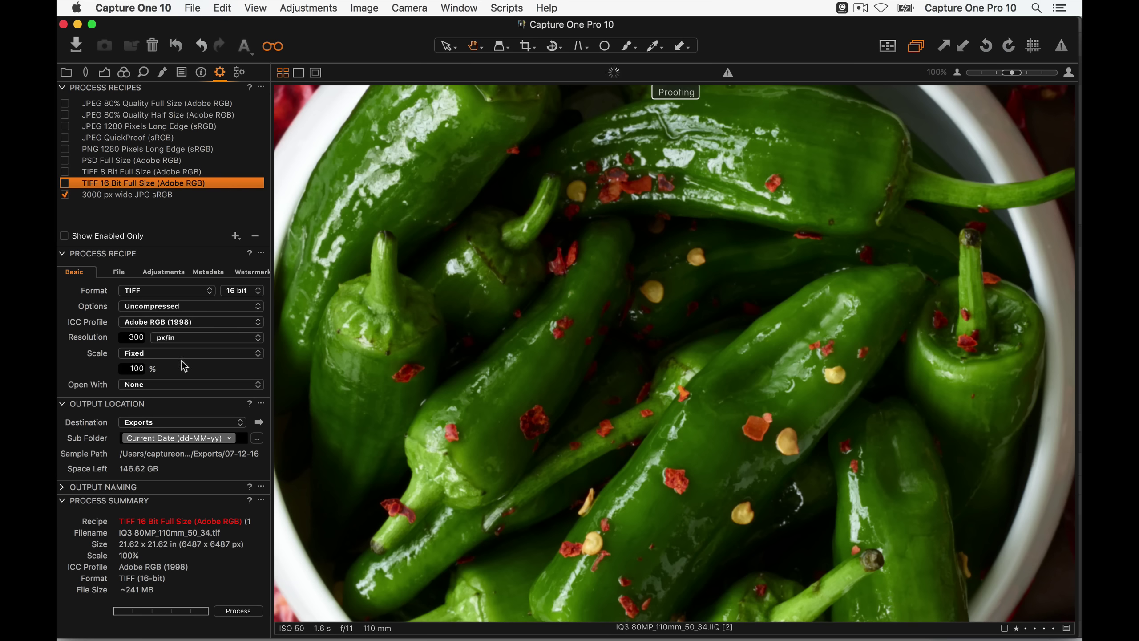
pyautogui.click(131, 368)
pyautogui.write('3')
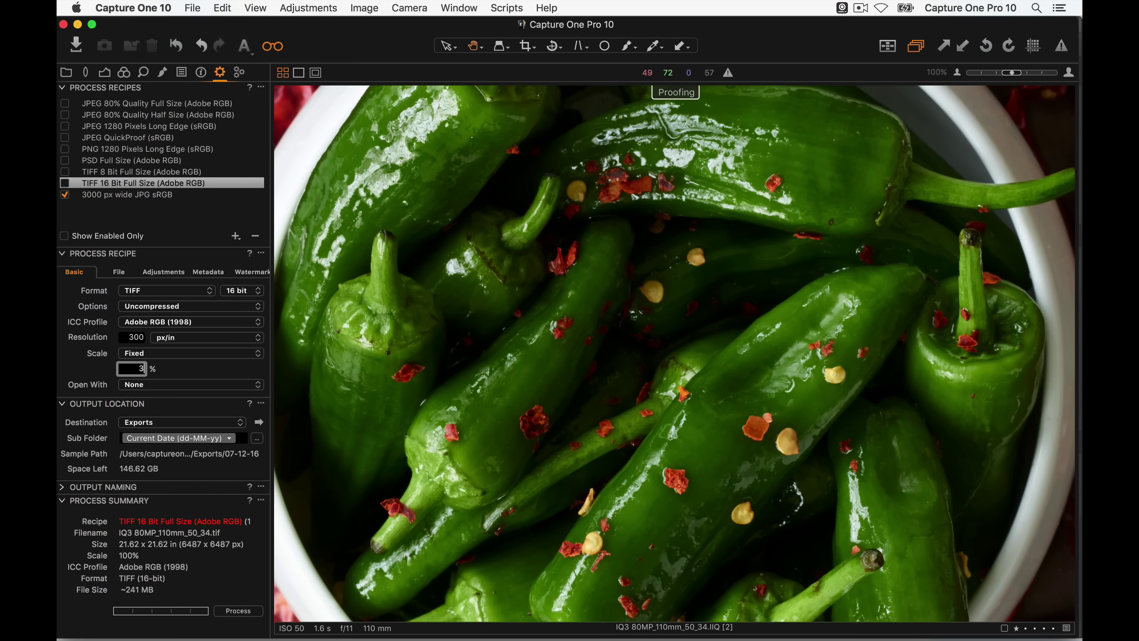
pyautogui.write('00')
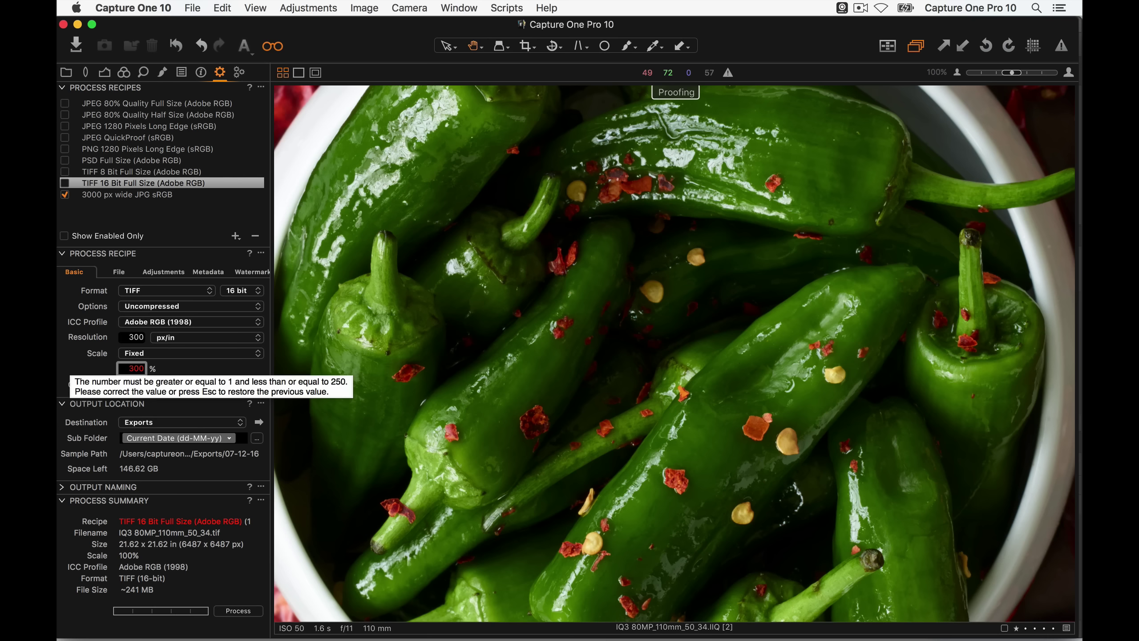
pyautogui.press('BackSpace')
pyautogui.press('BackSpace')
pyautogui.press('BackSpace')
pyautogui.write('250')
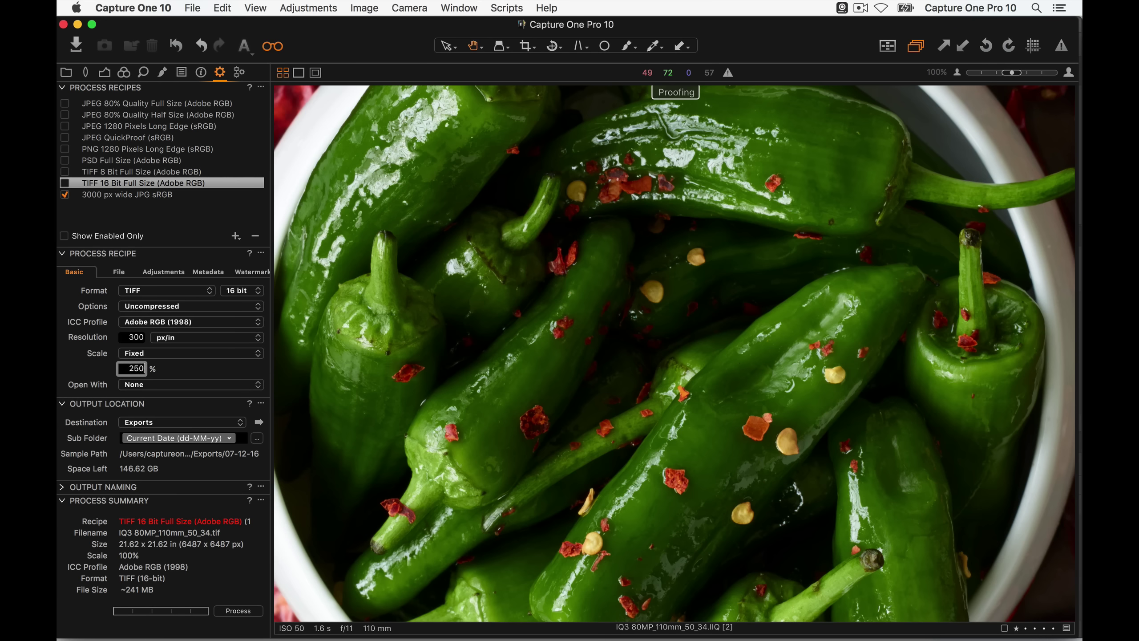
pyautogui.press('Return')
# - Set the TIFF recipe's sharpening to Output Sharpening for Screen with amount 319 and radius 0.6
pyautogui.moveTo(853, 395)
pyautogui.mouseDown()
pyautogui.moveTo(776, 351)
pyautogui.moveTo(762, 294)
pyautogui.moveTo(708, 402)
pyautogui.mouseUp()
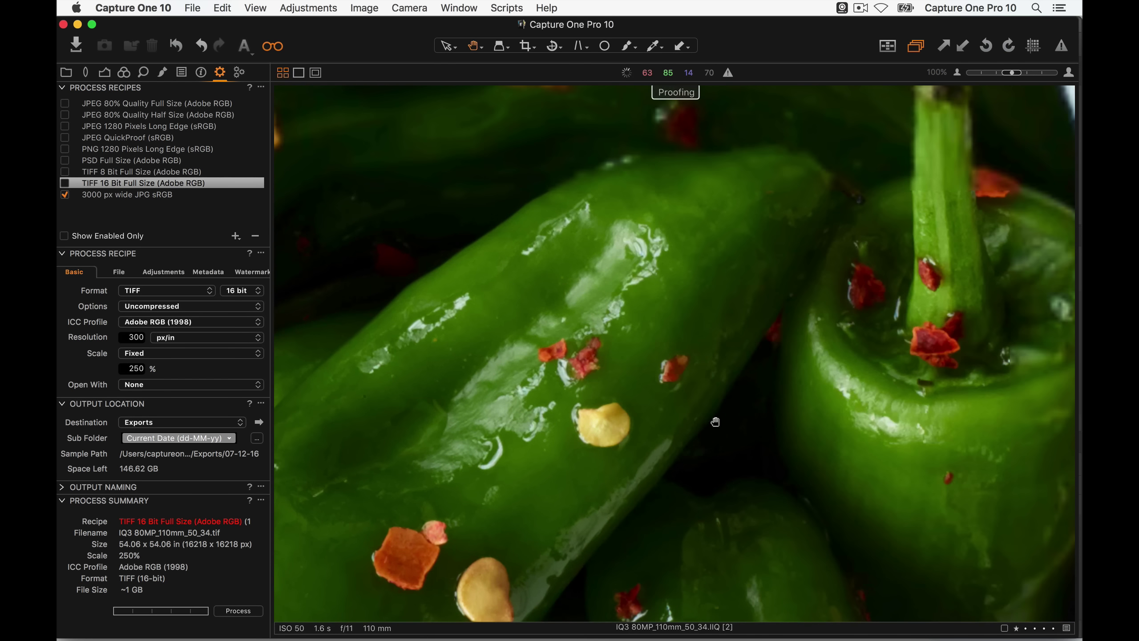
pyautogui.click(165, 273)
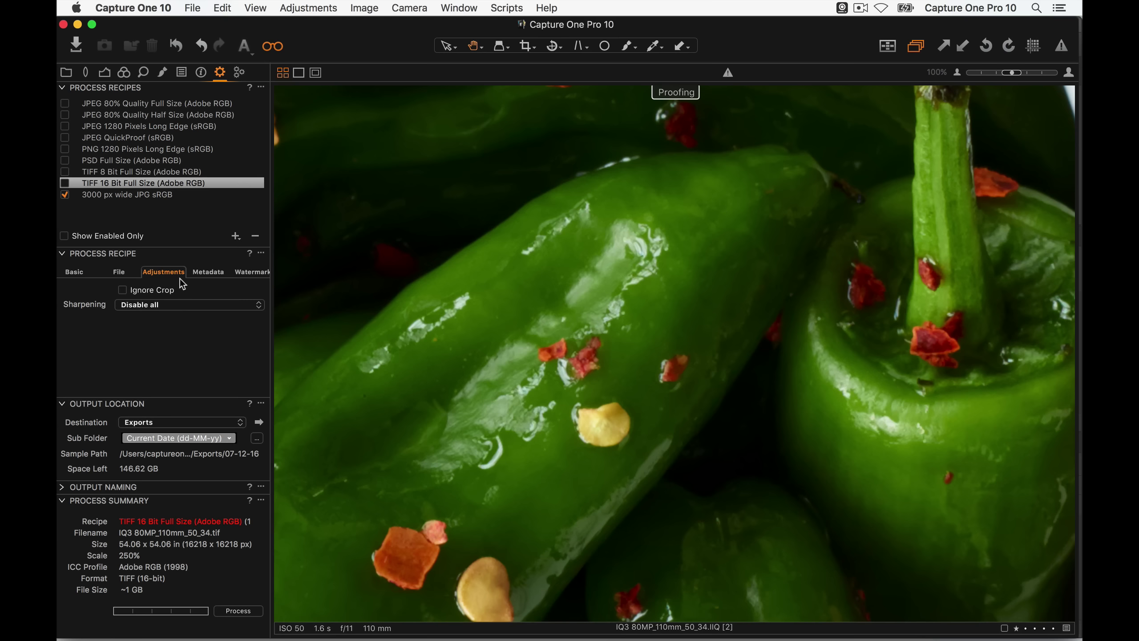
pyautogui.click(161, 306)
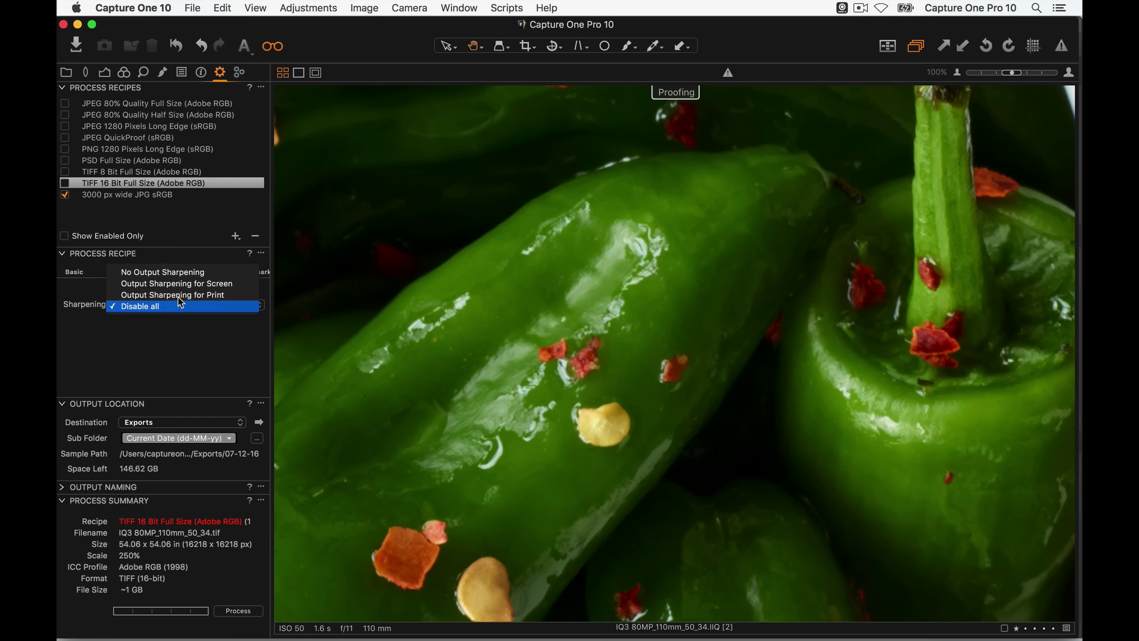
pyautogui.click(205, 283)
pyautogui.moveTo(120, 326)
pyautogui.mouseDown()
pyautogui.moveTo(140, 323)
pyautogui.moveTo(130, 336)
pyautogui.moveTo(153, 322)
pyautogui.moveTo(139, 337)
pyautogui.mouseUp()
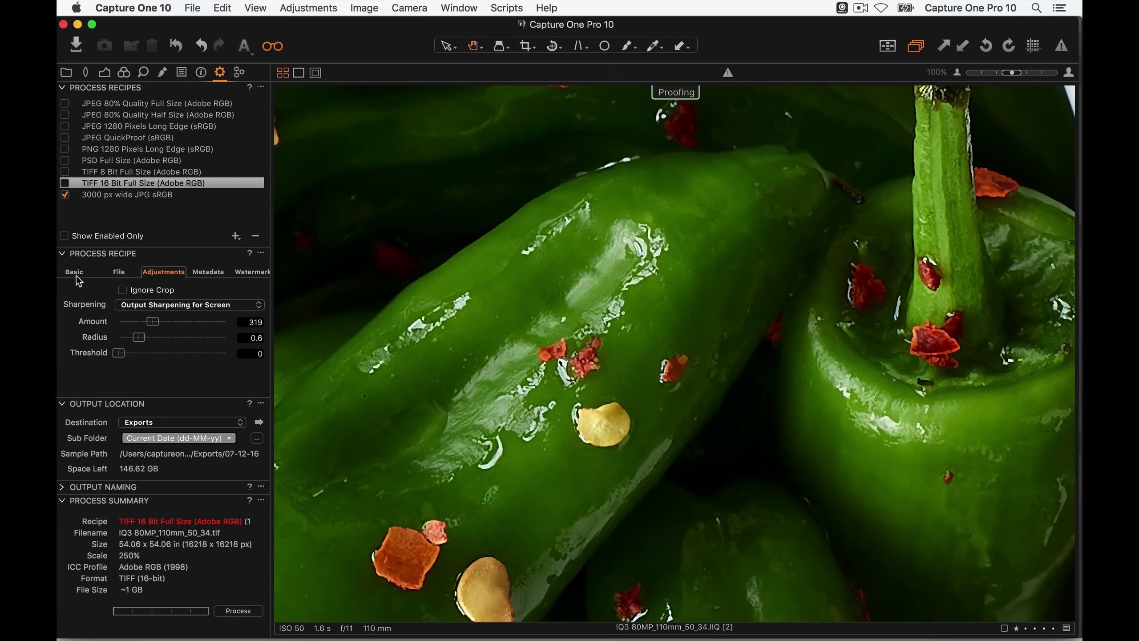
# - Reselect the 3000 px wide JPG sRGB recipe, and turn off recipe proofing with the local adjustments shown
pyautogui.click(136, 200)
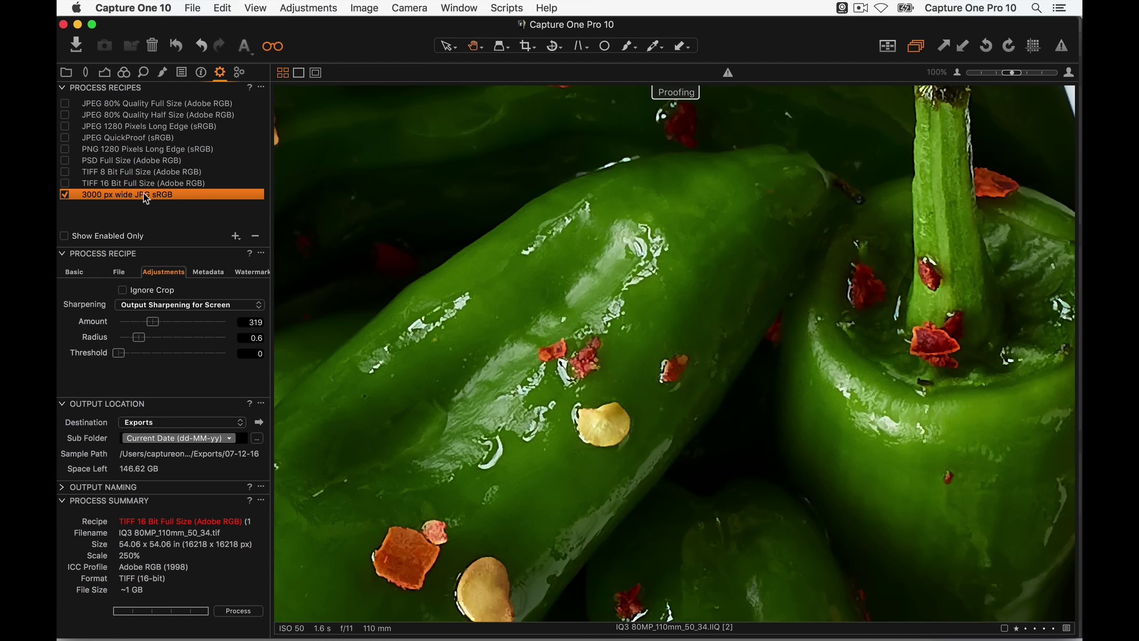
pyautogui.click(144, 194)
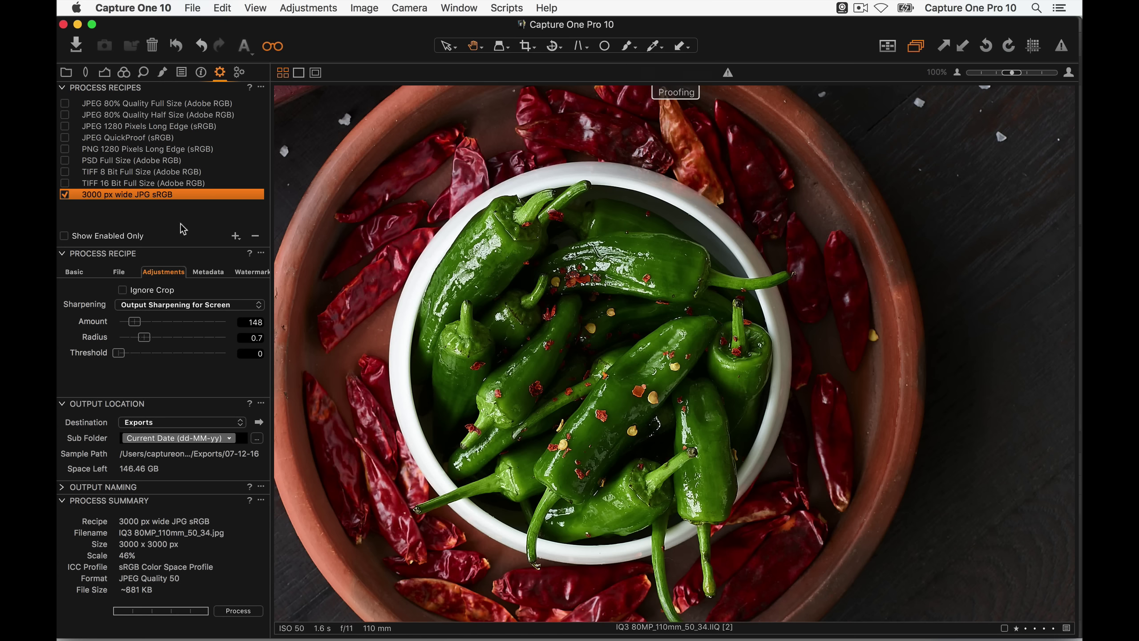
pyautogui.click(163, 72)
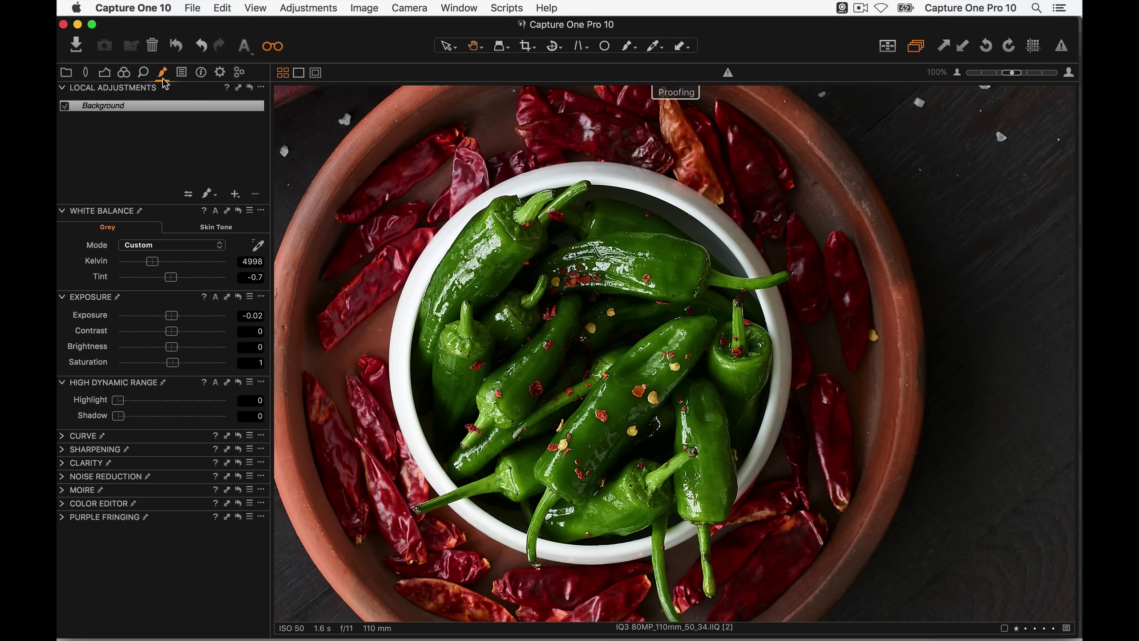
pyautogui.click(274, 46)
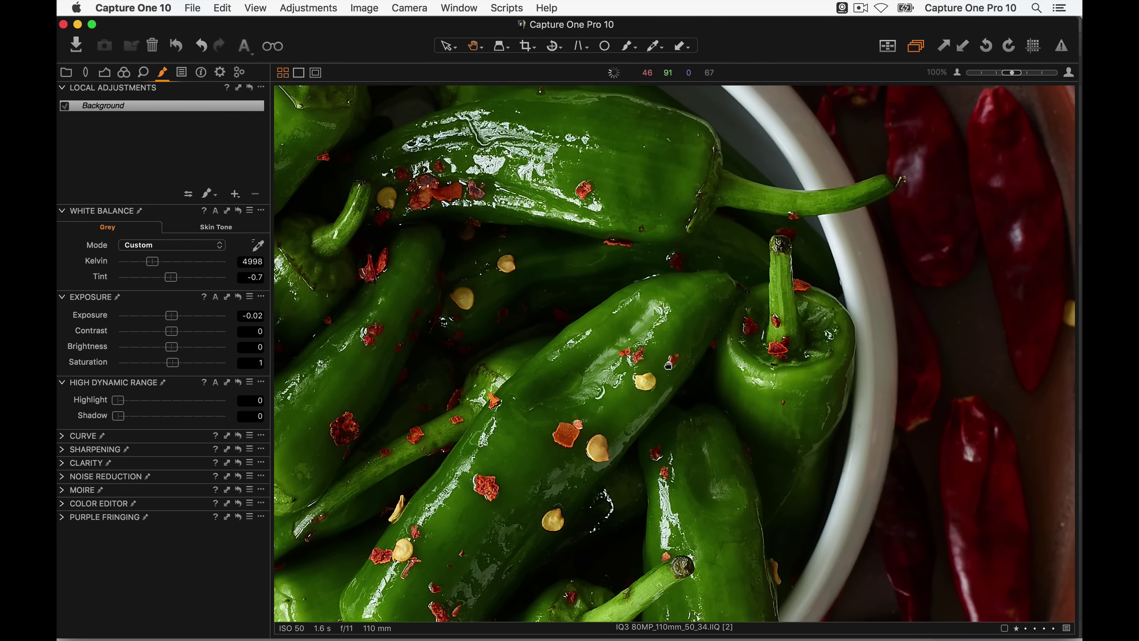
# - Add a local adjustment layer named Local Sharp to the peppers image
pyautogui.click(648, 368)
pyautogui.click(653, 369)
pyautogui.click(657, 369)
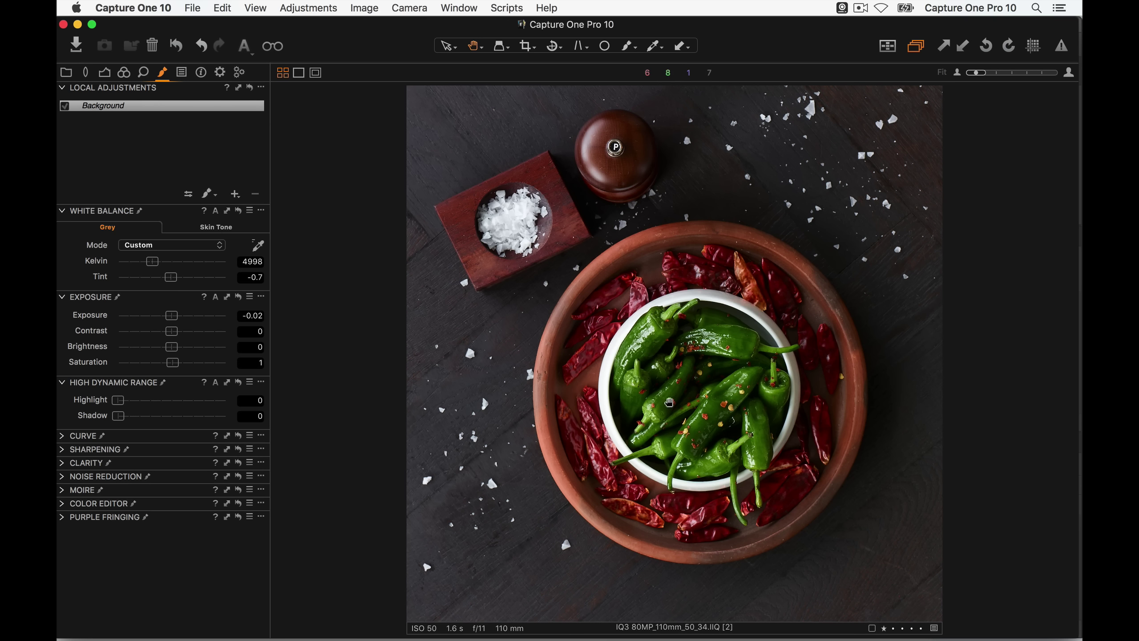
pyautogui.click(234, 194)
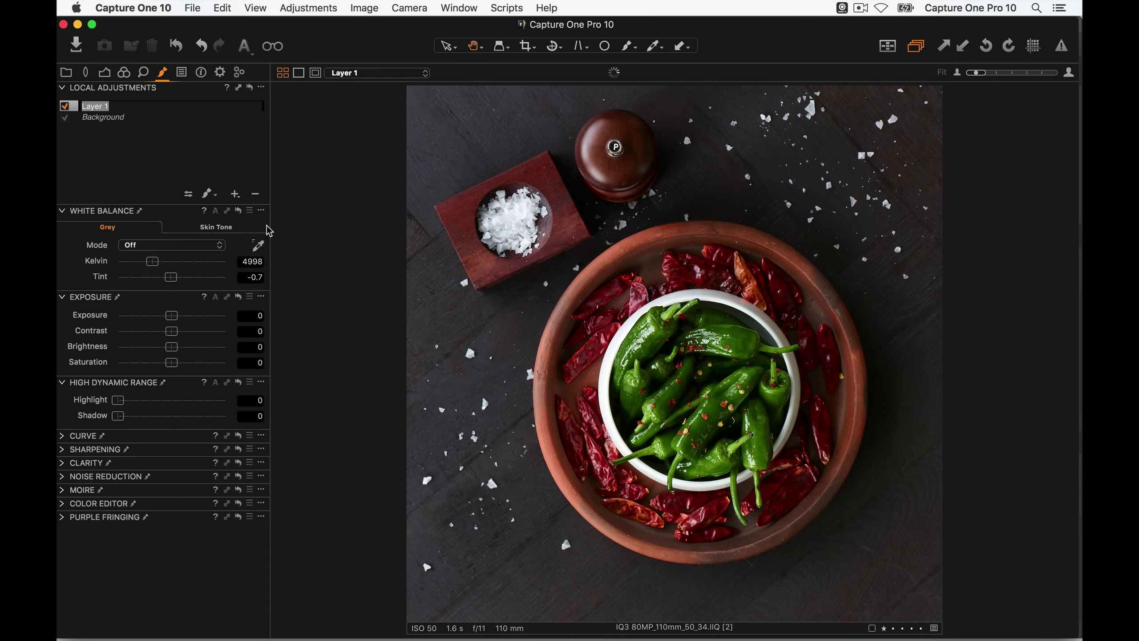
pyautogui.write('Local Sharp')
pyautogui.press('Return')
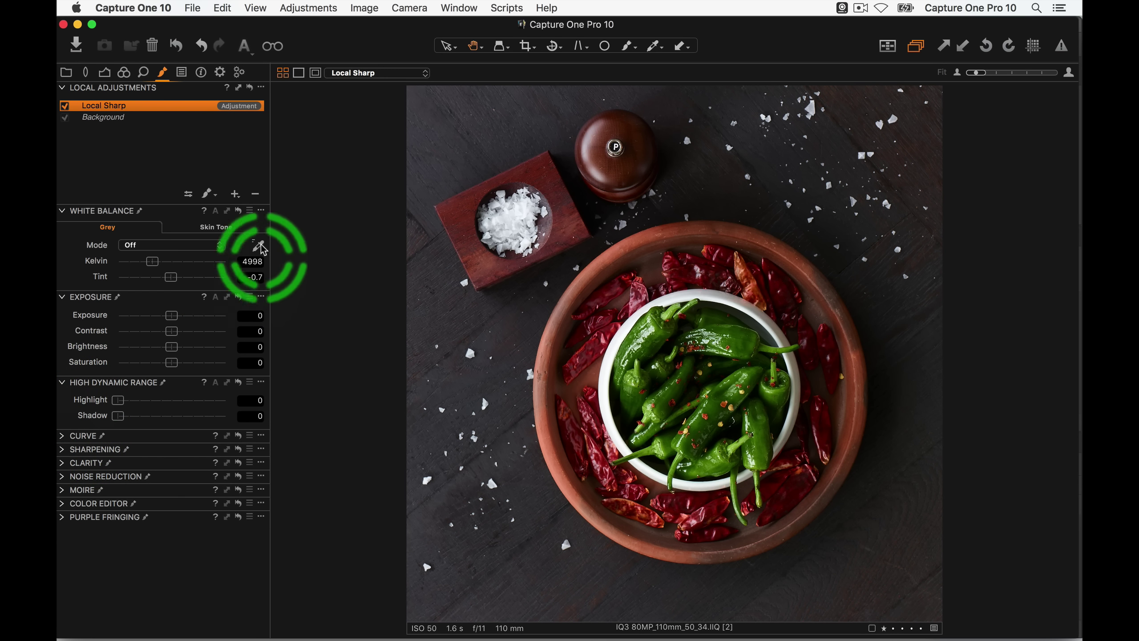
# - Brush a mask on the Local Sharp layer over the green peppers in the white bowl and display the mask
pyautogui.click(207, 194)
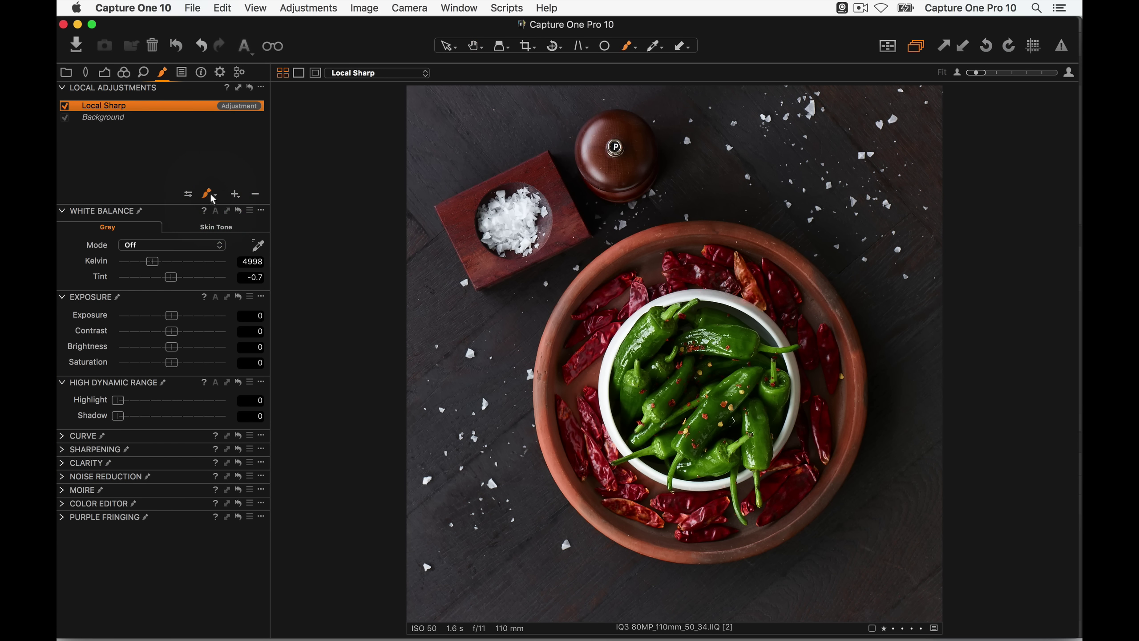
pyautogui.click(213, 199)
pyautogui.click(251, 199)
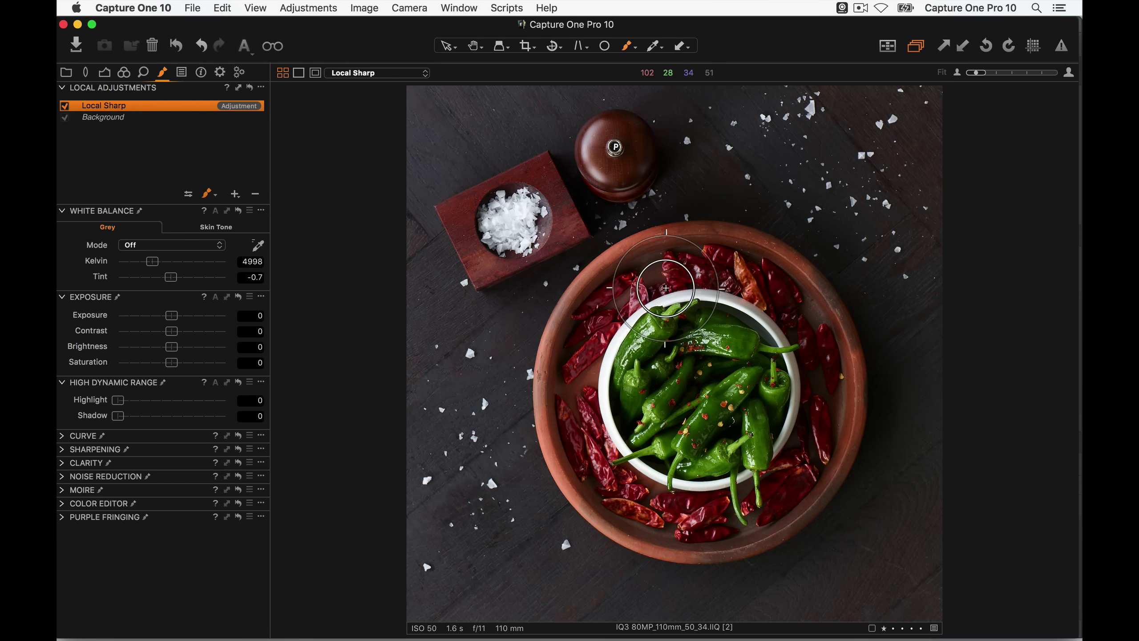
pyautogui.rightClick(666, 287)
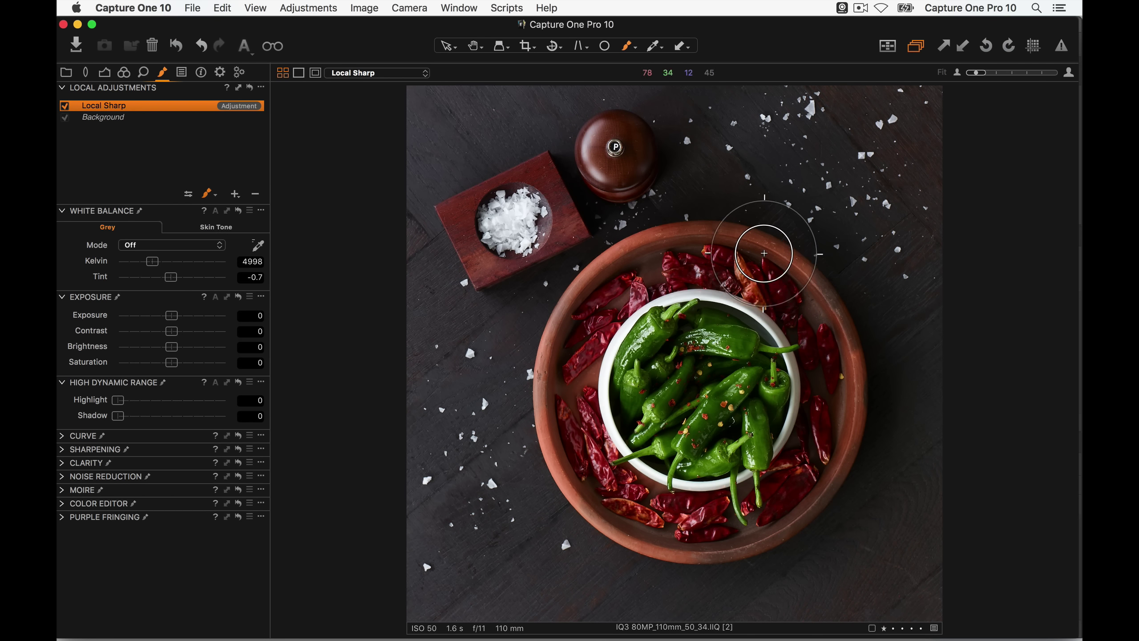
pyautogui.rightClick(664, 287)
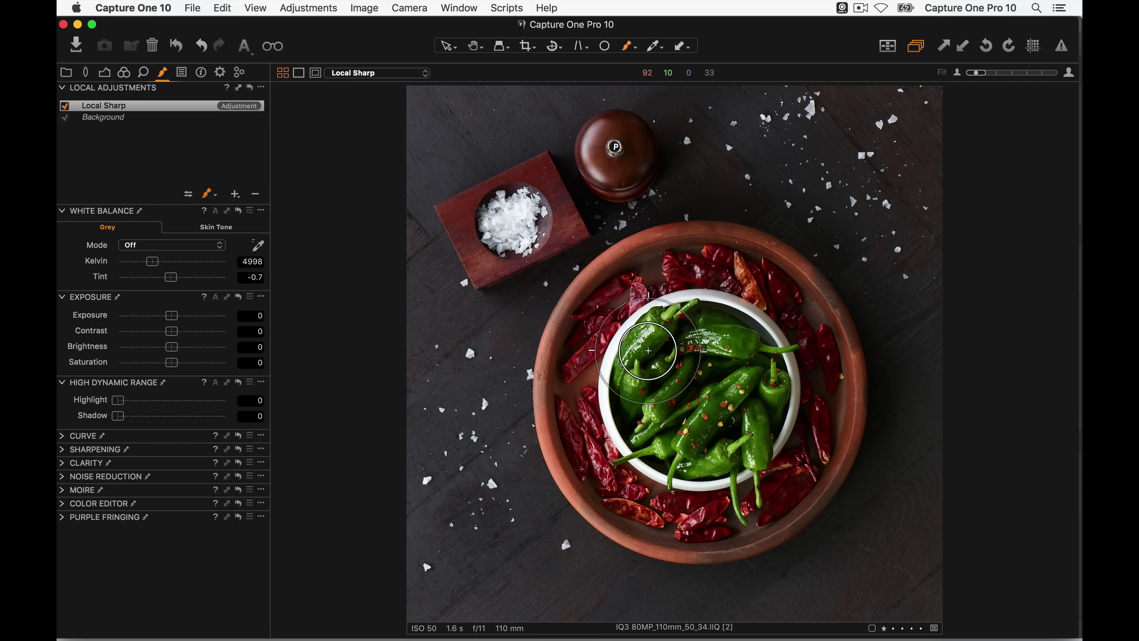
pyautogui.moveTo(650, 395)
pyautogui.mouseDown()
pyautogui.moveTo(652, 377)
pyautogui.moveTo(642, 449)
pyautogui.moveTo(686, 453)
pyautogui.moveTo(762, 377)
pyautogui.moveTo(630, 353)
pyautogui.mouseUp()
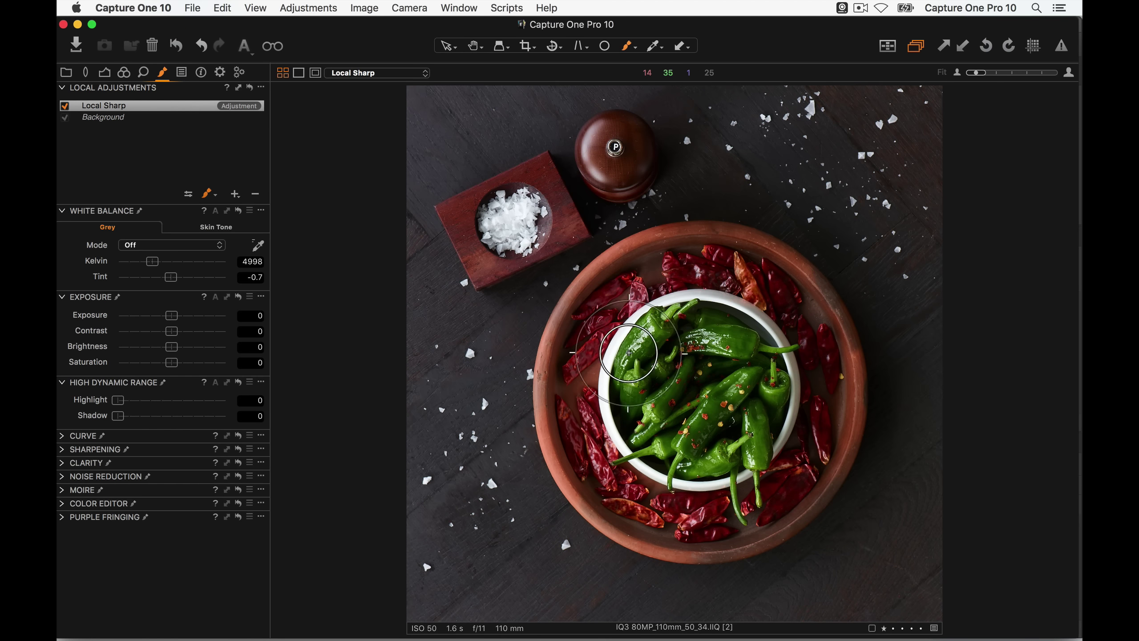
pyautogui.moveTo(635, 496)
pyautogui.mouseDown()
pyautogui.moveTo(606, 486)
pyautogui.moveTo(524, 508)
pyautogui.moveTo(730, 399)
pyautogui.moveTo(700, 380)
pyautogui.mouseUp()
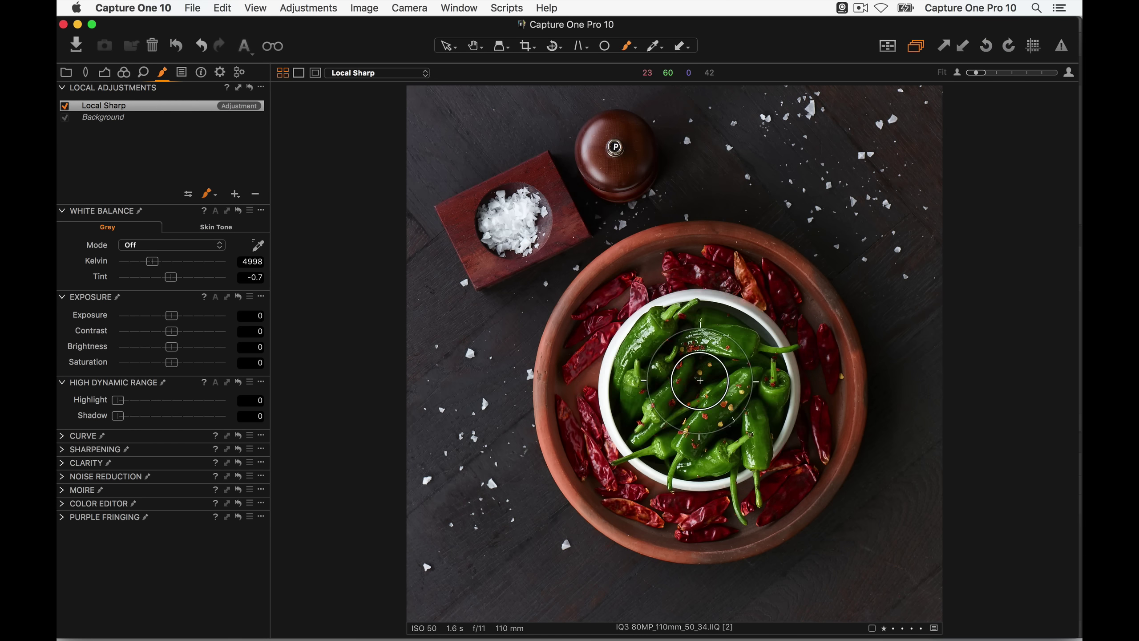
pyautogui.press('m')
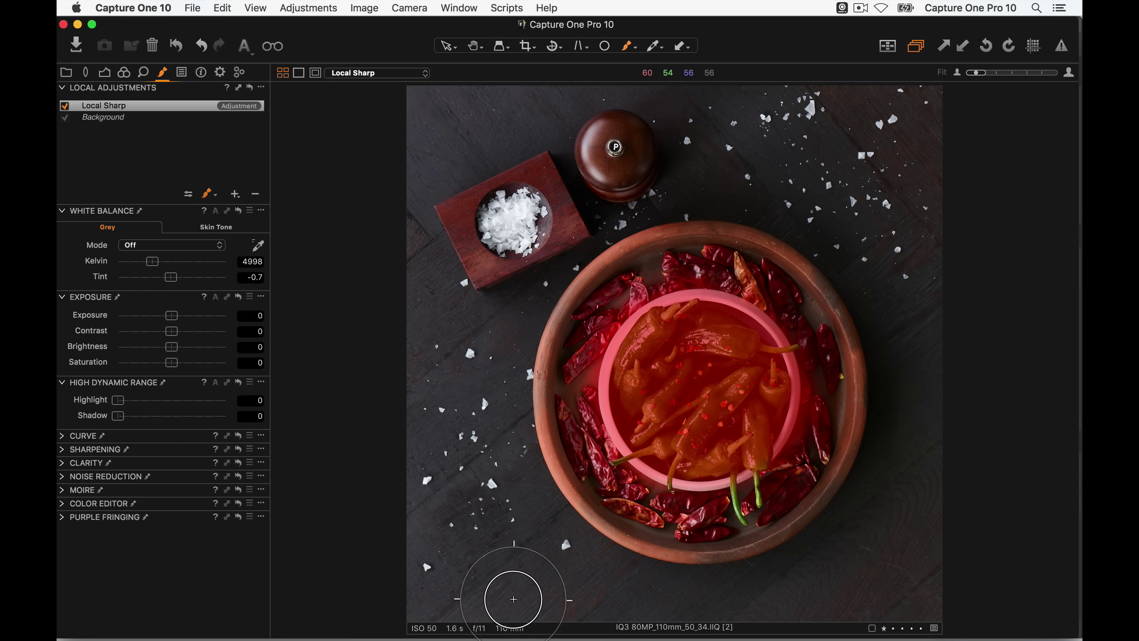
# - Hide the mask, select the Background layer, and move the Sharpening tool directly below Local Adjustments with its settings expanded
pyautogui.press('m')
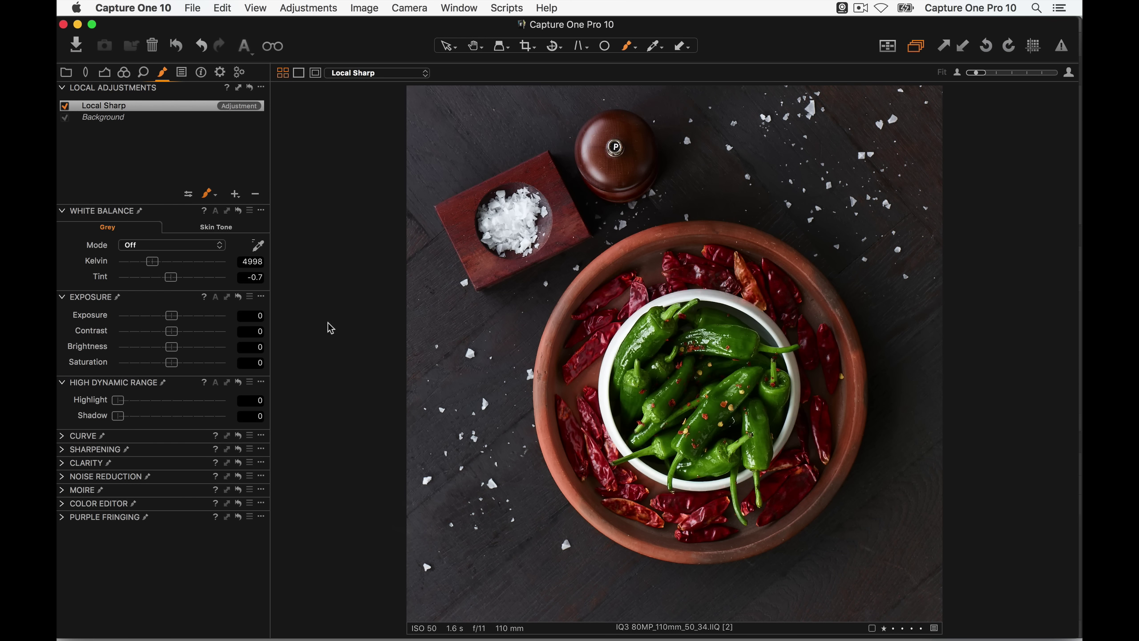
pyautogui.click(122, 118)
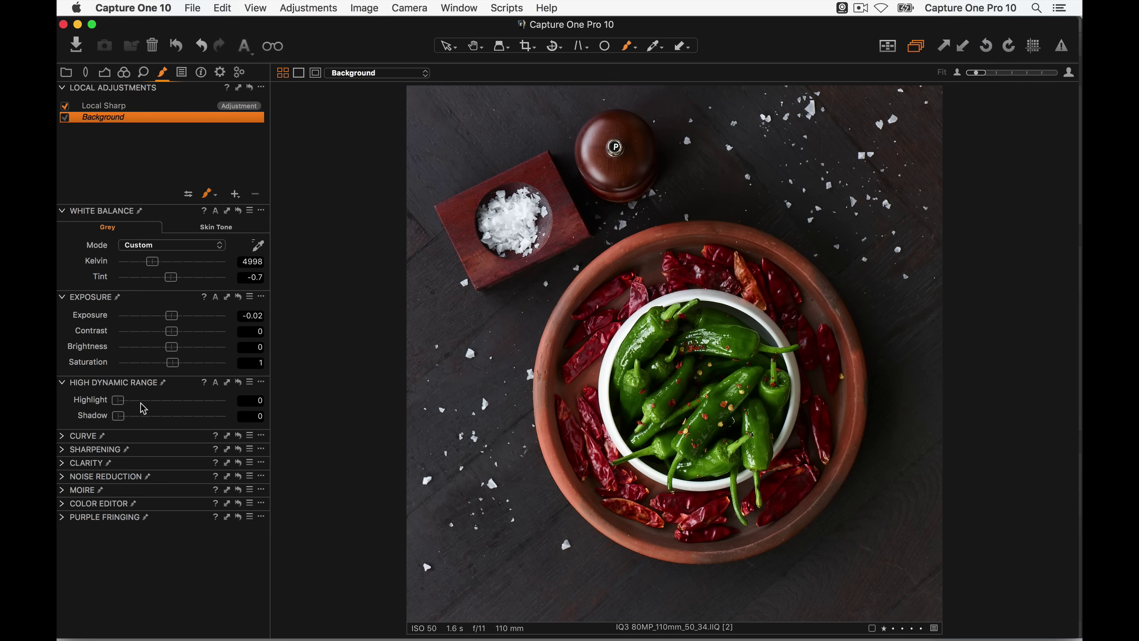
pyautogui.moveTo(115, 448); pyautogui.dragTo(79, 211)
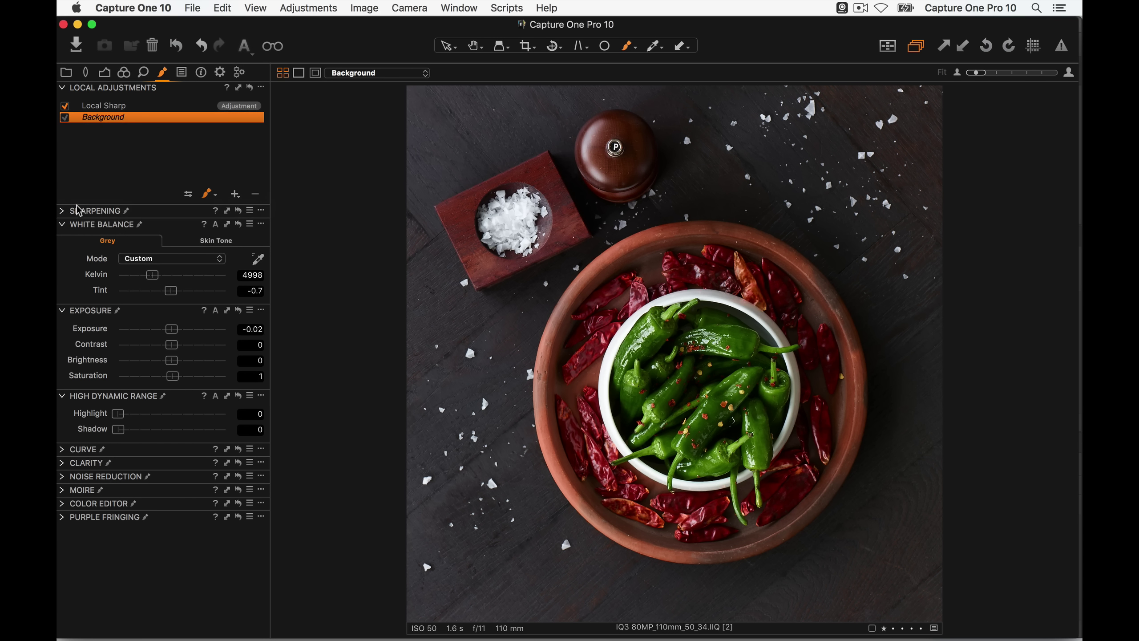
pyautogui.click(63, 211)
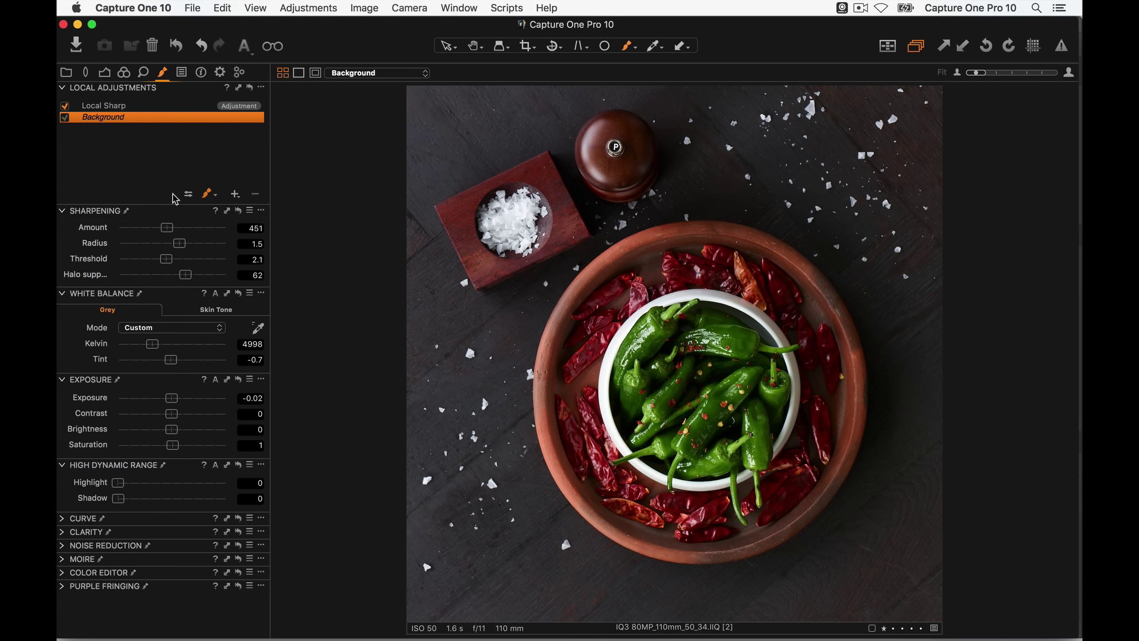
# - Set the Background layer's sharpening threshold to 1.8 while viewing the green peppers at 100%
pyautogui.click(114, 108)
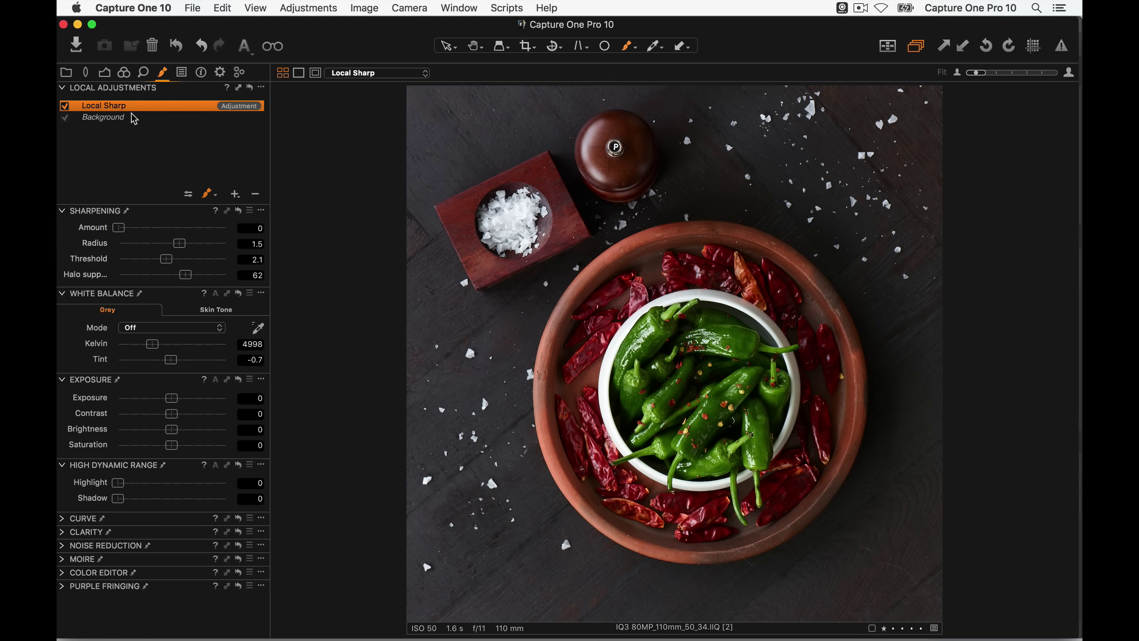
pyautogui.press('super+plus')
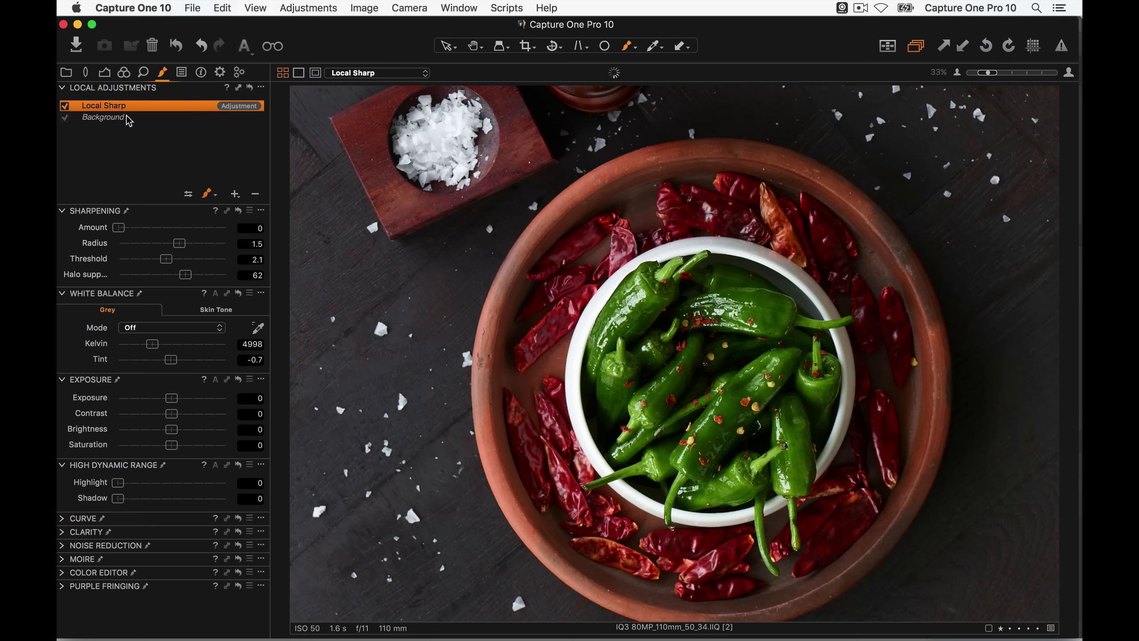
pyautogui.press('super+plus')
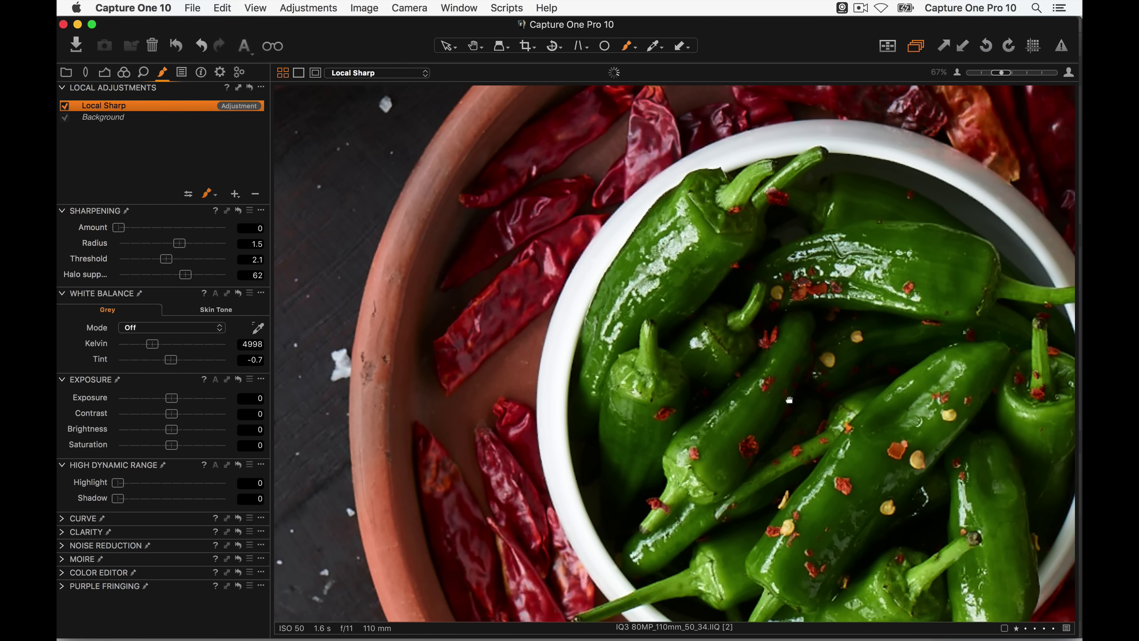
pyautogui.moveTo(830, 310)
pyautogui.mouseDown()
pyautogui.moveTo(628, 291)
pyautogui.moveTo(635, 320)
pyautogui.mouseUp()
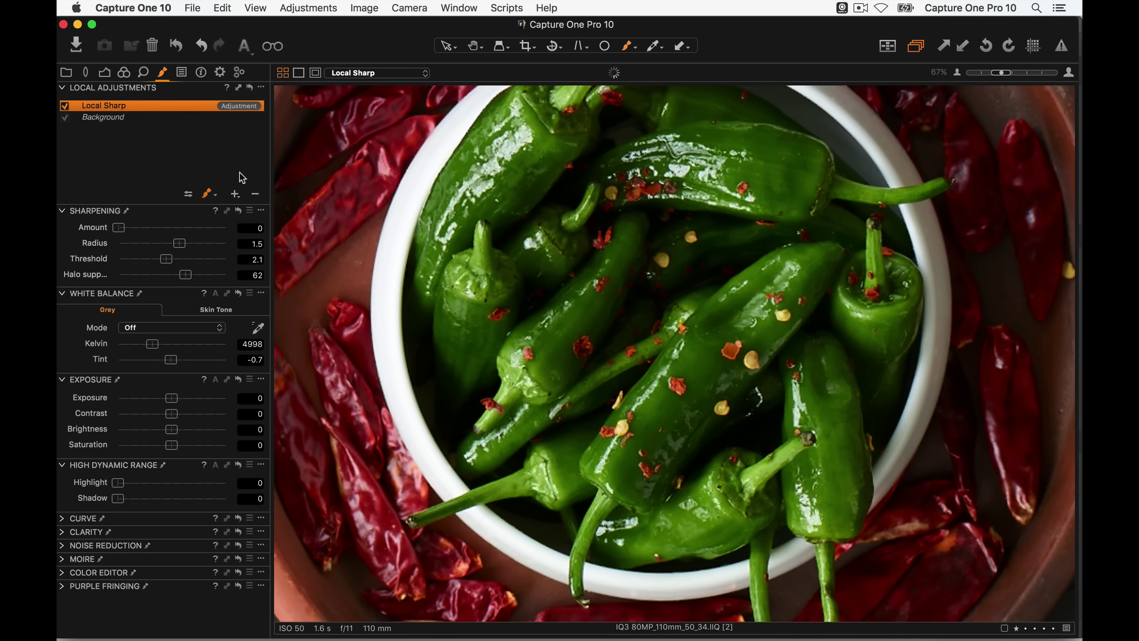
pyautogui.click(1048, 73)
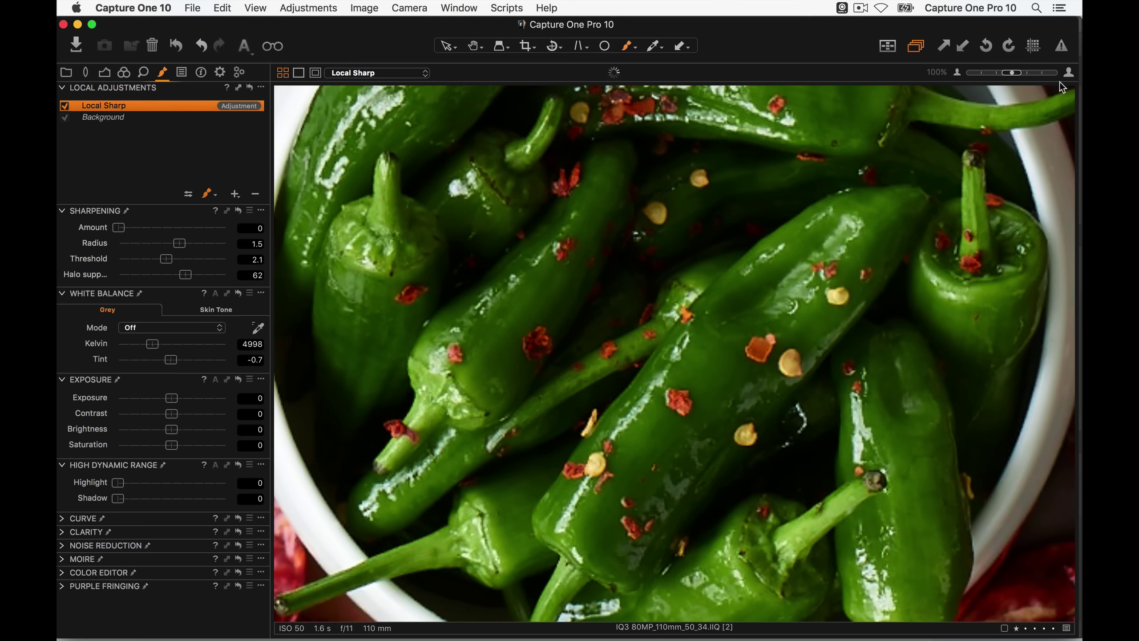
pyautogui.hscroll(-5, 521, 242)
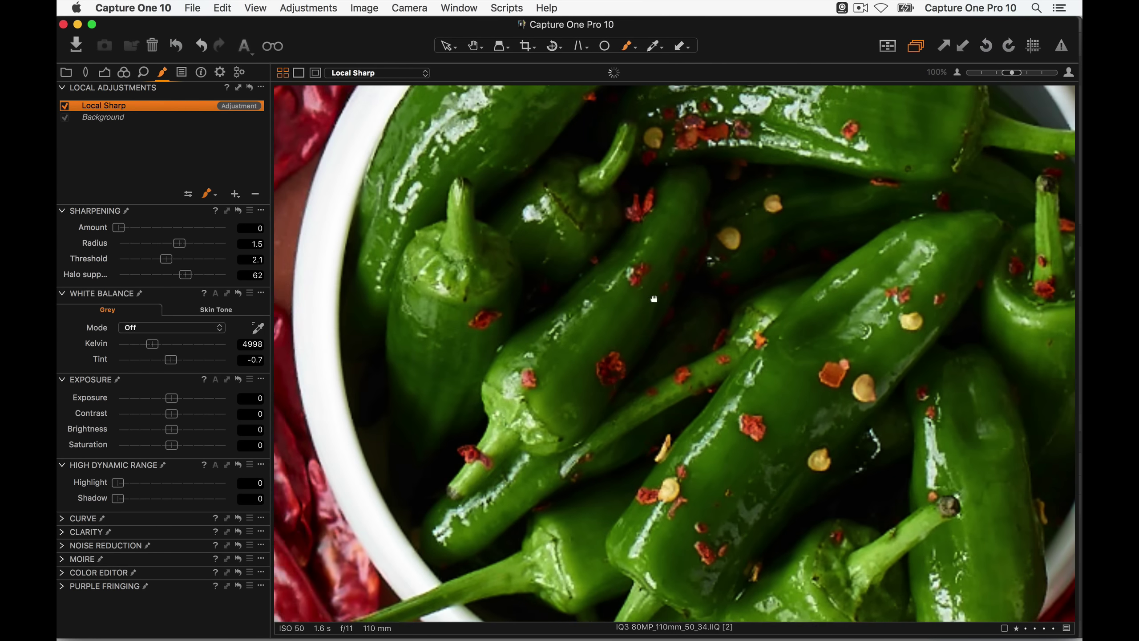
pyautogui.click(119, 116)
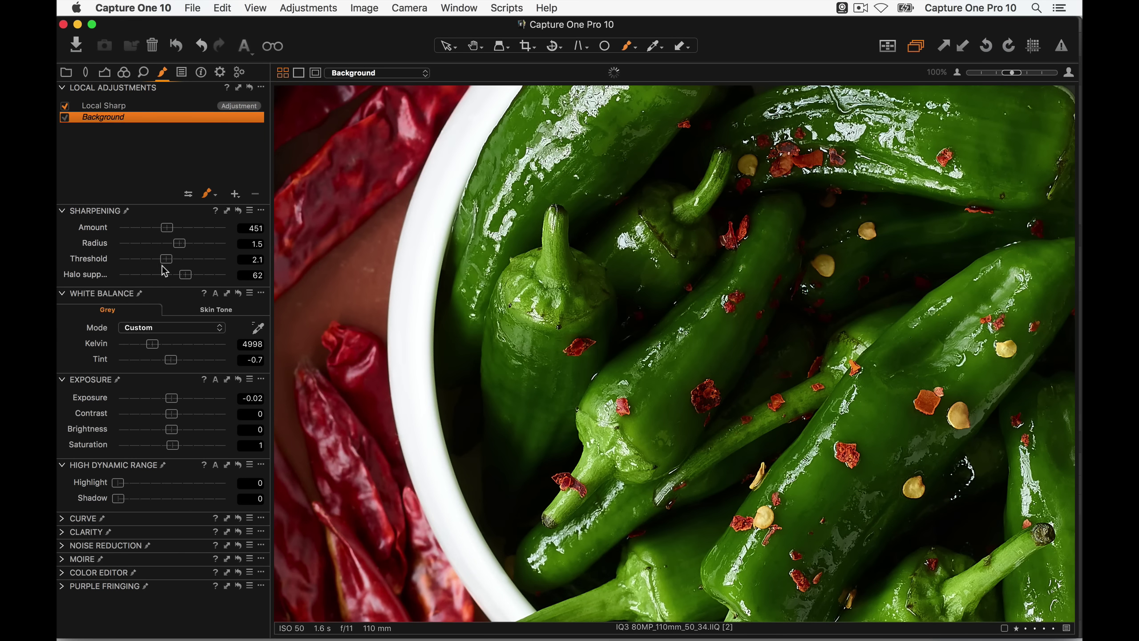
pyautogui.moveTo(165, 262); pyautogui.dragTo(159, 260)
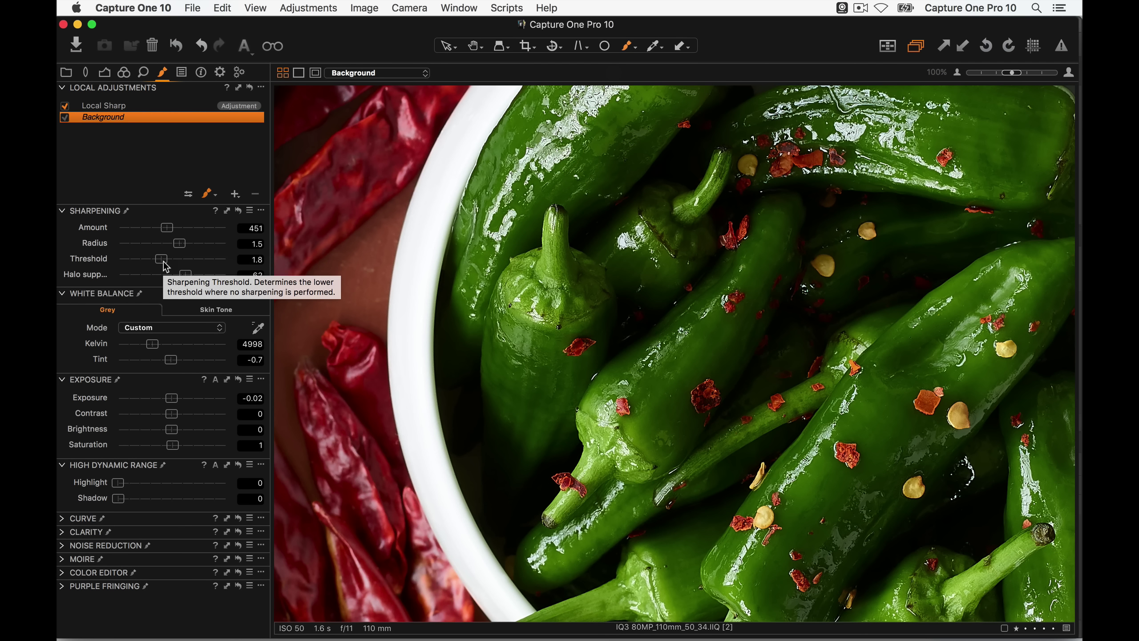
# - Set the Background layer's sharpening radius to 0.9 and threshold to 1.2, comparing the edges of the bowl and peppers
pyautogui.click(118, 108)
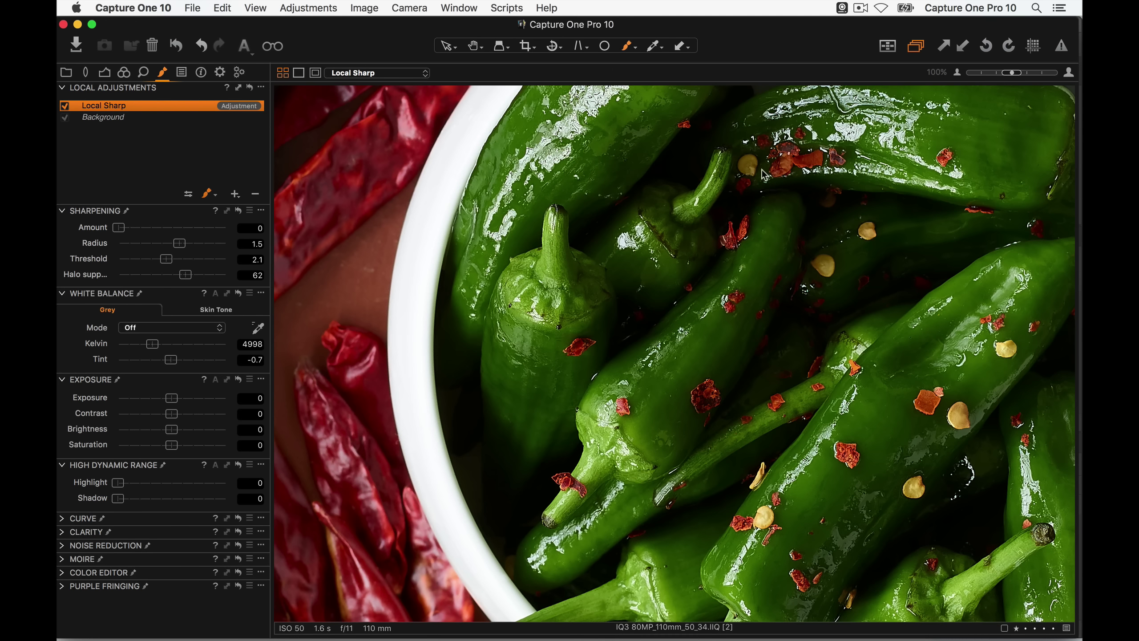
pyautogui.click(116, 118)
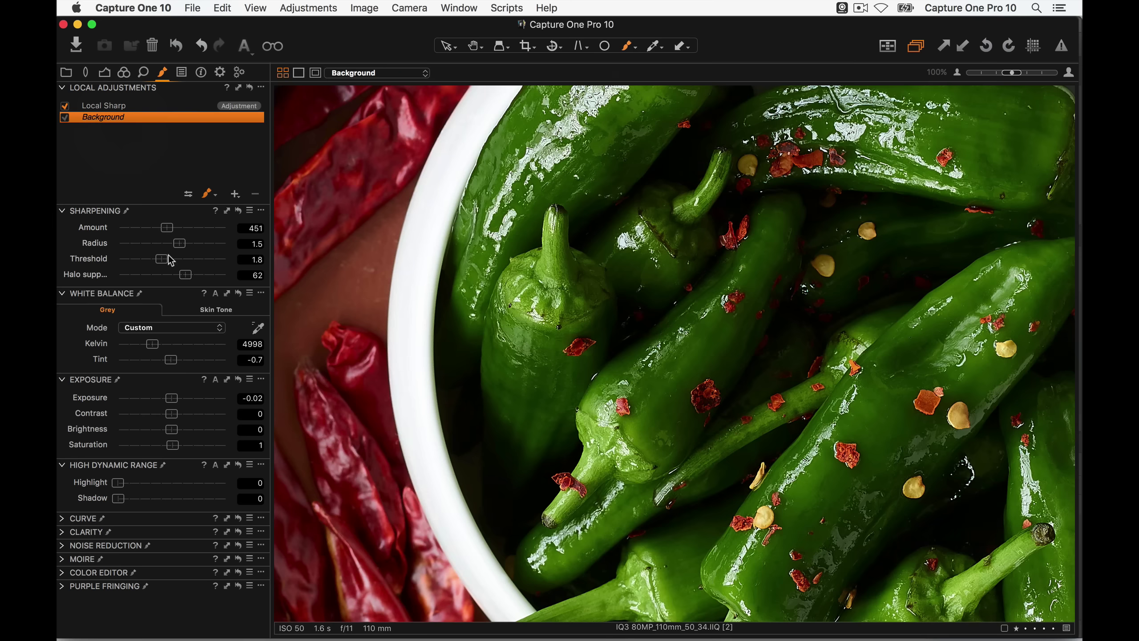
pyautogui.moveTo(160, 262)
pyautogui.mouseDown()
pyautogui.moveTo(142, 262)
pyautogui.moveTo(151, 248)
pyautogui.mouseUp()
pyautogui.moveTo(583, 270); pyautogui.dragTo(590, 270)
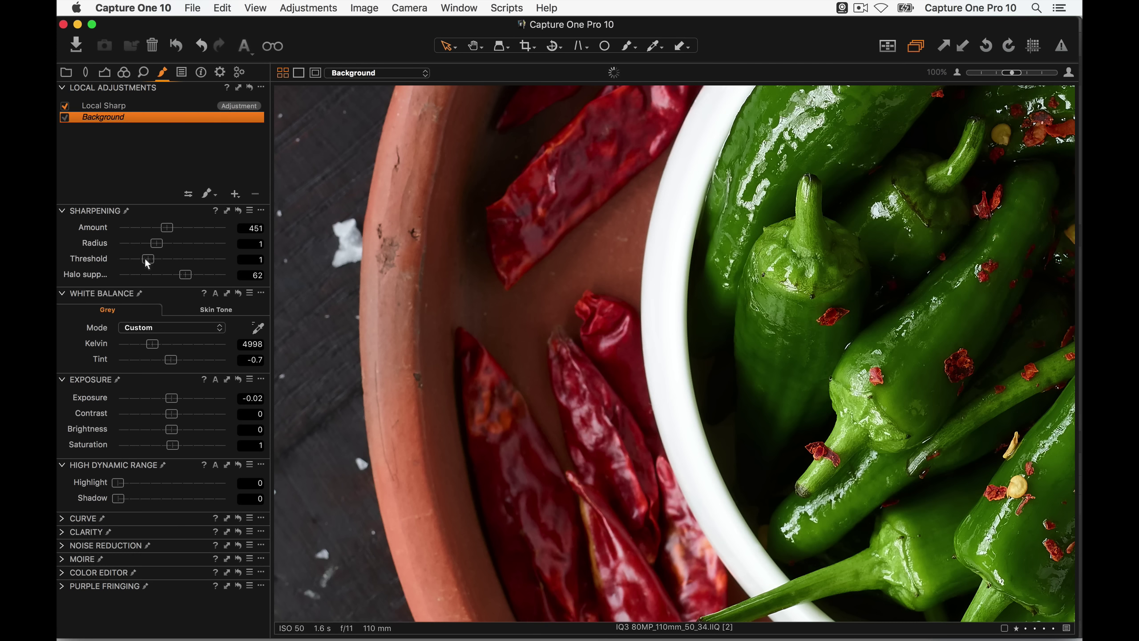
pyautogui.moveTo(157, 243); pyautogui.dragTo(151, 243)
# - Set the Local Sharp layer's sharpening amount to 500 and the Background layer's sharpening radius to 0.8
pyautogui.click(126, 106)
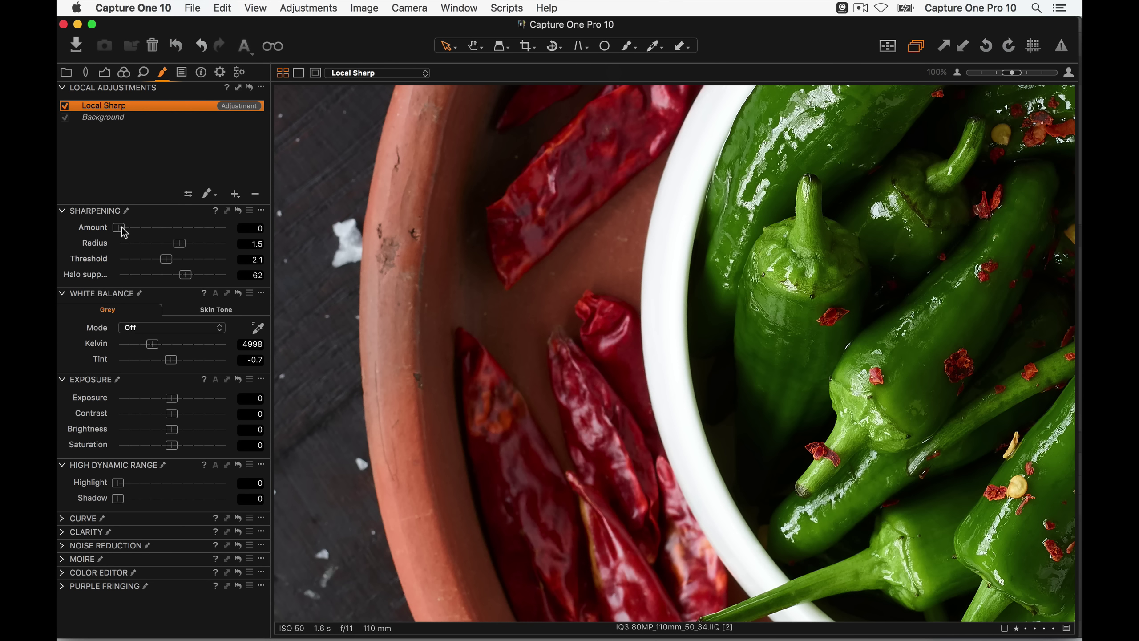
pyautogui.moveTo(124, 232); pyautogui.dragTo(173, 227)
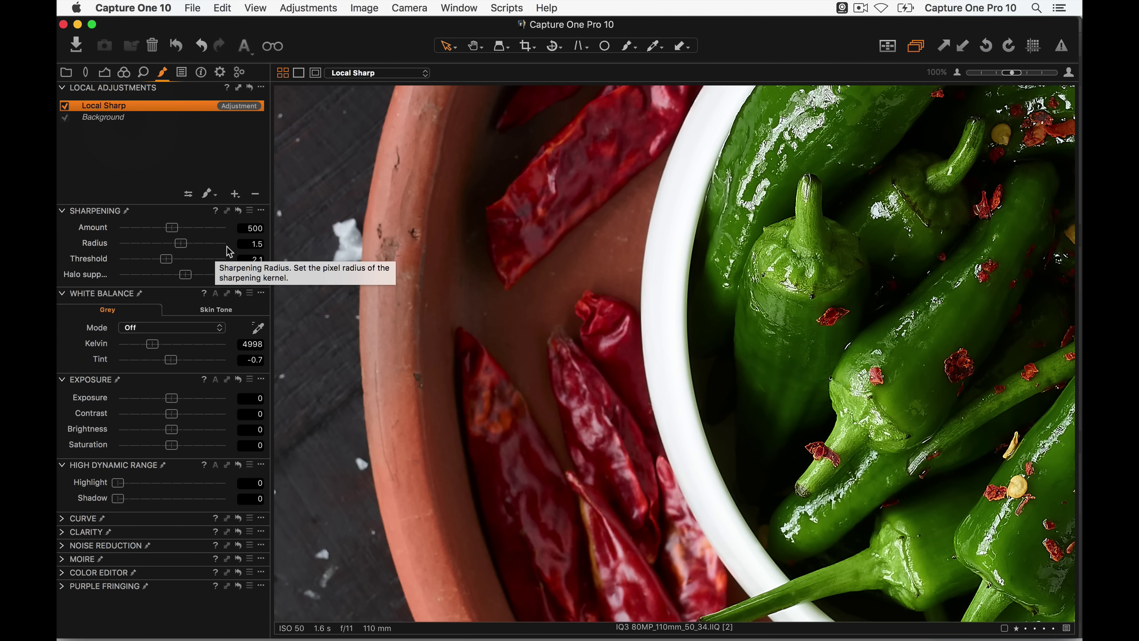
pyautogui.click(122, 123)
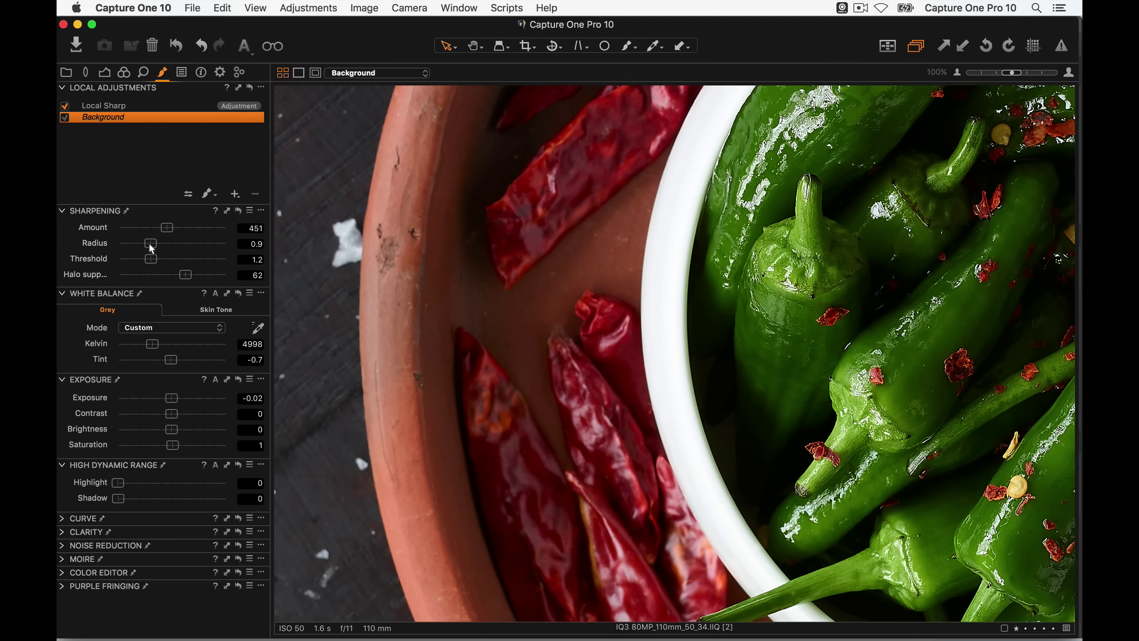
pyautogui.moveTo(149, 244); pyautogui.dragTo(147, 244)
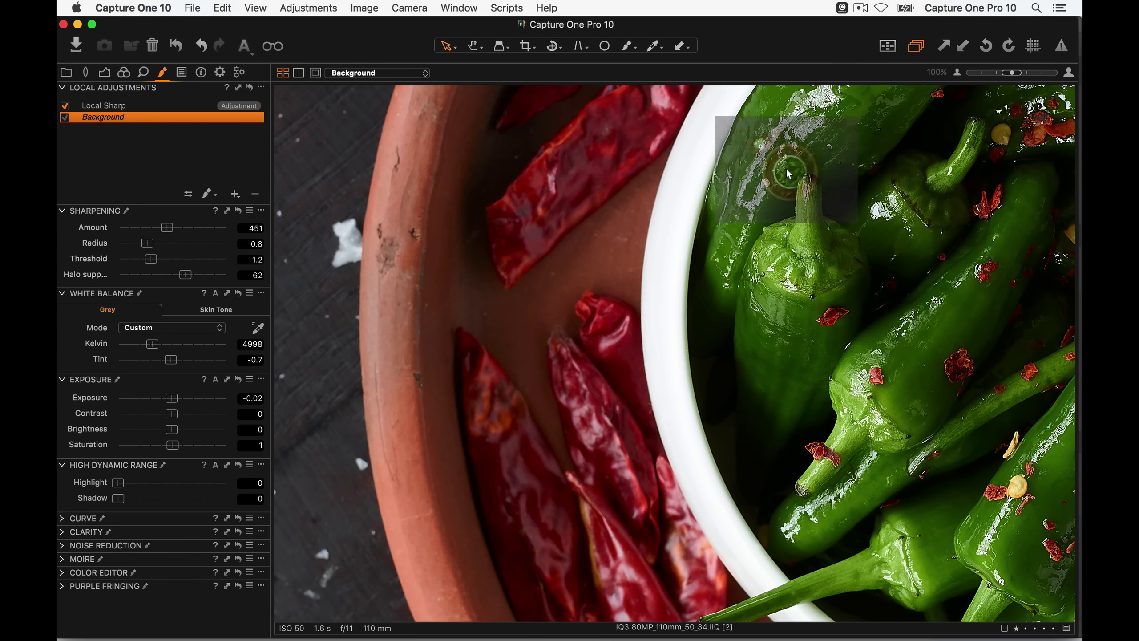
pyautogui.moveTo(678, 205); pyautogui.dragTo(613, 212)
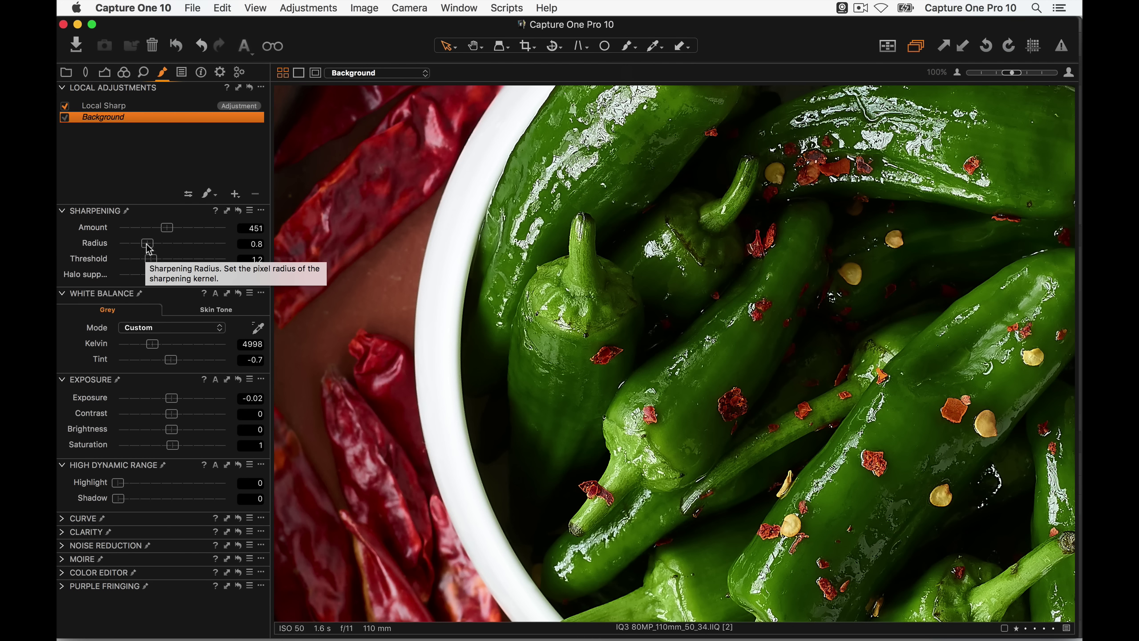
# - Set the Local Sharp layer's sharpening amount to 504 and halo suppression to 77, and inspect the green peppers at 100%
pyautogui.click(121, 106)
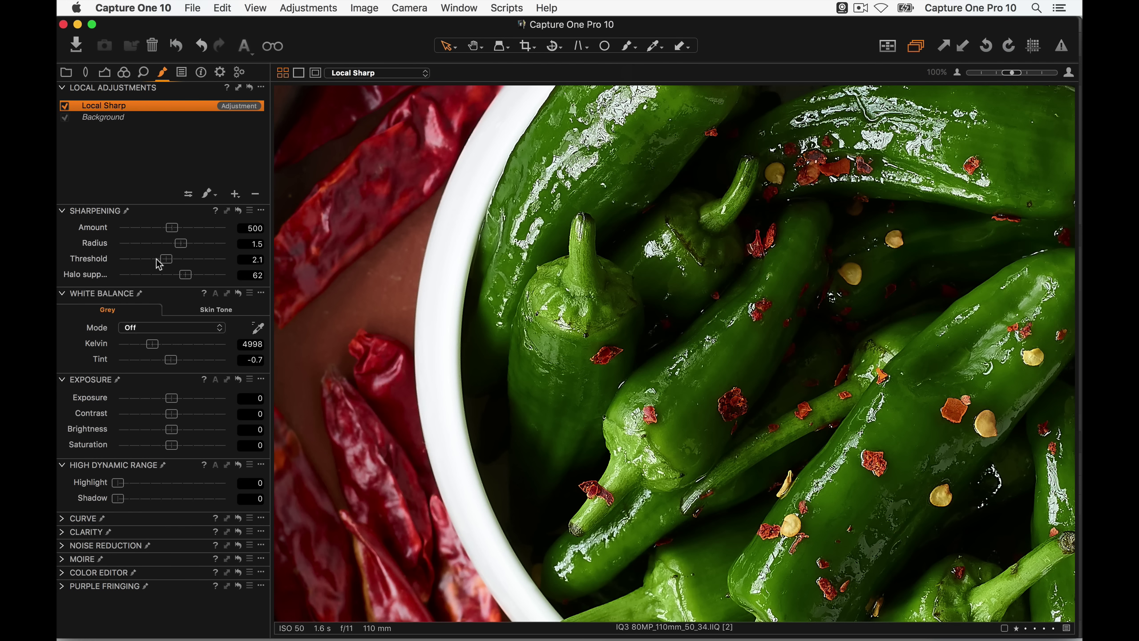
pyautogui.click(129, 114)
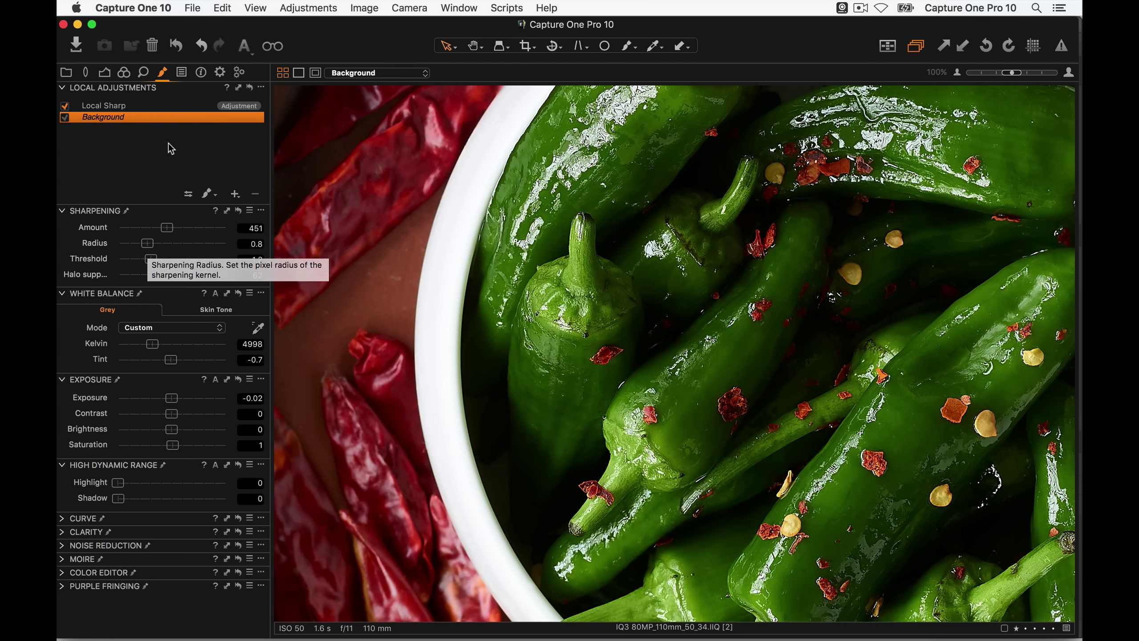
pyautogui.click(129, 106)
pyautogui.moveTo(167, 220); pyautogui.dragTo(172, 227)
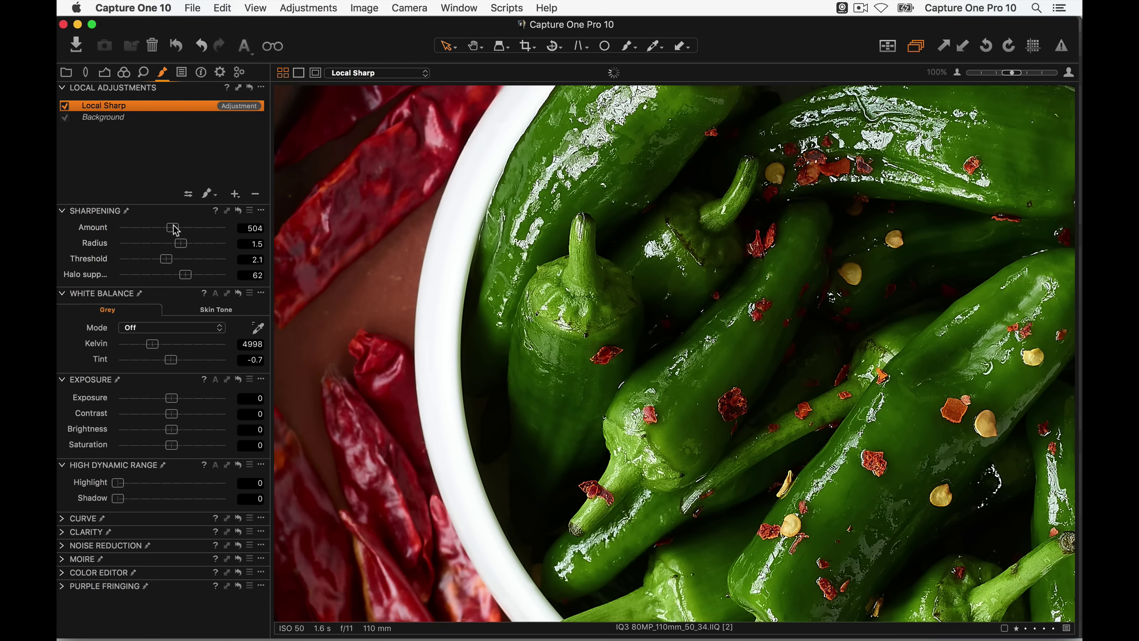
pyautogui.moveTo(185, 275); pyautogui.dragTo(201, 277)
pyautogui.click(958, 74)
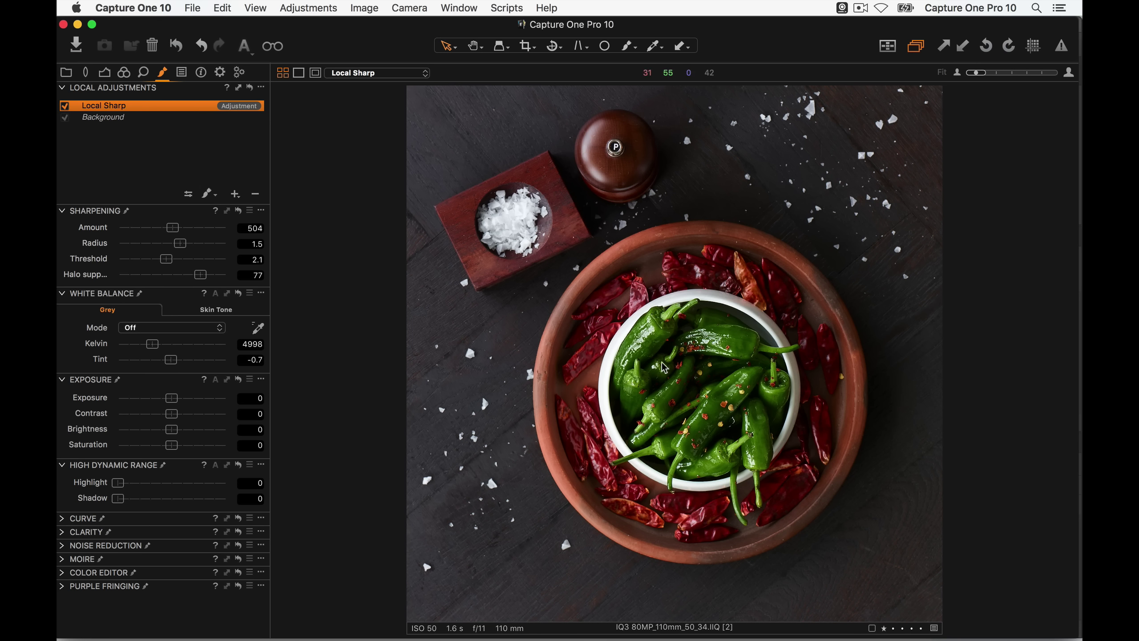
pyautogui.press('h')
pyautogui.click(672, 361)
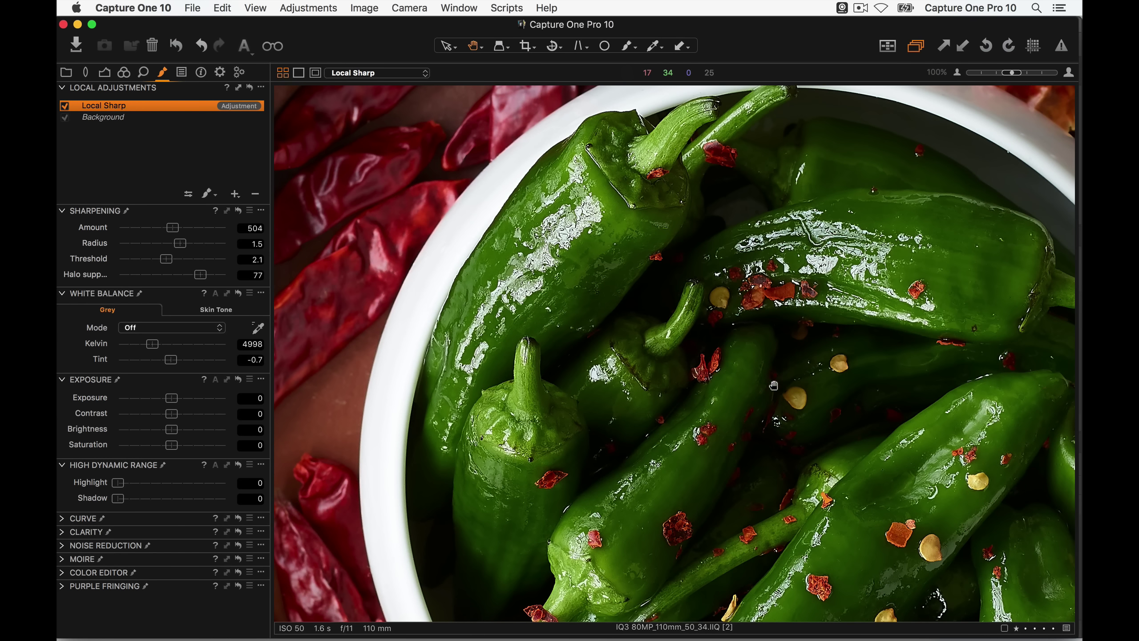
pyautogui.moveTo(767, 384); pyautogui.dragTo(652, 307)
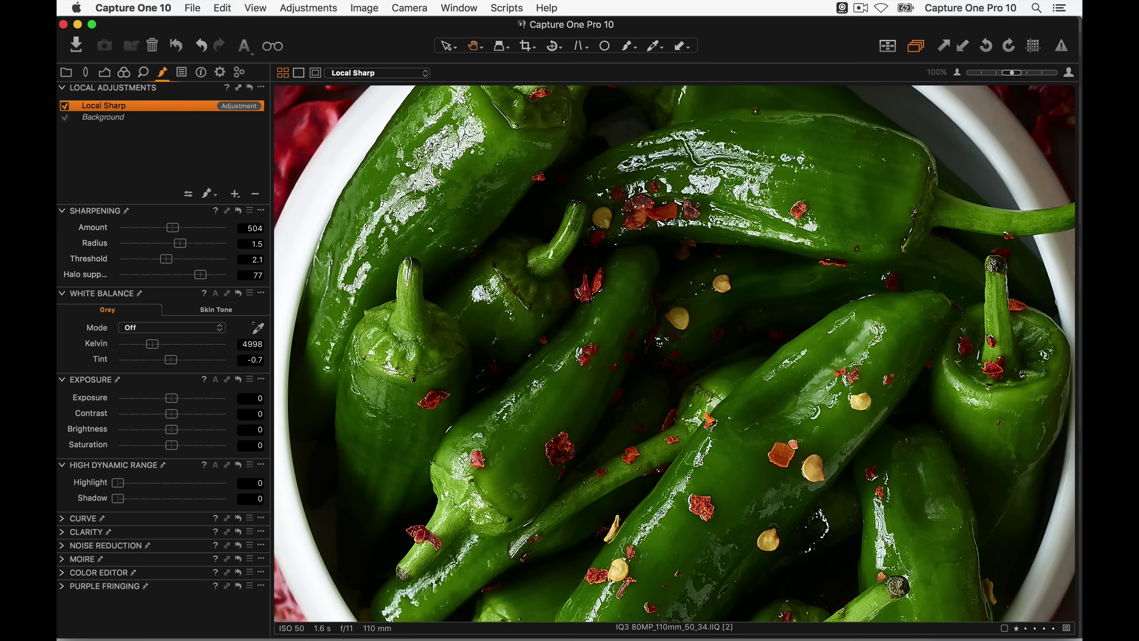
# - Show the process recipes and switch the TIFF 8 Bit and PSD Full Size recipes on and off again
pyautogui.click(219, 73)
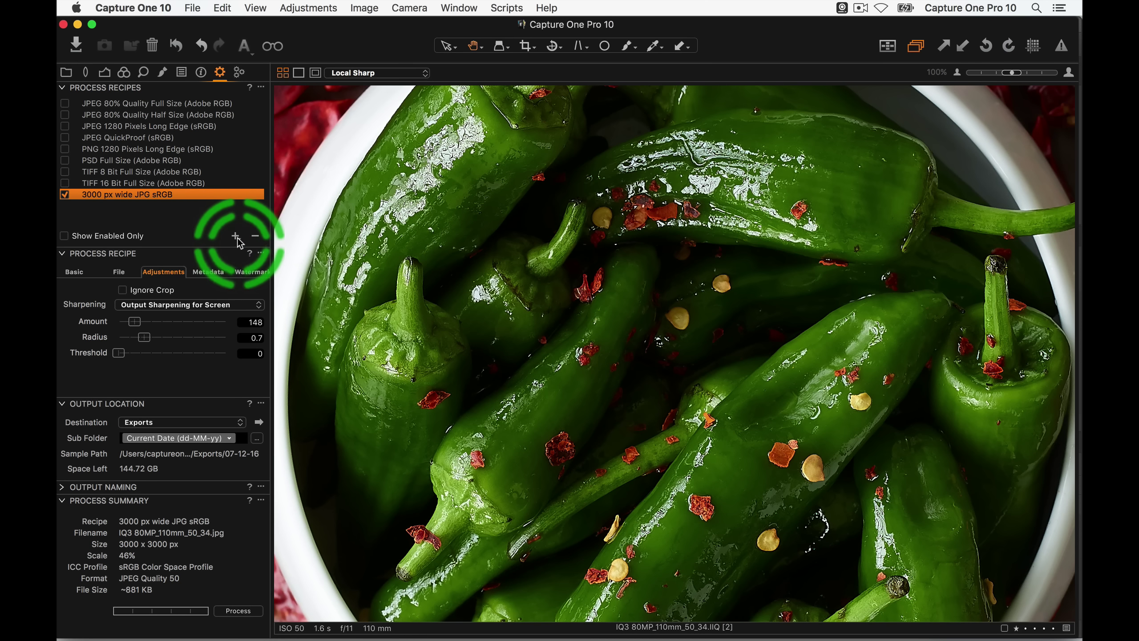
pyautogui.click(65, 171)
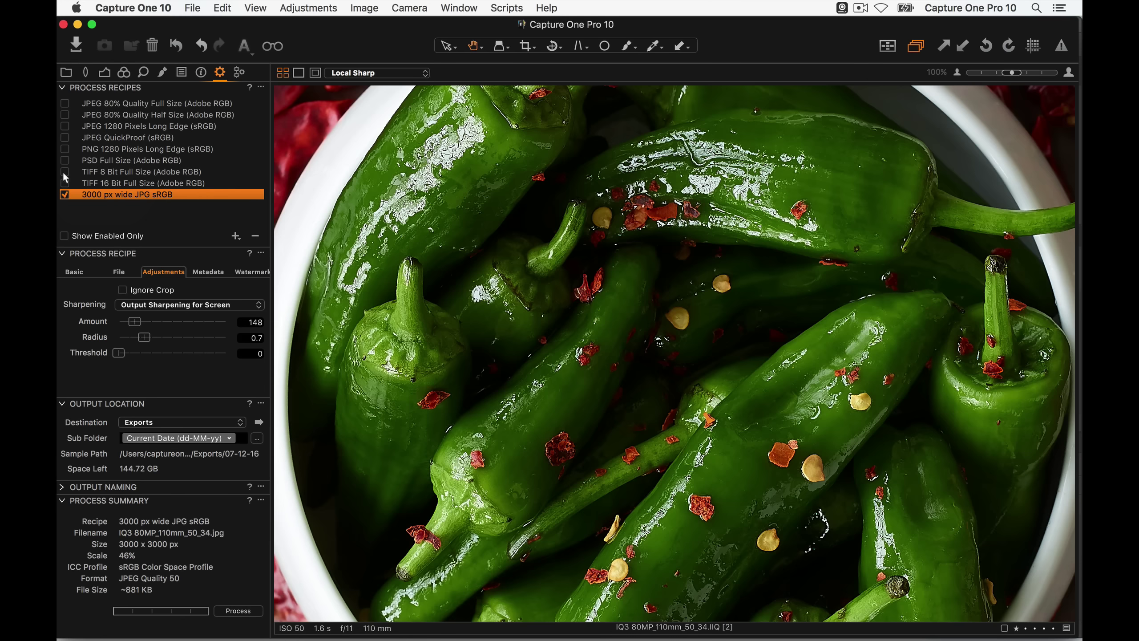
pyautogui.click(65, 161)
pyautogui.click(65, 160)
pyautogui.click(65, 172)
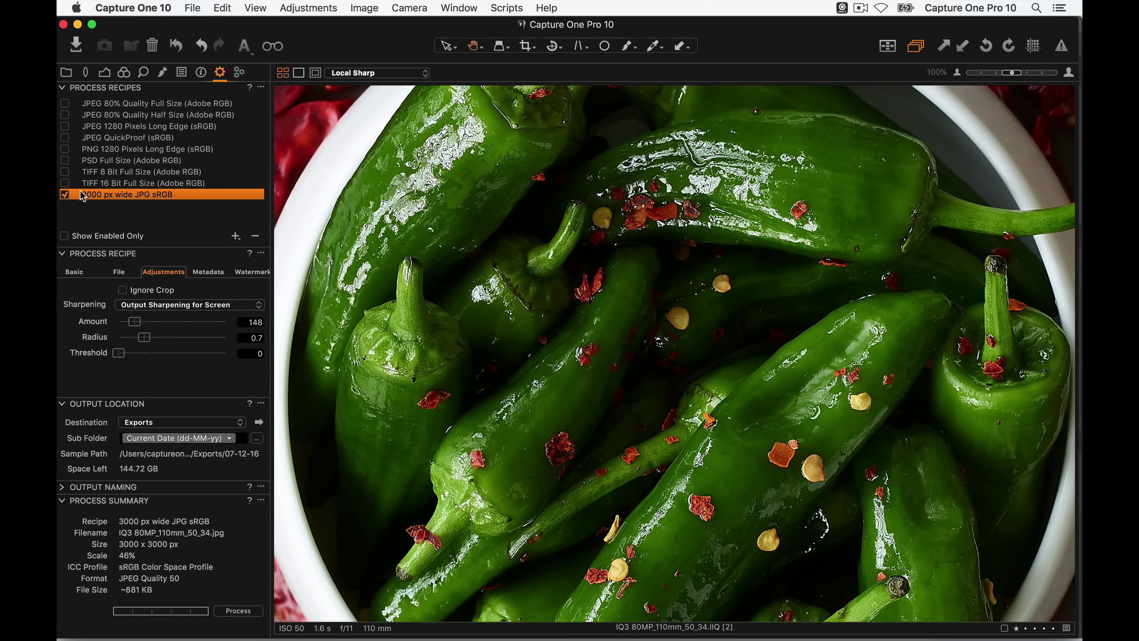
# - Proof the image with the TIFF 16 Bit Full Size (Adobe RGB) recipe and show that recipe's basic settings
pyautogui.click(144, 182)
pyautogui.click(272, 45)
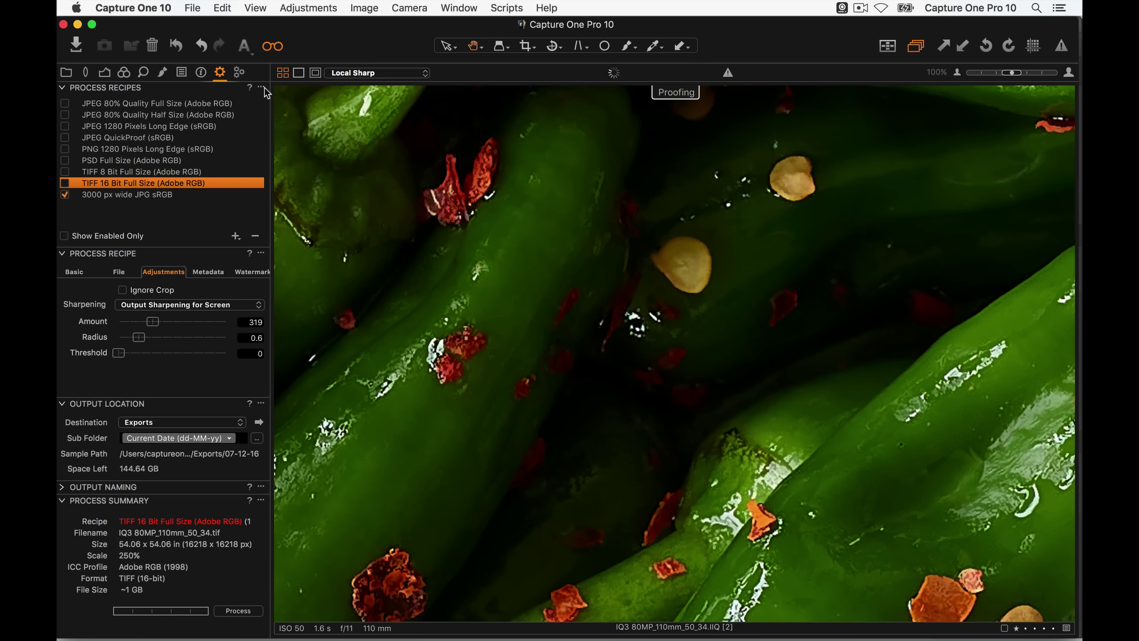
pyautogui.click(74, 274)
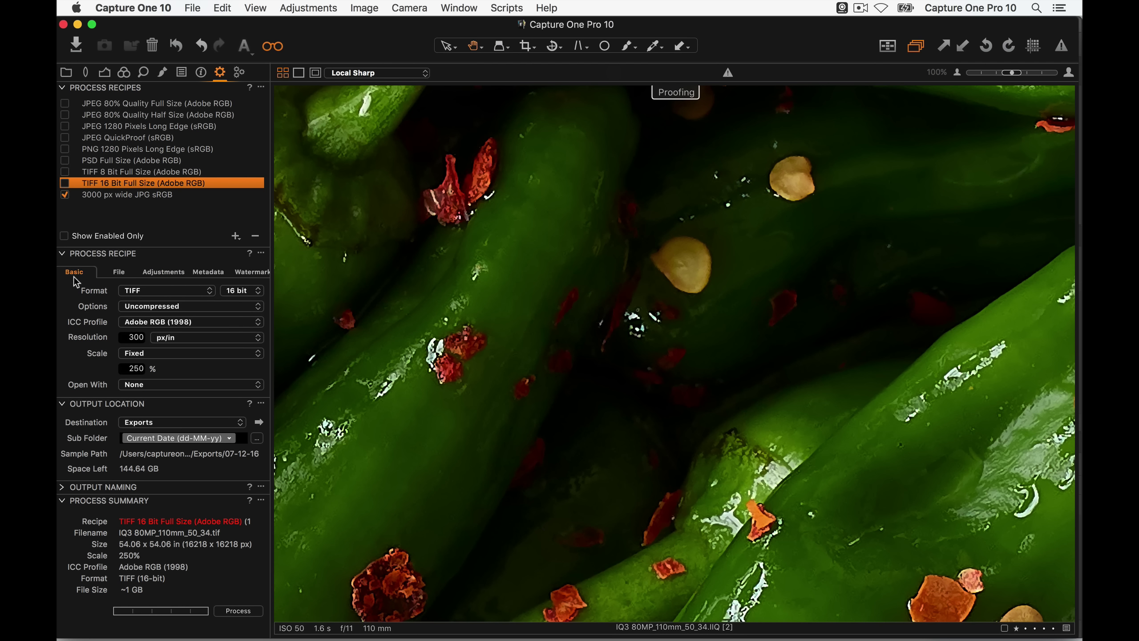
# - Proof the peppers with the 3000 px wide JPG sRGB recipe and compare them with the unproofed image at 100%
pyautogui.click(140, 196)
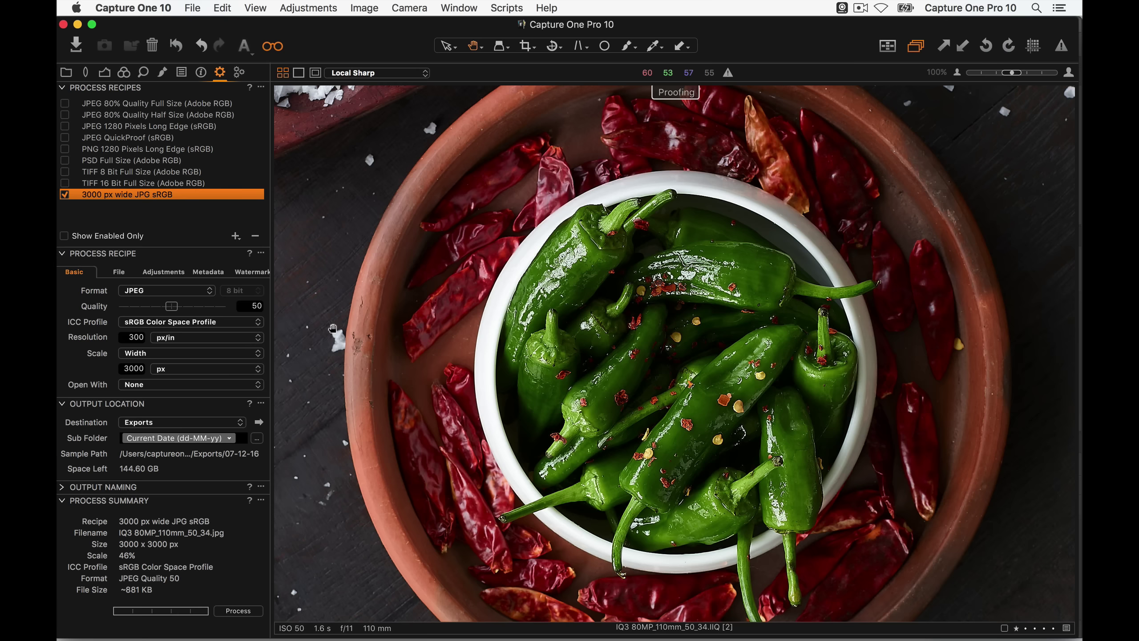
pyautogui.moveTo(731, 311); pyautogui.dragTo(695, 337)
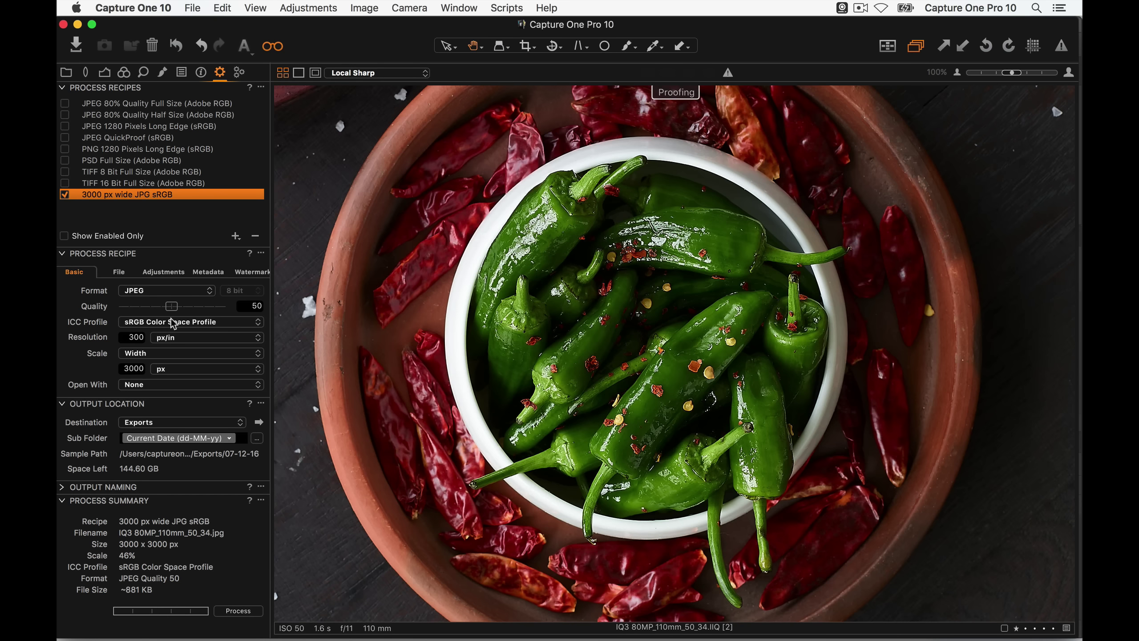
pyautogui.click(273, 45)
pyautogui.press('super+alt+0')
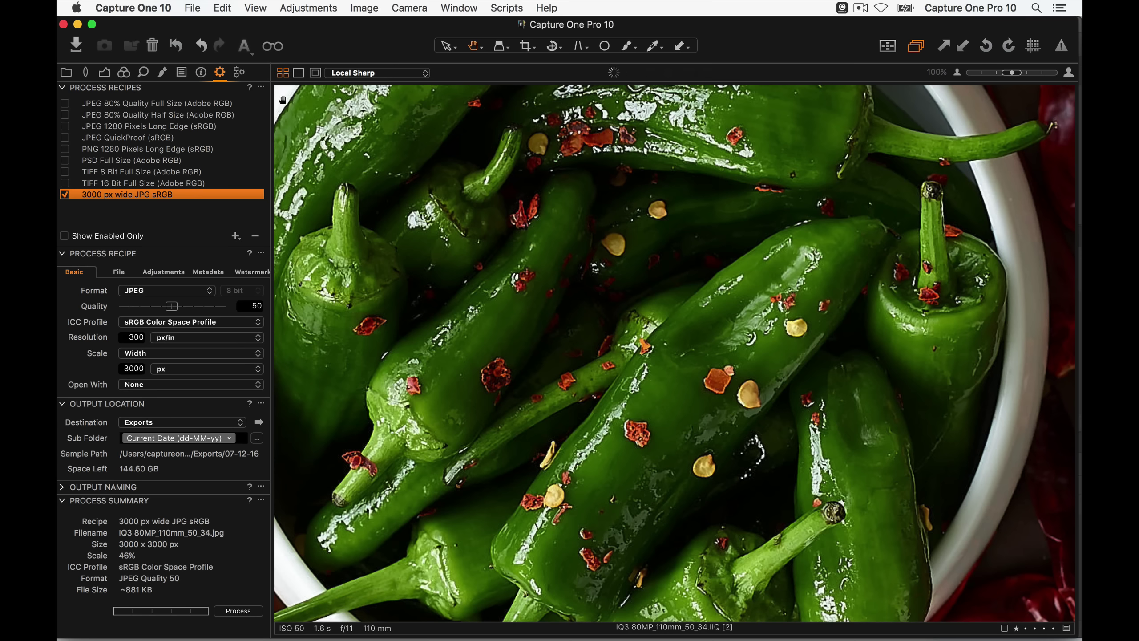
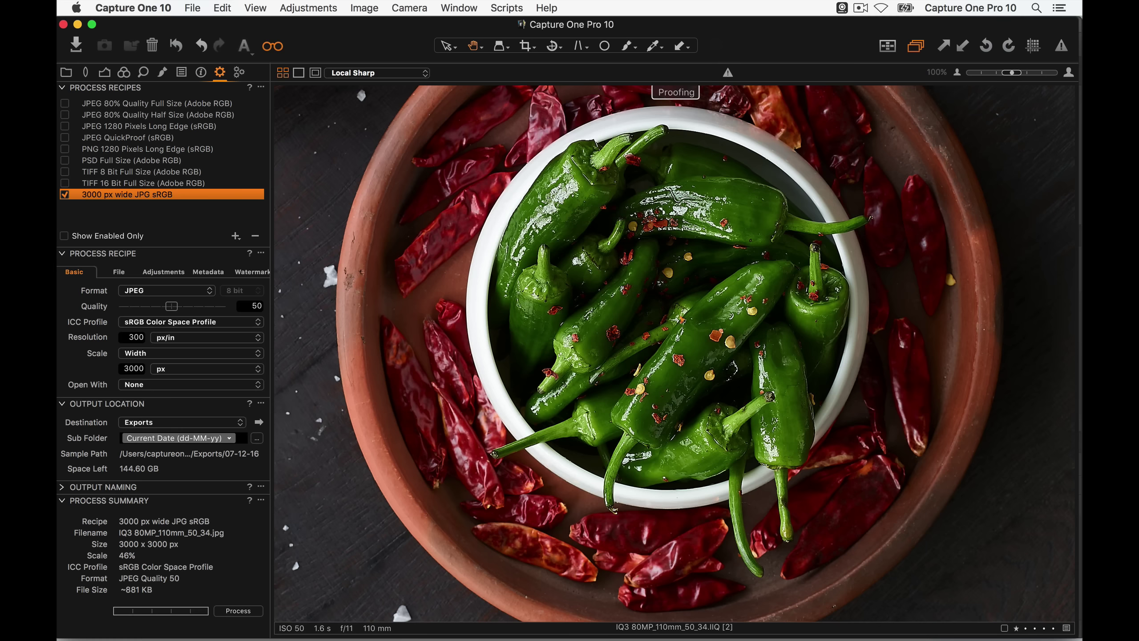
# - Show the 3000 px wide JPG sRGB recipe's output sharpening settings and look through the General preferences
pyautogui.click(163, 272)
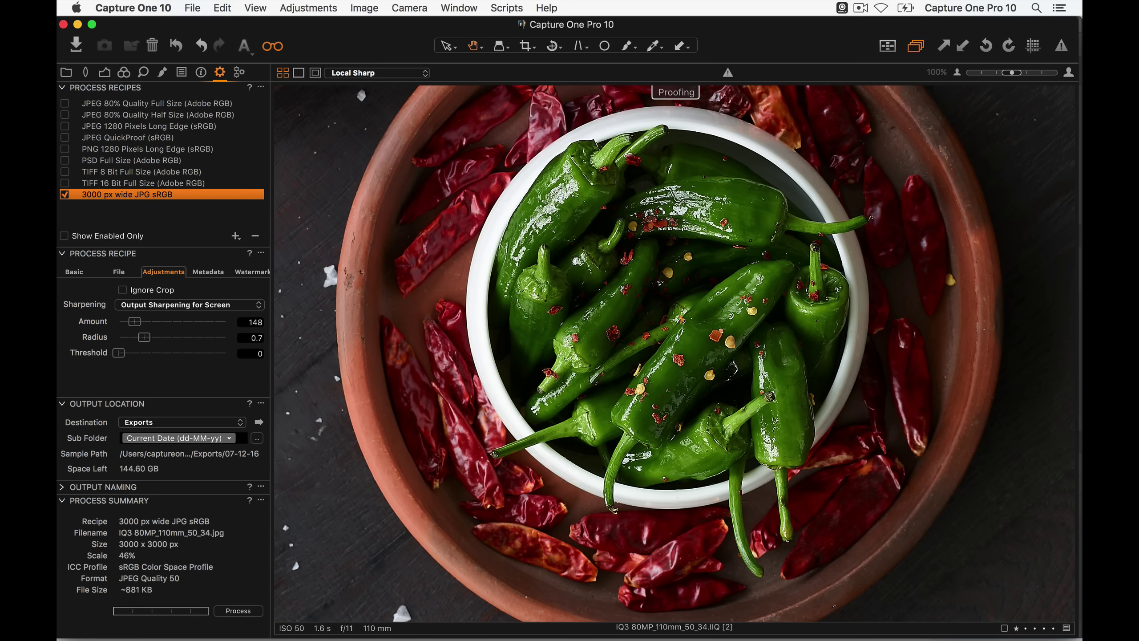
pyautogui.click(172, 7)
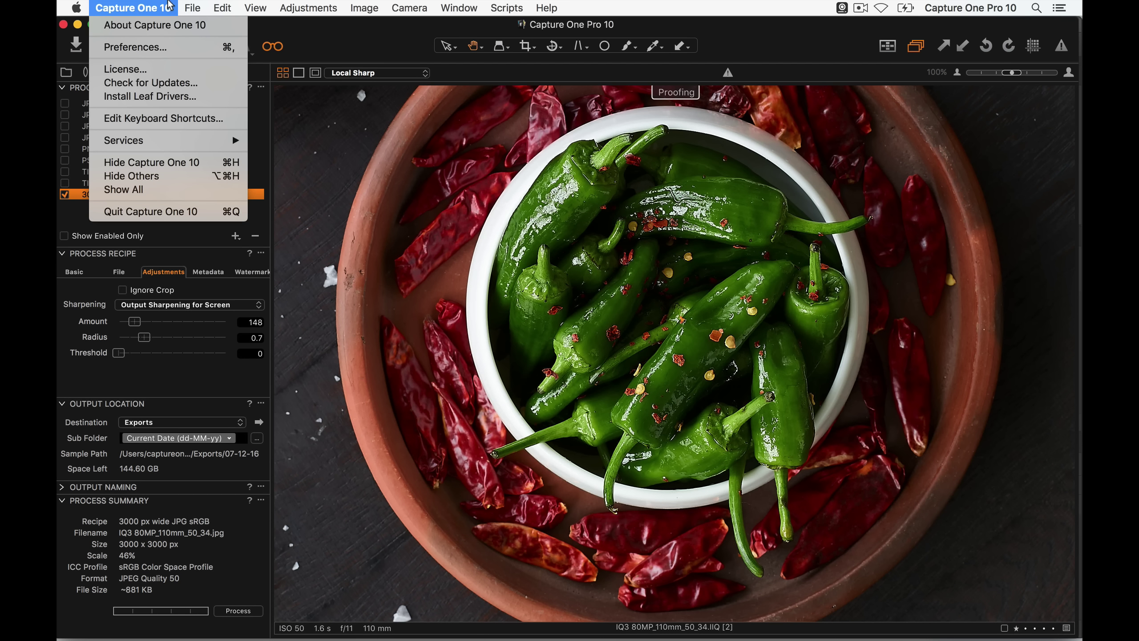
pyautogui.click(144, 48)
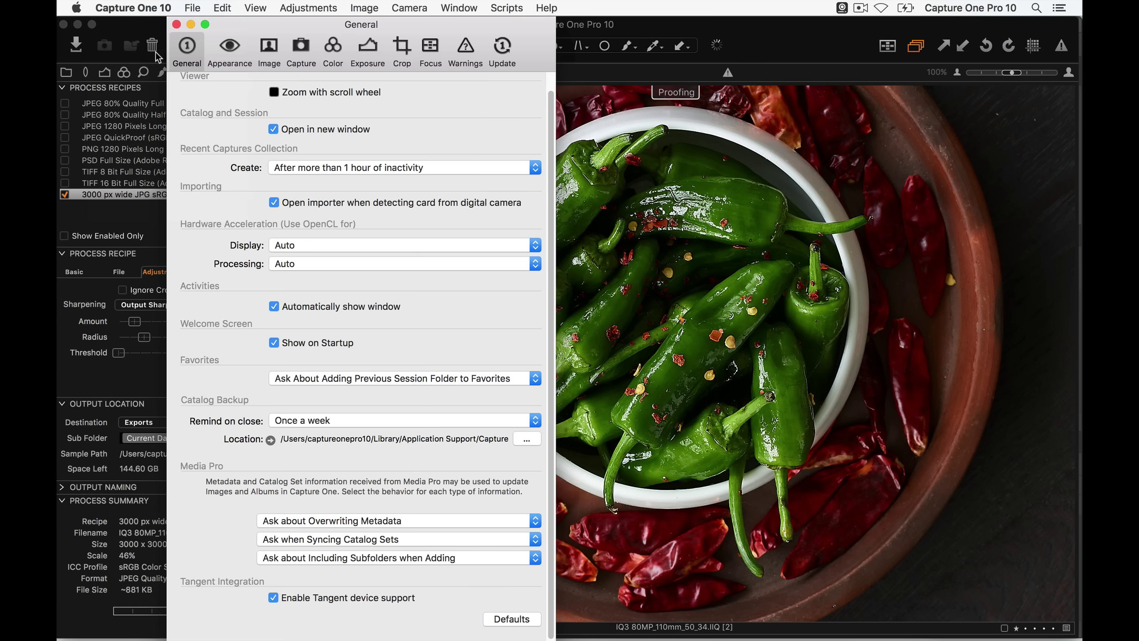
pyautogui.click(230, 50)
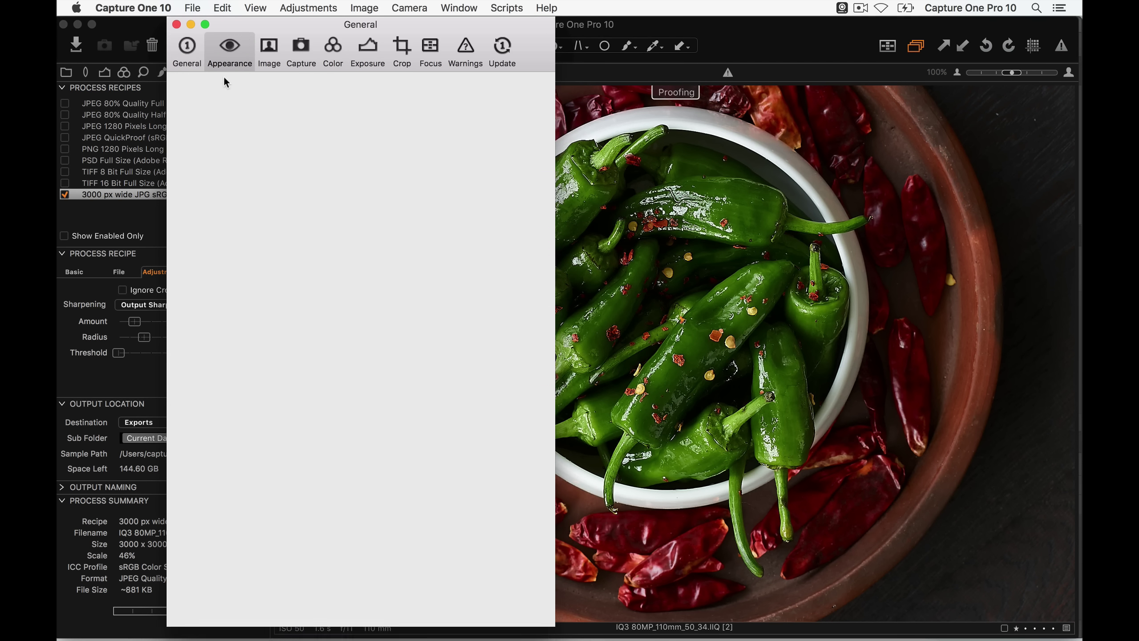
pyautogui.click(193, 59)
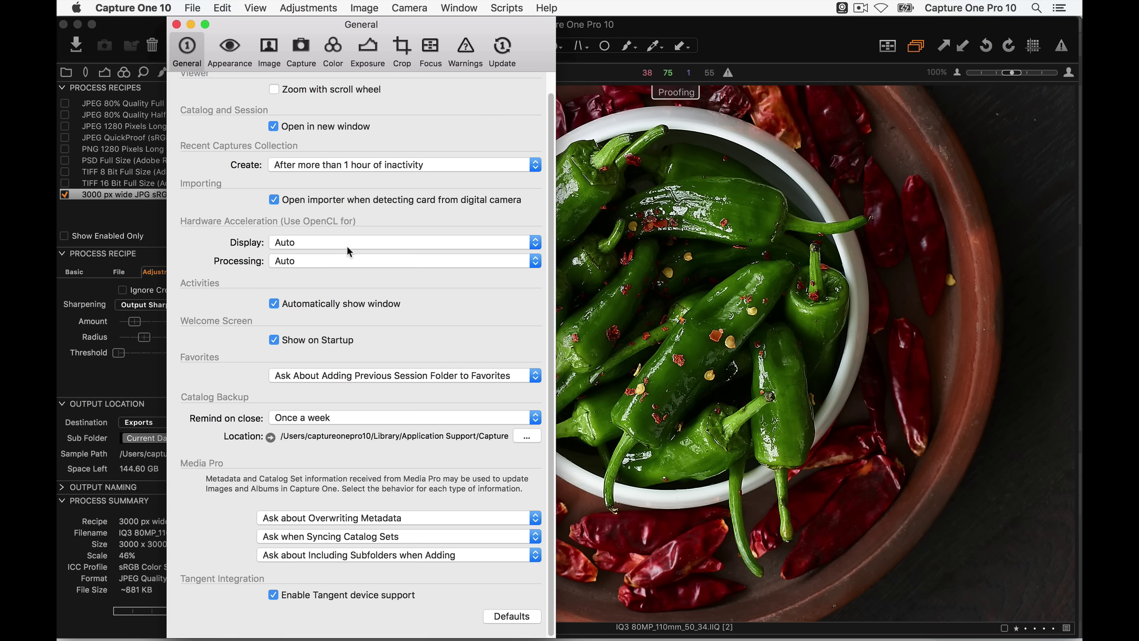
pyautogui.press('super+w')
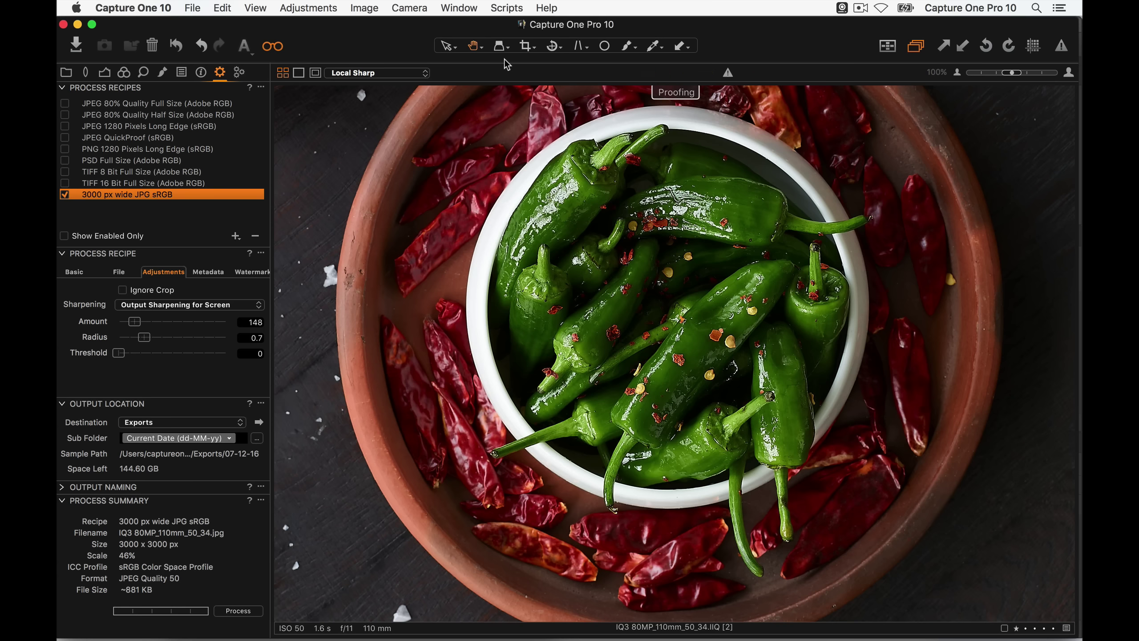
# - Turn off proofing and view the white-shirt portrait's face at 100% beside the thumbnail browser
pyautogui.click(275, 48)
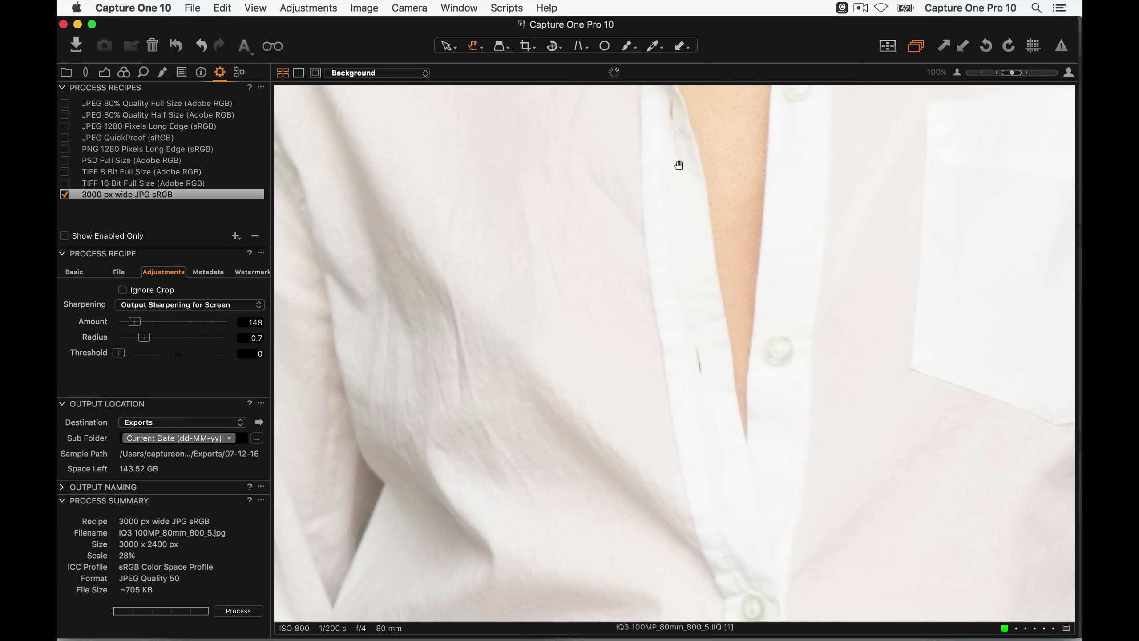
pyautogui.scroll(15, 692, 181)
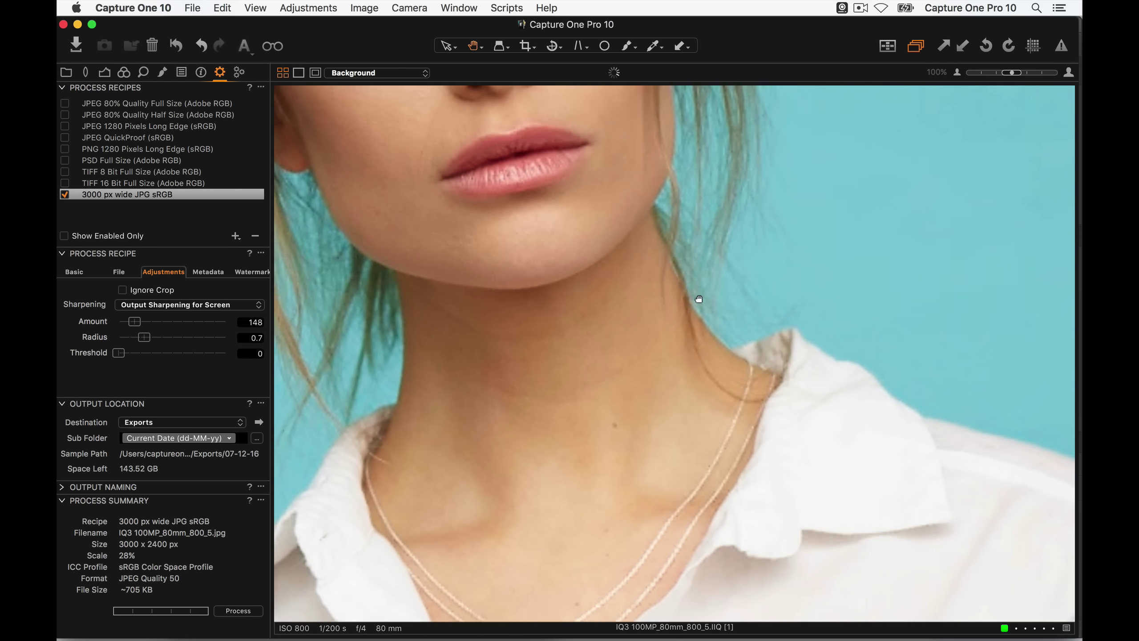
pyautogui.scroll(3, 732, 339)
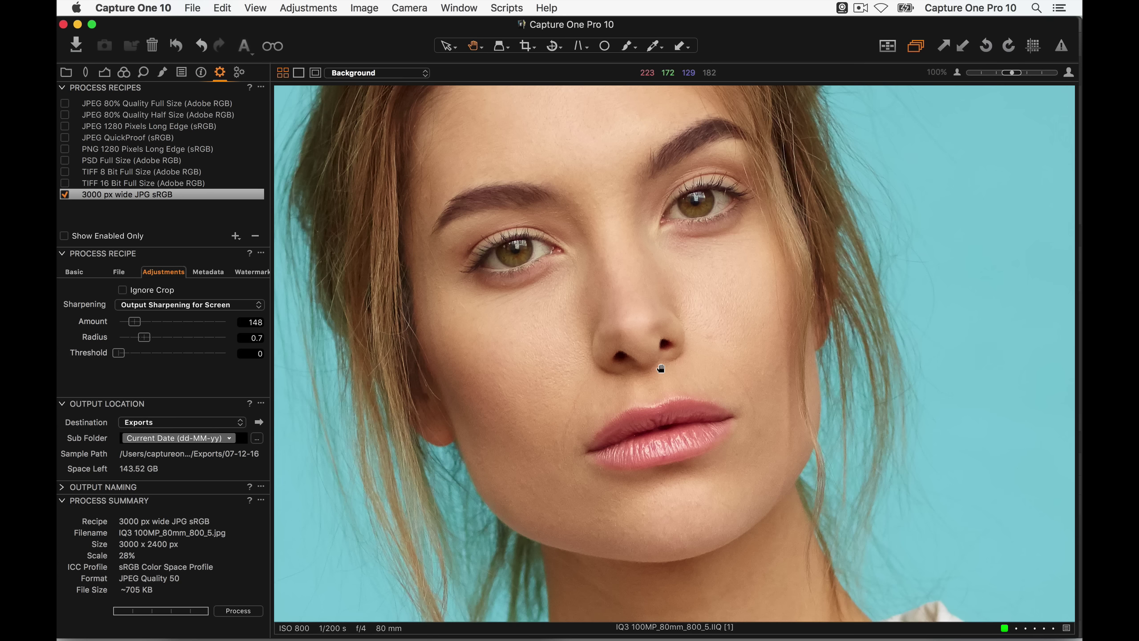
pyautogui.press('super+shift+b')
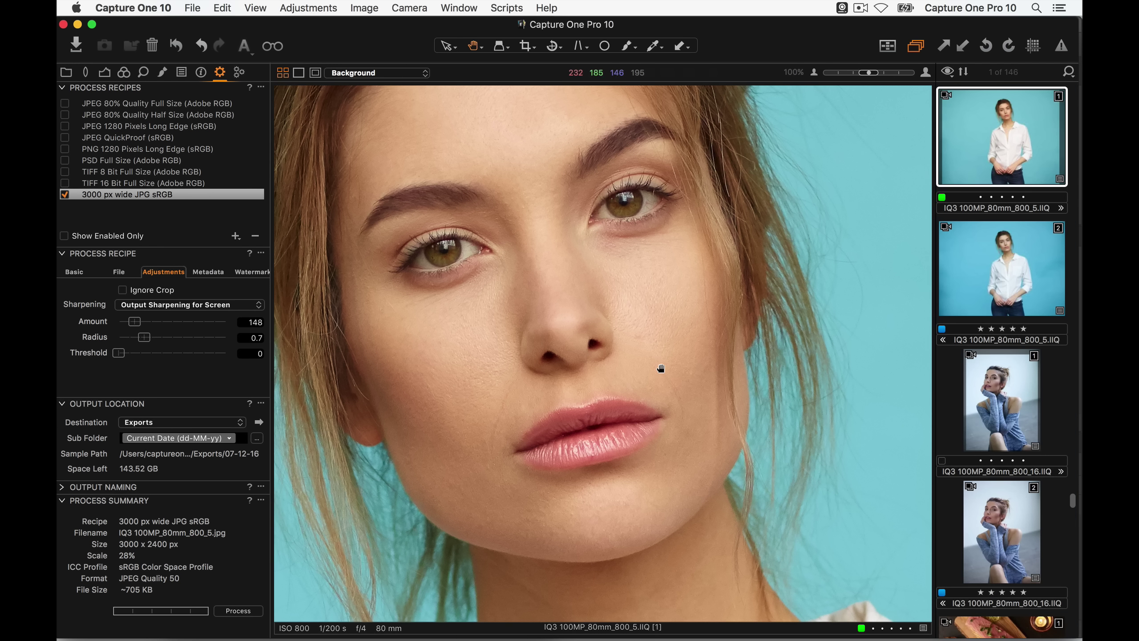
# - Compare the two variants of IQ3 100MP_80mm_800_5 by switching repeatedly between them at 100% on the face
pyautogui.click(983, 230)
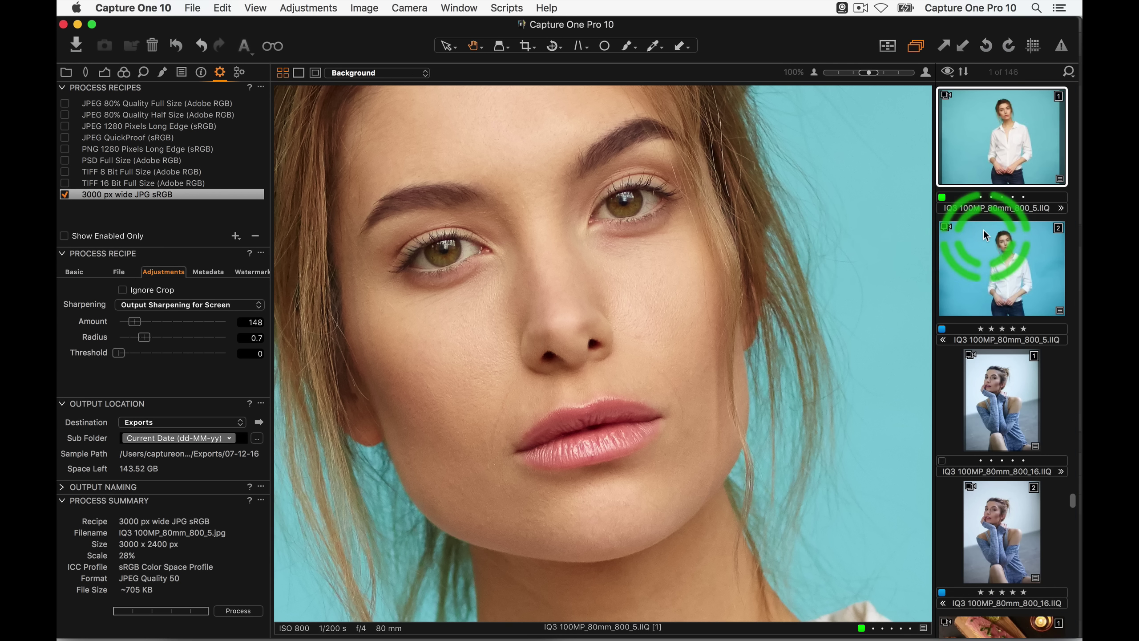
pyautogui.press('Up')
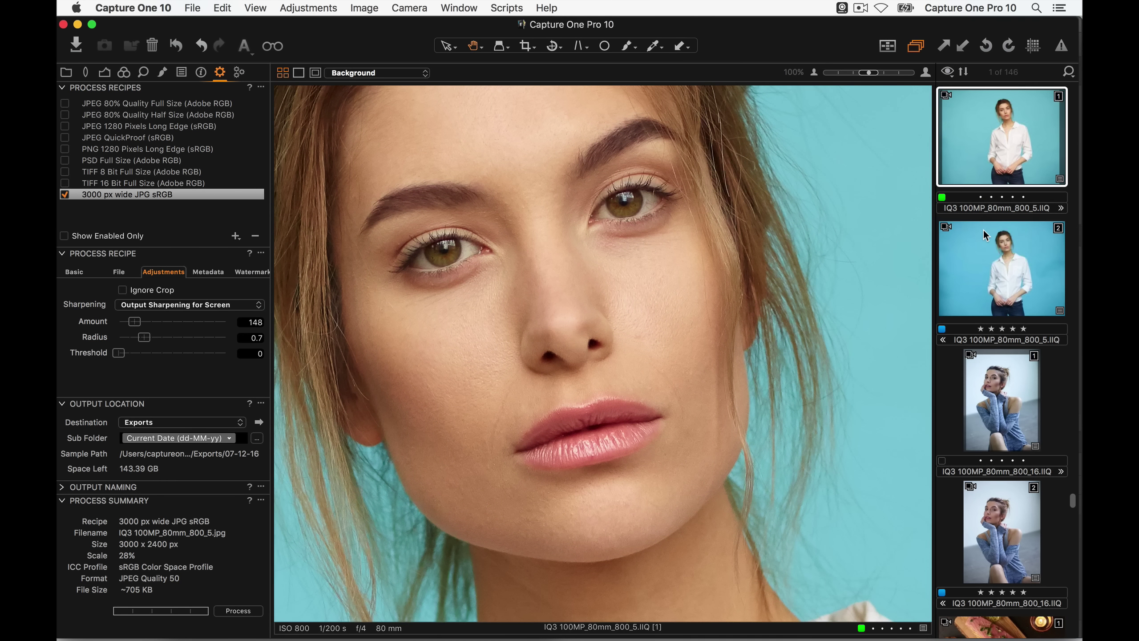
pyautogui.press('Down')
pyautogui.press('Up')
pyautogui.press('Down')
pyautogui.press('Up')
pyautogui.press('Down')
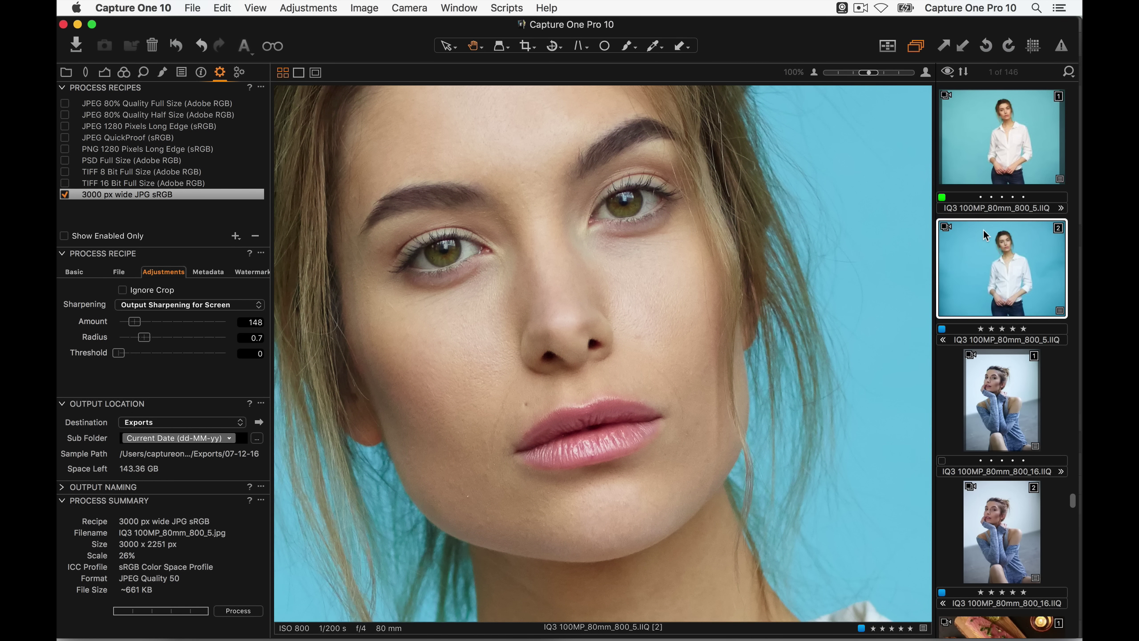
pyautogui.press('Up')
pyautogui.press('Down')
pyautogui.press('Up')
pyautogui.press('Down')
# - Browse the blue-sweater portrait and the food image at 100%, and return to the second variant of the white-shirt portrait
pyautogui.press('Down')
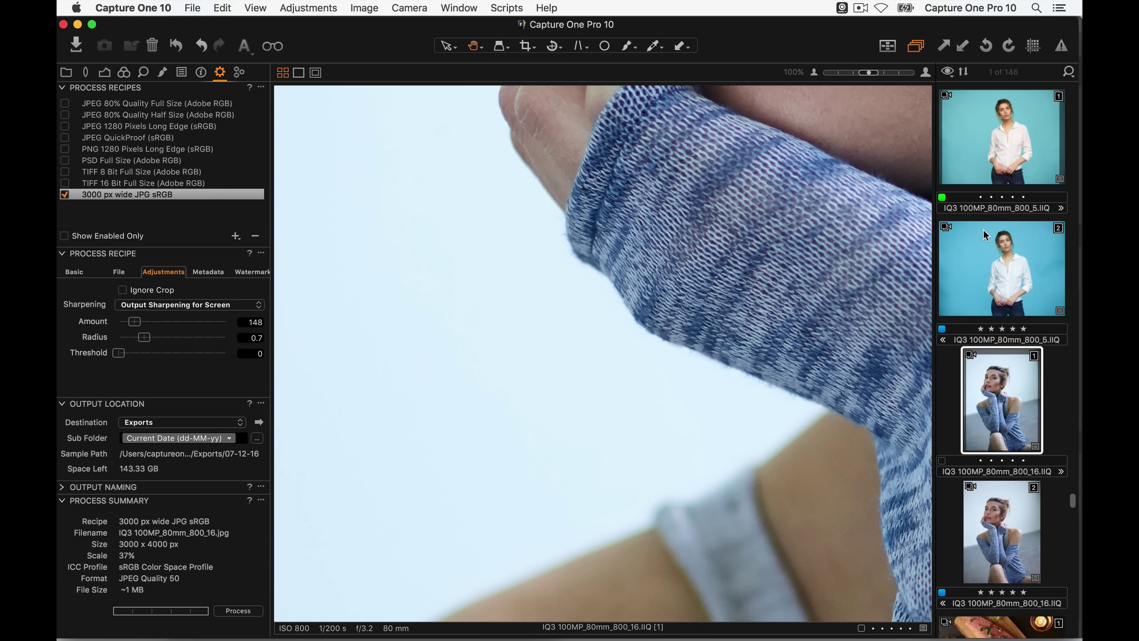
pyautogui.press('Down')
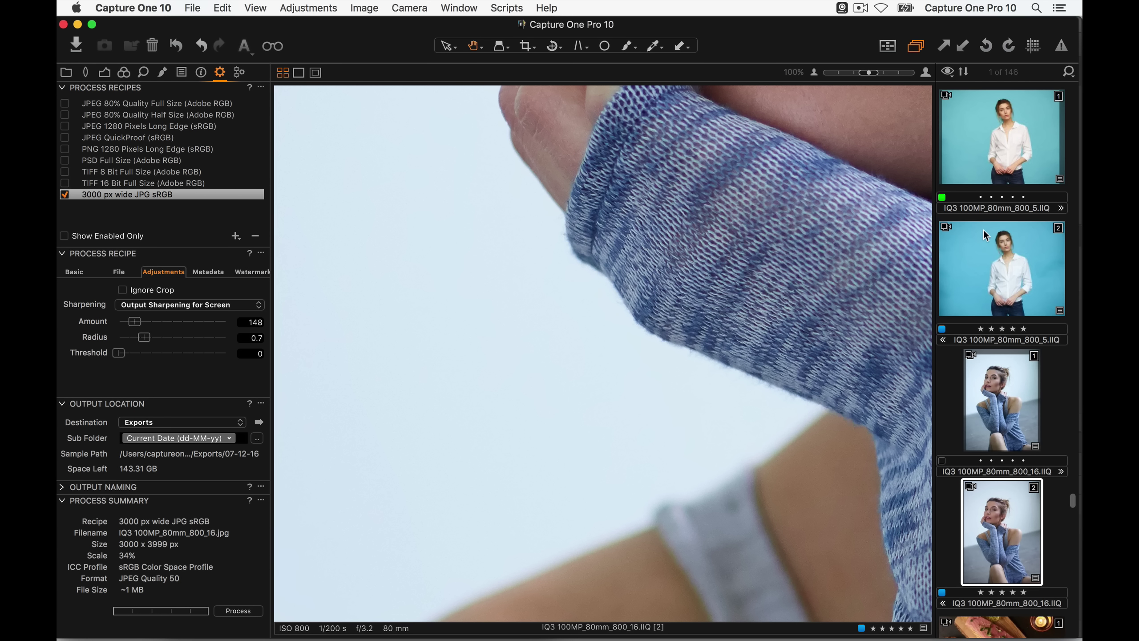
pyautogui.press('Down')
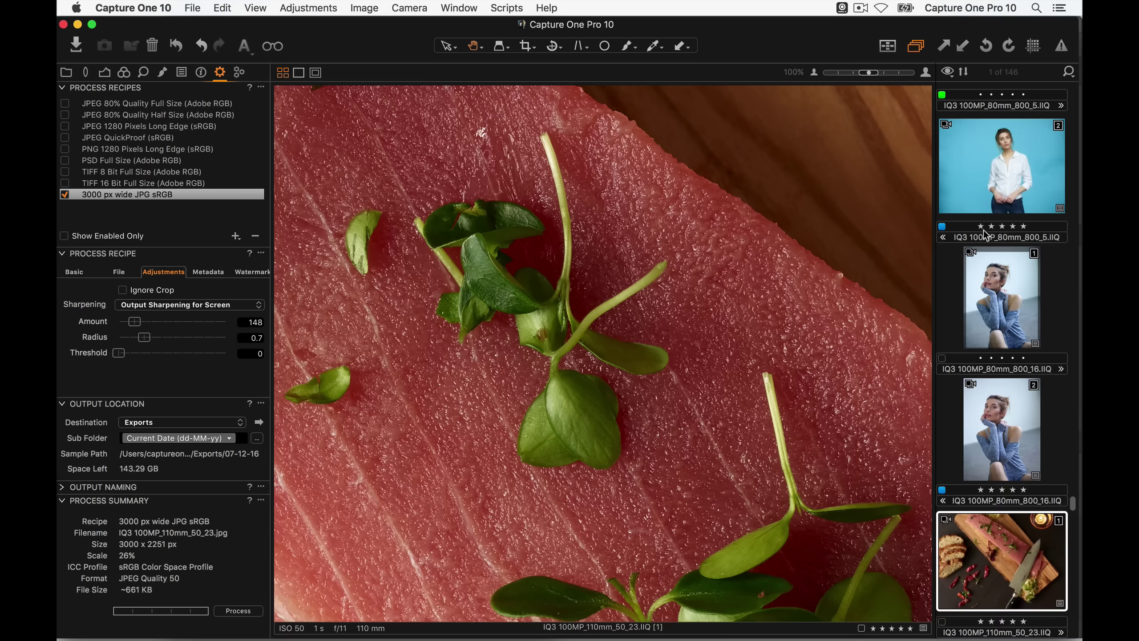
pyautogui.press('Down')
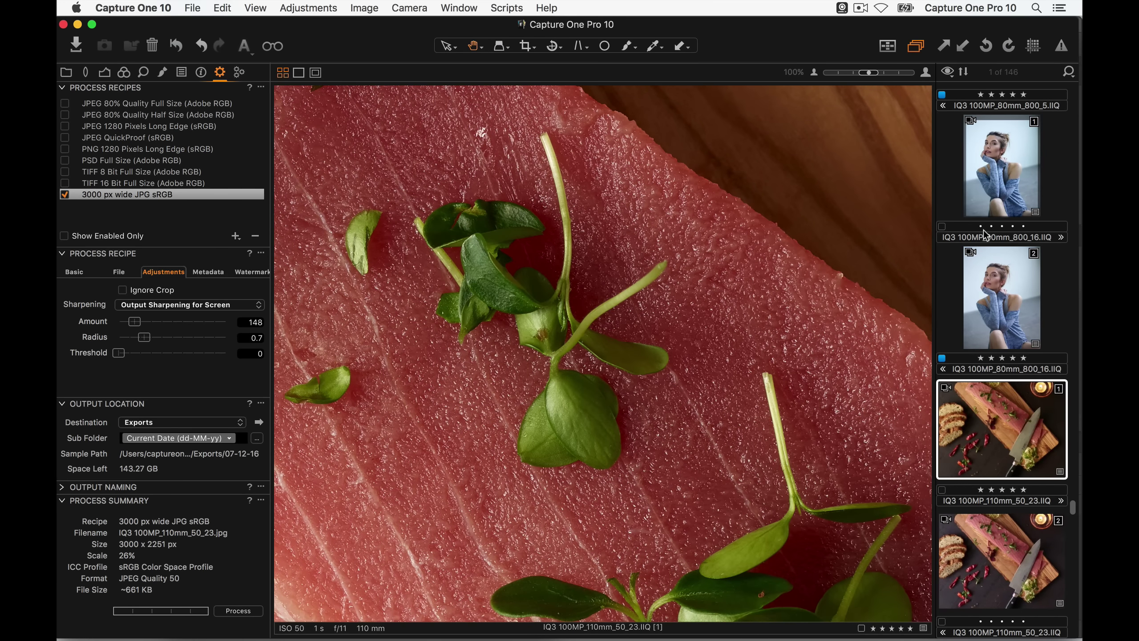
pyautogui.click(983, 234)
pyautogui.press('Up')
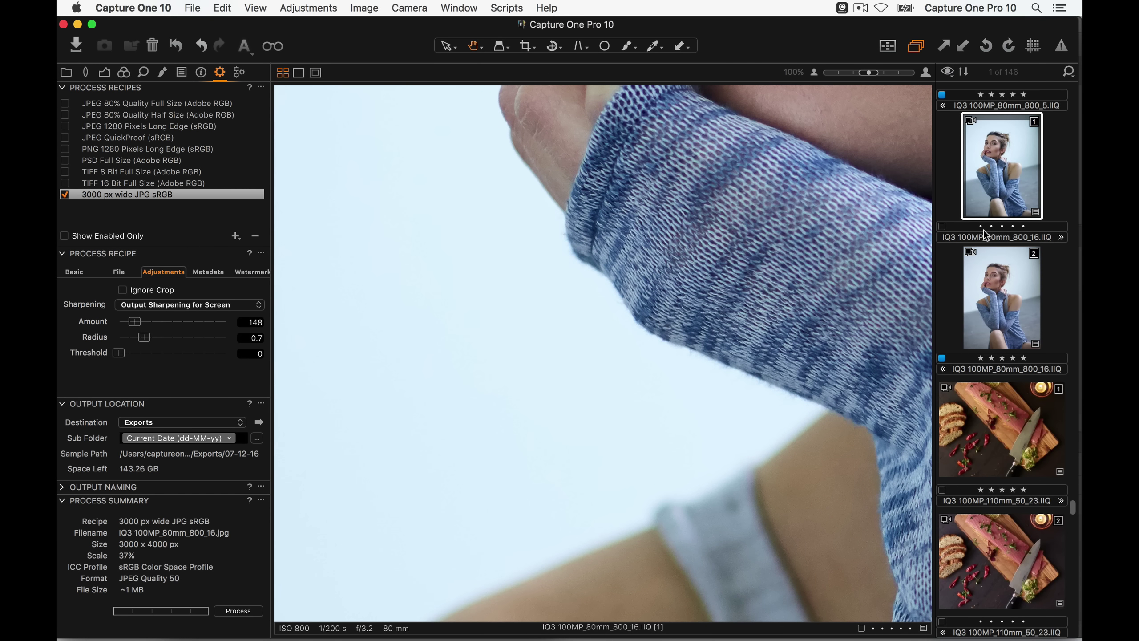
pyautogui.press('Up')
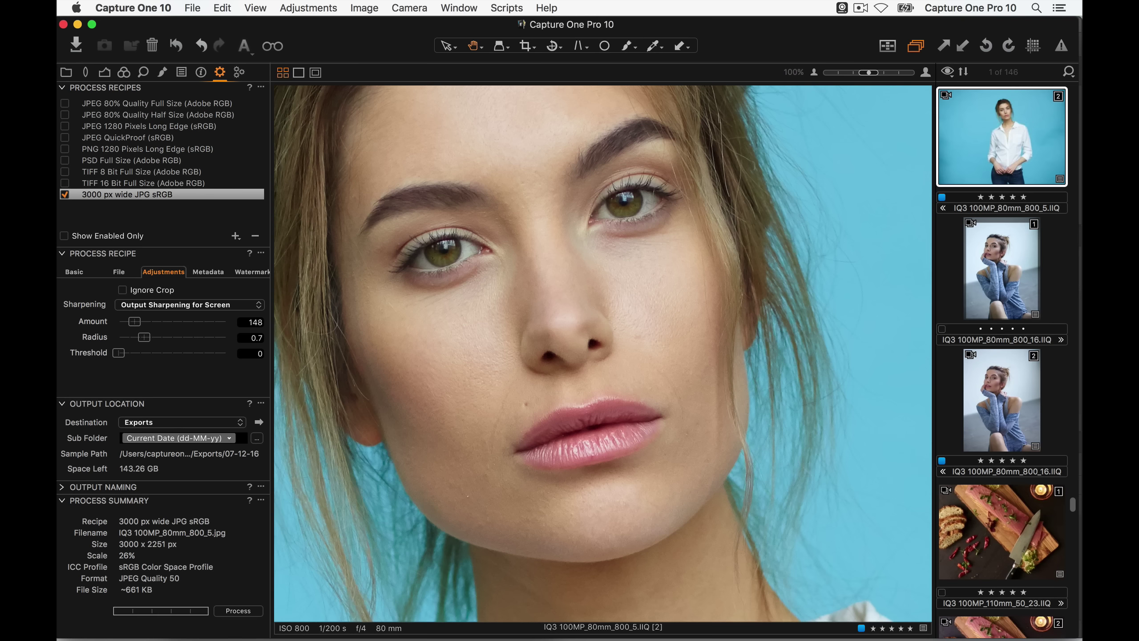
# - Review the hardware acceleration choices for Display in the General preferences, keep Auto and close the preferences
pyautogui.click(166, 9)
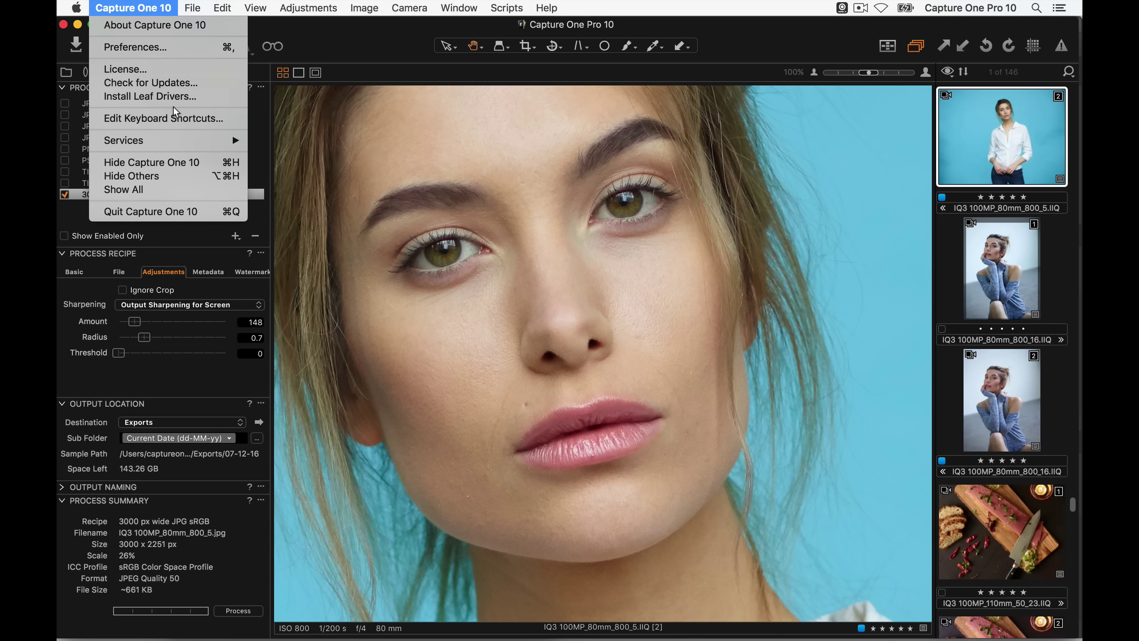
pyautogui.click(177, 47)
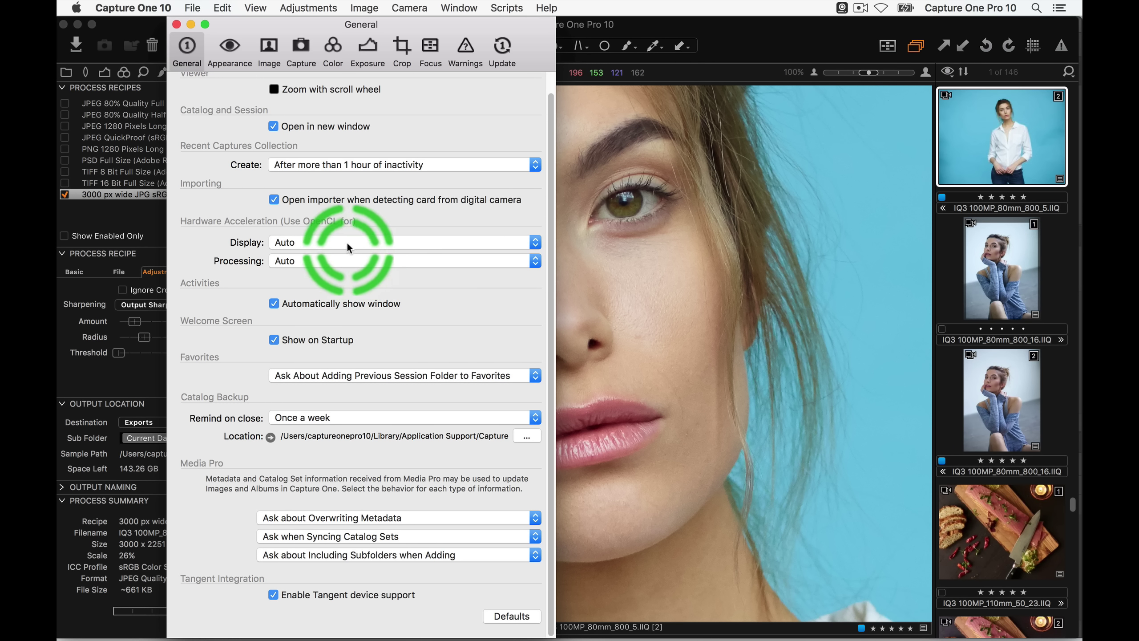
pyautogui.click(310, 241)
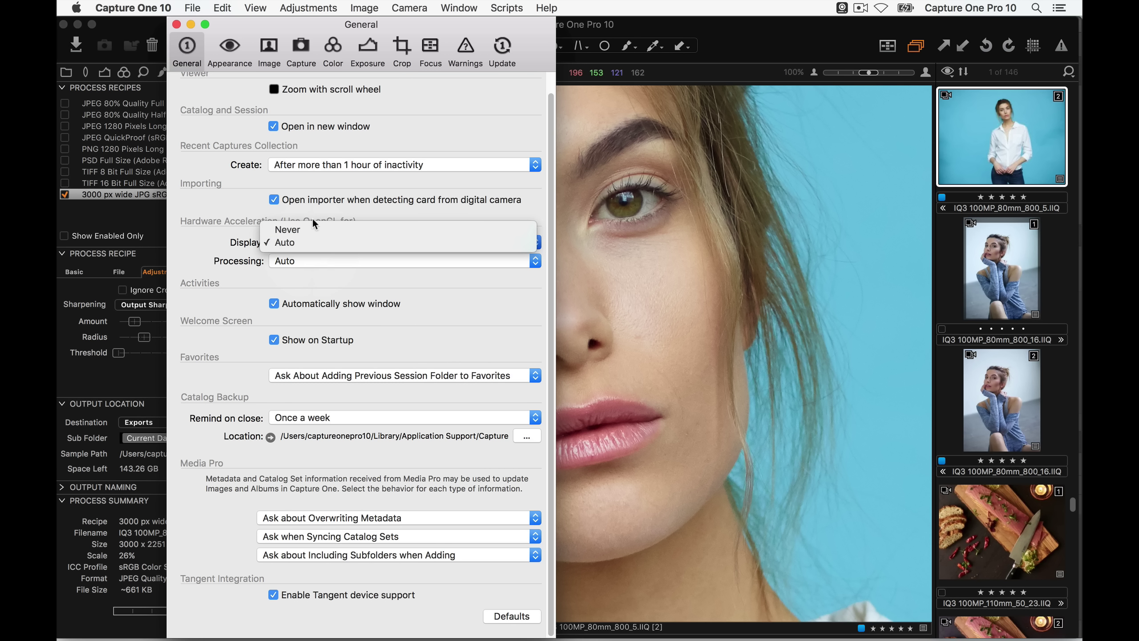
pyautogui.click(315, 205)
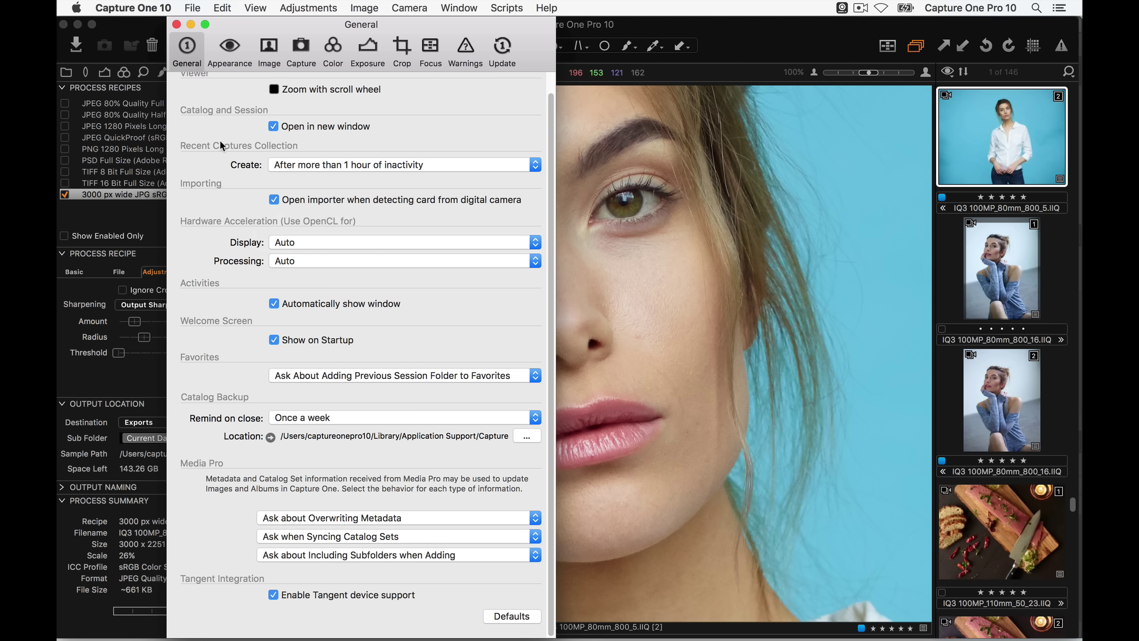
pyautogui.click(176, 24)
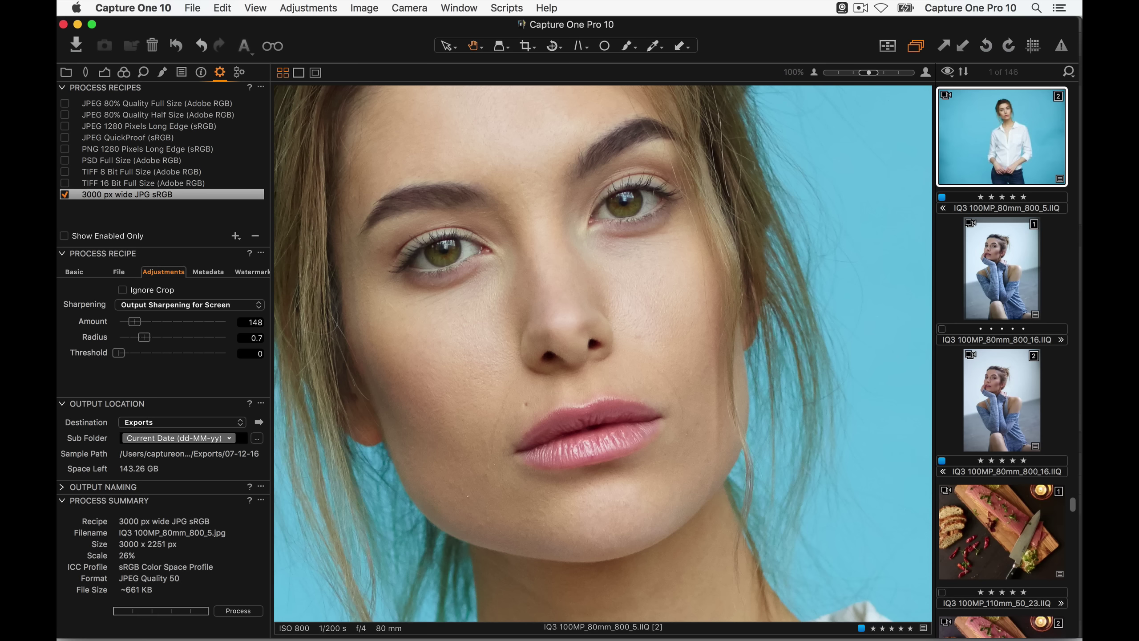
pyautogui.press('super+Tab')
pyautogui.press('super+Tab')
pyautogui.press('super+Tab')
pyautogui.press('super+Tab')
pyautogui.press('super+Tab')
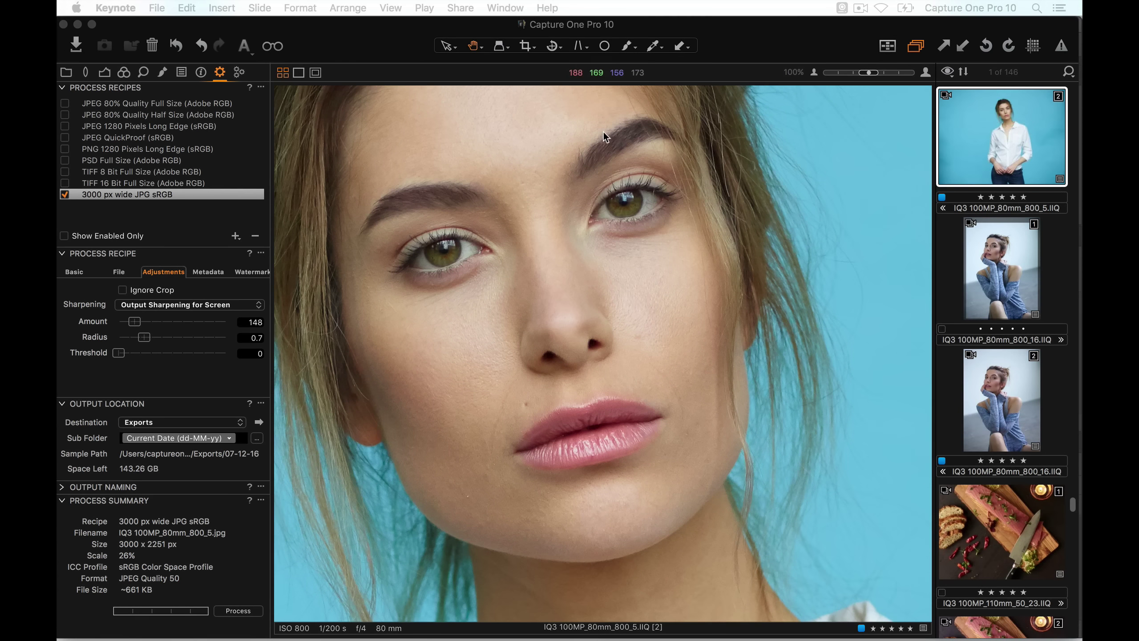
pyautogui.click(735, 36)
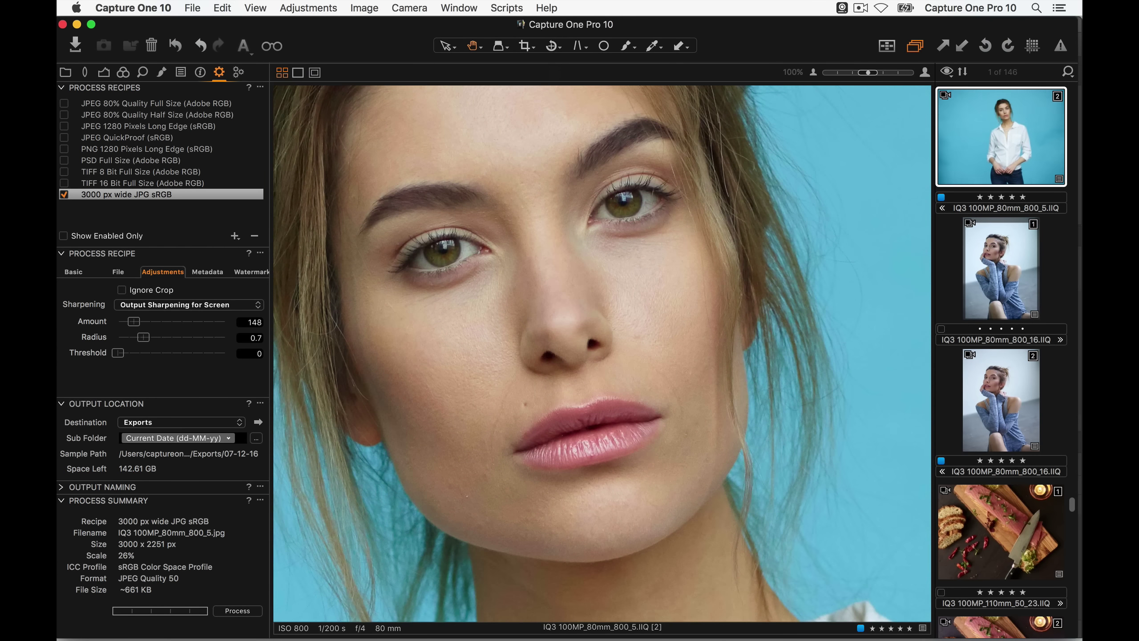
# - Vary the second portrait variant's exposure up and down to preview the effect, and bring it to 0
pyautogui.click(104, 71)
pyautogui.scroll(-8, 147, 113)
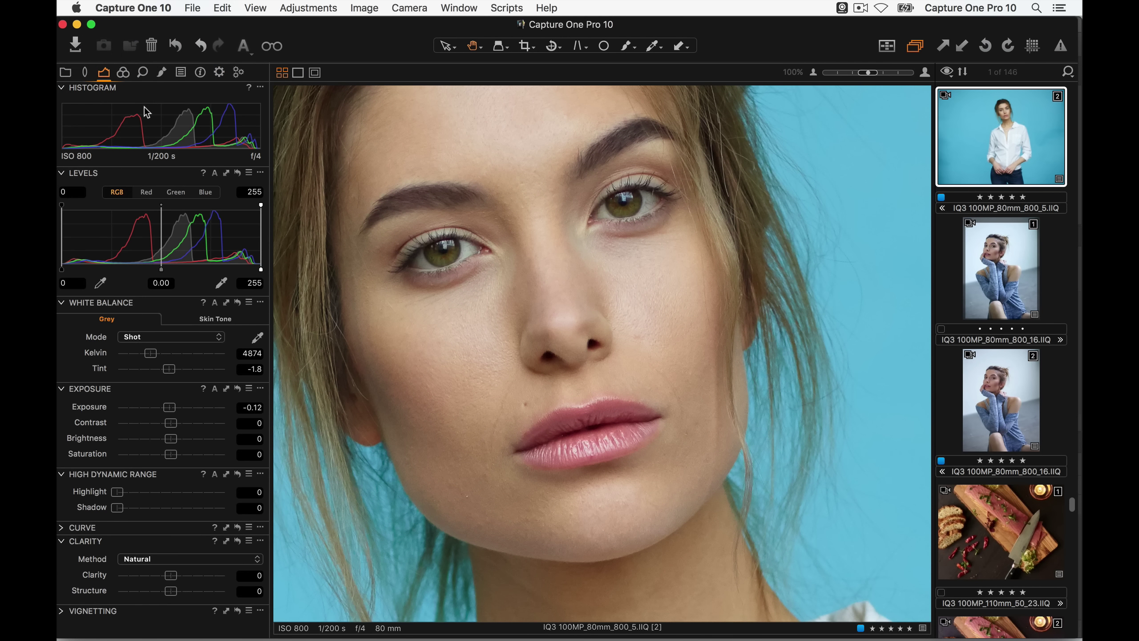
pyautogui.scroll(9, 147, 112)
pyautogui.scroll(1, 147, 112)
pyautogui.scroll(-4, 147, 112)
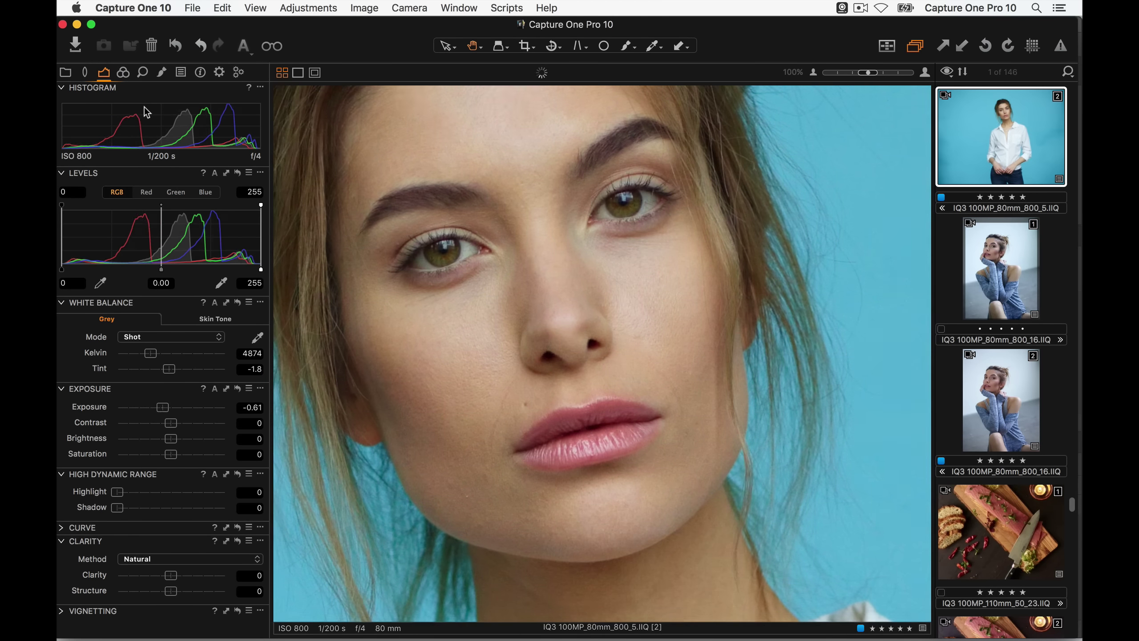
pyautogui.scroll(4, 148, 112)
pyautogui.scroll(-6, 148, 112)
pyautogui.scroll(-1, 147, 112)
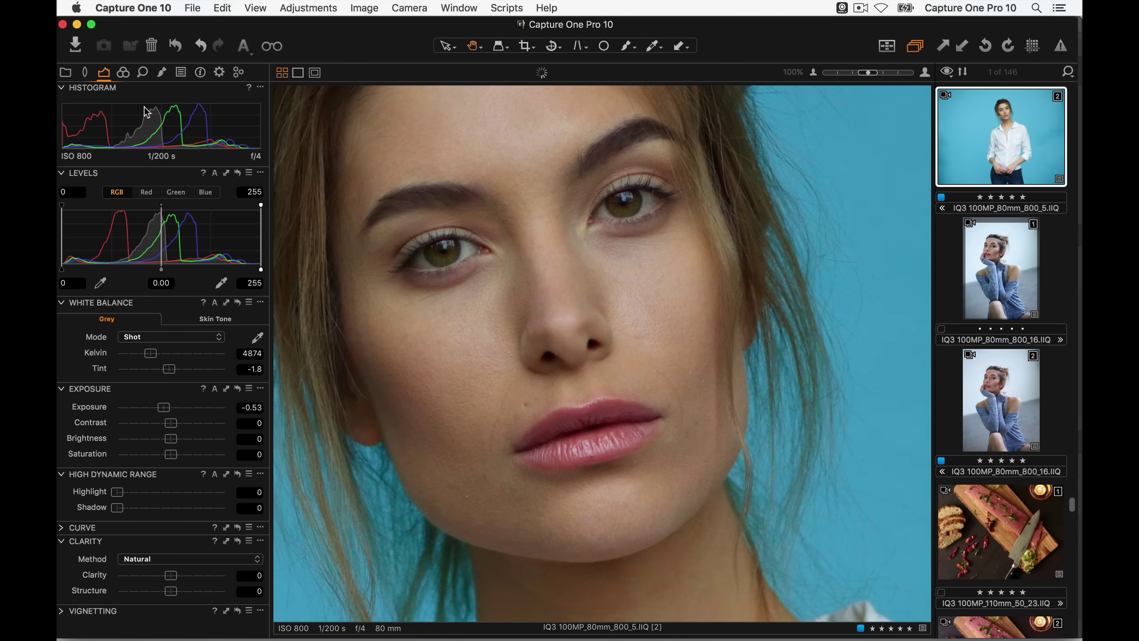
pyautogui.scroll(8, 147, 112)
pyautogui.scroll(-2, 147, 112)
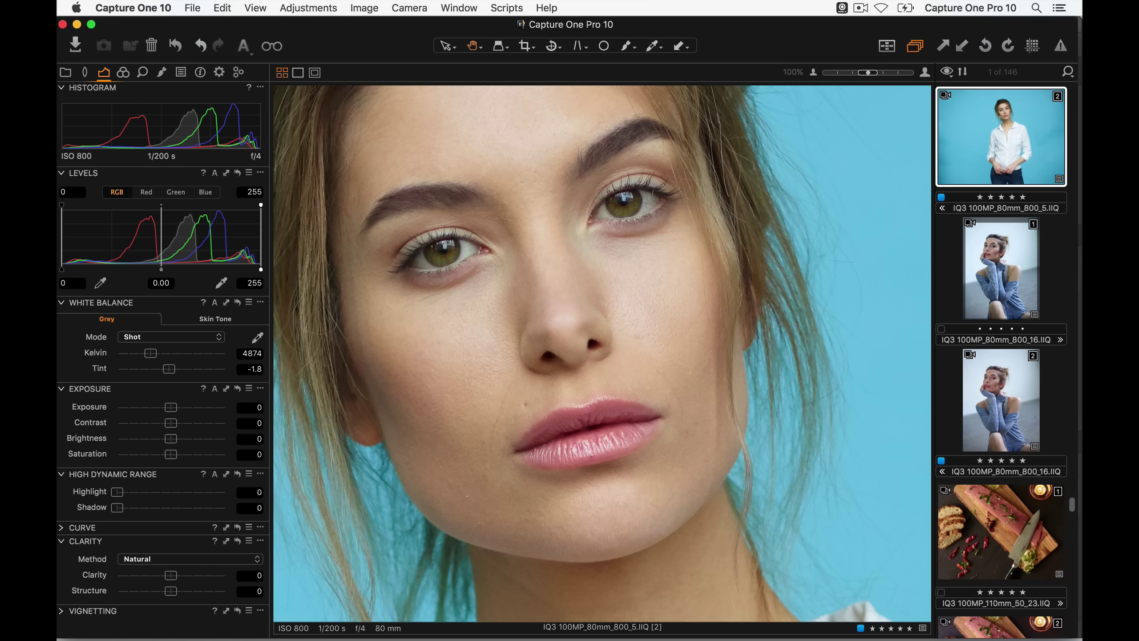
# - Set the portrait's exposure to -0.25, contrast to 8 and clarity to -1
pyautogui.moveTo(171, 407); pyautogui.dragTo(170, 407)
pyautogui.moveTo(171, 423); pyautogui.dragTo(180, 423)
pyautogui.moveTo(171, 576); pyautogui.dragTo(170, 575)
pyautogui.moveTo(180, 422); pyautogui.dragTo(179, 423)
pyautogui.moveTo(170, 575); pyautogui.dragTo(171, 576)
pyautogui.moveTo(169, 407); pyautogui.dragTo(168, 408)
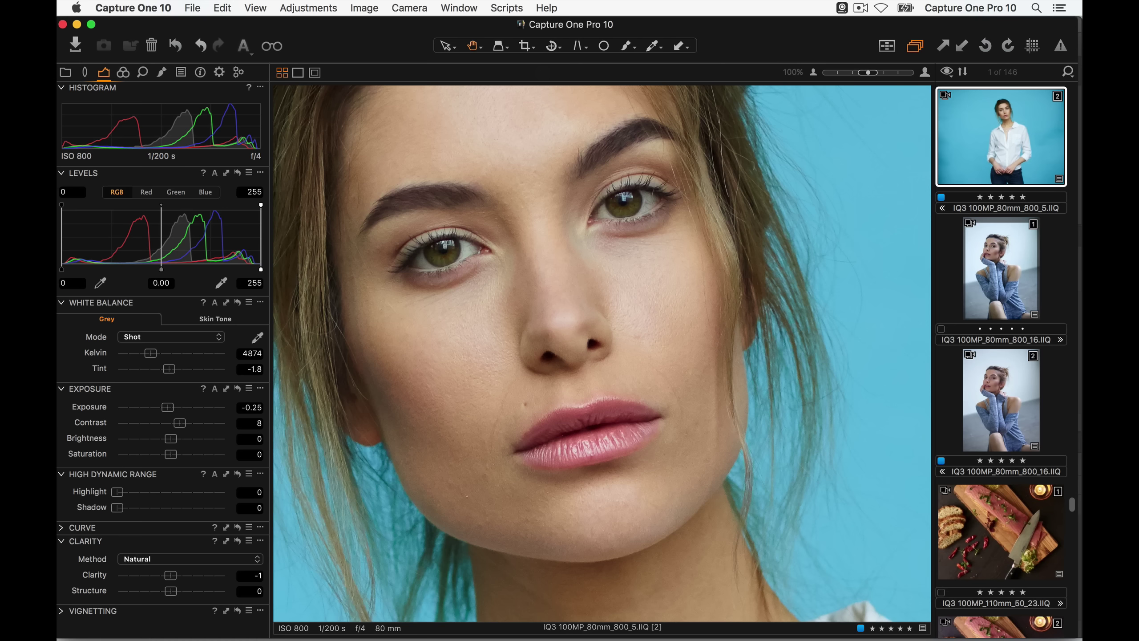
# - Switch to Safari with the Phase One website and enlarge its window to fill the screen
pyautogui.press('super+Tab')
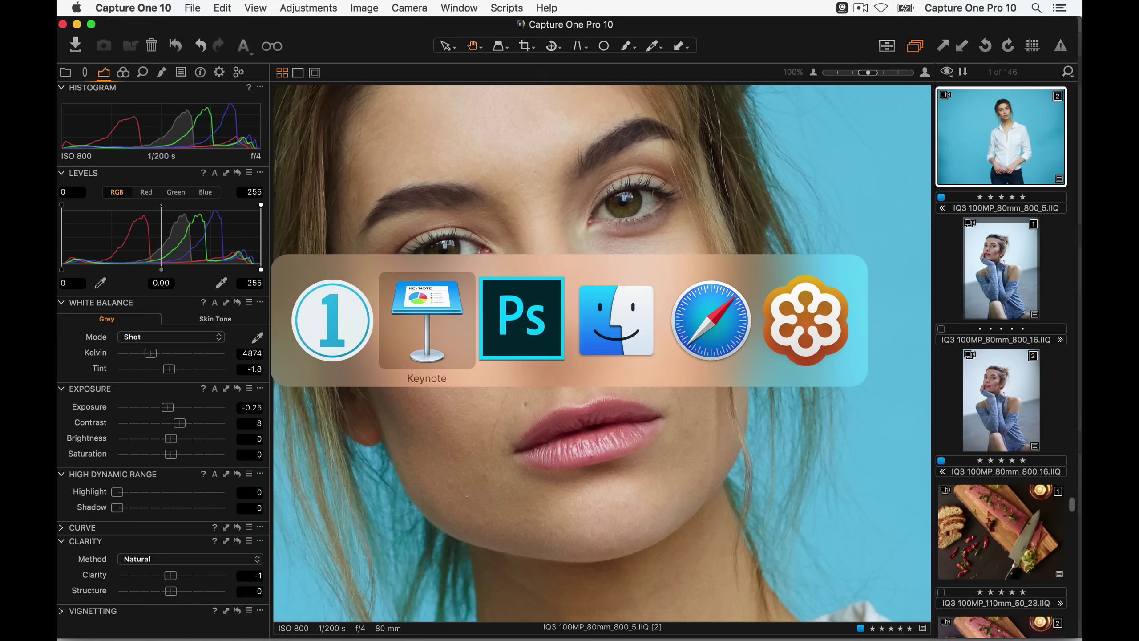
pyautogui.press('super+Tab')
pyautogui.press('super+Tab')
pyautogui.press('super+Tab')
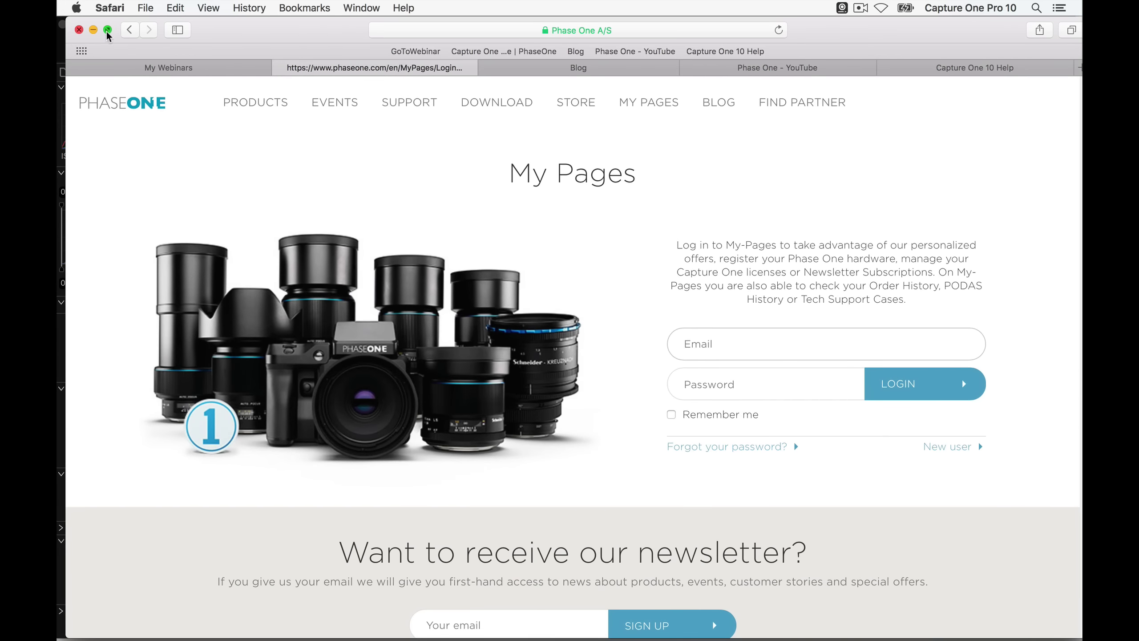
pyautogui.click(108, 31)
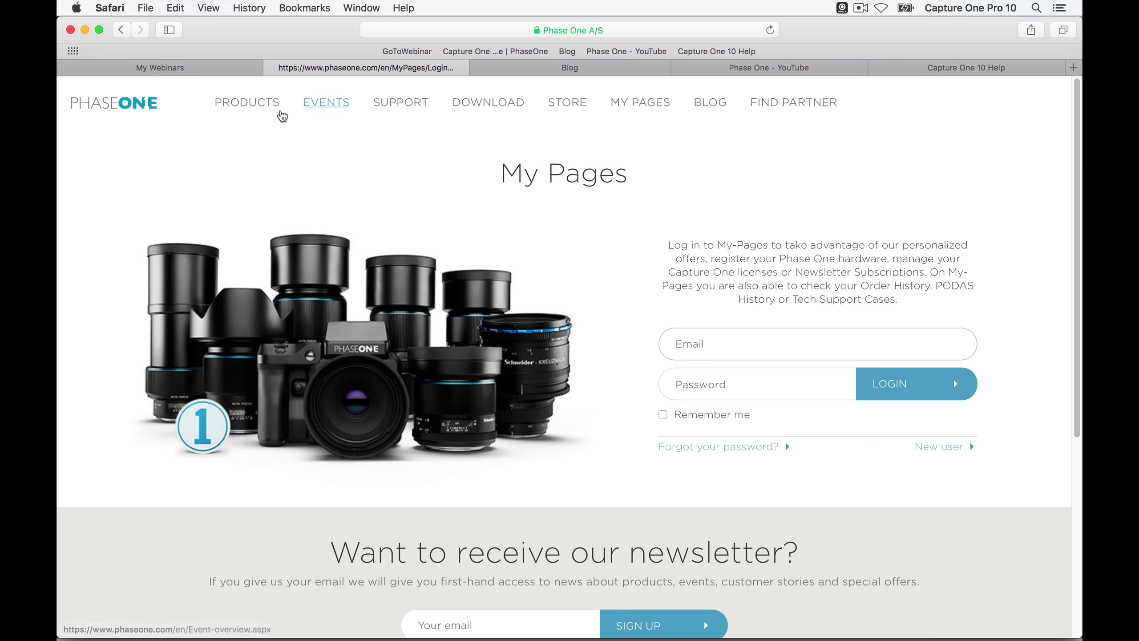
# - Open the Capture One Pro page among Phase One's software products and go to its Learning Hub
pyautogui.moveTo(253, 107)
pyautogui.moveTo(389, 162)
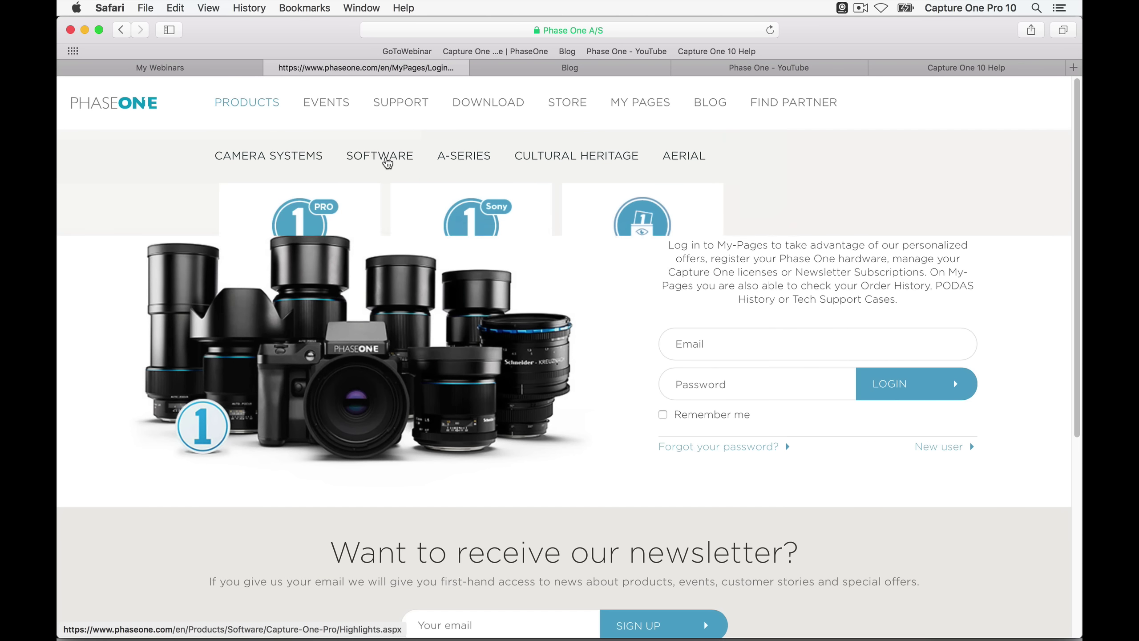
pyautogui.click(309, 236)
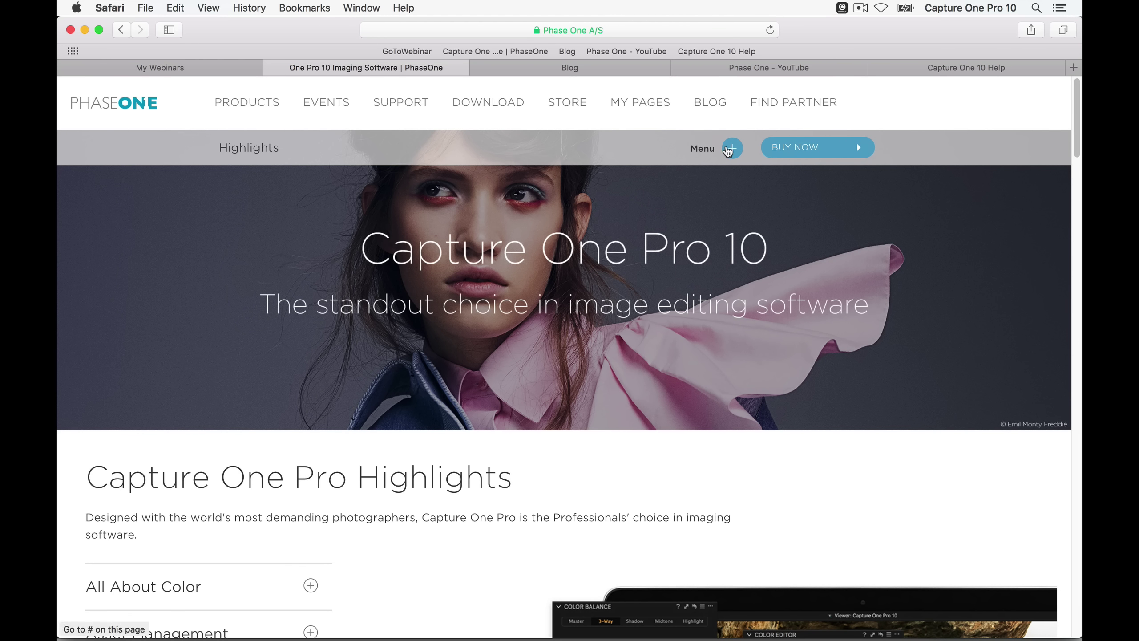
pyautogui.click(732, 150)
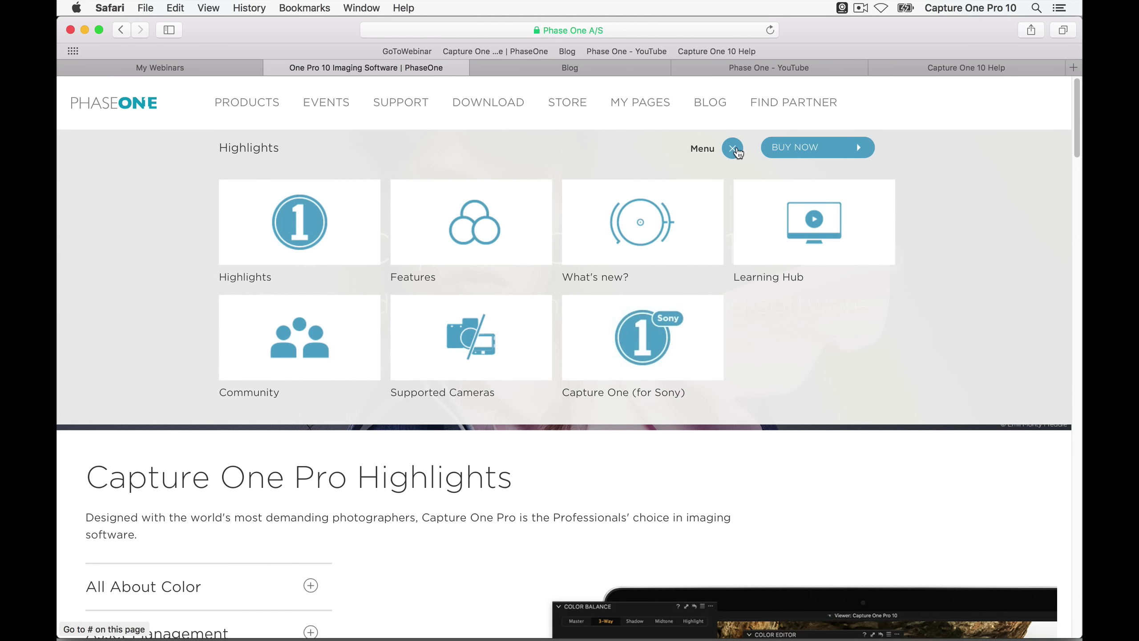
pyautogui.click(815, 228)
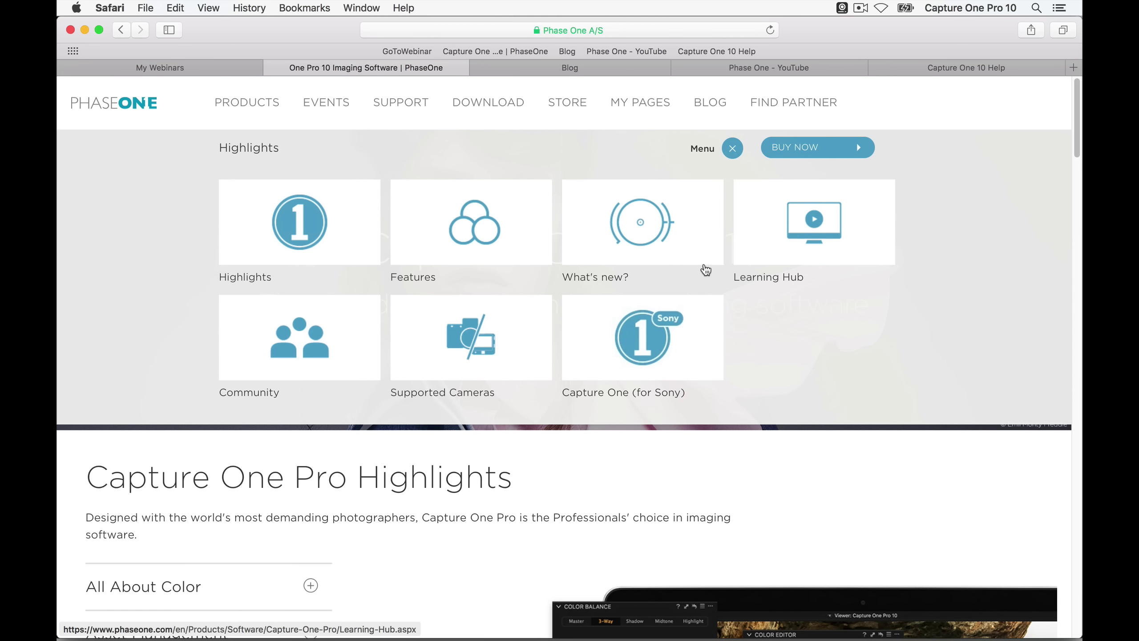
# - Look through the Learning Hub's Simple Adjustment Guides and the Capture One tutorials for beginners and experts
pyautogui.scroll(-2, 443, 492)
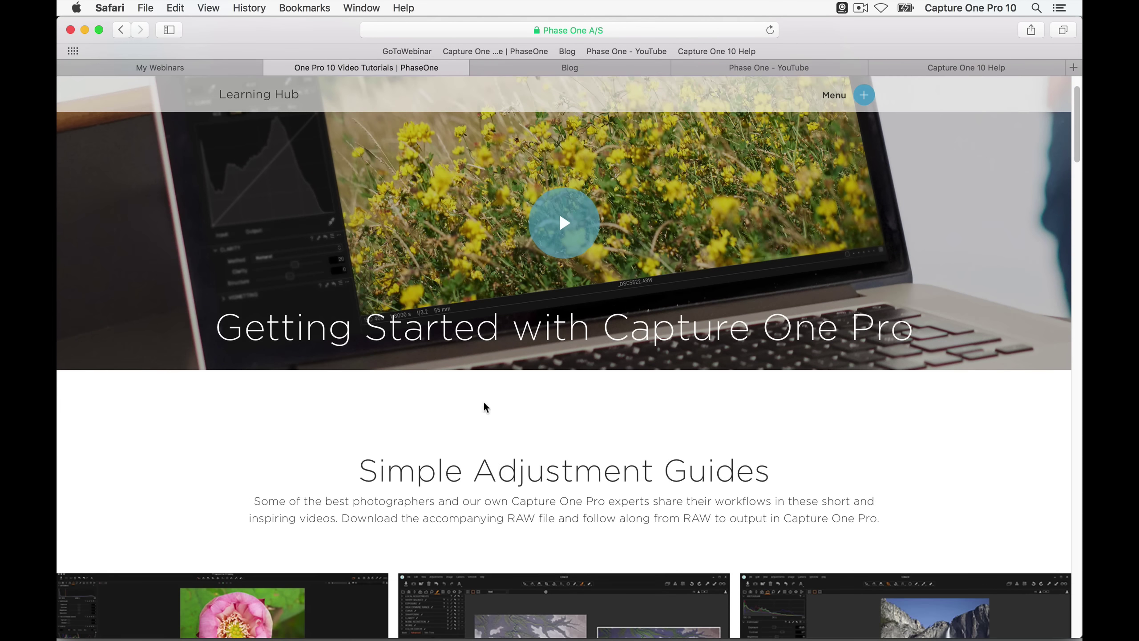
pyautogui.scroll(-10, 470, 404)
pyautogui.scroll(-1, 470, 300)
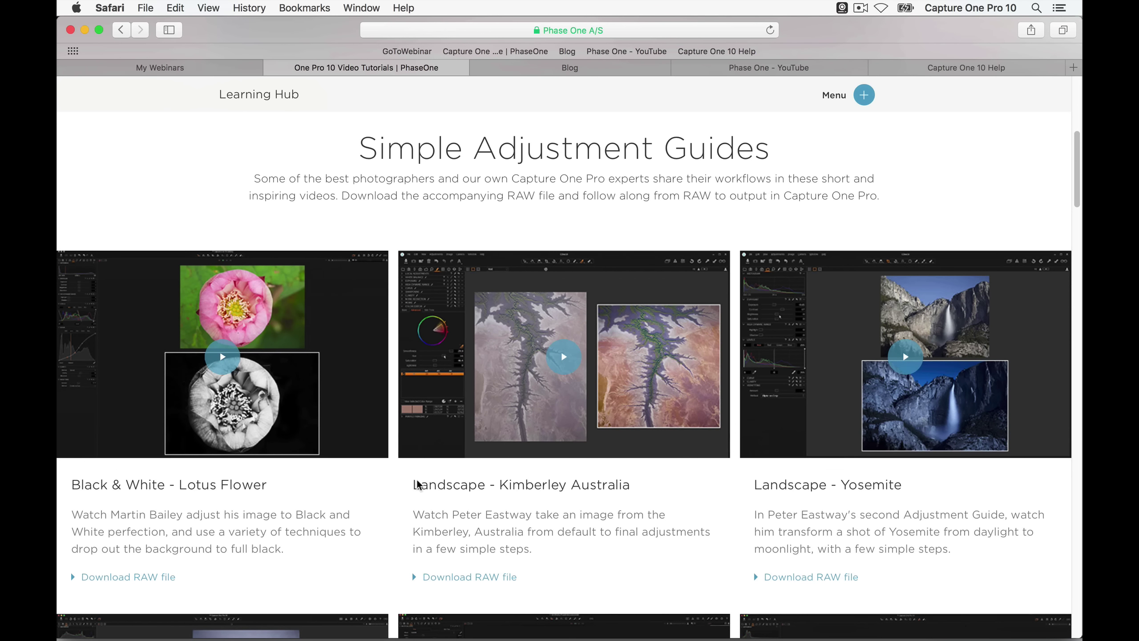
pyautogui.scroll(-5, 413, 498)
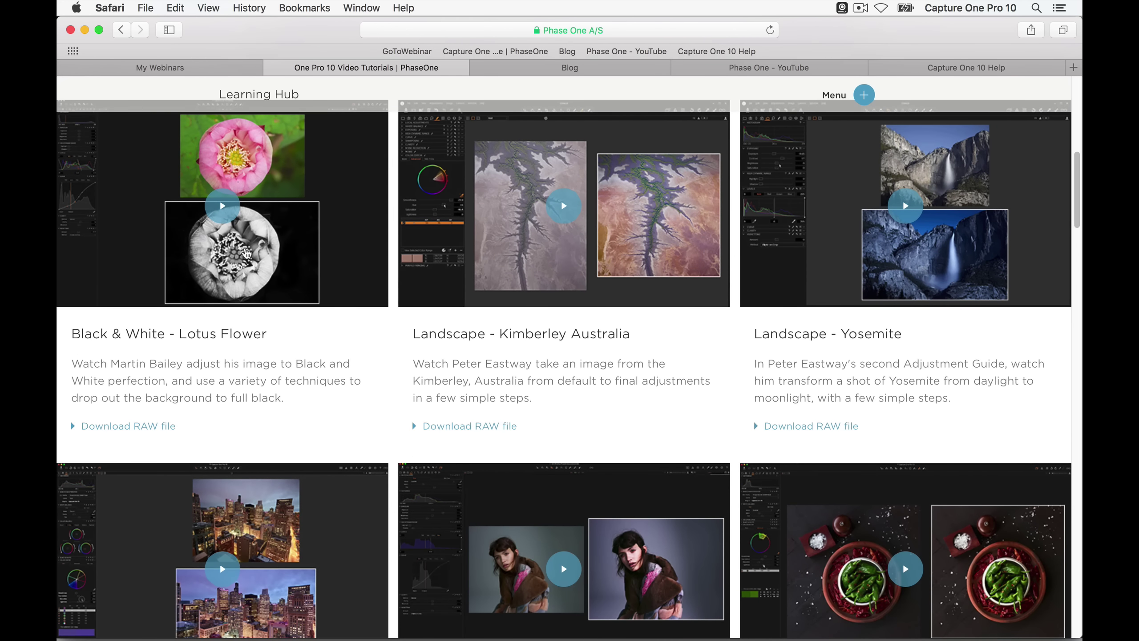
pyautogui.scroll(-10, 528, 386)
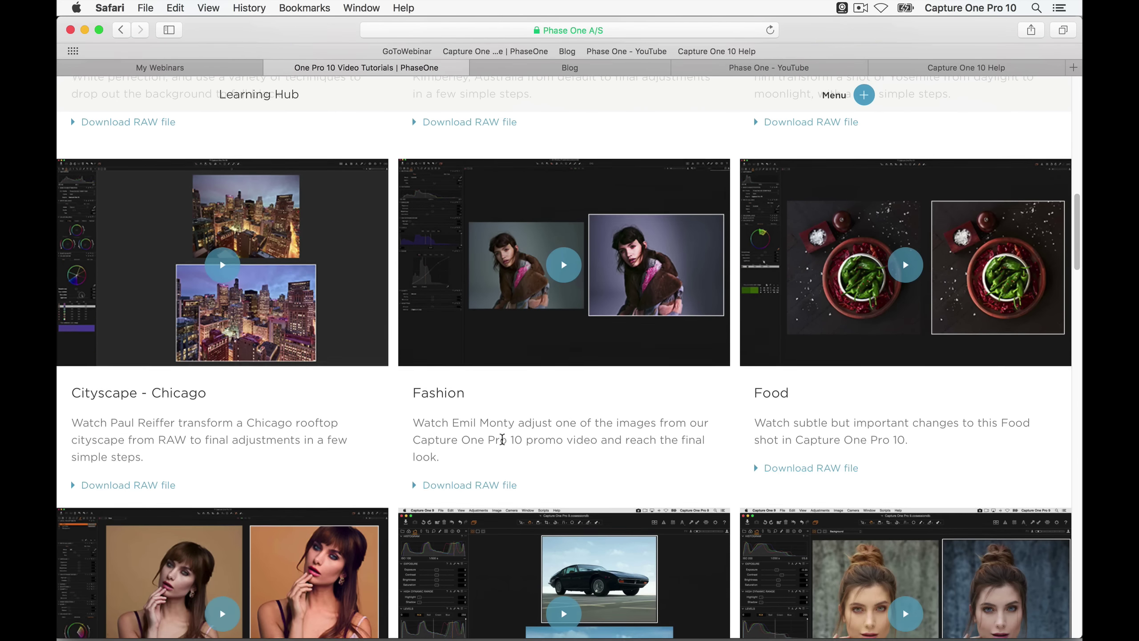
pyautogui.scroll(-10, 529, 310)
pyautogui.scroll(-15, 471, 559)
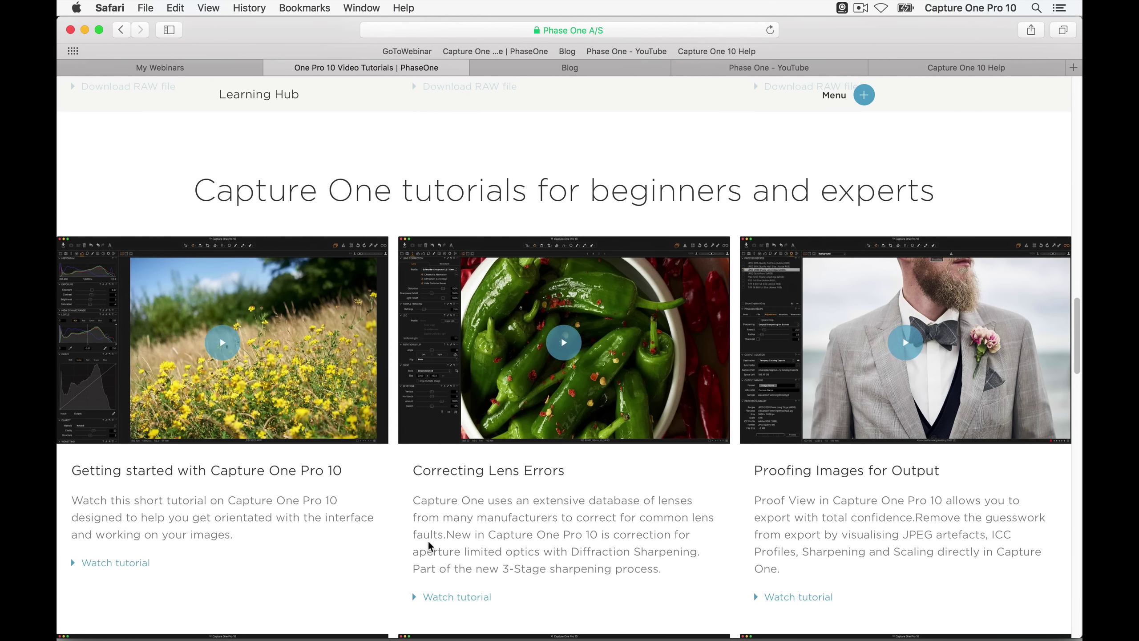
pyautogui.scroll(-1, 427, 544)
pyautogui.scroll(-20, 429, 530)
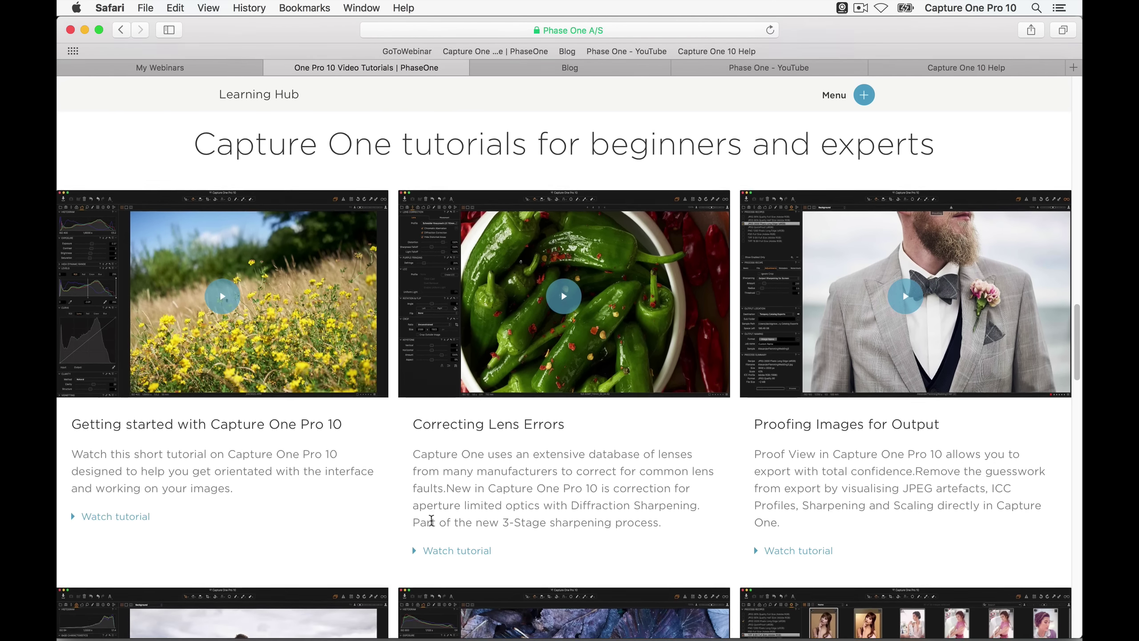
pyautogui.scroll(-8, 488, 318)
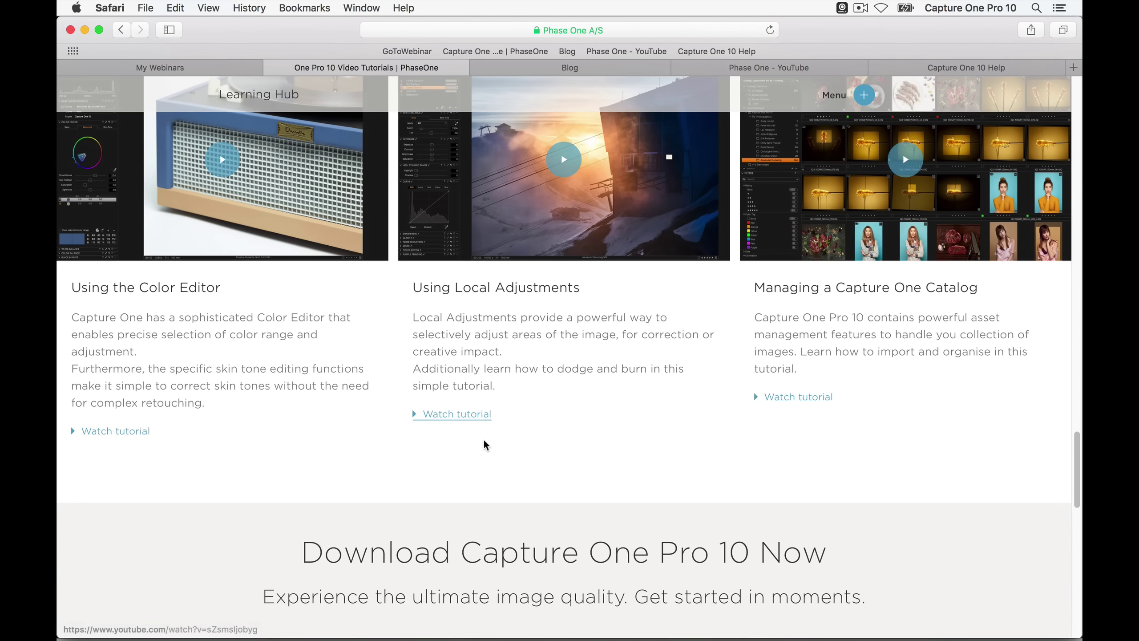
pyautogui.scroll(2, 483, 443)
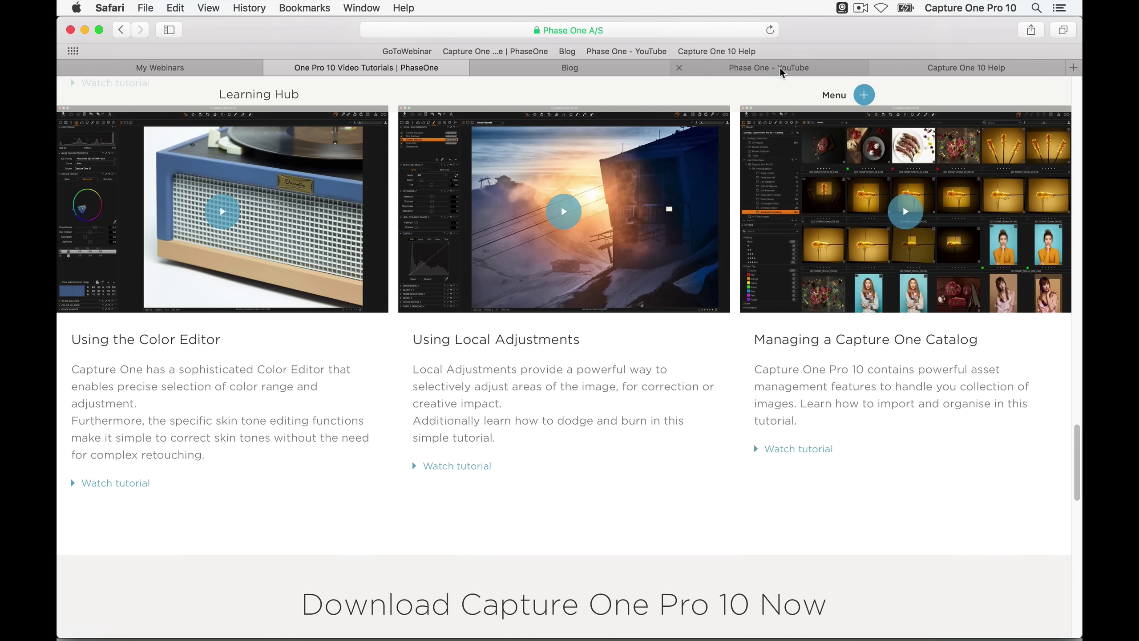
# - Look over Phase One's YouTube channel as far as the Capture One Pro 10 Tutorials, and show the Capture One 10 online help
pyautogui.click(783, 69)
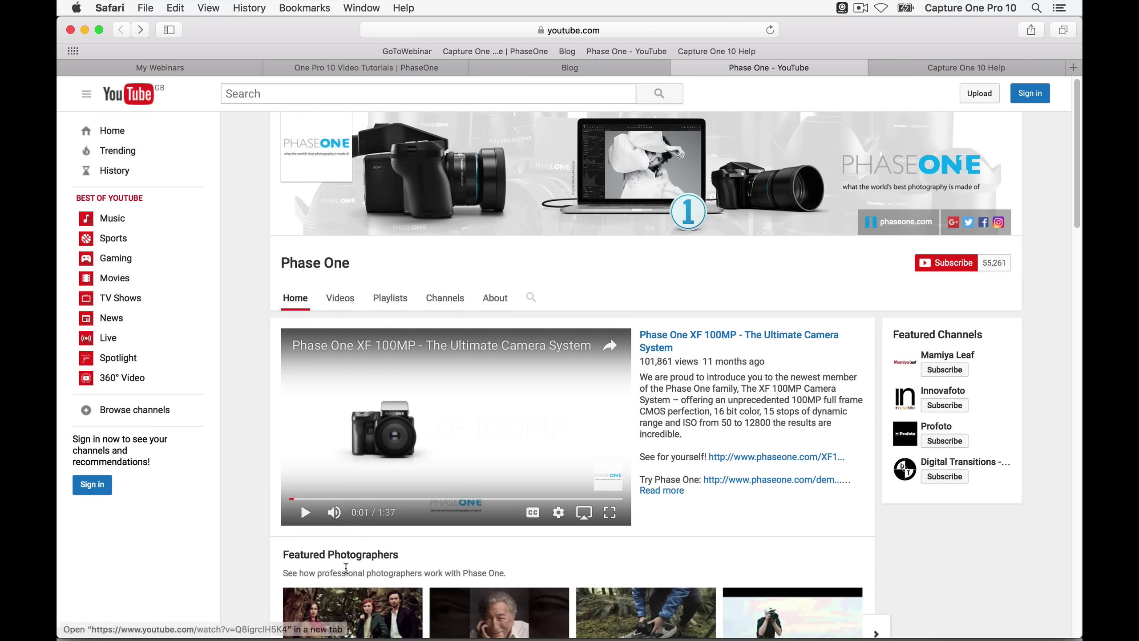
pyautogui.scroll(-16, 246, 449)
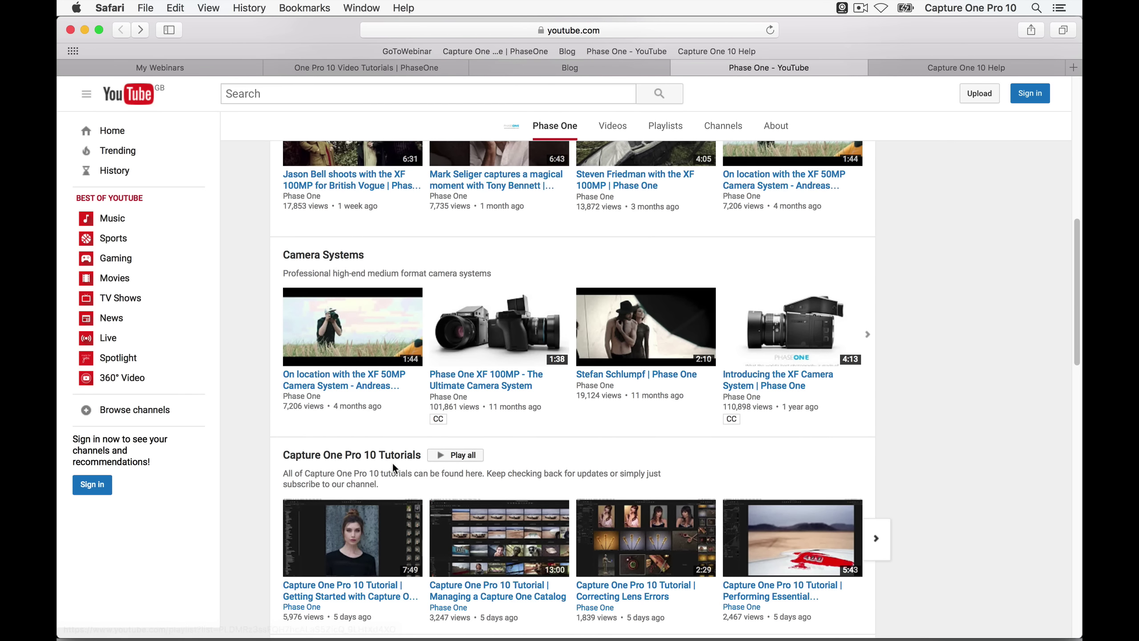
pyautogui.click(936, 69)
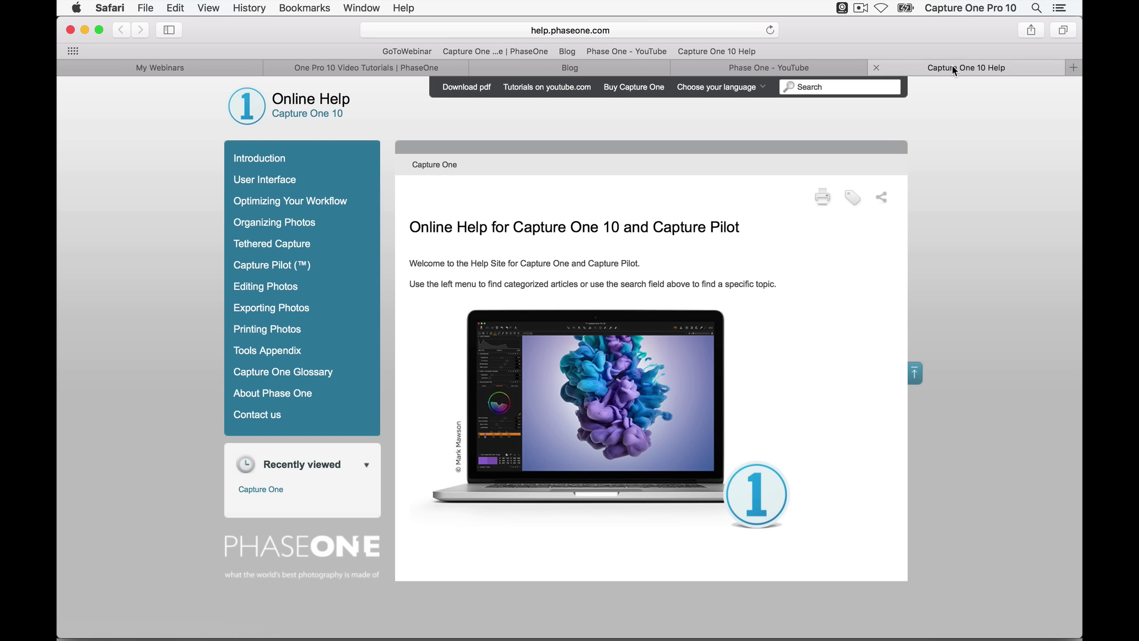